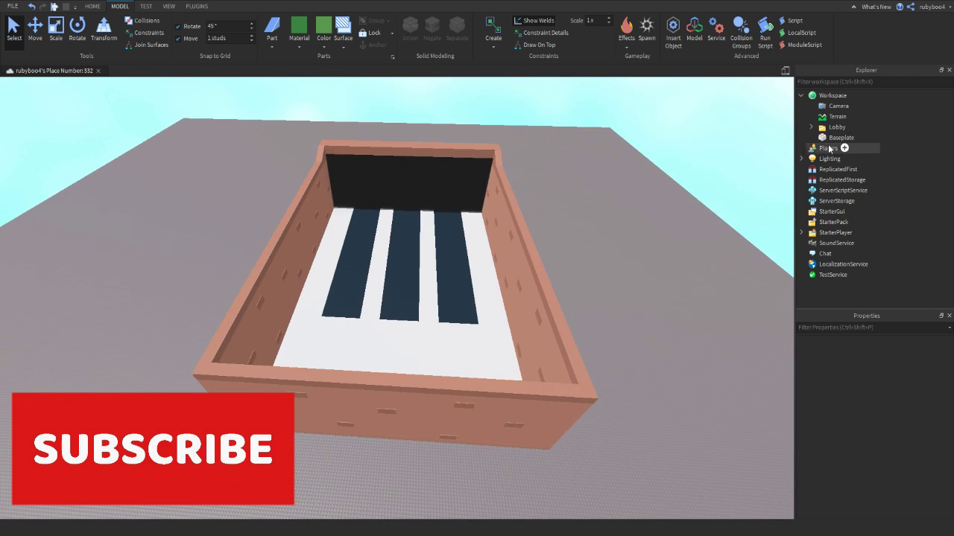
# Step: Examine the Lobby folder and its FloorRoof, Walls, Outside, Cars and Other subfolders to see which parts each contains
pyautogui.click(823, 128)
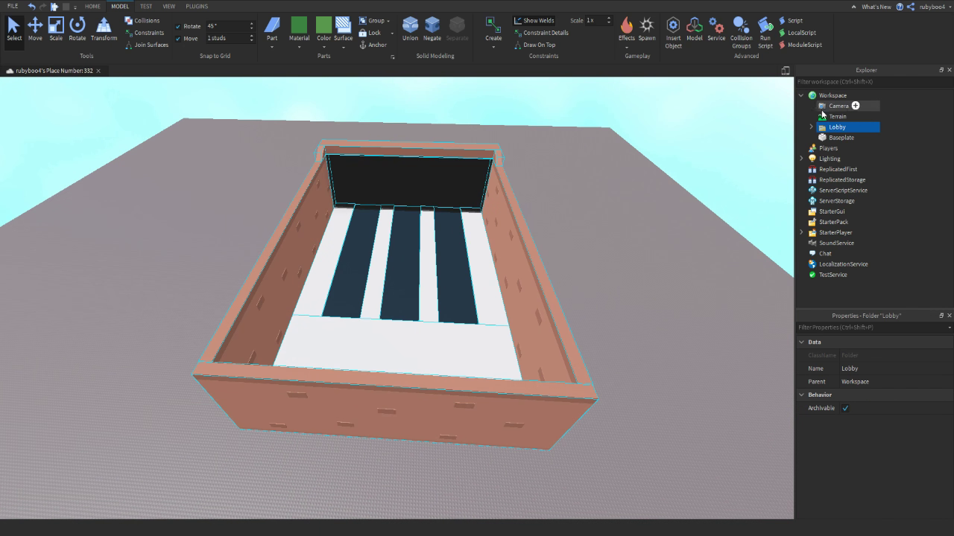
pyautogui.click(811, 128)
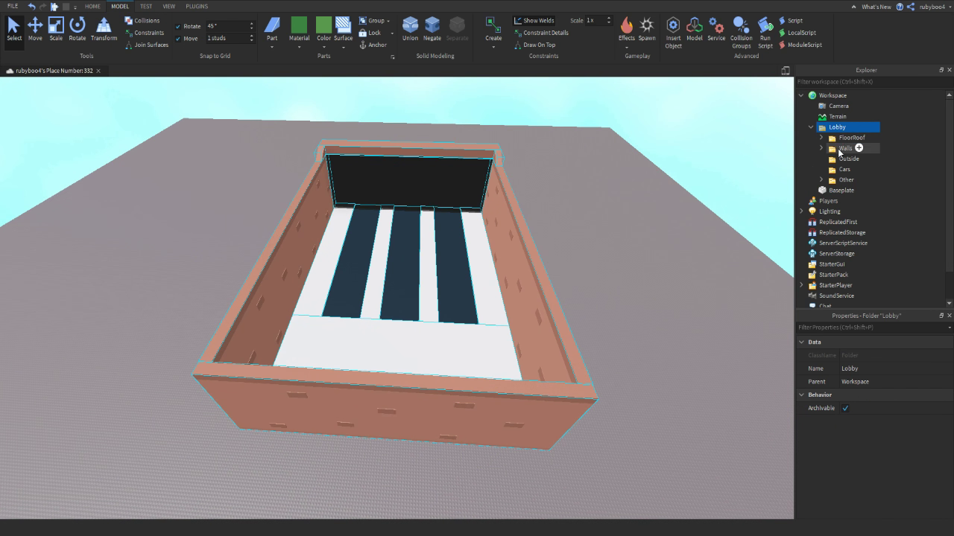
pyautogui.click(831, 138)
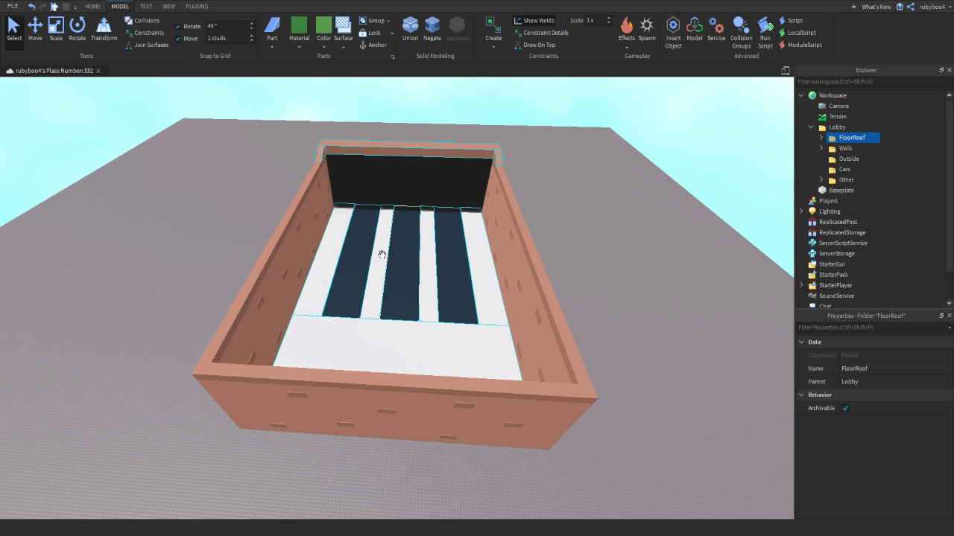
pyautogui.click(840, 148)
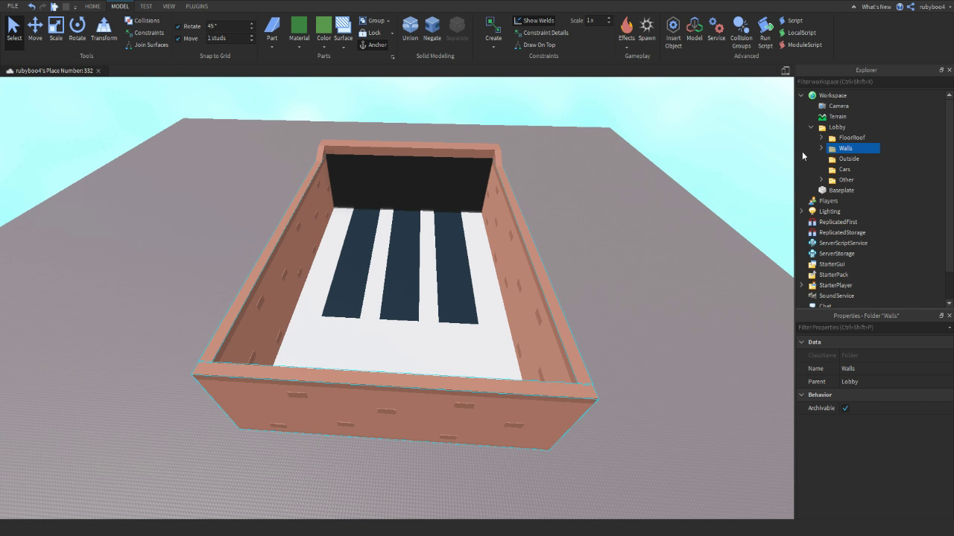
pyautogui.click(845, 169)
pyautogui.keyDown('ctrl'); pyautogui.click(840, 159); pyautogui.keyUp('ctrl')
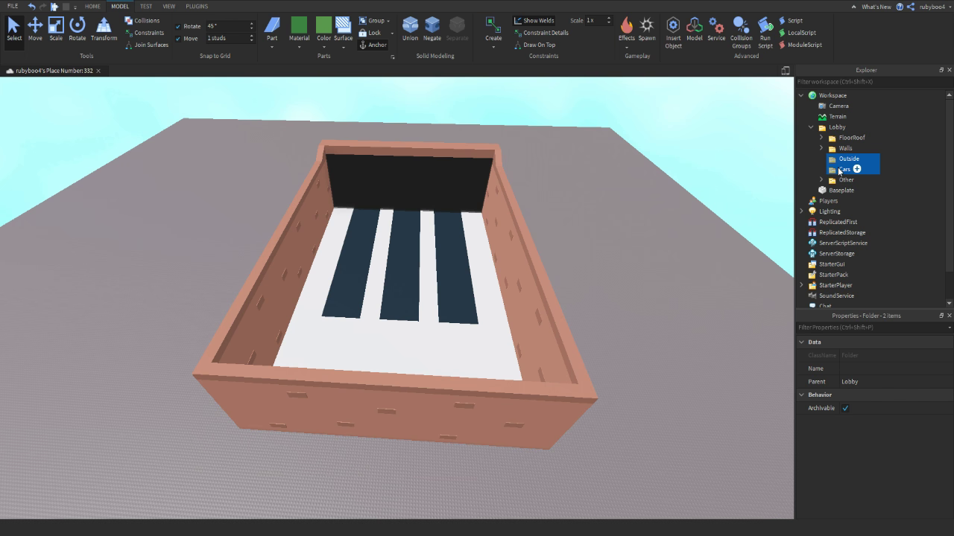
pyautogui.click(834, 171)
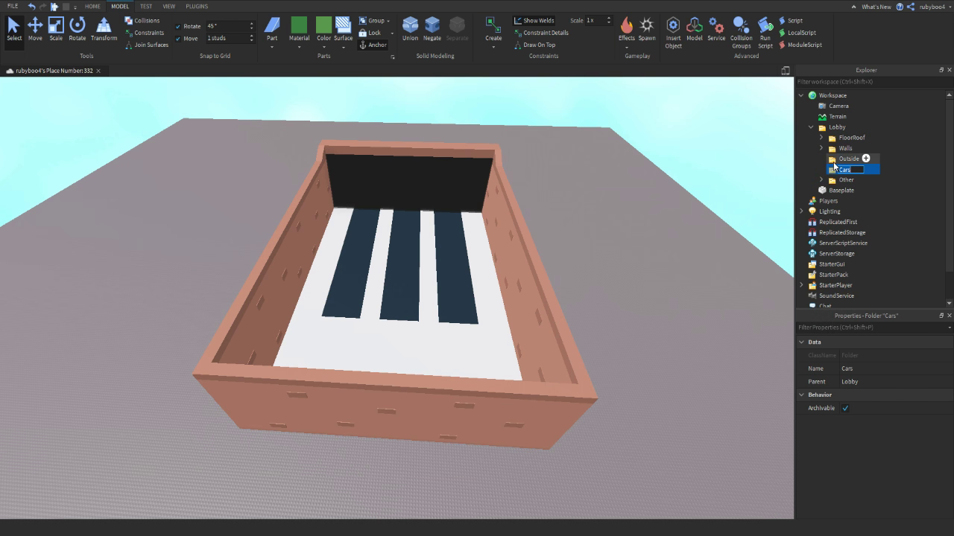
pyautogui.click(834, 162)
pyautogui.moveTo(538, 162); pyautogui.dragTo(698, 373)
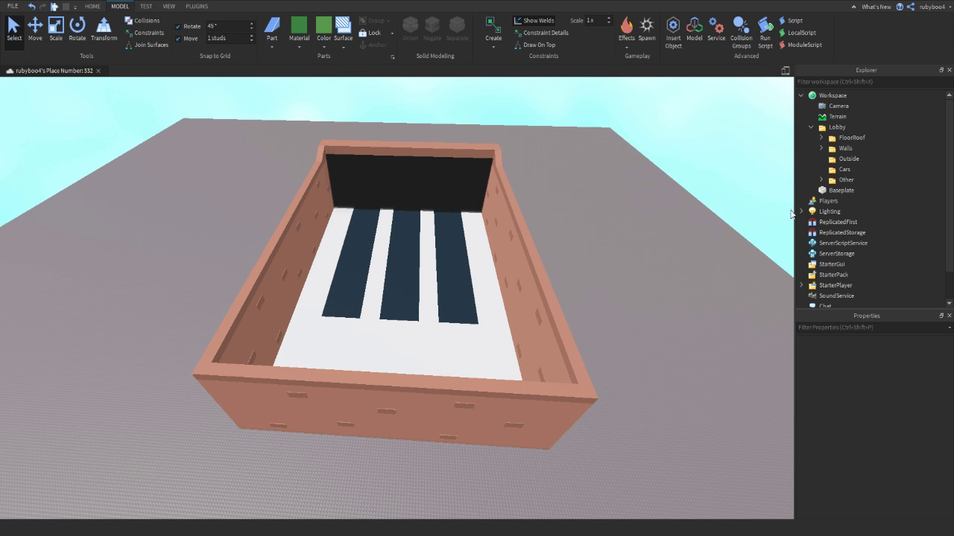
pyautogui.click(823, 180)
pyautogui.click(821, 181)
pyautogui.press('f')
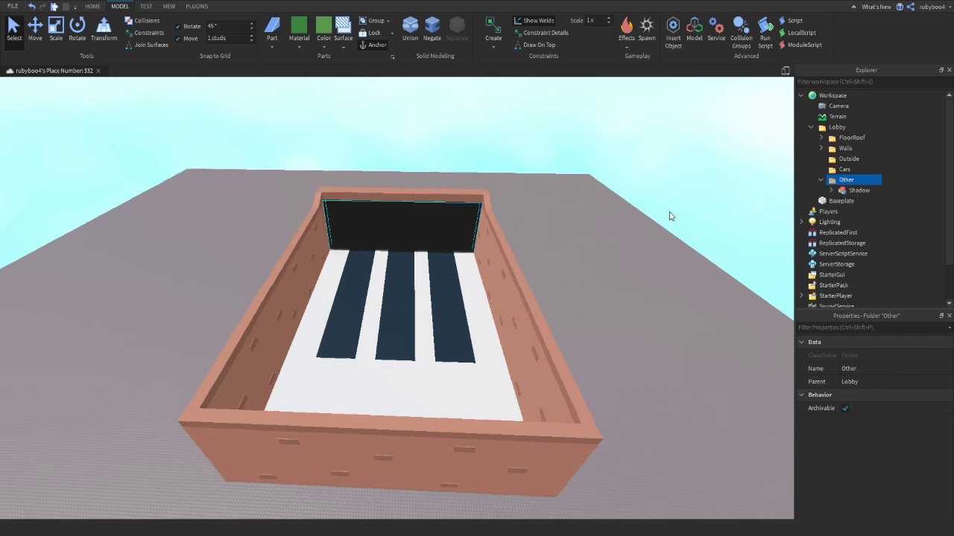
pyautogui.click(635, 117)
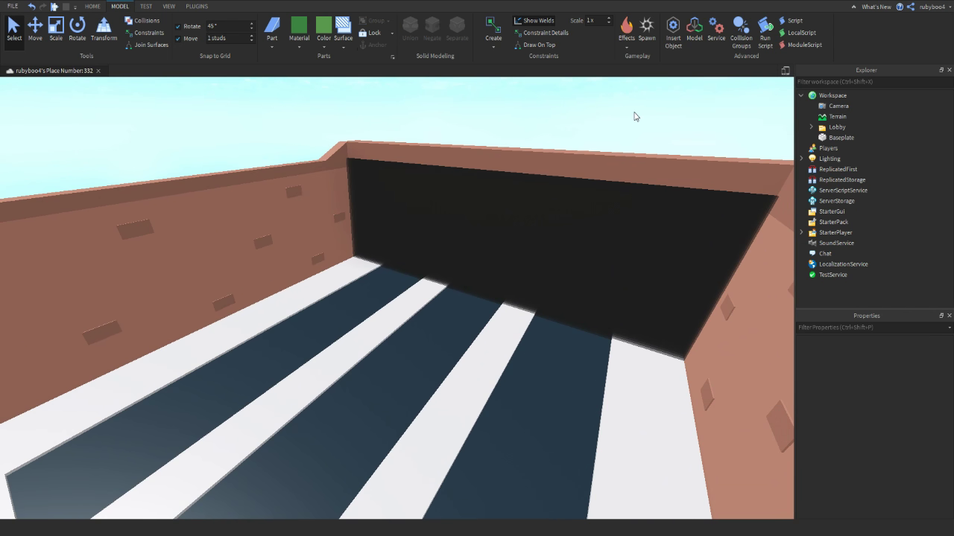
# Step: Insert a spawn location on the white floor at the open end of the lobby and rename it Spawn
pyautogui.moveTo(631, 116); pyautogui.dragTo(613, 117, button='right')
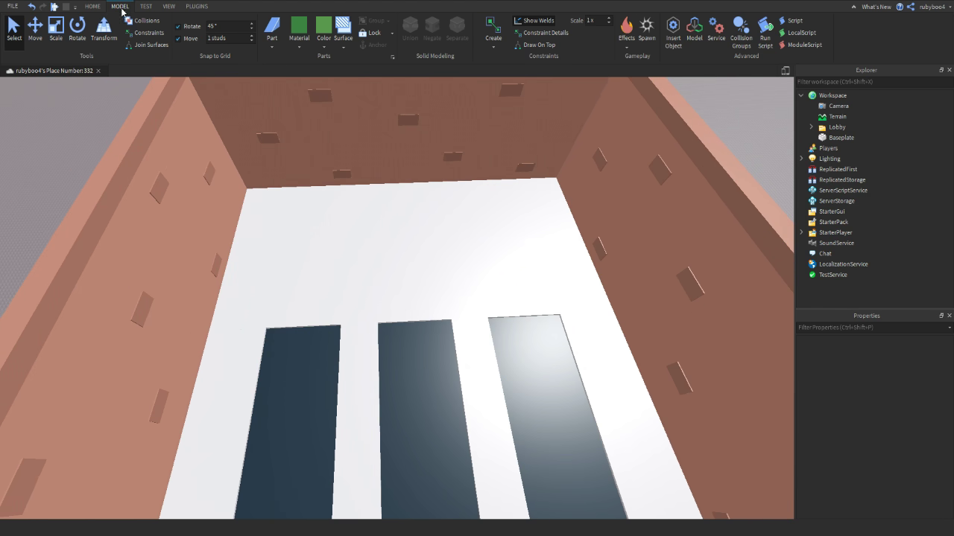
pyautogui.click(645, 34)
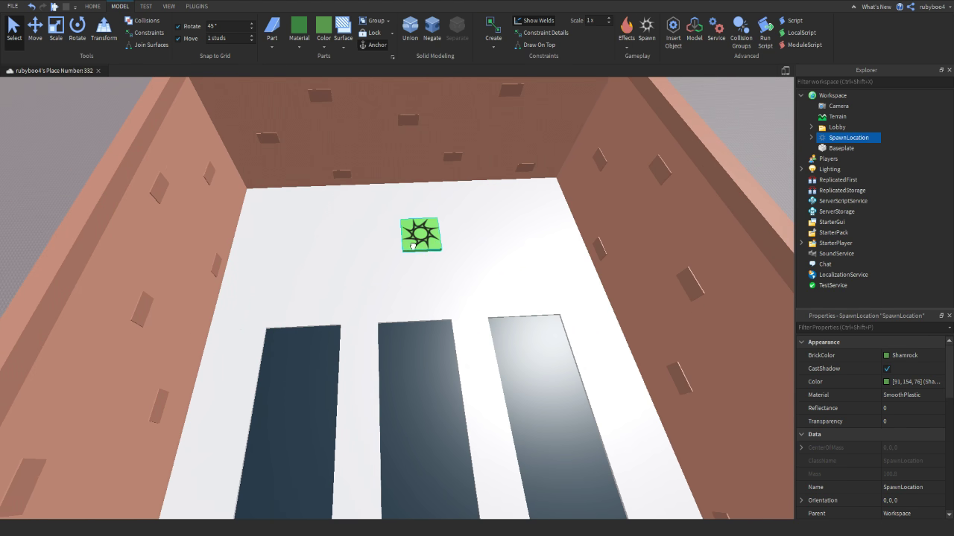
pyautogui.scroll(3, 403, 253)
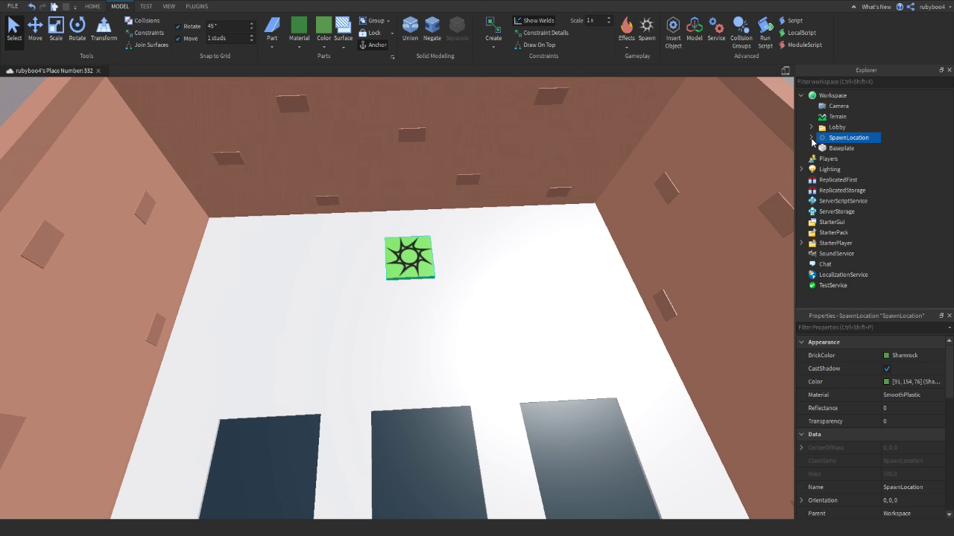
pyautogui.scroll(8, 725, 149)
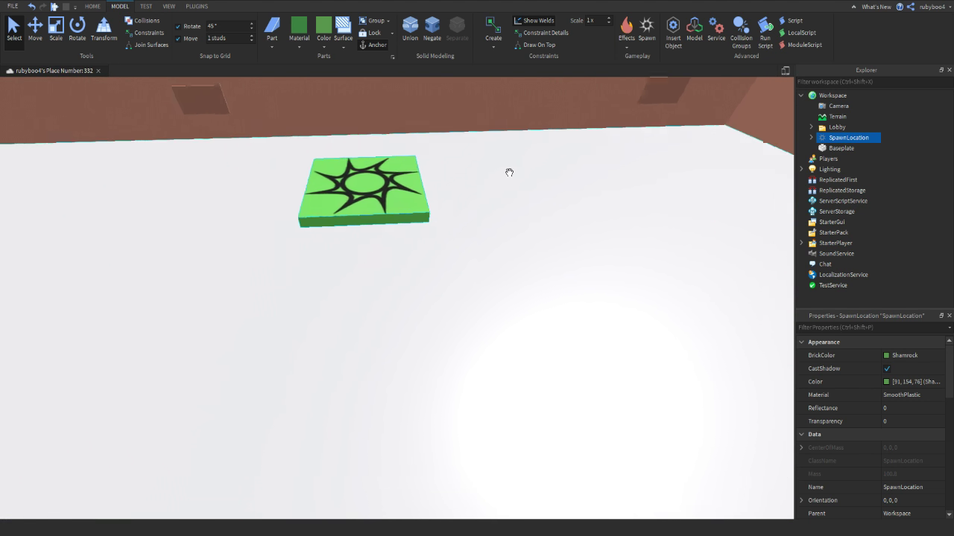
pyautogui.scroll(-2, 316, 84)
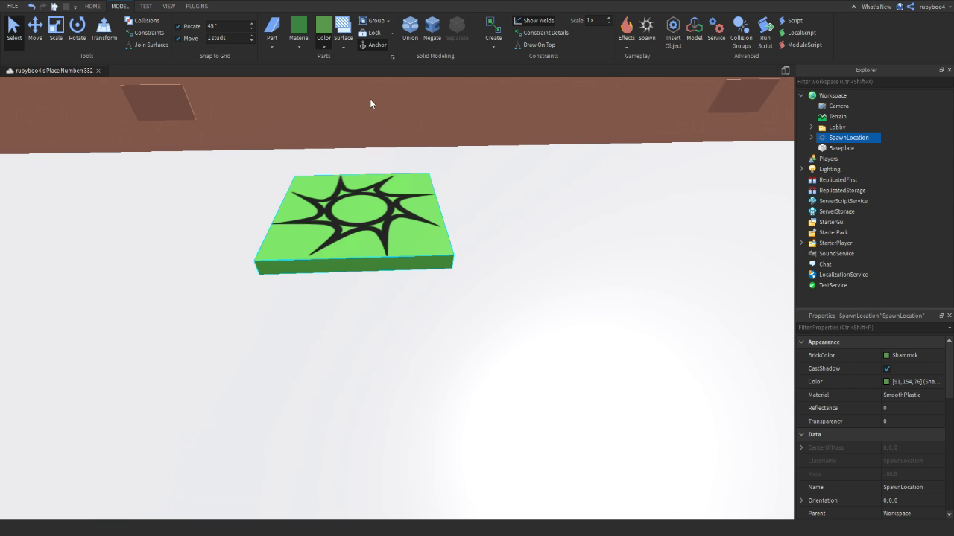
pyautogui.scroll(-2, 377, 99)
pyautogui.moveTo(378, 99); pyautogui.dragTo(375, 99, button='right')
pyautogui.rightClick(828, 138)
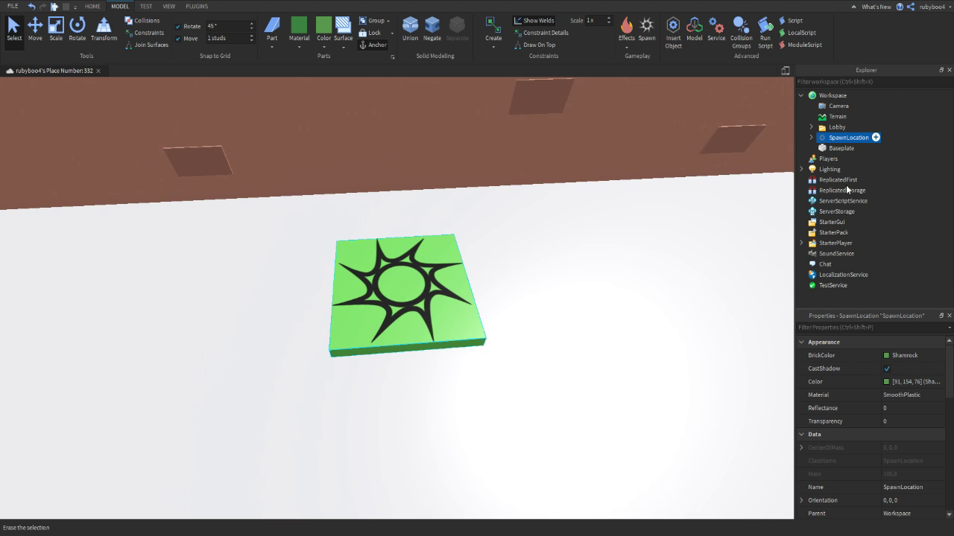
pyautogui.click(847, 206)
# Step: Turn off CanCollide for the spawn and set its forcefield duration to 0
pyautogui.scroll(-5, 951, 376)
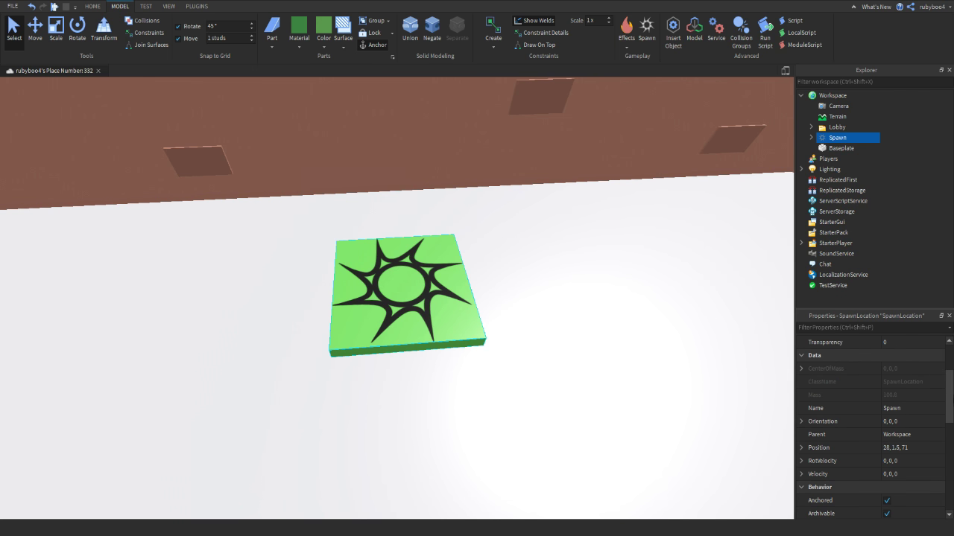
pyautogui.scroll(-1, 887, 452)
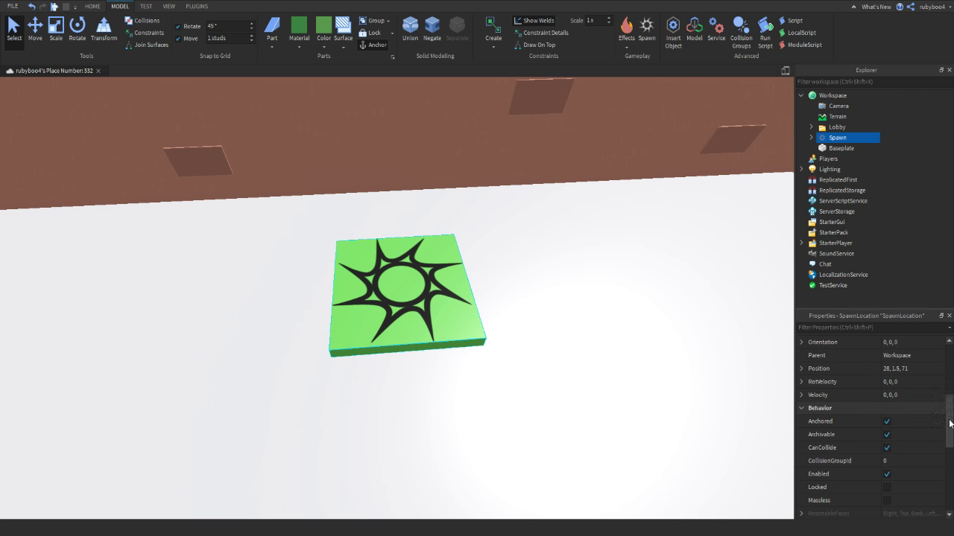
pyautogui.click(894, 449)
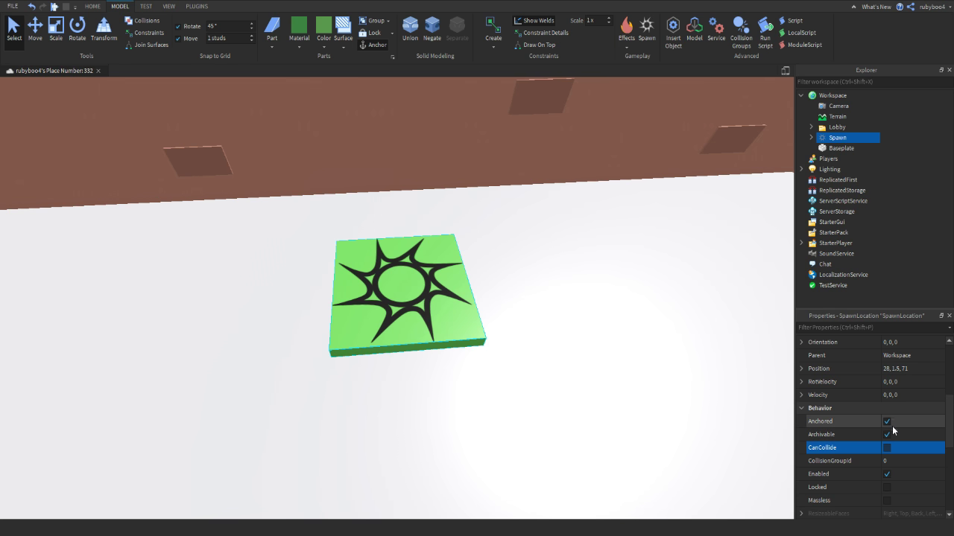
pyautogui.scroll(-4, 916, 432)
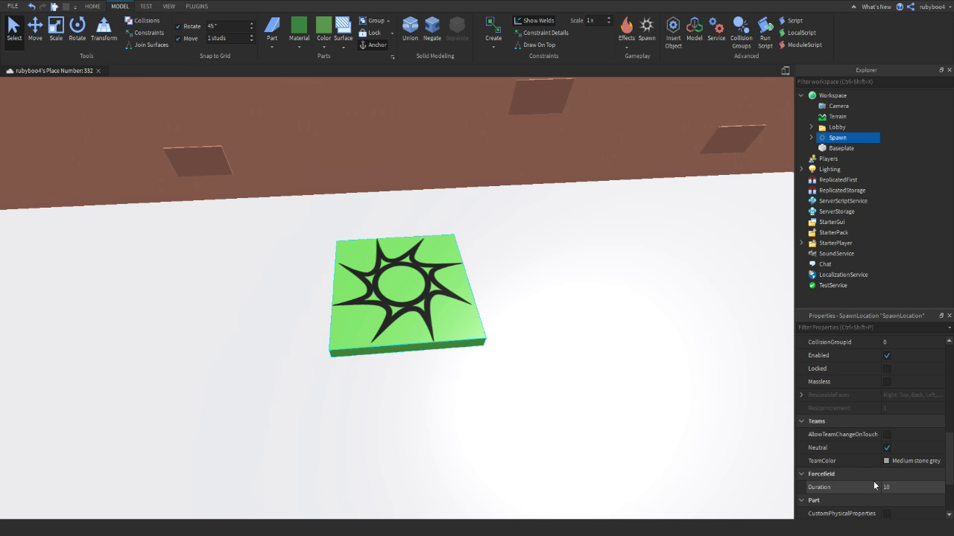
pyautogui.click(893, 486)
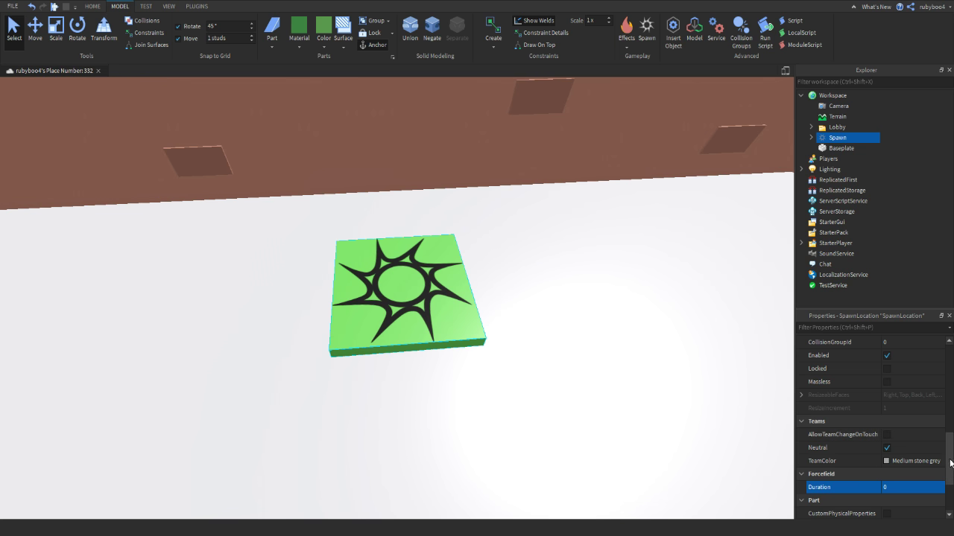
# Step: Scale the spawn pad down symmetrically in width and depth to a smaller square
pyautogui.scroll(-2, 927, 428)
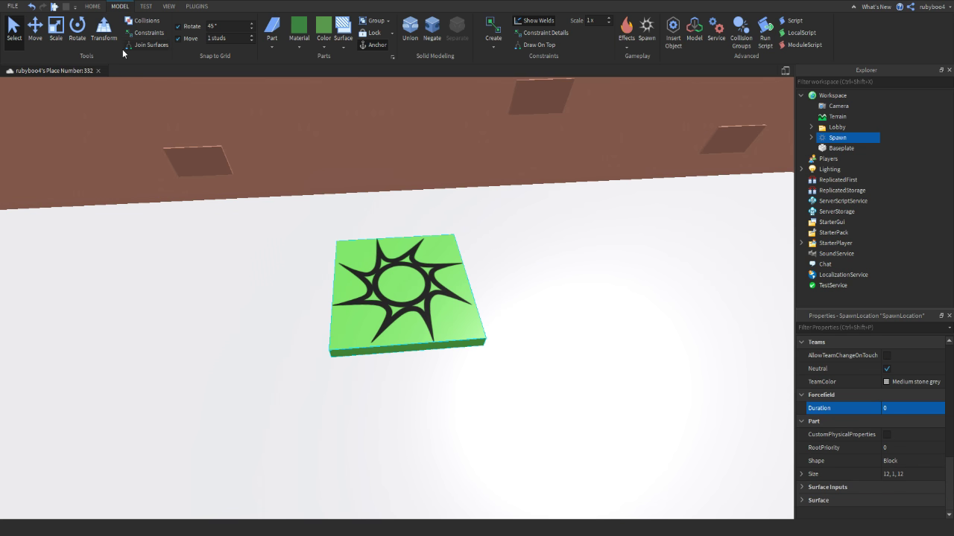
pyautogui.click(56, 30)
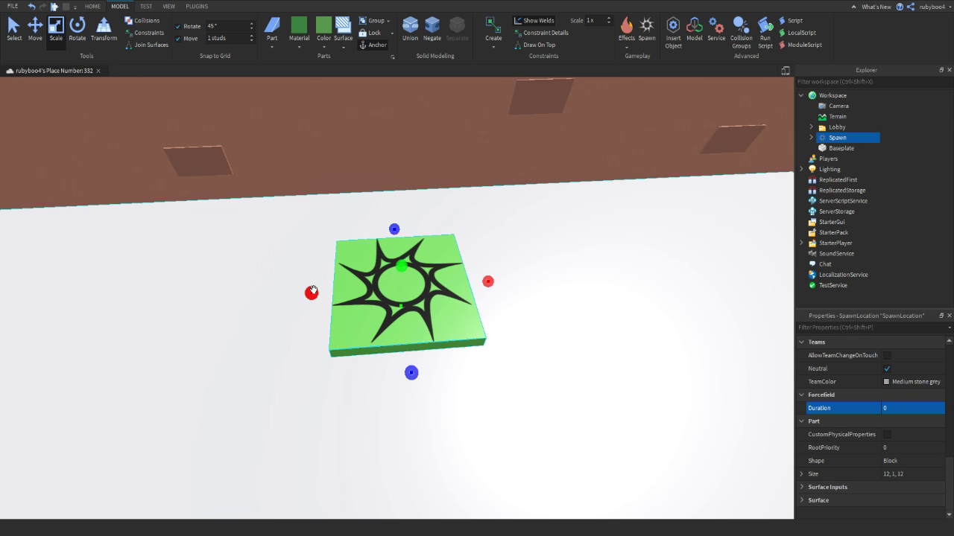
pyautogui.keyDown('ctrl'); pyautogui.moveTo(309, 292); pyautogui.dragTo(338, 299); pyautogui.keyUp('ctrl')
pyautogui.keyDown('ctrl'); pyautogui.click(414, 387); pyautogui.keyUp('ctrl')
pyautogui.moveTo(412, 346); pyautogui.dragTo(407, 240, button='right')
pyautogui.click(408, 240)
pyautogui.moveTo(408, 231); pyautogui.dragTo(365, 187, button='right')
pyautogui.click(406, 216)
pyautogui.click(35, 30)
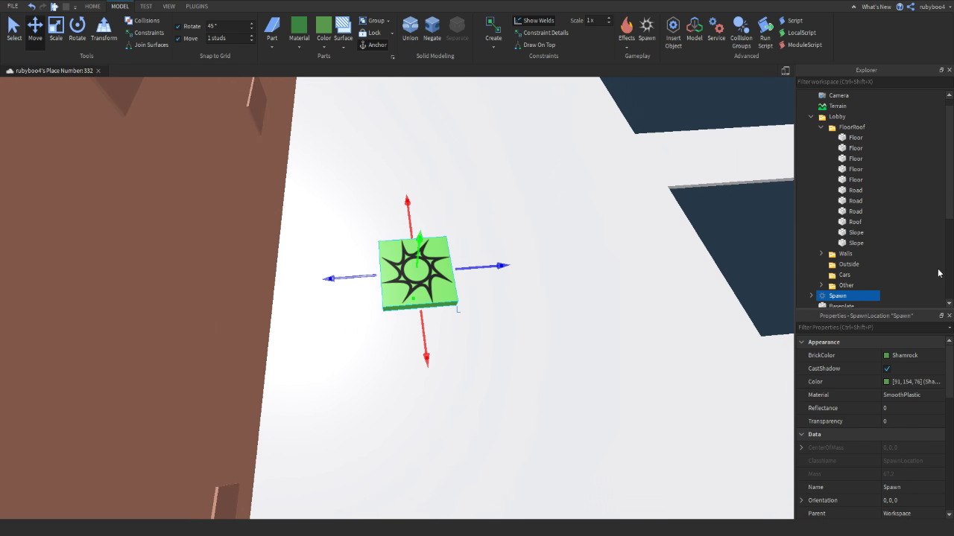
# Step: Duplicate the Outside folder within Lobby and rename the copy Spawns
pyautogui.scroll(1, 818, 145)
pyautogui.click(820, 139)
pyautogui.click(842, 159)
pyautogui.hotkey('ctrl', 'd')
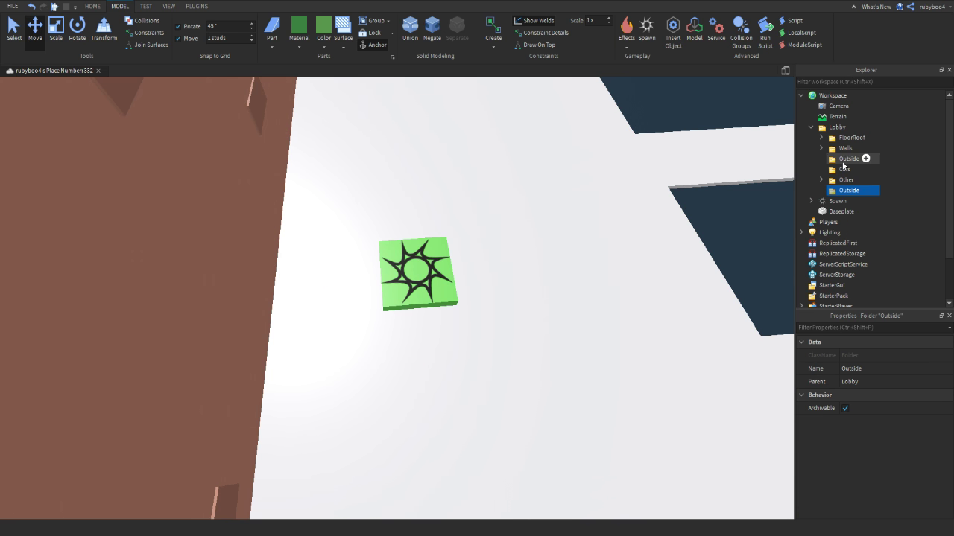
pyautogui.write('Spawns')
pyautogui.press('Return')
# Step: Remove the star decal from the top of the spawn pad
pyautogui.click(823, 202)
pyautogui.press('f')
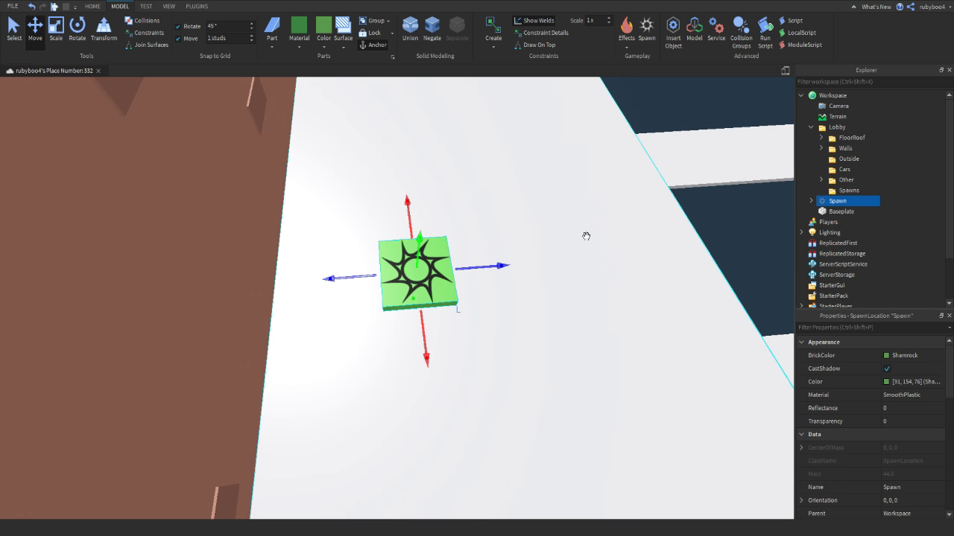
pyautogui.click(453, 343)
pyautogui.press('Delete')
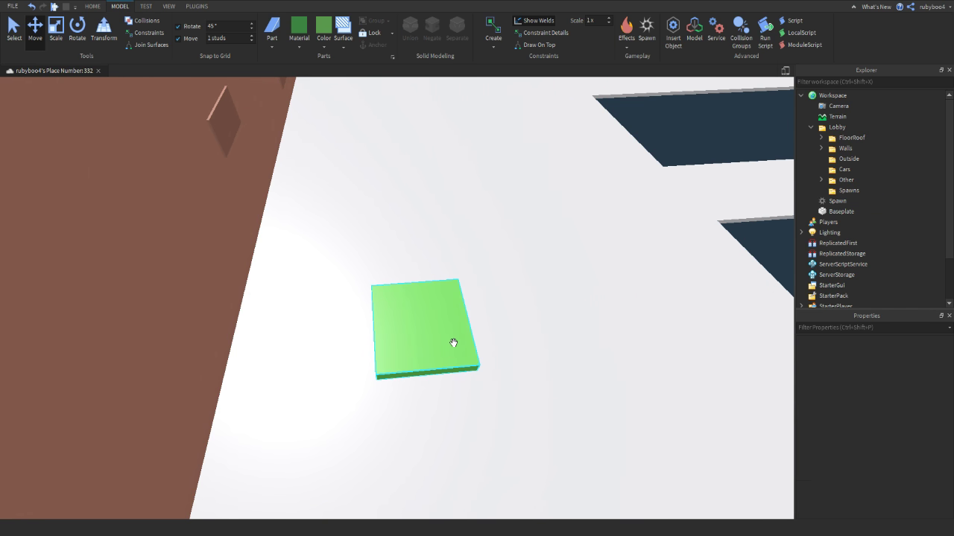
pyautogui.click(452, 341)
# Step: Duplicate the spawn pad three times, spacing the copies in a row along the red axis
pyautogui.moveTo(452, 341); pyautogui.dragTo(479, 257, button='right')
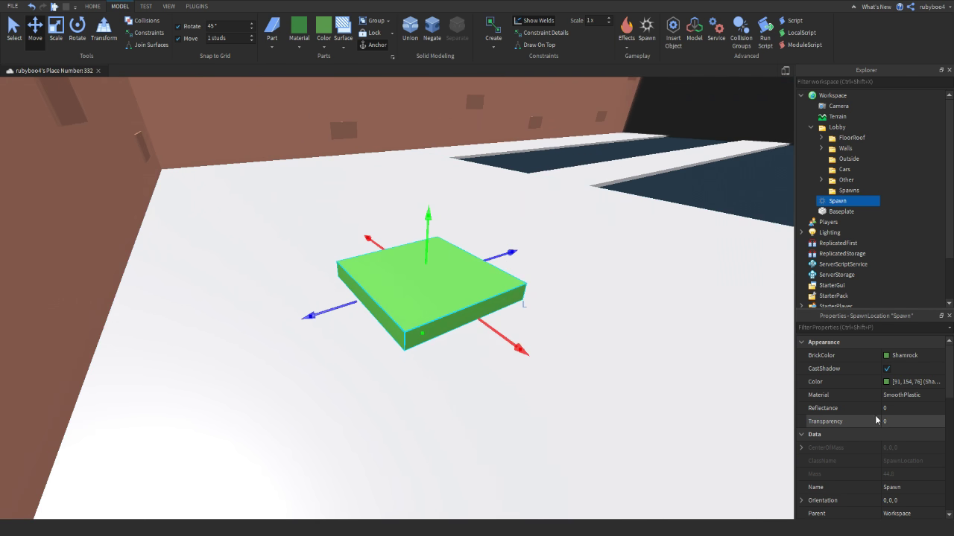
pyautogui.moveTo(660, 358); pyautogui.dragTo(660, 358, button='right')
pyautogui.scroll(-5, 660, 357)
pyautogui.press('d')
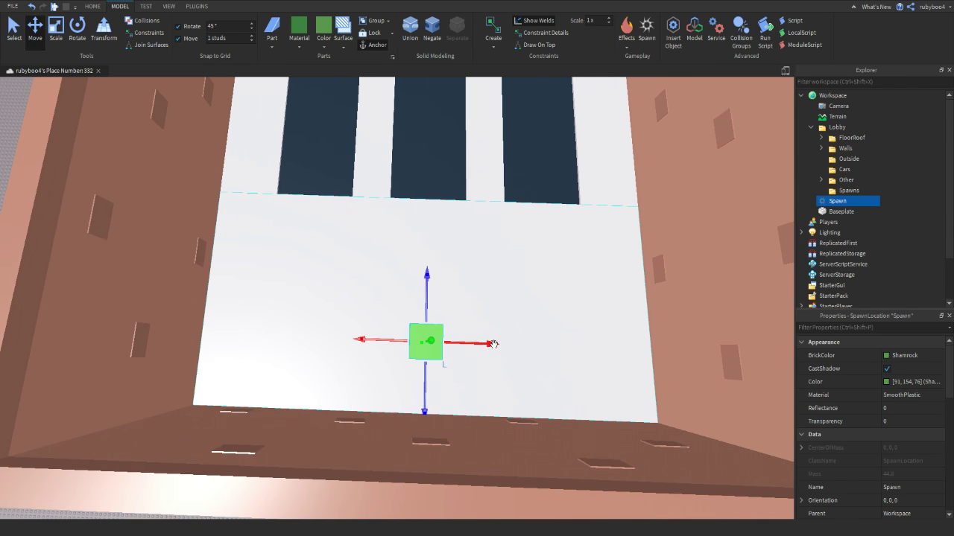
pyautogui.press('d')
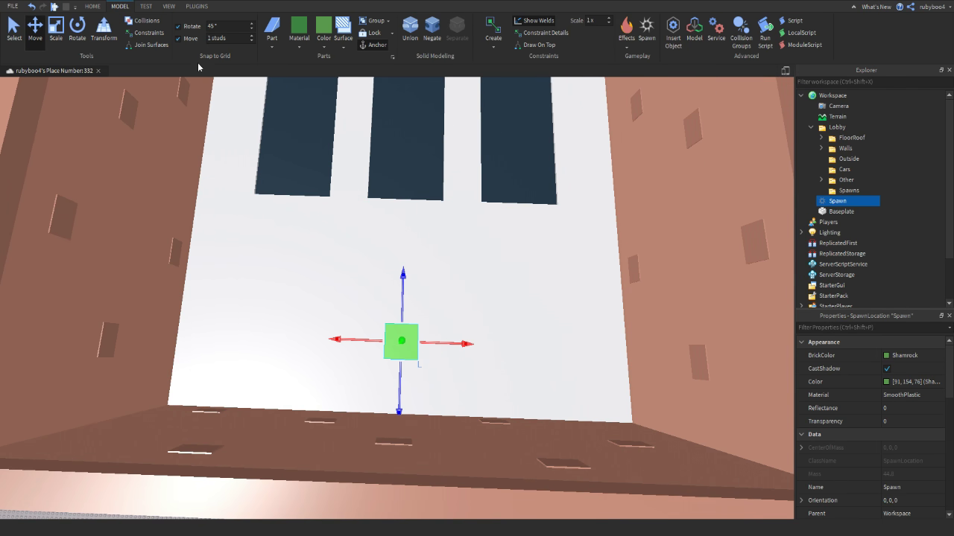
pyautogui.hotkey('ctrl', 'd')
pyautogui.moveTo(453, 343); pyautogui.dragTo(550, 347)
pyautogui.hotkey('ctrl', 'd')
pyautogui.press('d')
pyautogui.hotkey('ctrl', 'd')
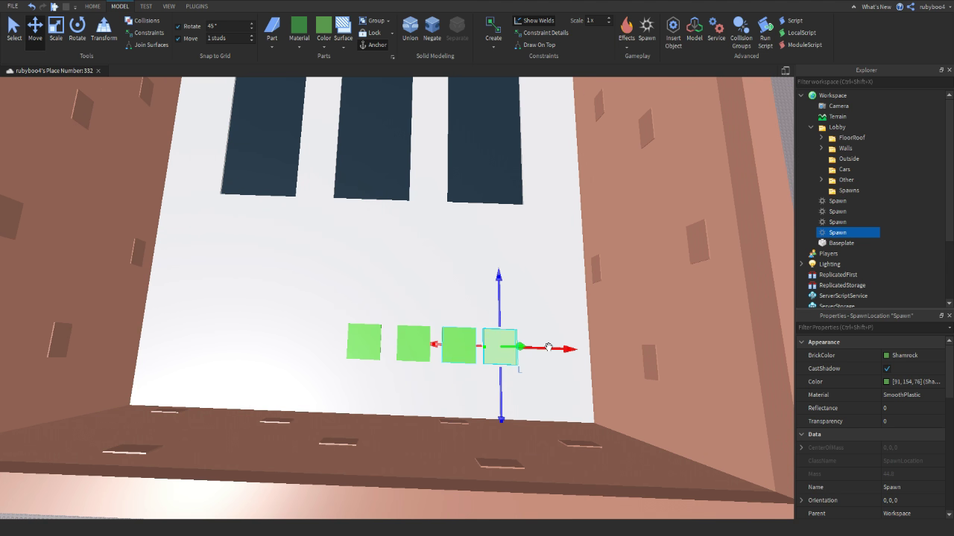
pyautogui.press('s')
pyautogui.press('d')
# Step: Select all four spawn pads and shift the row along the red axis to centre it across the lobby floor
pyautogui.keyDown('ctrl'); pyautogui.click(265, 335); pyautogui.keyUp('ctrl')
pyautogui.keyDown('ctrl'); pyautogui.click(229, 333); pyautogui.keyUp('ctrl')
pyautogui.keyDown('ctrl'); pyautogui.click(179, 319); pyautogui.keyUp('ctrl')
pyautogui.keyDown('ctrl'); pyautogui.click(180, 319); pyautogui.keyUp('ctrl')
pyautogui.keyDown('ctrl'); pyautogui.click(181, 322); pyautogui.keyUp('ctrl')
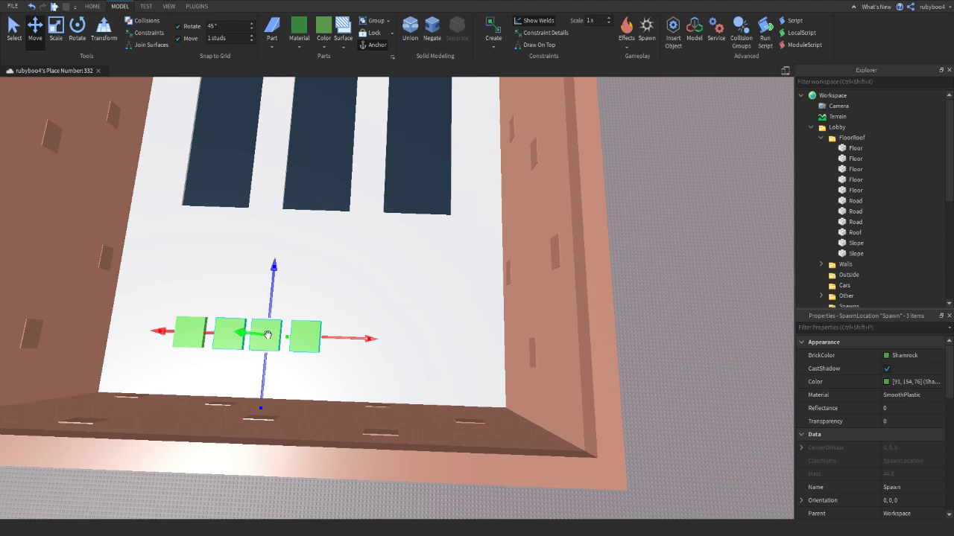
pyautogui.moveTo(270, 335); pyautogui.dragTo(400, 341, button='right')
pyautogui.press('s')
pyautogui.press('a')
pyautogui.moveTo(399, 337); pyautogui.dragTo(440, 332)
pyautogui.moveTo(462, 322); pyautogui.dragTo(492, 296, button='right')
pyautogui.press('s')
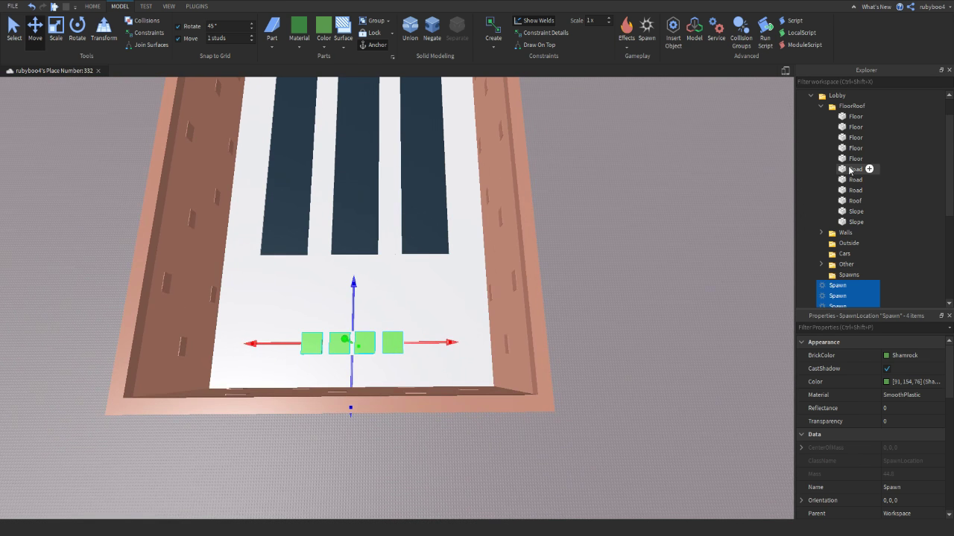
# Step: Move the four spawns into the Spawns folder inside Lobby
pyautogui.click(822, 106)
pyautogui.moveTo(827, 182); pyautogui.dragTo(836, 160)
pyautogui.click(709, 200)
# Step: Select all four spawns in the Spawns folder and set their Transparency to 1
pyautogui.click(842, 169)
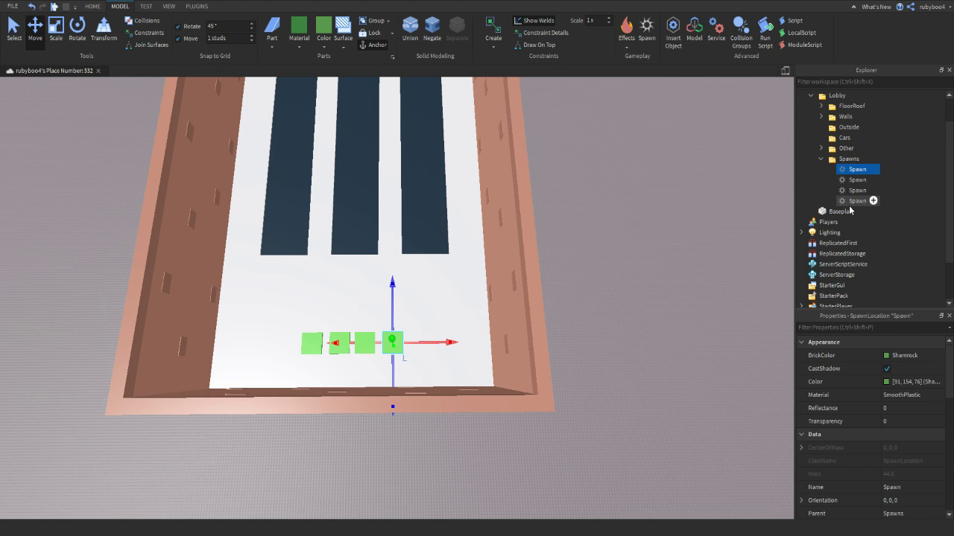
pyautogui.keyDown('shift'); pyautogui.click(848, 201); pyautogui.keyUp('shift')
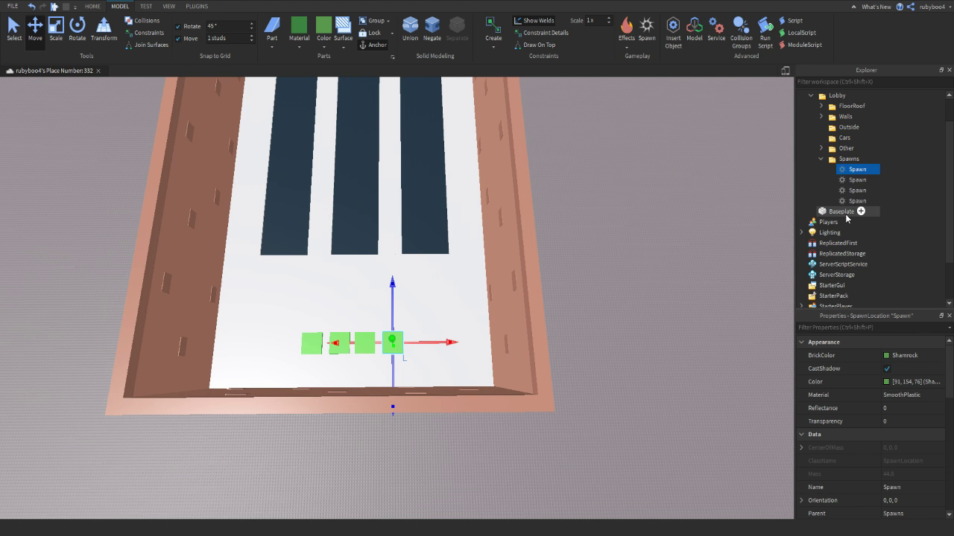
pyautogui.click(898, 421)
pyautogui.write('1')
pyautogui.press('Return')
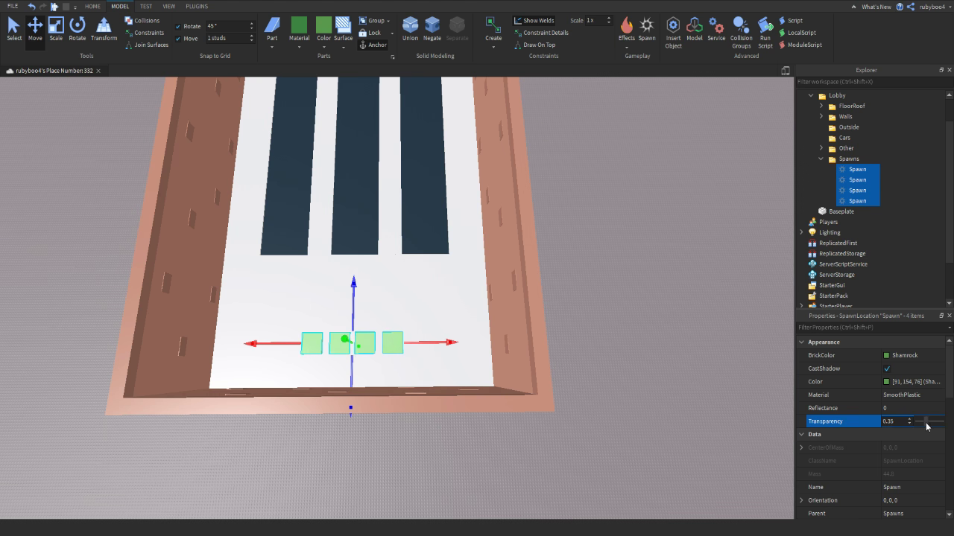
pyautogui.click(735, 318)
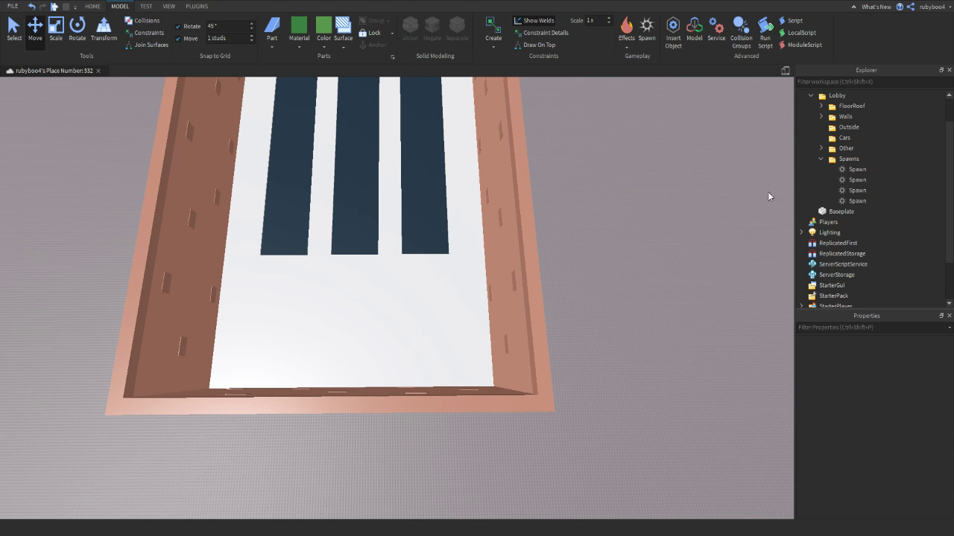
# Step: Playtest the place and run the character around the lobby to check the invisible spawns, ending the test again
pyautogui.click(92, 7)
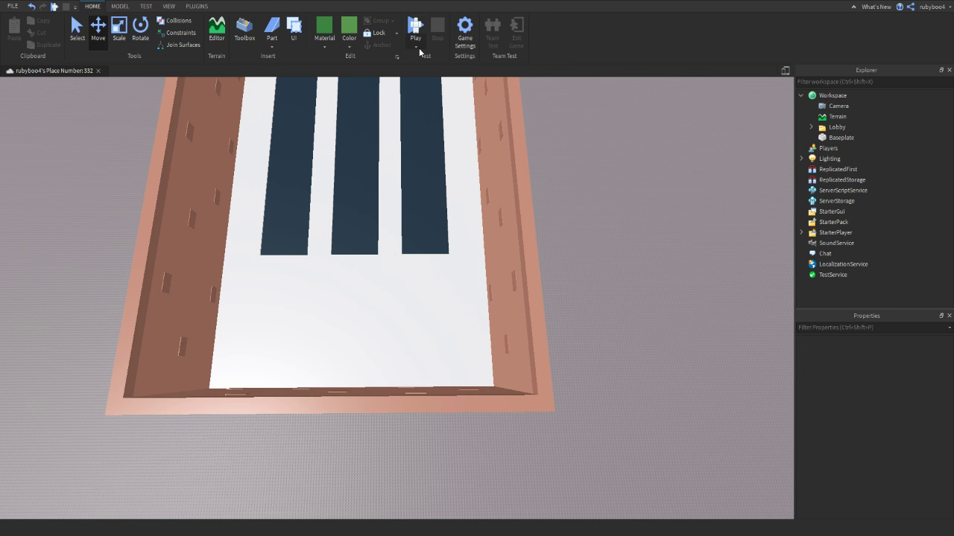
pyautogui.click(415, 30)
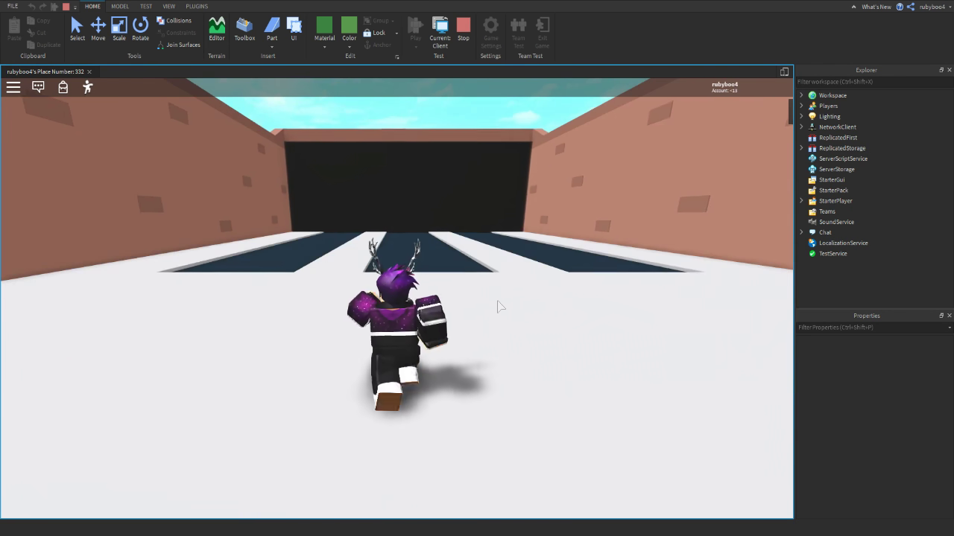
pyautogui.moveTo(501, 307); pyautogui.dragTo(507, 296, button='right')
pyautogui.press('w')
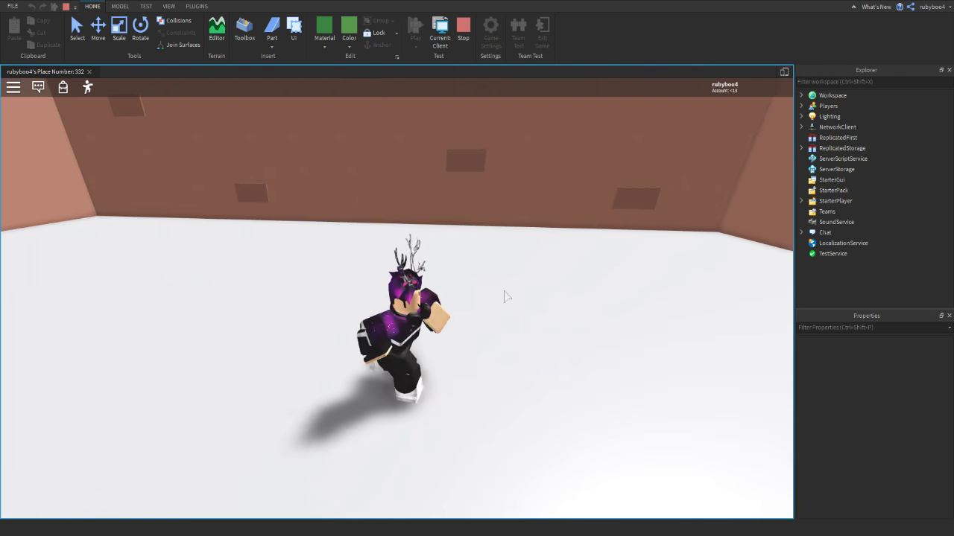
pyautogui.moveTo(415, 325); pyautogui.dragTo(415, 325, button='right')
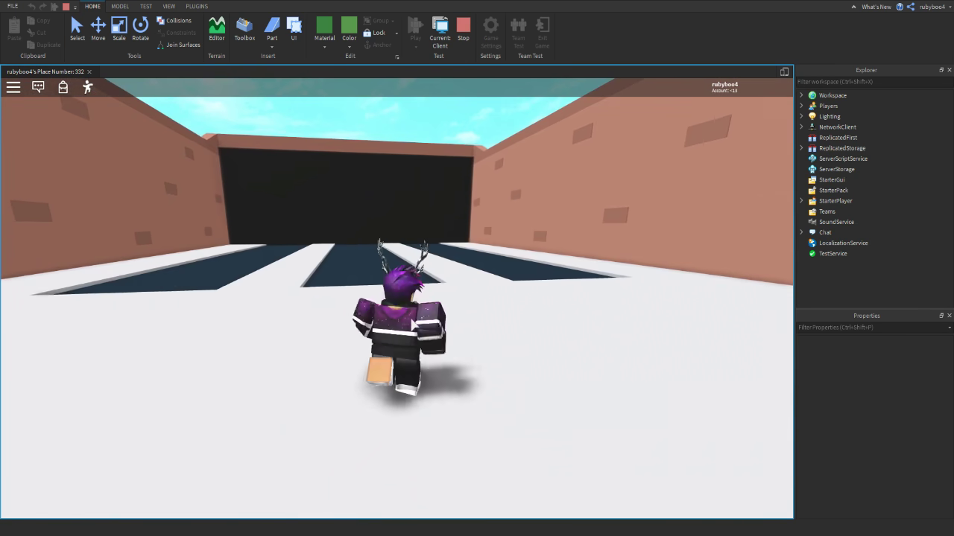
pyautogui.press('w')
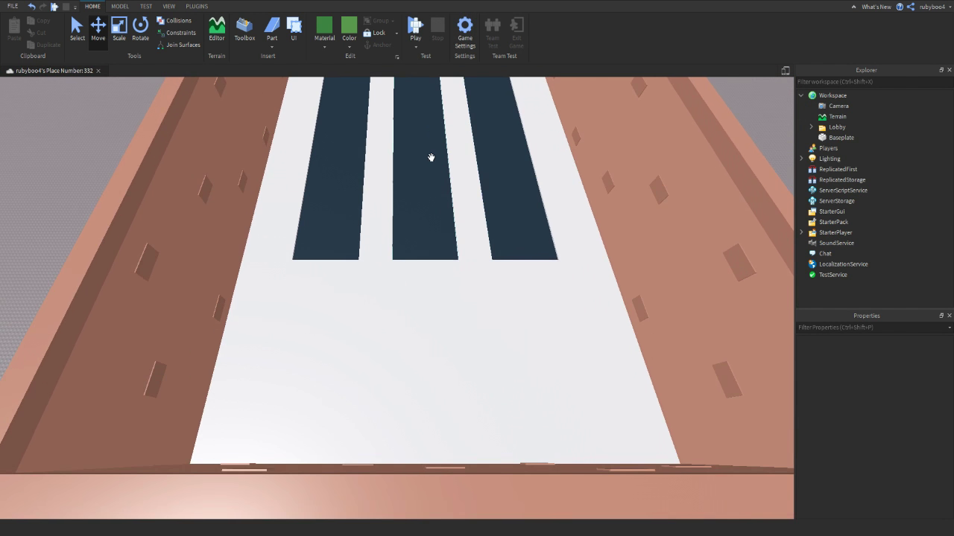
# Step: Insert a new part and place it on the lobby floor at the near corner of the leftmost road
pyautogui.press('w')
pyautogui.press('a')
pyautogui.press('d')
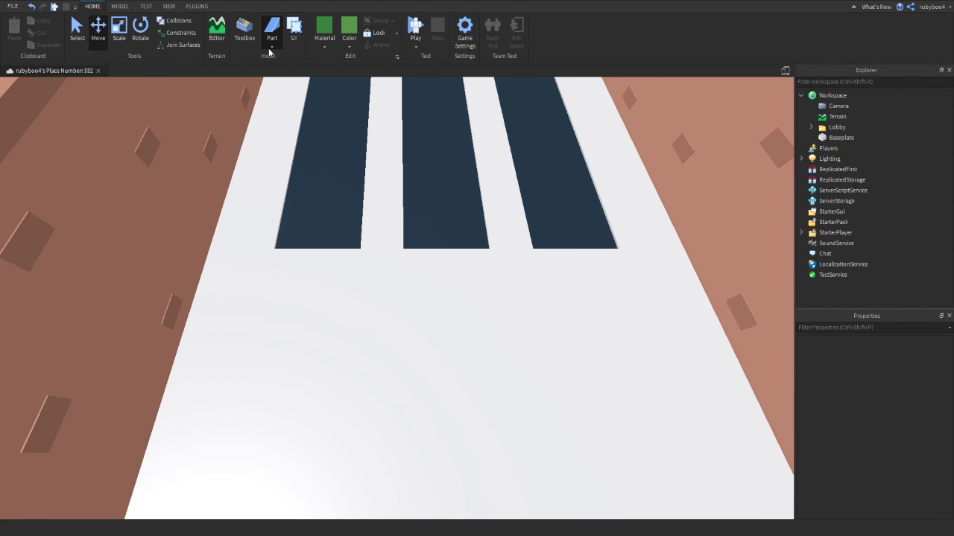
pyautogui.click(272, 33)
pyautogui.press('w')
pyautogui.moveTo(392, 296); pyautogui.dragTo(381, 333)
pyautogui.press('w')
pyautogui.press('a')
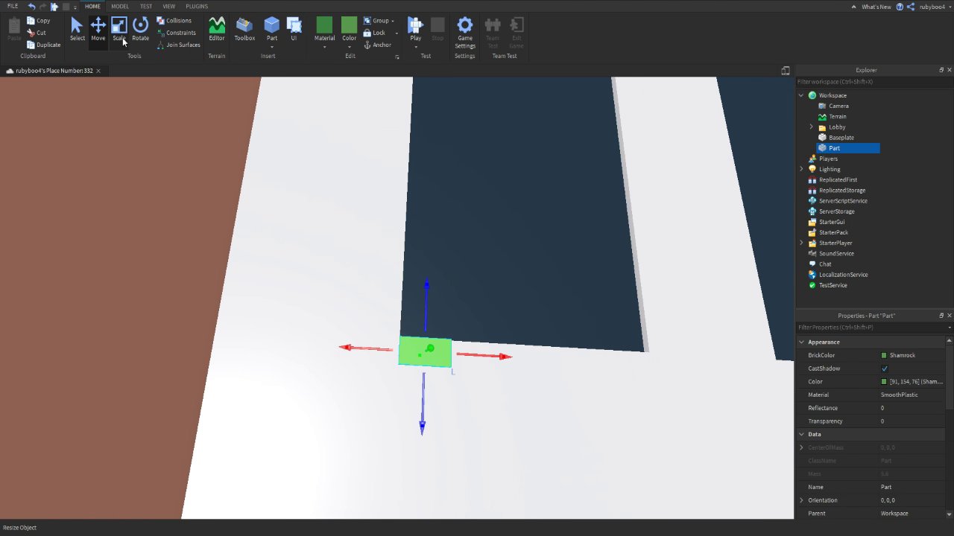
# Step: Scale the part into a thin wall across the lobby's full width at the road ends, raised to the side walls' height
pyautogui.click(122, 40)
pyautogui.moveTo(422, 394); pyautogui.dragTo(423, 379)
pyautogui.press('a')
pyautogui.moveTo(375, 344); pyautogui.dragTo(276, 365)
pyautogui.press('w')
pyautogui.press('d')
pyautogui.moveTo(386, 376); pyautogui.dragTo(536, 355)
pyautogui.moveTo(536, 355); pyautogui.dragTo(289, 297, button='right')
pyautogui.press('e')
pyautogui.moveTo(324, 296); pyautogui.dragTo(333, 184)
# Step: Turn off the wall part's CastShadow, set its Transparency to 1 and enable Locked
pyautogui.scroll(-2, 892, 438)
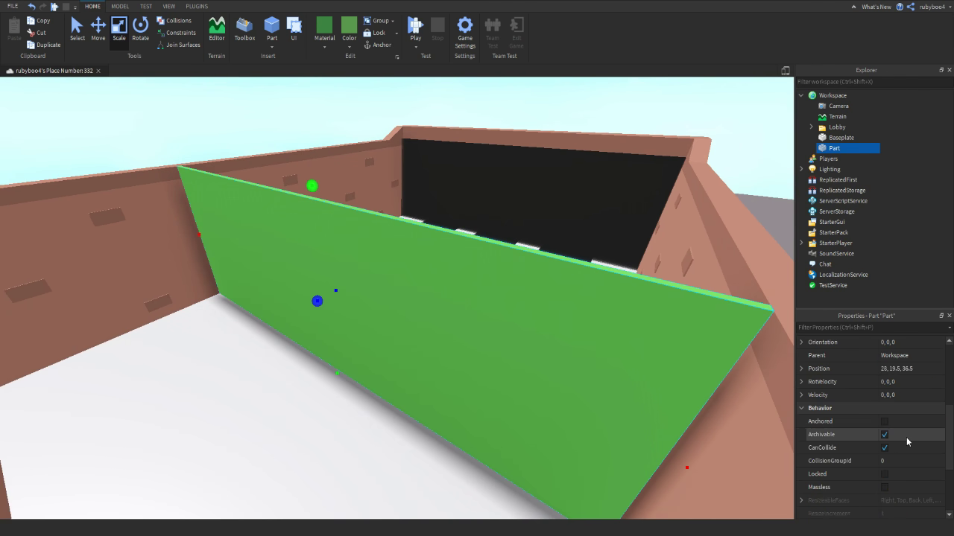
pyautogui.scroll(2, 905, 432)
pyautogui.click(885, 368)
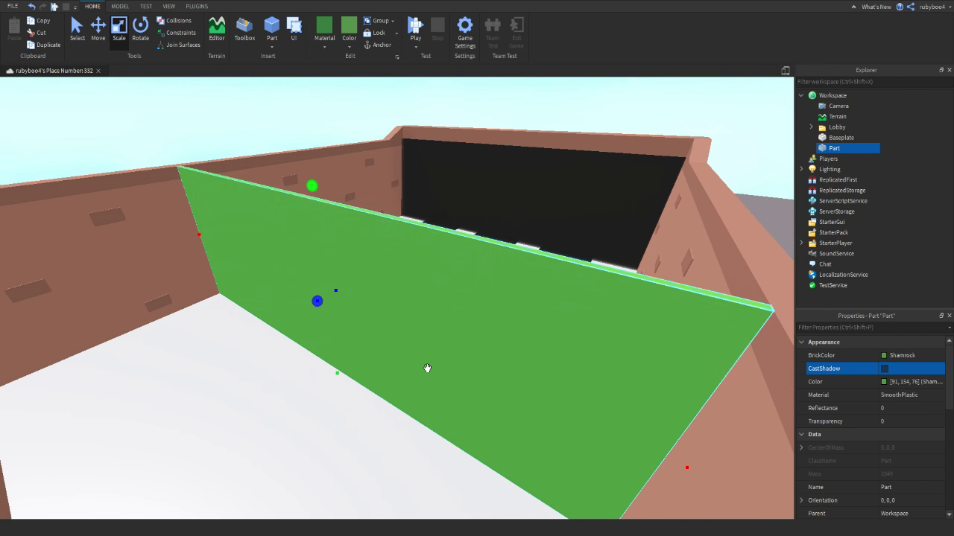
pyautogui.click(891, 421)
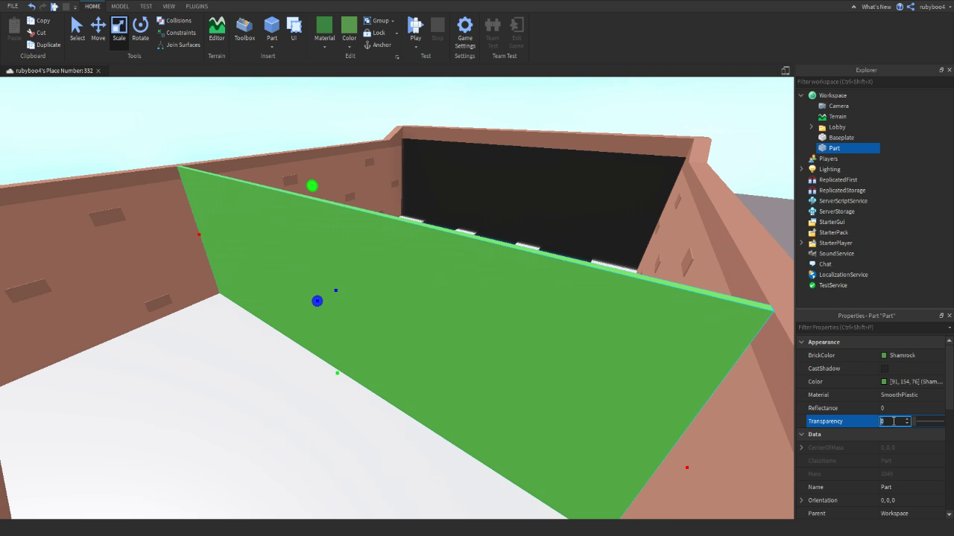
pyautogui.moveTo(915, 425); pyautogui.dragTo(943, 424)
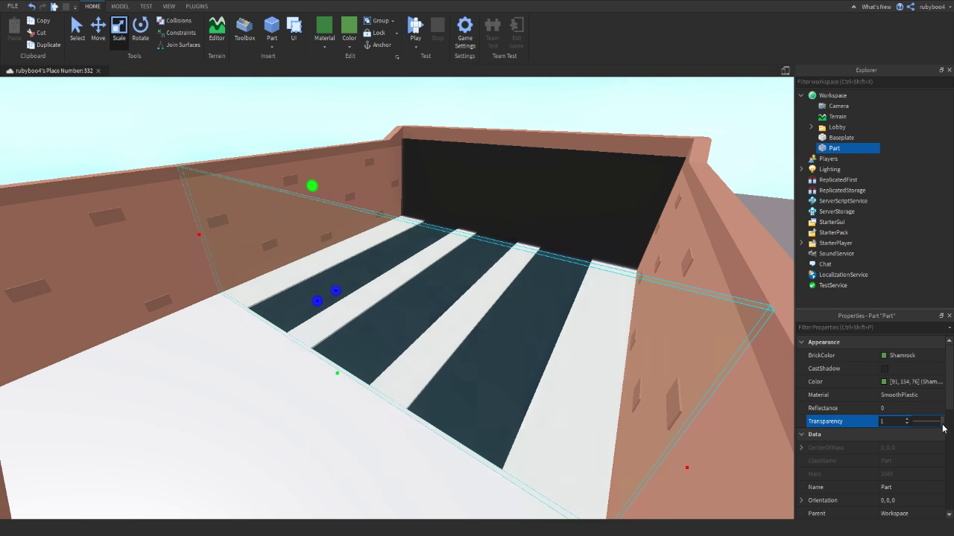
pyautogui.scroll(-4, 919, 487)
pyautogui.scroll(-1, 918, 483)
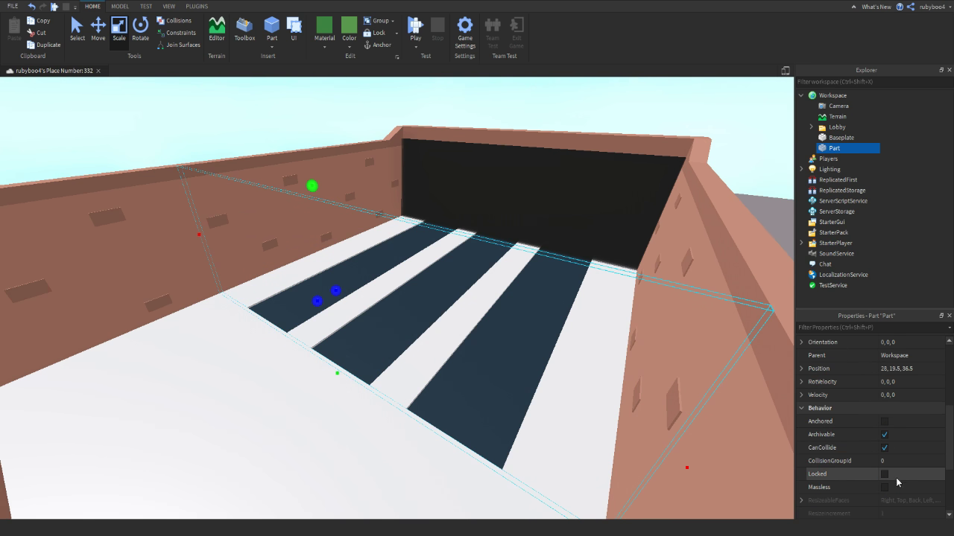
pyautogui.click(885, 474)
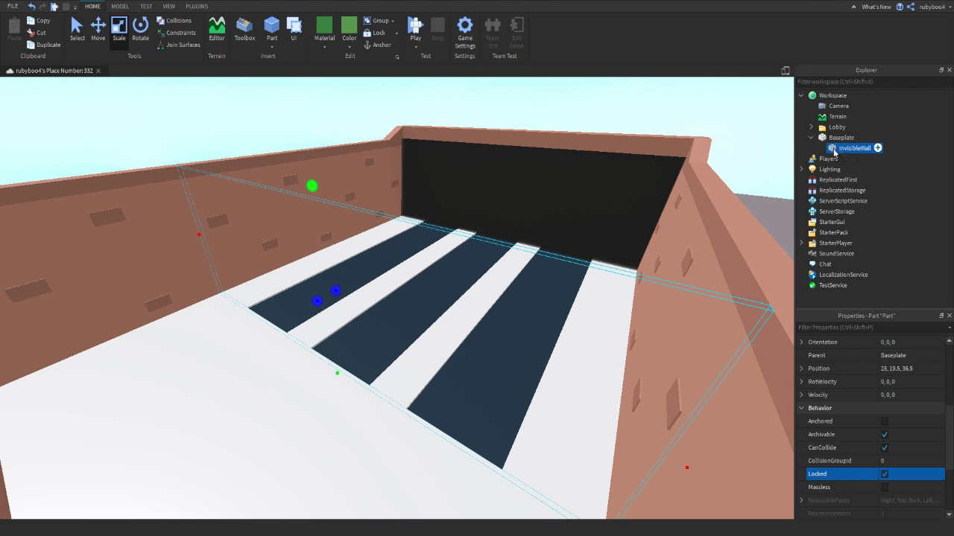
# Step: Rename the wall part InvisibleWall and move it into the Walls folder inside Lobby
pyautogui.moveTo(840, 148); pyautogui.dragTo(837, 127)
pyautogui.moveTo(849, 201); pyautogui.dragTo(849, 149)
pyautogui.click(810, 150)
pyautogui.click(821, 146)
pyautogui.click(811, 127)
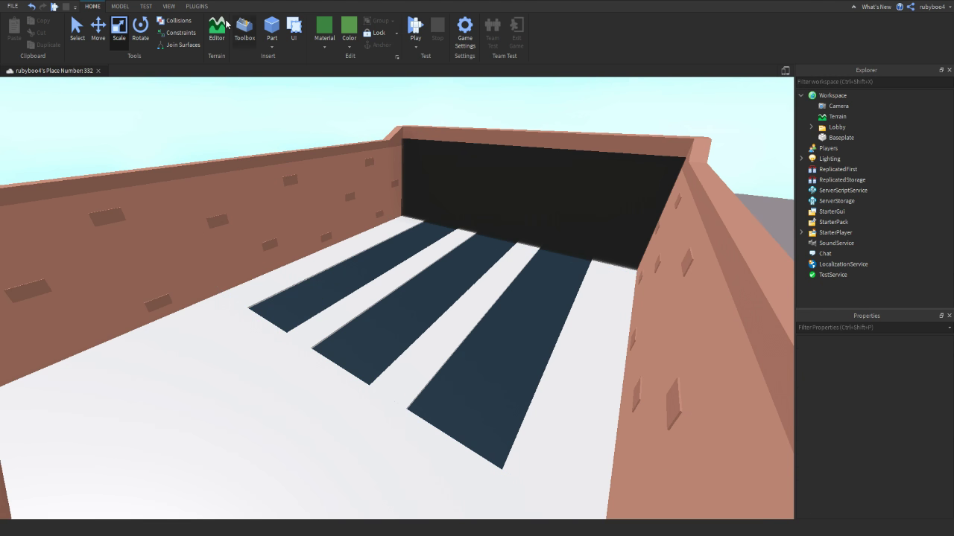
pyautogui.click(73, 32)
pyautogui.moveTo(345, 215); pyautogui.dragTo(345, 216, button='right')
pyautogui.press('s')
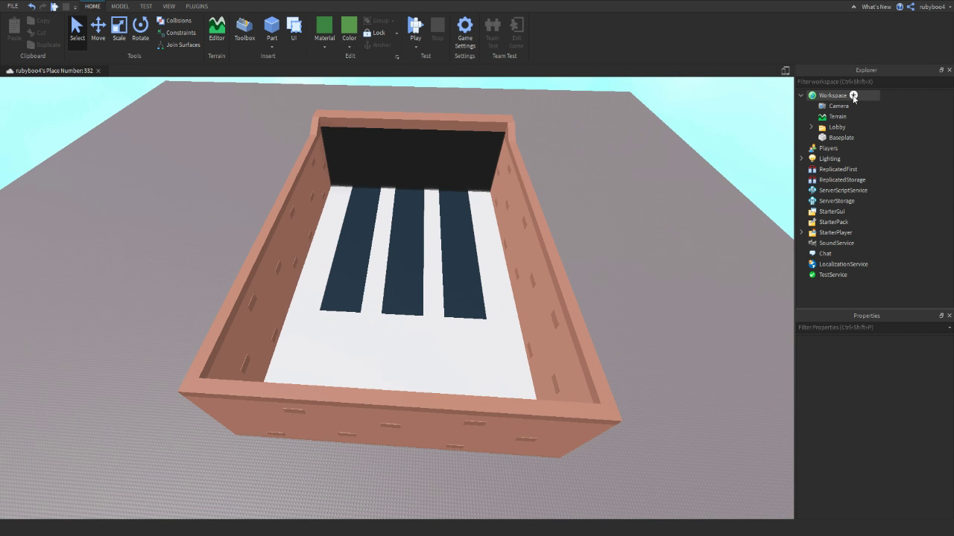
pyautogui.click(850, 96)
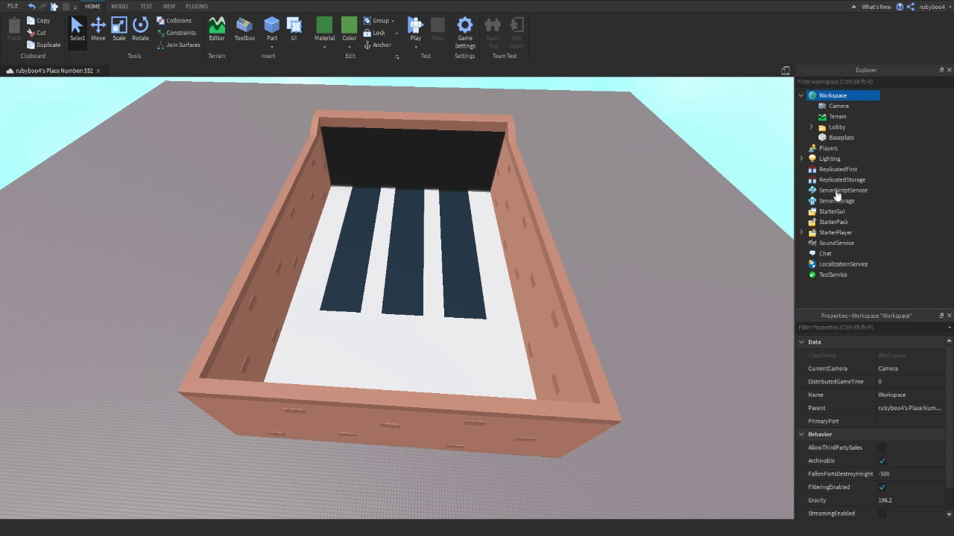
pyautogui.click(685, 257)
# Step: Search My Models in the Toolbox for "car", insert the Camping Car on the lobby floor and rotate it 90 degrees
pyautogui.press('w')
pyautogui.moveTo(422, 441); pyautogui.dragTo(380, 352, button='right')
pyautogui.press('w')
pyautogui.press('w')
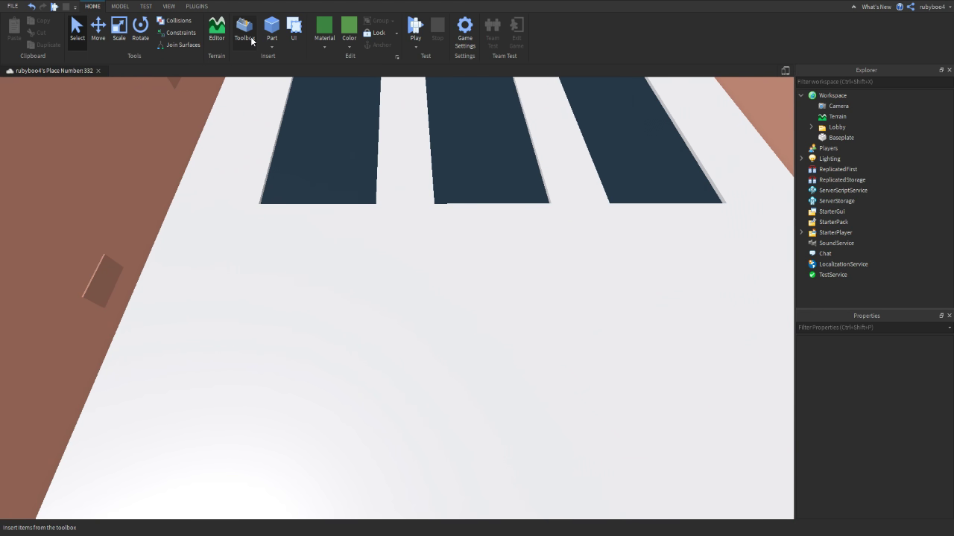
pyautogui.click(250, 37)
pyautogui.click(90, 105)
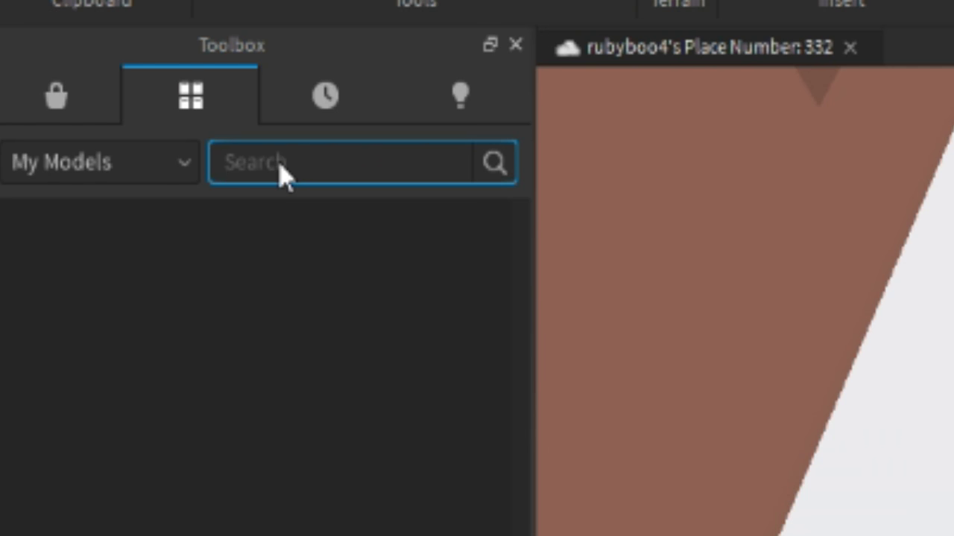
pyautogui.write('car')
pyautogui.press('Return')
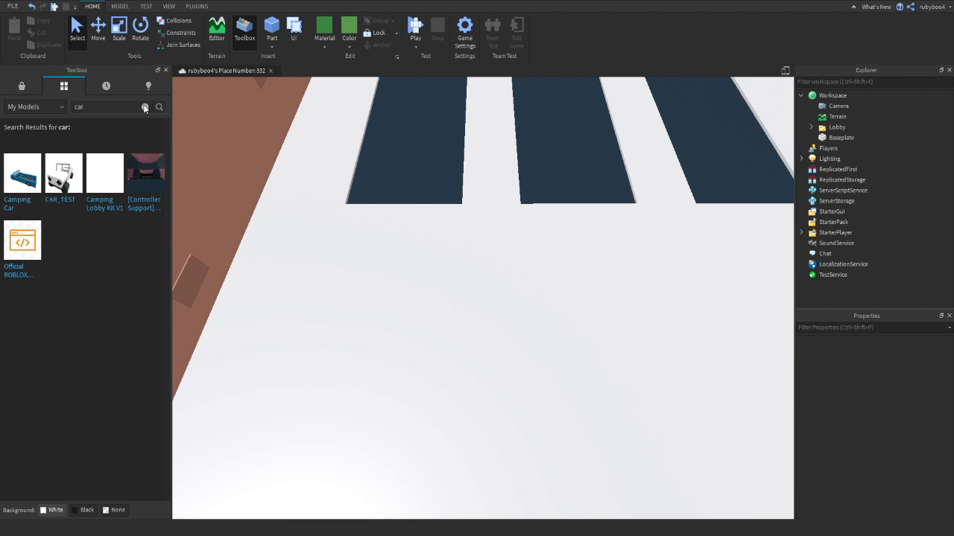
pyautogui.click(22, 176)
pyautogui.click(166, 69)
pyautogui.hotkey('ctrl', 'r')
# Step: Delete the Script from the car's Main Design model
pyautogui.moveTo(369, 249); pyautogui.dragTo(660, 186, button='right')
pyautogui.click(811, 149)
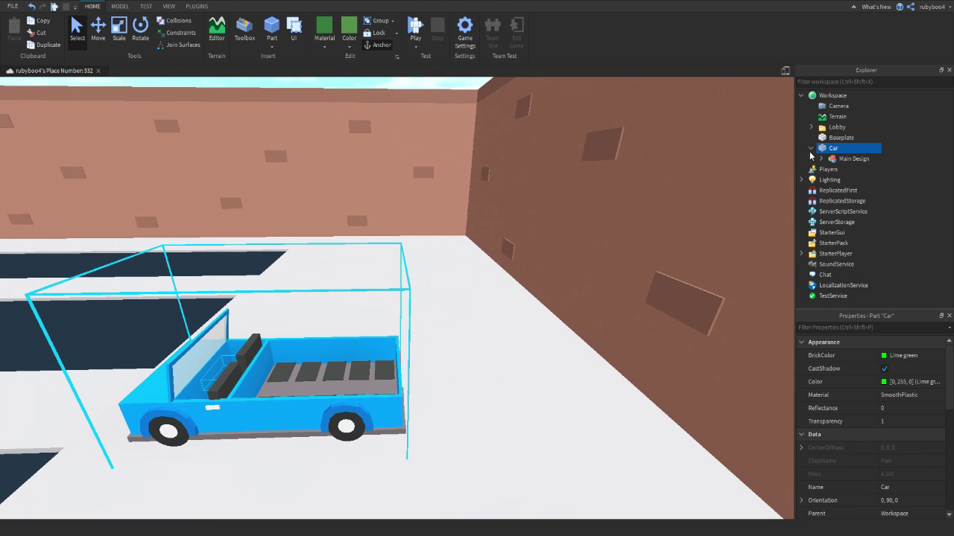
pyautogui.click(815, 159)
pyautogui.click(822, 159)
pyautogui.click(850, 170)
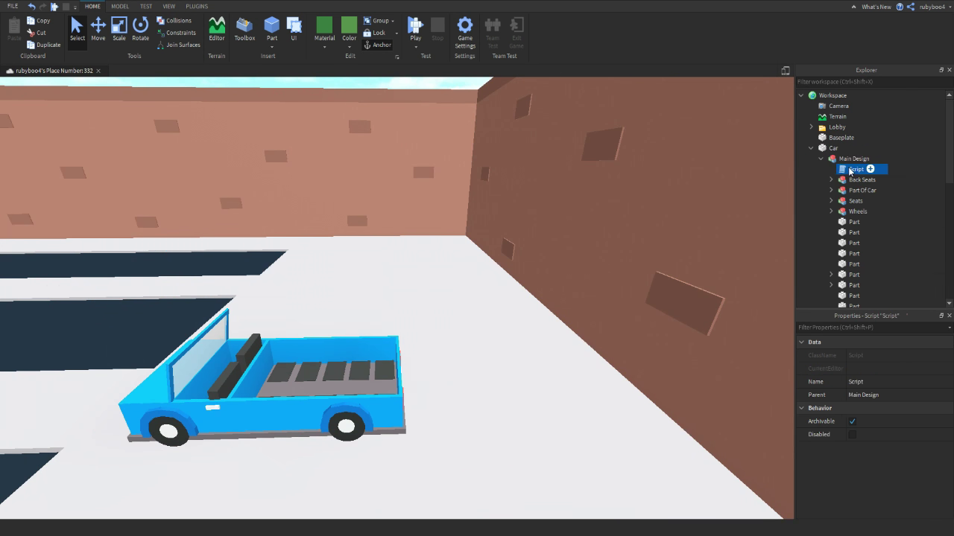
pyautogui.press('Delete')
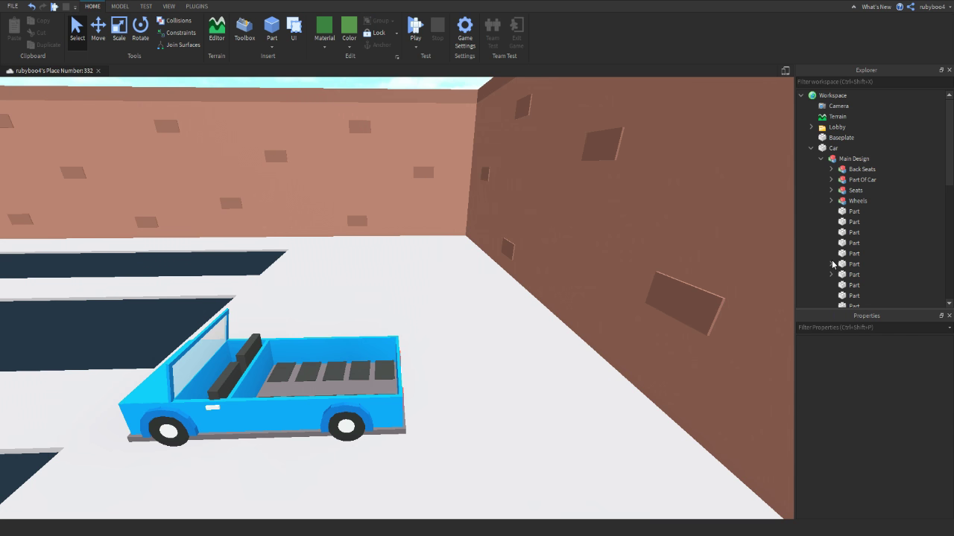
# Step: Look through the remaining contents of the car's Main Design model and collapse the car's hierarchy
pyautogui.scroll(-5, 838, 254)
pyautogui.scroll(5, 847, 216)
pyautogui.click(833, 148)
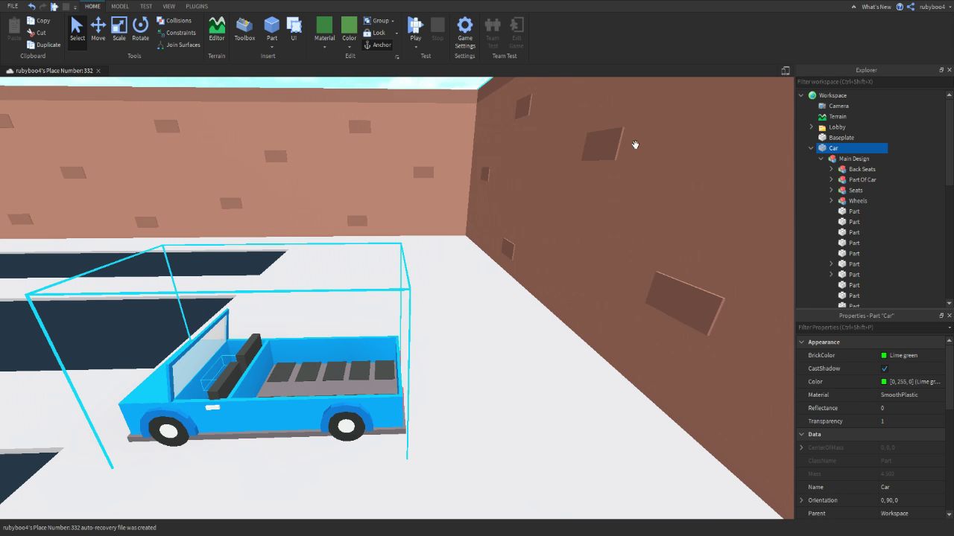
pyautogui.click(849, 158)
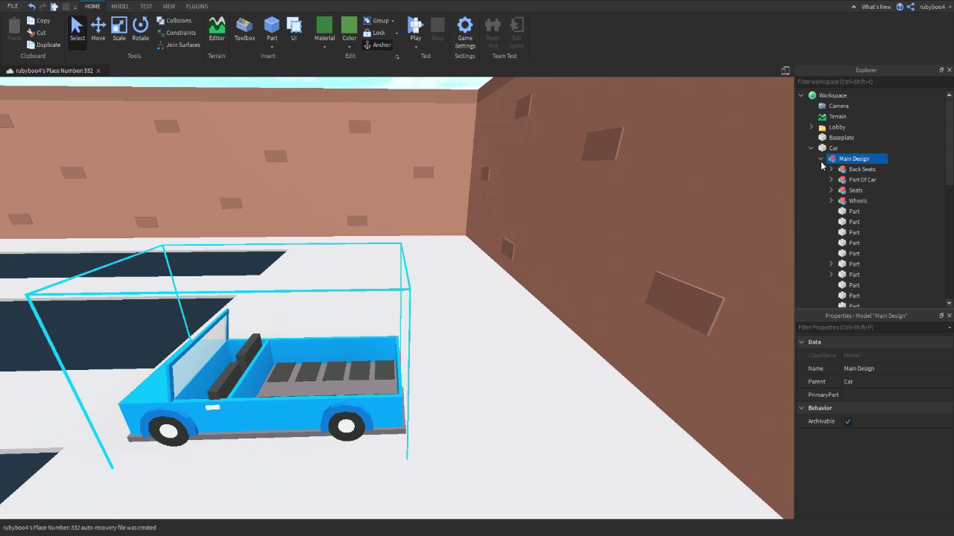
pyautogui.click(820, 159)
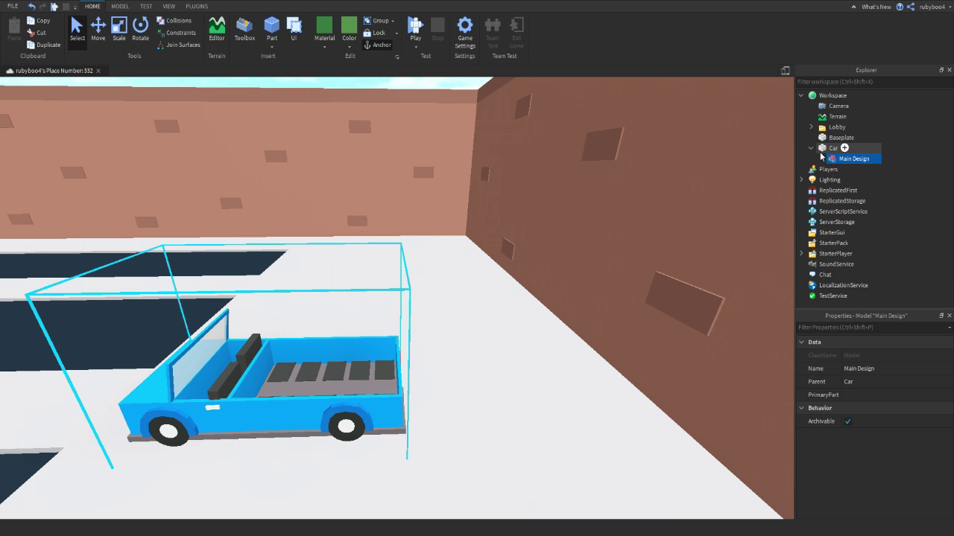
pyautogui.click(820, 152)
pyautogui.click(811, 149)
# Step: Move the car along the red and blue axes onto the near end of the leftmost road
pyautogui.moveTo(564, 224); pyautogui.dragTo(560, 228, button='right')
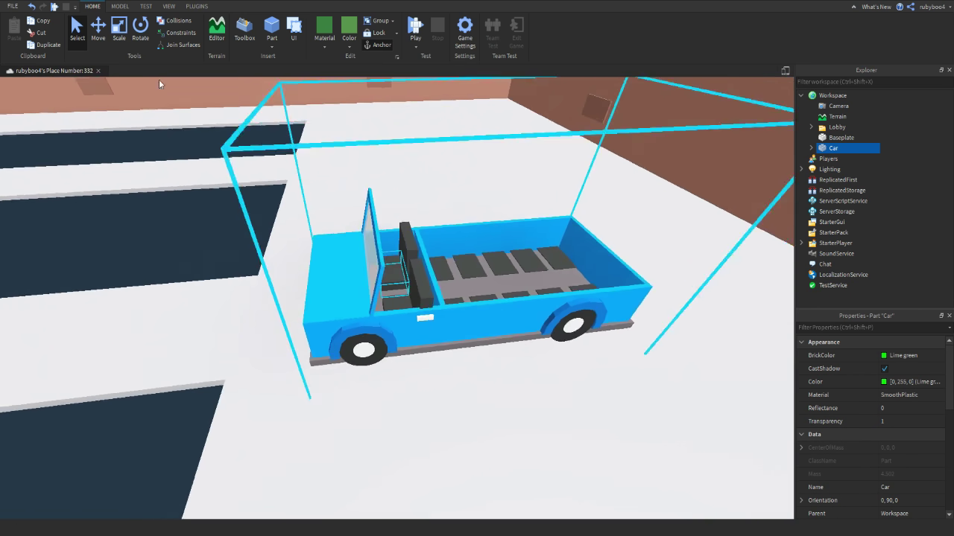
pyautogui.press('s')
pyautogui.click(98, 32)
pyautogui.moveTo(658, 139); pyautogui.dragTo(609, 266, button='right')
pyautogui.press('s')
pyautogui.moveTo(573, 300); pyautogui.dragTo(473, 343)
pyautogui.press('w')
pyautogui.press('a')
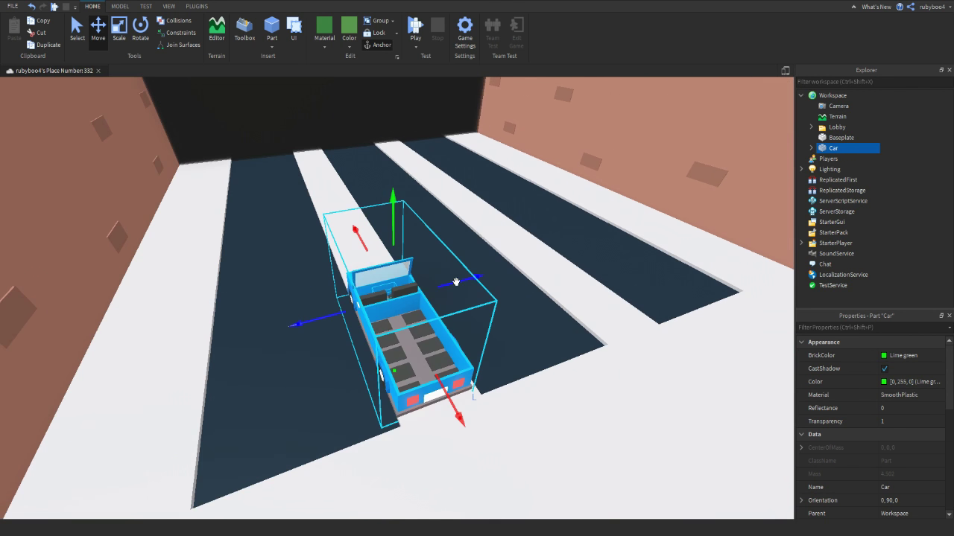
pyautogui.moveTo(456, 282); pyautogui.dragTo(397, 312)
pyautogui.moveTo(397, 311); pyautogui.dragTo(439, 319, button='right')
pyautogui.moveTo(462, 289); pyautogui.dragTo(473, 286)
pyautogui.moveTo(473, 285); pyautogui.dragTo(477, 285, button='right')
# Step: Centre the car across the leftmost road using a 0.5-stud move snap, and set the snap back to 1 stud
pyautogui.click(120, 6)
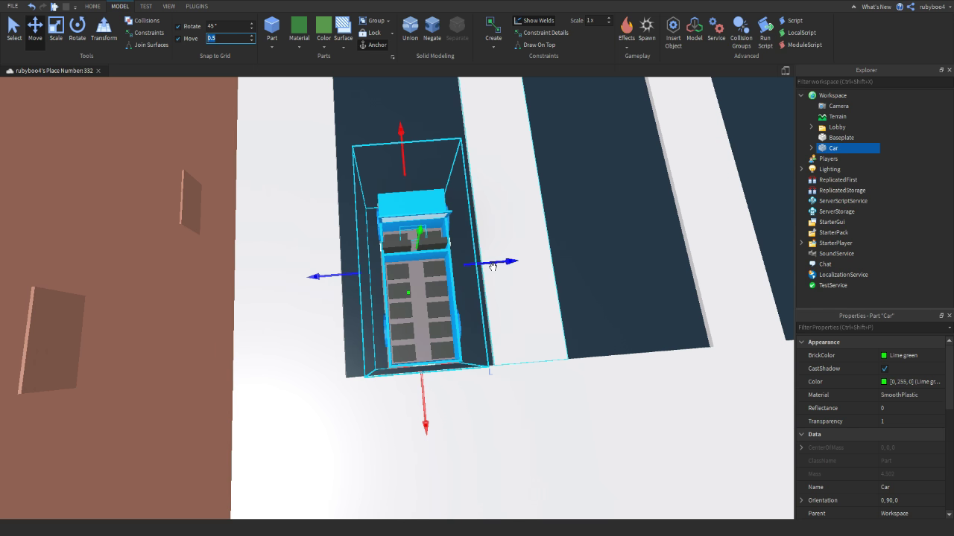
pyautogui.moveTo(492, 266); pyautogui.dragTo(485, 272)
pyautogui.moveTo(341, 146); pyautogui.dragTo(302, 160, button='right')
pyautogui.write('1')
pyautogui.press('Return')
# Step: Move the car along the red axis, away from the near end of the leftmost road
pyautogui.scroll(3, 468, 272)
pyautogui.moveTo(514, 305); pyautogui.dragTo(448, 323)
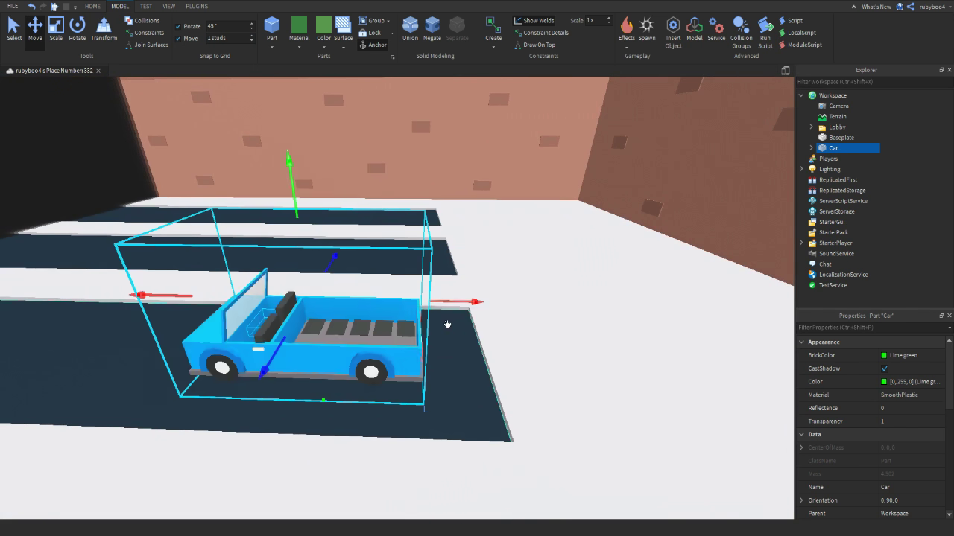
pyautogui.moveTo(448, 323); pyautogui.dragTo(447, 296, button='right')
pyautogui.scroll(-3, 448, 325)
pyautogui.click(244, 196)
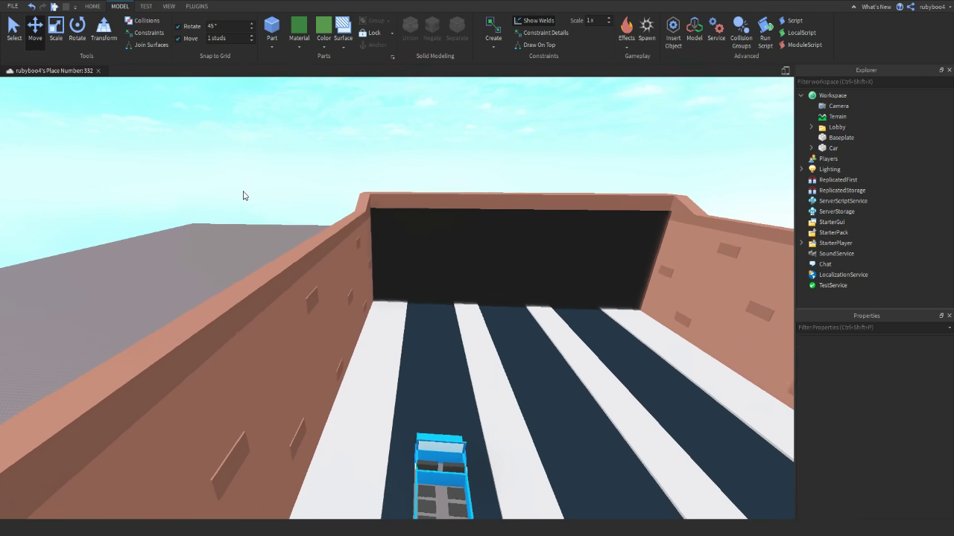
# Step: Move the Car part from the Workspace into the Cars folder inside the Lobby folder
pyautogui.moveTo(244, 196); pyautogui.dragTo(257, 201, button='right')
pyautogui.press('w')
pyautogui.press('d')
pyautogui.press('w')
pyautogui.click(825, 149)
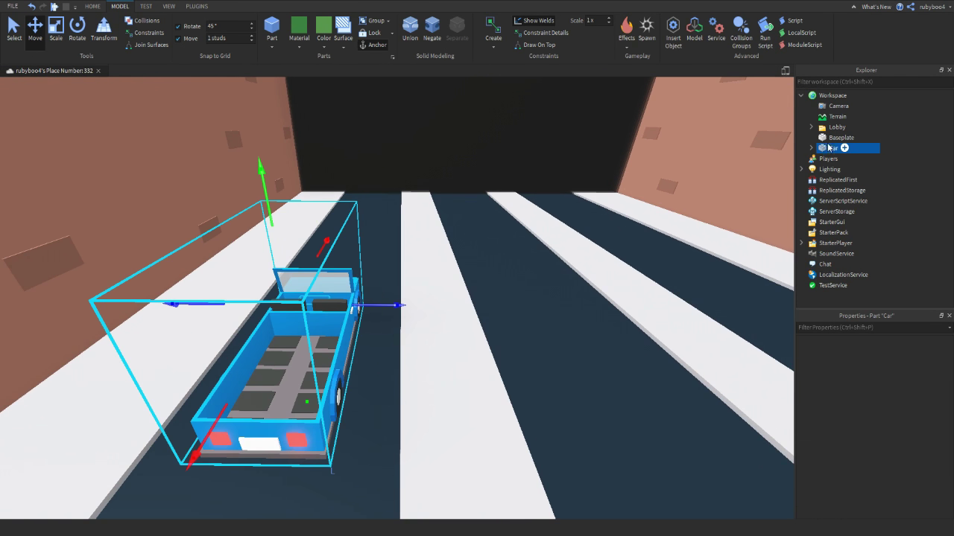
pyautogui.moveTo(832, 128); pyautogui.dragTo(835, 129)
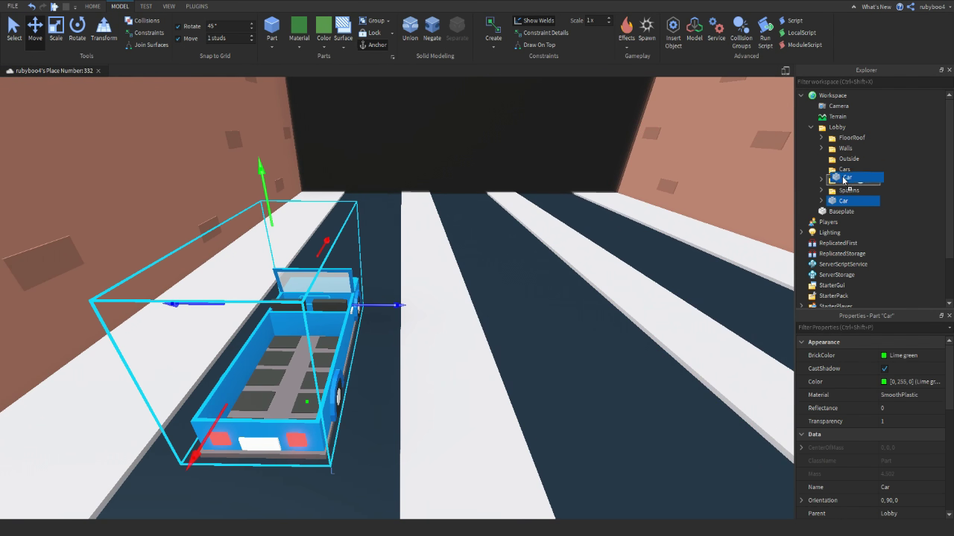
pyautogui.moveTo(843, 181); pyautogui.dragTo(844, 170)
pyautogui.moveTo(553, 141); pyautogui.dragTo(553, 141, button='right')
pyautogui.click(553, 141)
pyautogui.press('s')
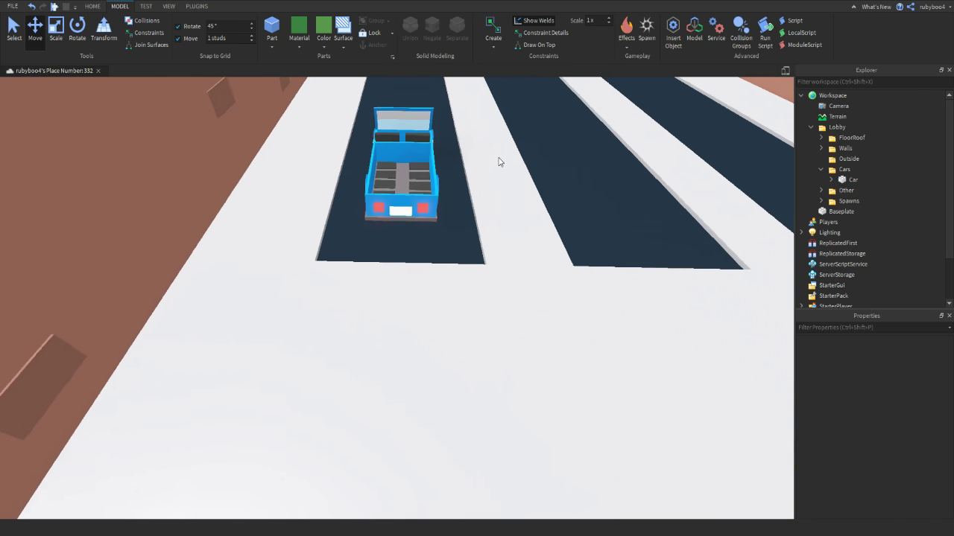
# Step: Insert a block part just before the leftmost road and scale it to 20 × 1 × 8 studs
pyautogui.moveTo(499, 158); pyautogui.dragTo(498, 158, button='right')
pyautogui.moveTo(360, 156); pyautogui.dragTo(361, 157, button='right')
pyautogui.press('w')
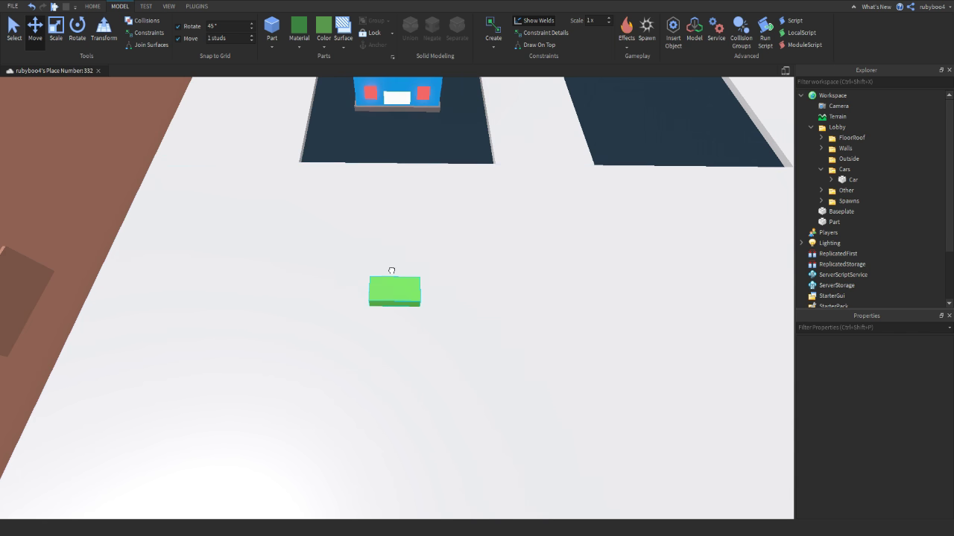
pyautogui.moveTo(391, 271); pyautogui.dragTo(379, 234)
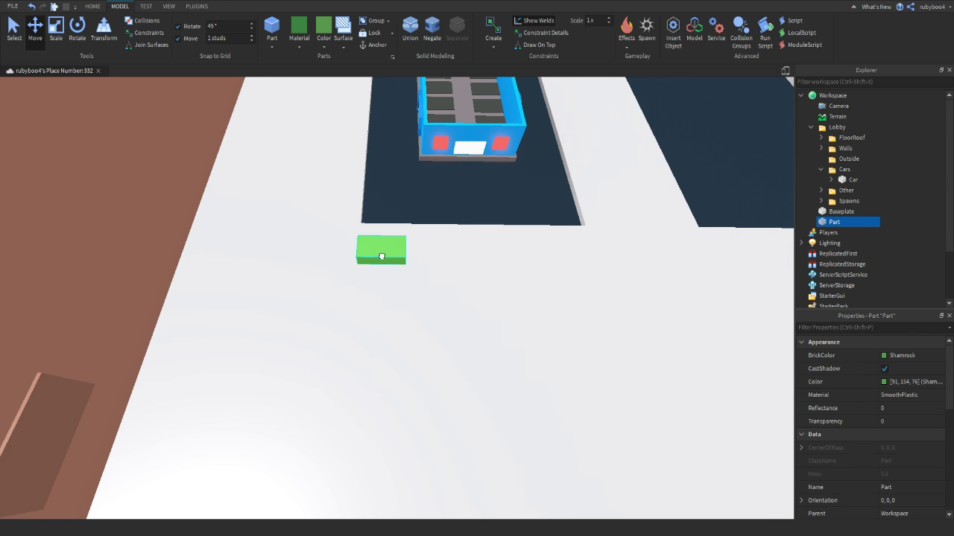
pyautogui.click(56, 30)
pyautogui.moveTo(374, 257); pyautogui.dragTo(492, 267)
pyautogui.moveTo(338, 298); pyautogui.dragTo(342, 370)
pyautogui.press('s')
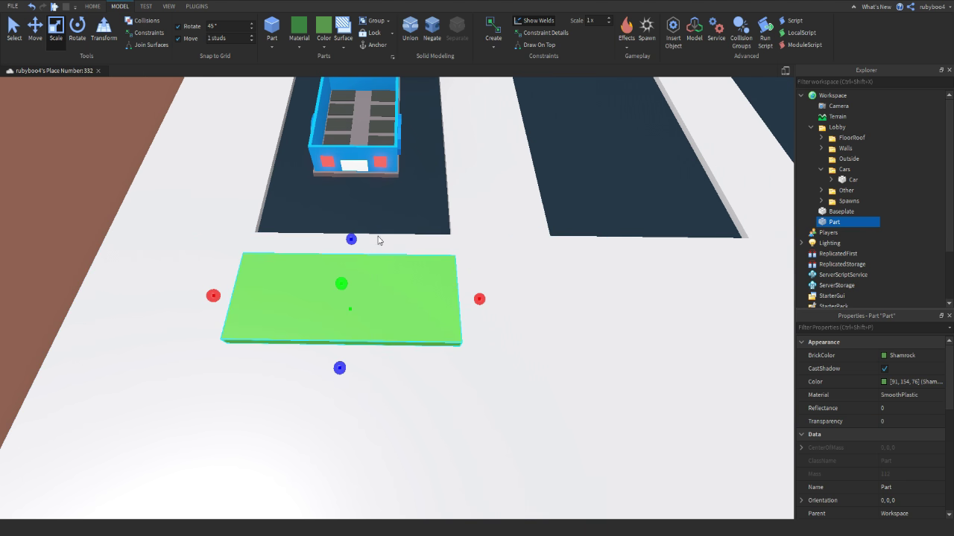
# Step: Change the new part's shape to Cylinder and shorten its length to 1 stud
pyautogui.press('s')
pyautogui.press('q')
pyautogui.scroll(-7, 889, 414)
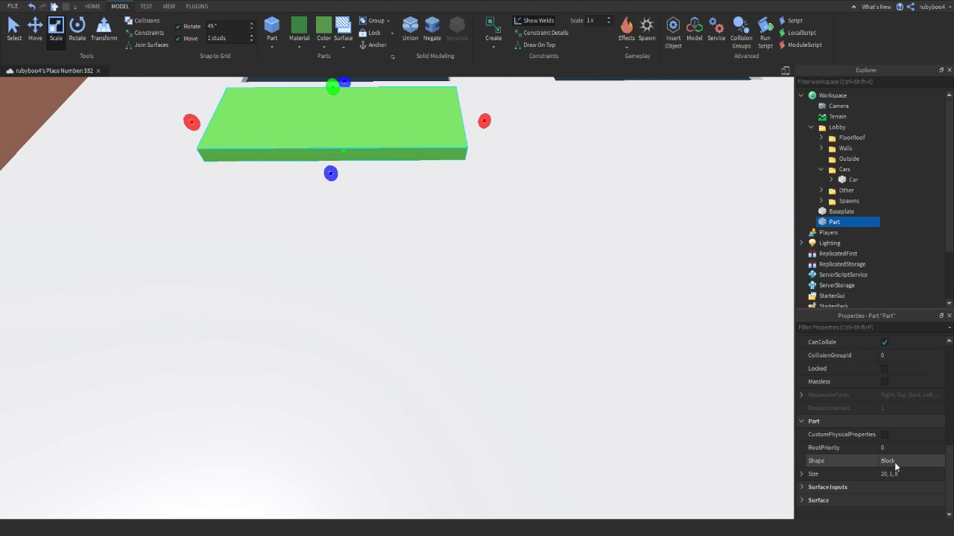
pyautogui.click(898, 498)
pyautogui.moveTo(649, 385); pyautogui.dragTo(647, 328, button='right')
pyautogui.moveTo(481, 258); pyautogui.dragTo(242, 252)
# Step: Rotate the cylinder 90° so it lies flat as a disc, and scale its size to 1, 20, 11
pyautogui.click(76, 28)
pyautogui.moveTo(260, 292); pyautogui.dragTo(266, 288)
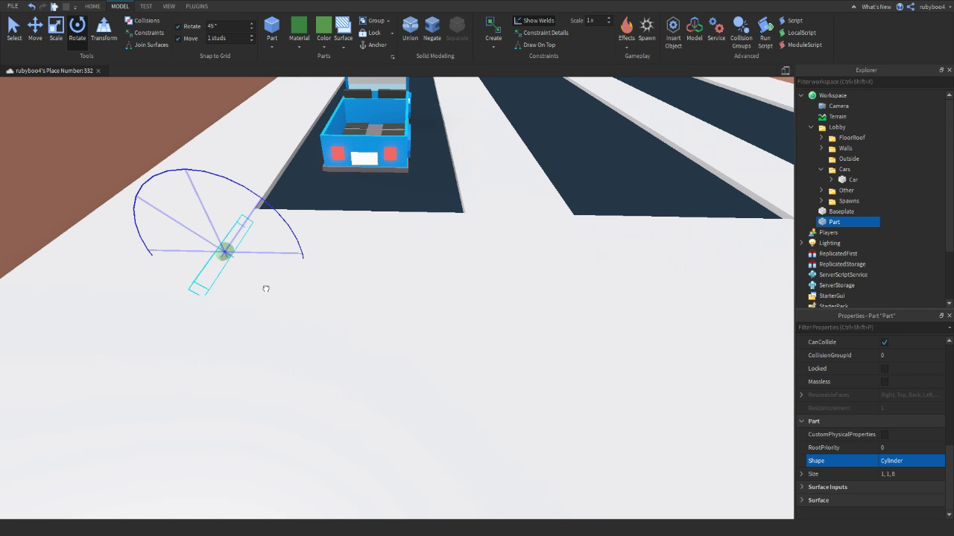
pyautogui.moveTo(265, 236); pyautogui.dragTo(500, 289)
pyautogui.hotkey('ctrl', '3')
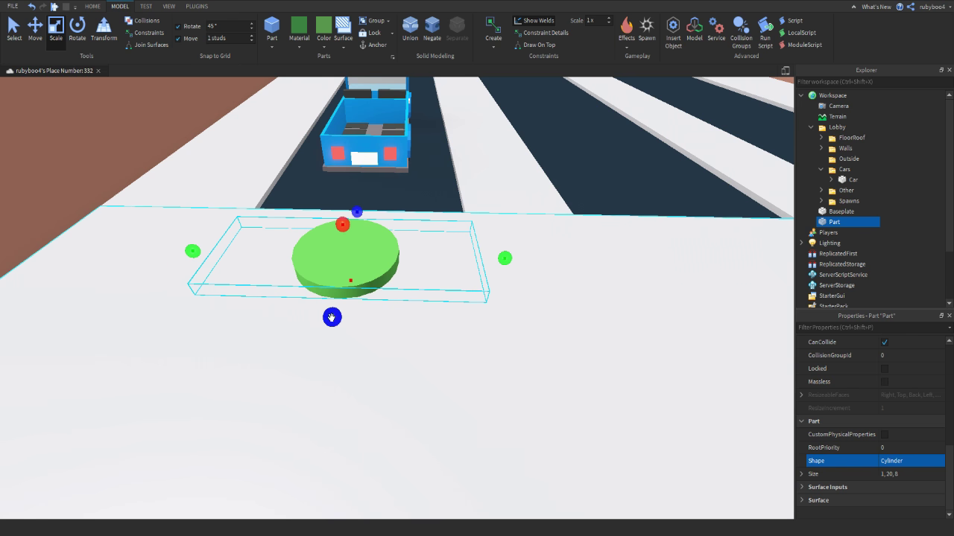
pyautogui.moveTo(331, 317); pyautogui.dragTo(322, 361)
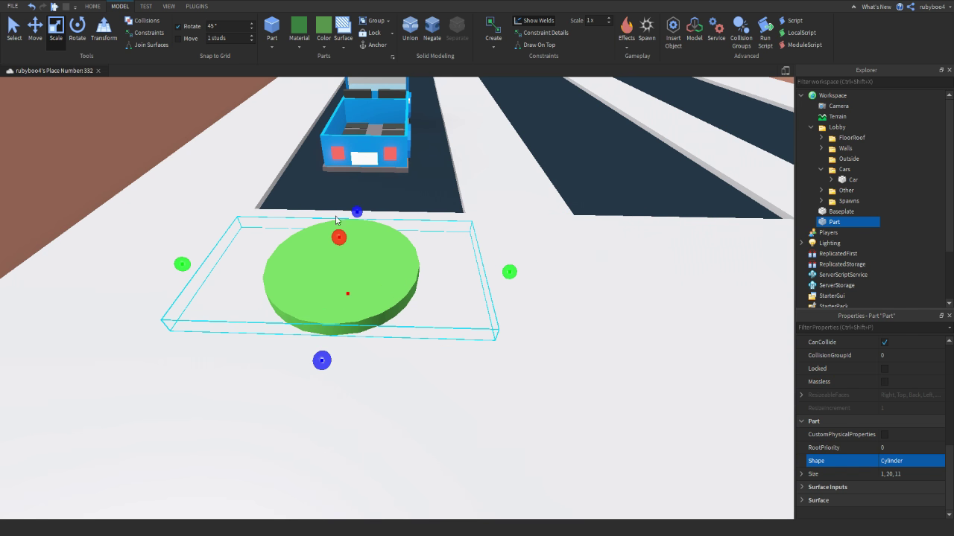
# Step: Thin the disc to 0.2 studs and narrow it from the side to 12 studs
pyautogui.moveTo(339, 237); pyautogui.dragTo(341, 249)
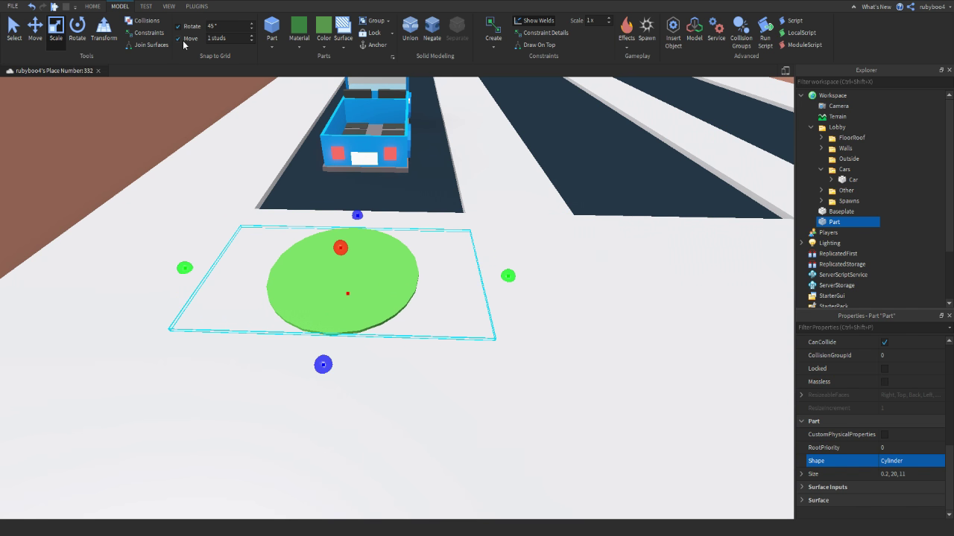
pyautogui.keyDown('ctrl'); pyautogui.moveTo(508, 275); pyautogui.dragTo(450, 278); pyautogui.keyUp('ctrl')
pyautogui.press('w')
pyautogui.press('e')
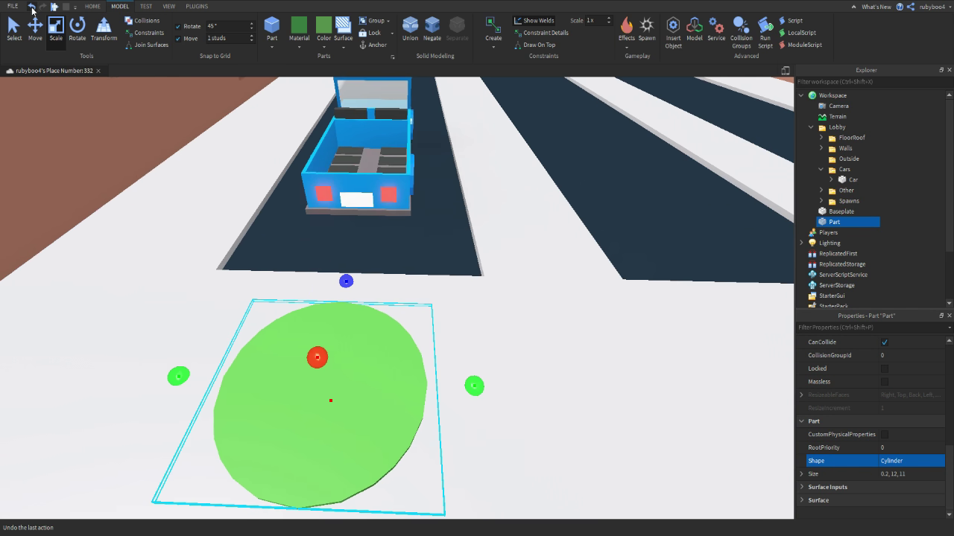
# Step: Colour the disc Dusty Rose and set its material to Neon
pyautogui.click(35, 29)
pyautogui.moveTo(280, 252); pyautogui.dragTo(405, 331, button='right')
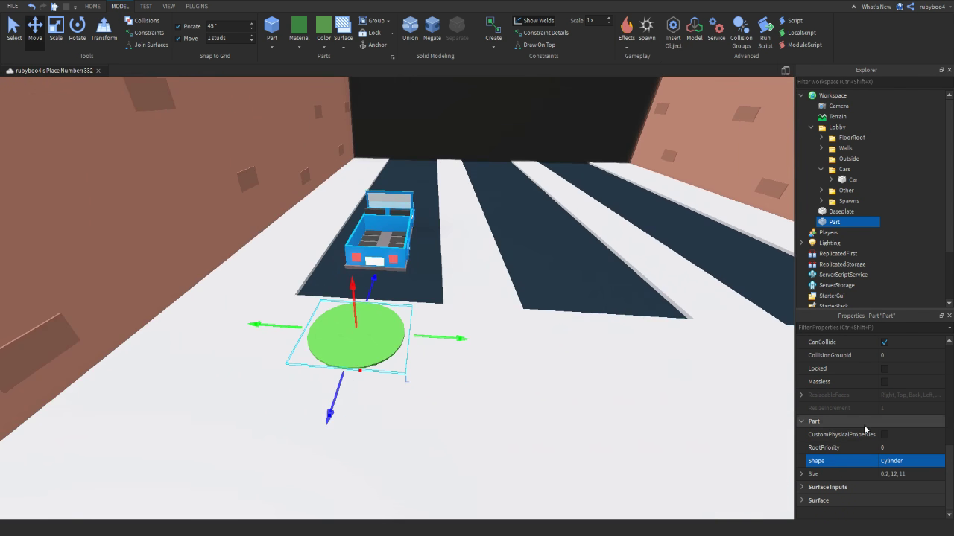
pyautogui.scroll(10, 865, 430)
pyautogui.click(890, 358)
pyautogui.click(894, 379)
pyautogui.click(898, 398)
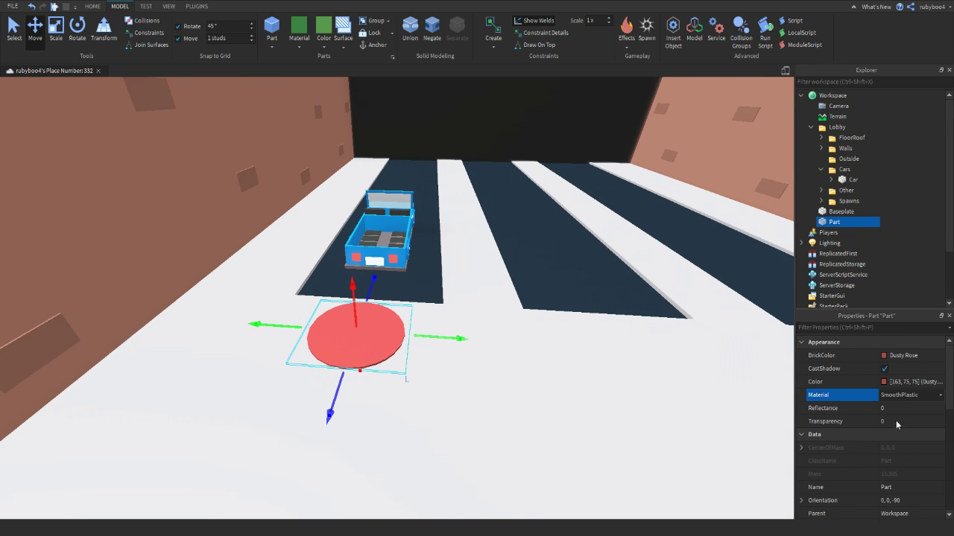
pyautogui.click(899, 424)
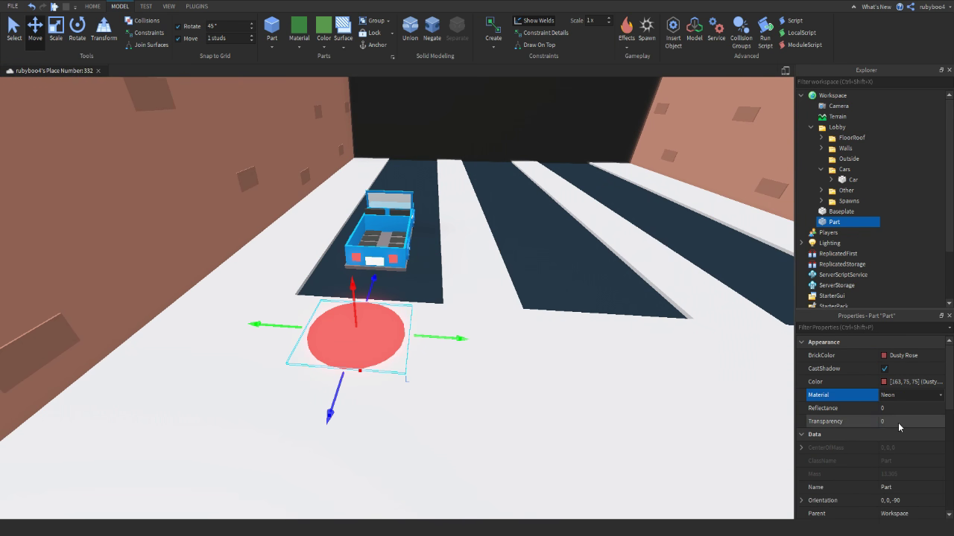
# Step: Anchor the red disc, rename it TeleportPad1, and collapse the Lobby folder
pyautogui.moveTo(605, 368); pyautogui.dragTo(545, 330, button='right')
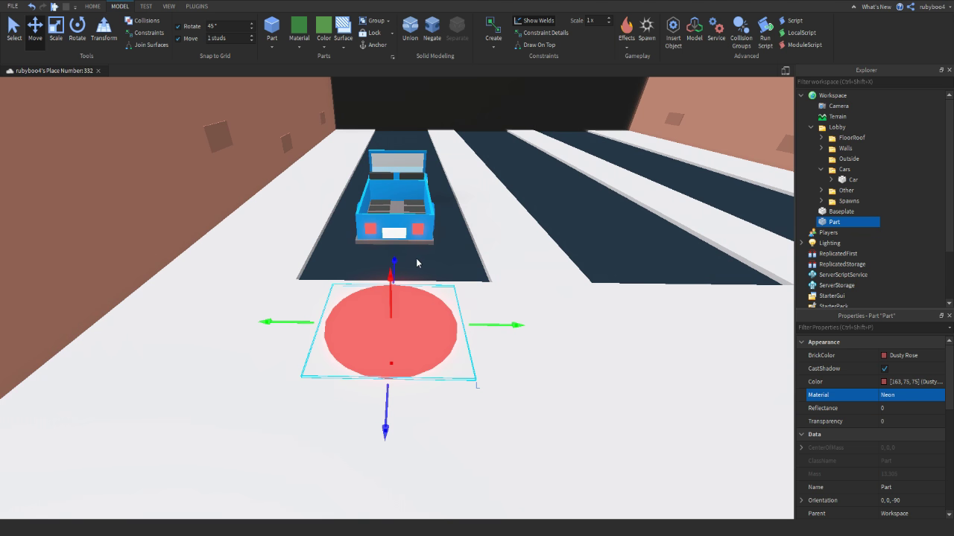
pyautogui.moveTo(418, 263); pyautogui.dragTo(415, 279, button='right')
pyautogui.press('s')
pyautogui.press('d')
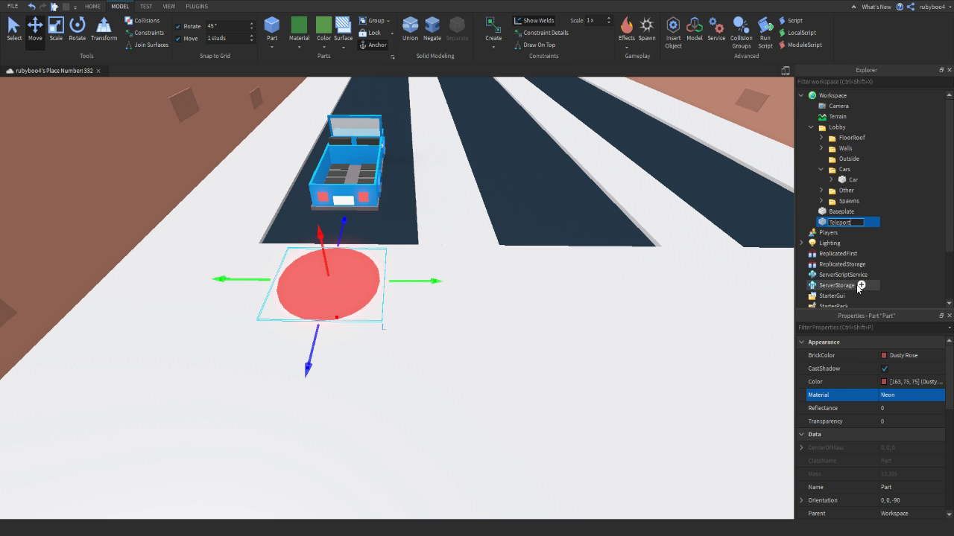
pyautogui.click(811, 127)
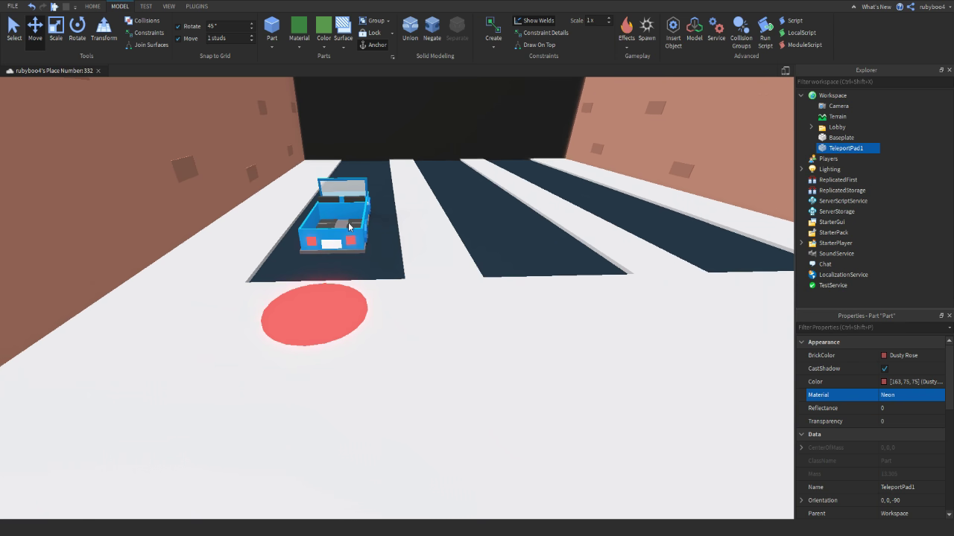
# Step: Duplicate TeleportPad1, move the copy sideways in front of the middle road, and rename it TeleportPad2
pyautogui.click(338, 456)
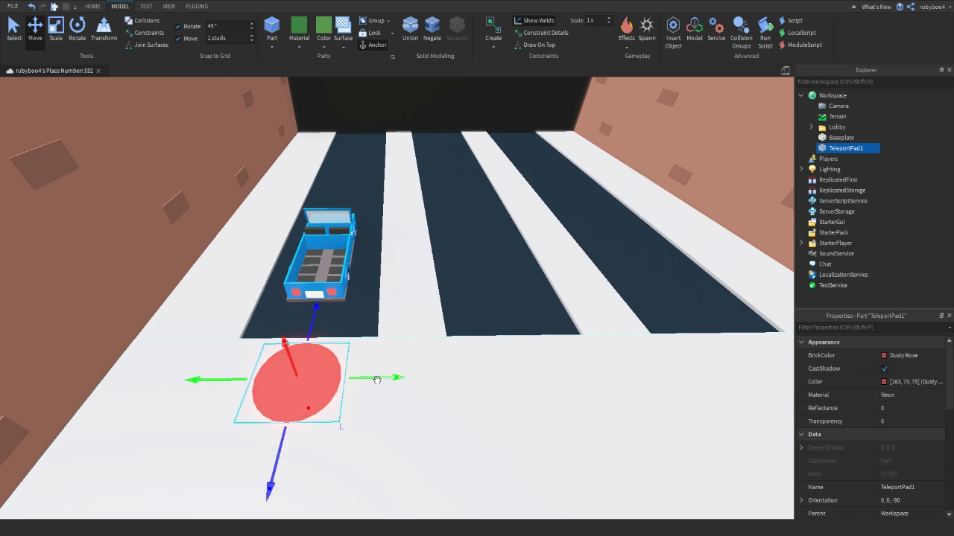
pyautogui.hotkey('ctrl', 'd')
pyautogui.press('d')
pyautogui.moveTo(377, 380); pyautogui.dragTo(468, 407)
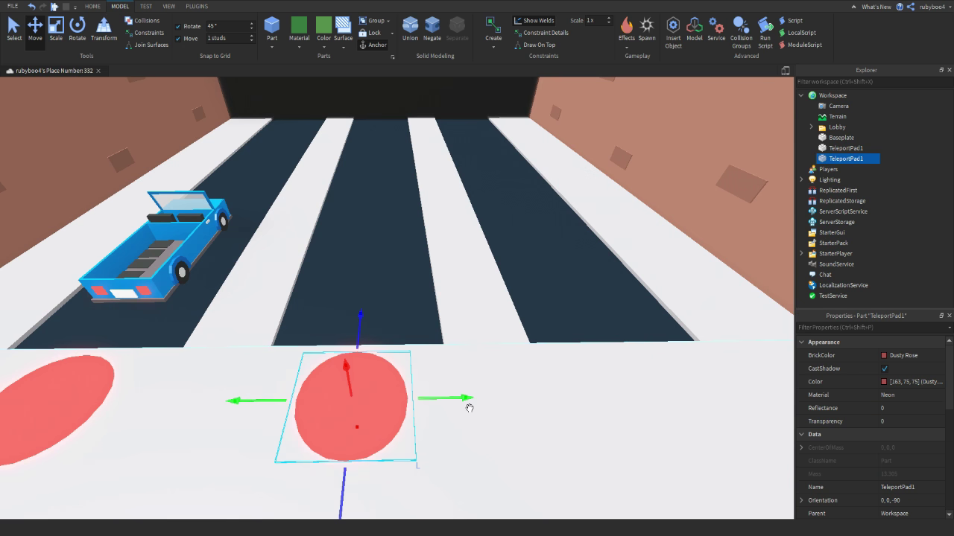
pyautogui.press('a')
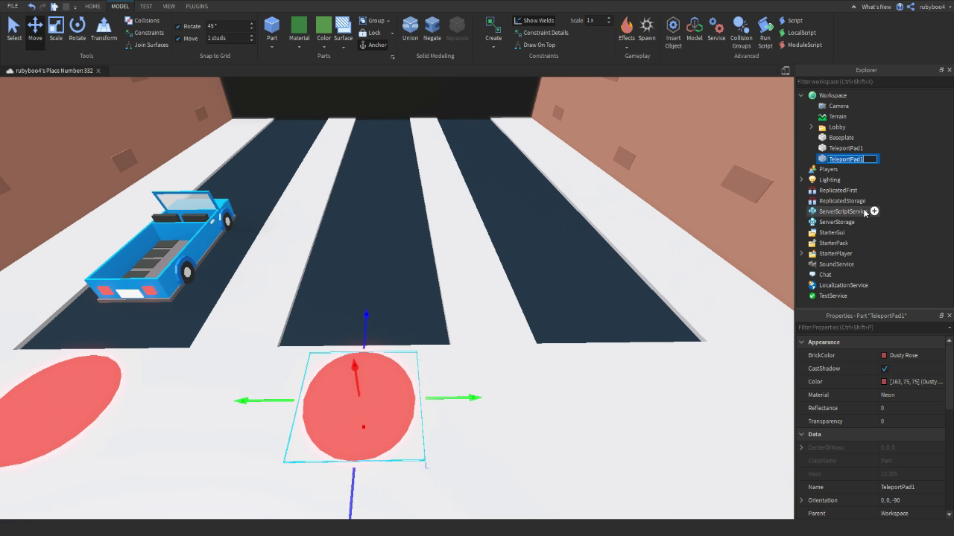
# Step: Duplicate TeleportPad2, move the copy sideways in front of the rightmost road, and rename it TeleportPad3
pyautogui.hotkey('ctrl', 'd')
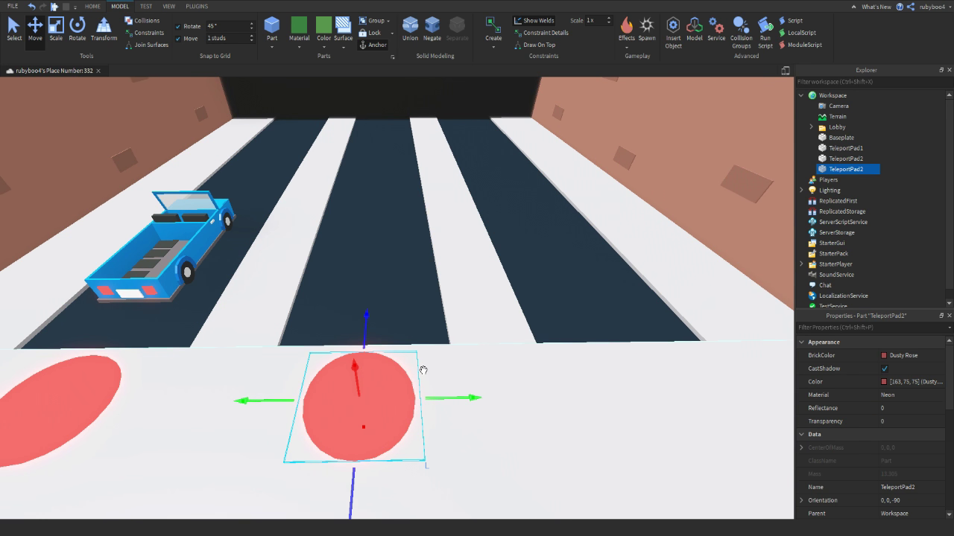
pyautogui.press('d')
pyautogui.moveTo(446, 401); pyautogui.dragTo(484, 439)
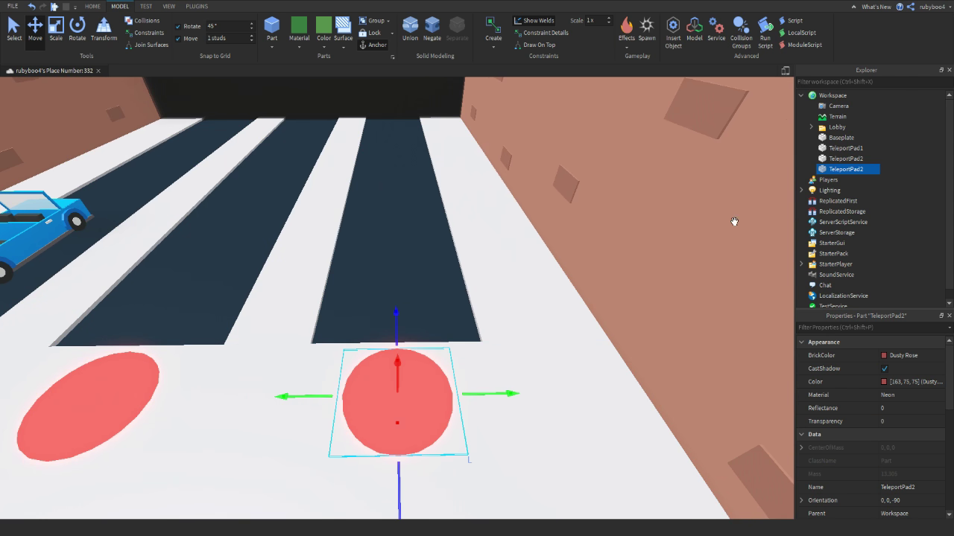
pyautogui.press('F2')
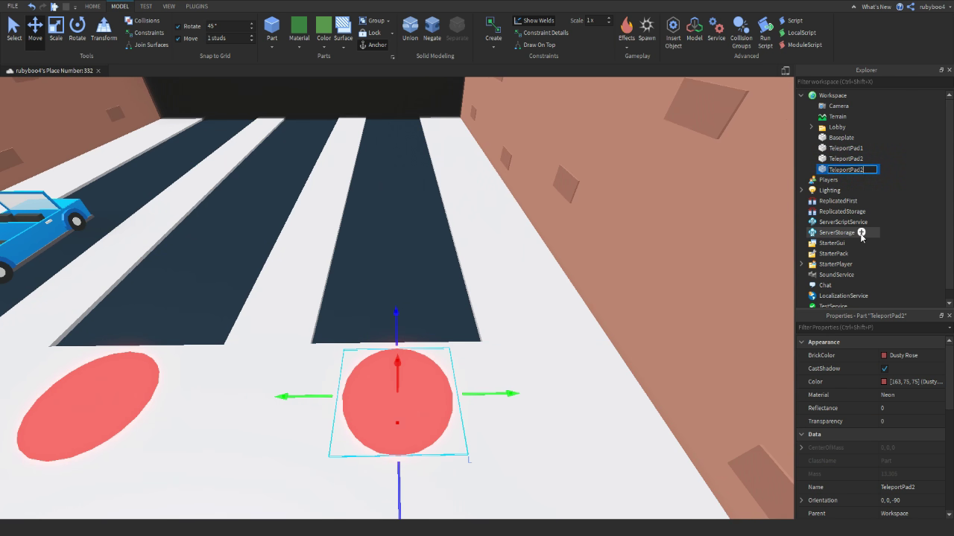
pyautogui.moveTo(472, 140); pyautogui.dragTo(471, 104, button='right')
pyautogui.press('a')
pyautogui.press('s')
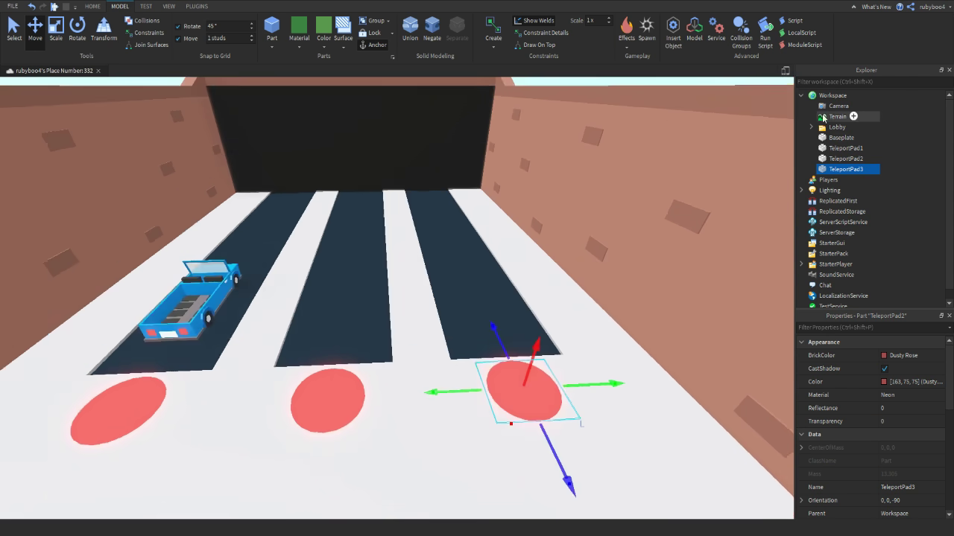
# Step: Add a folder to the Workspace and name it Teleports
pyautogui.click(854, 97)
pyautogui.click(835, 140)
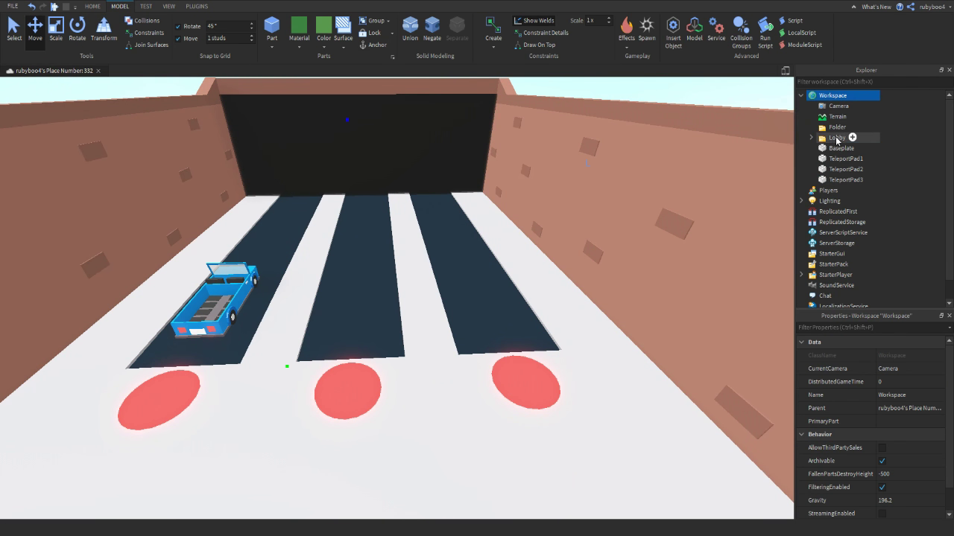
pyautogui.click(874, 371)
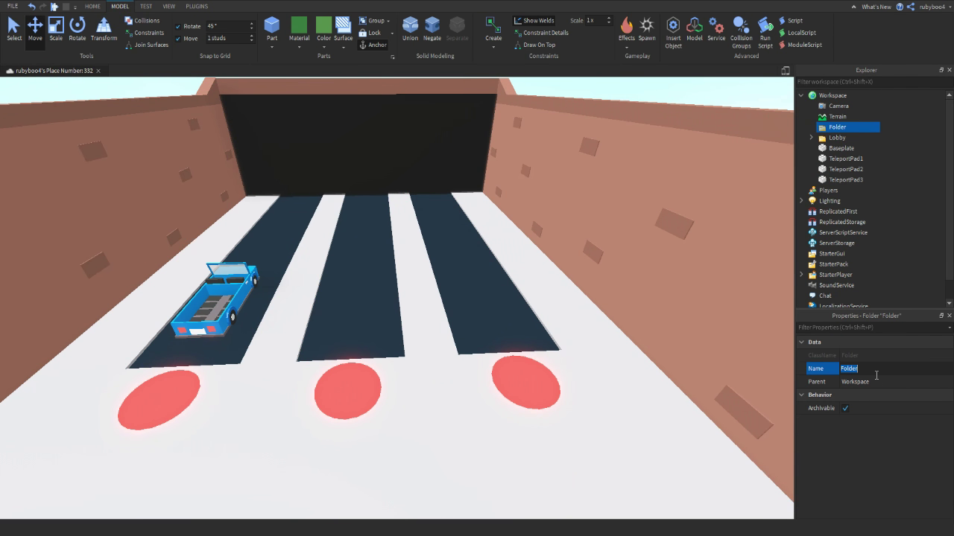
pyautogui.press('BackSpace')
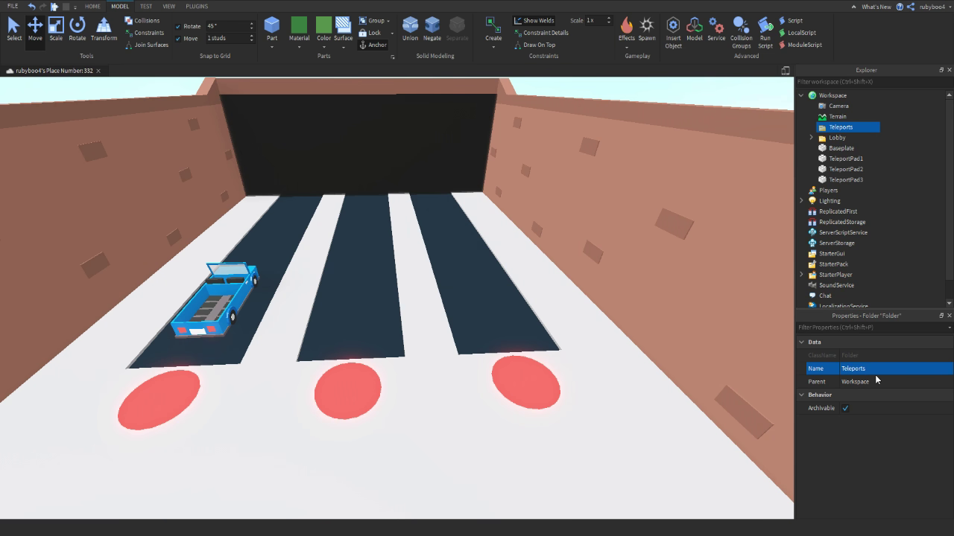
# Step: Move TeleportPad1, TeleportPad2 and TeleportPad3 into the Teleports folder
pyautogui.click(835, 159)
pyautogui.keyDown('shift'); pyautogui.click(836, 180); pyautogui.keyUp('shift')
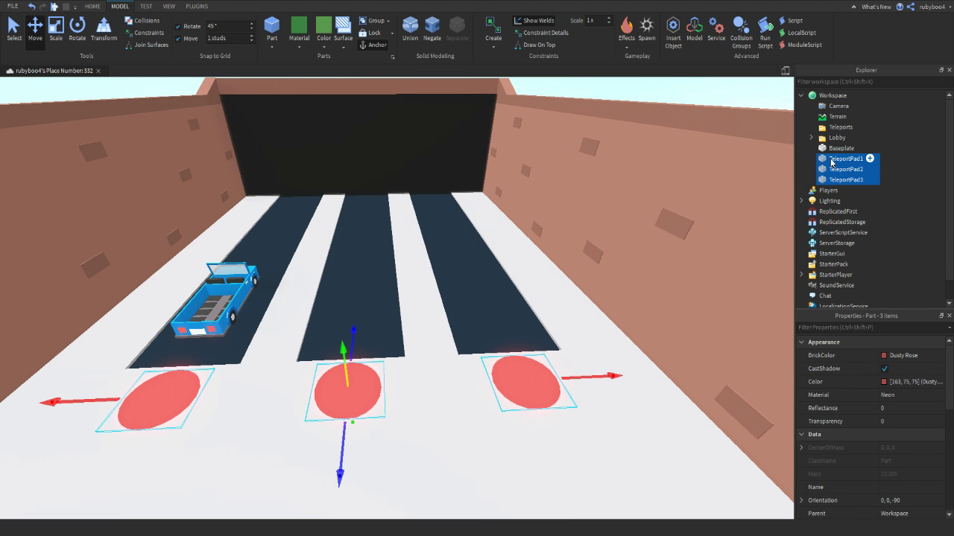
pyautogui.moveTo(836, 169); pyautogui.dragTo(833, 129)
pyautogui.click(795, 120)
pyautogui.click(811, 128)
# Step: Delete the pair of back seats closest to the cab in the car's cargo bed
pyautogui.moveTo(506, 256); pyautogui.dragTo(451, 273, button='right')
pyautogui.press('s')
pyautogui.press('w')
pyautogui.press('a')
pyautogui.press('w')
pyautogui.moveTo(375, 306)
pyautogui.mouseDown(button='right')
pyautogui.moveTo(386, 303)
pyautogui.moveTo(366, 313)
pyautogui.mouseUp(button='right')
pyautogui.press('d')
pyautogui.click(307, 267)
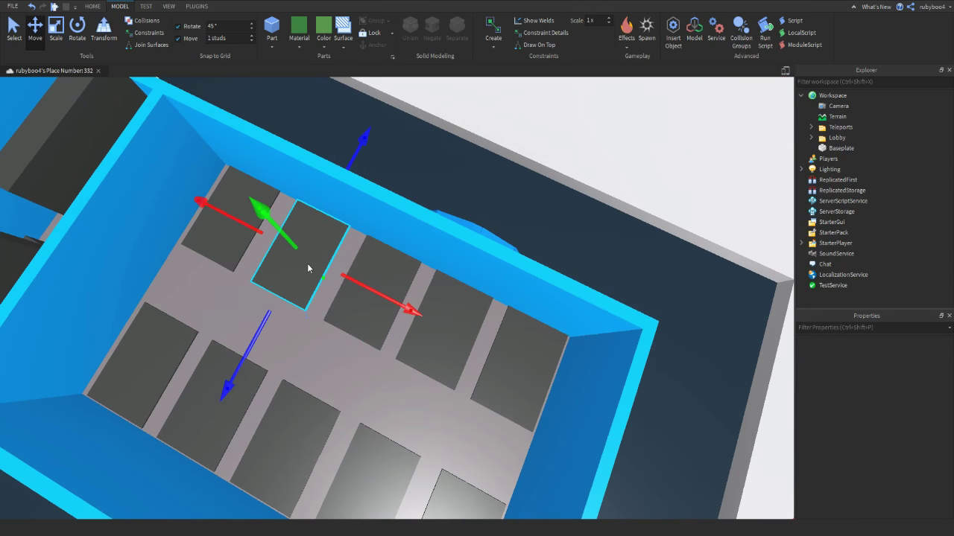
pyautogui.moveTo(214, 258); pyautogui.dragTo(214, 254, button='right')
pyautogui.click(252, 219)
pyautogui.moveTo(252, 219); pyautogui.dragTo(251, 219, button='right')
pyautogui.keyDown('ctrl'); pyautogui.click(269, 172); pyautogui.keyUp('ctrl')
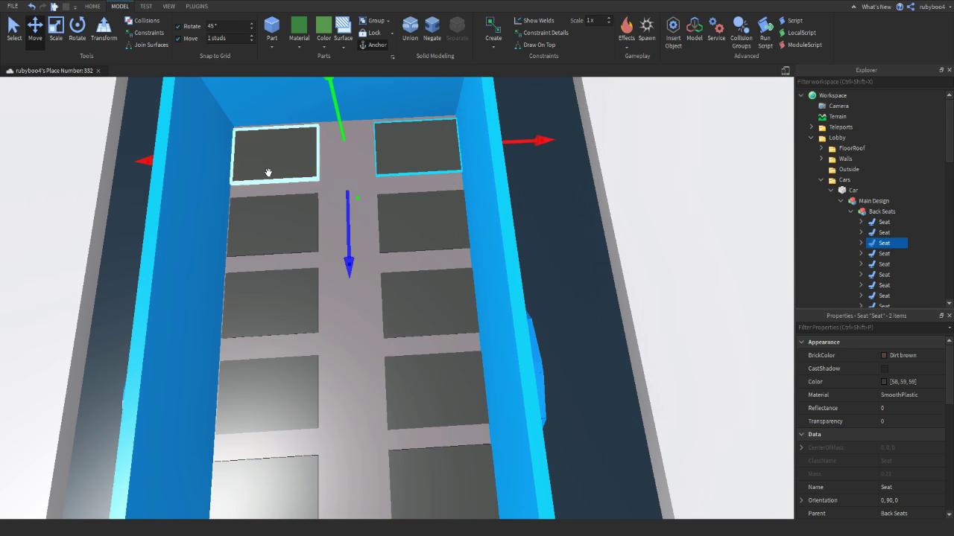
pyautogui.press('Delete')
# Step: Delete the next two rows of back seats, leaving only the two rows nearest the car's rear
pyautogui.moveTo(384, 242); pyautogui.dragTo(385, 244, button='right')
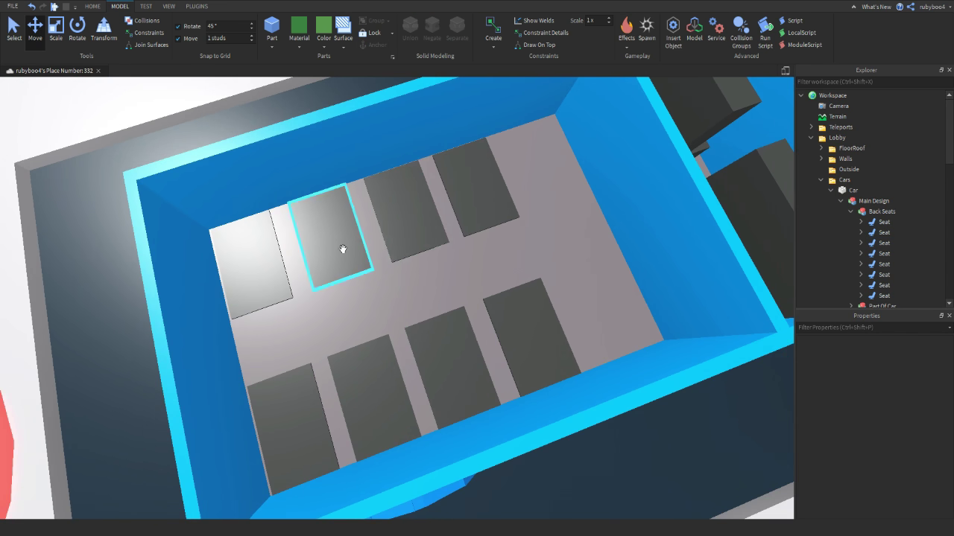
pyautogui.click(475, 207)
pyautogui.keyDown('ctrl'); pyautogui.click(385, 184); pyautogui.keyUp('ctrl')
pyautogui.keyDown('ctrl'); pyautogui.click(455, 365); pyautogui.keyUp('ctrl')
pyautogui.keyDown('ctrl'); pyautogui.click(524, 320); pyautogui.keyUp('ctrl')
pyautogui.press('Delete')
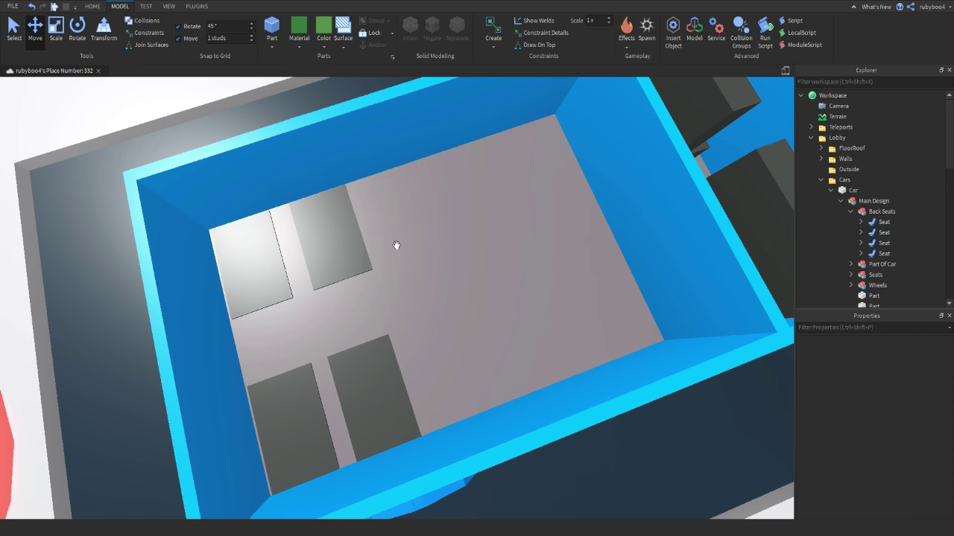
# Step: Lengthen the left-hand seat in the second row from the rear and shift it toward the cab to free space
pyautogui.moveTo(396, 246); pyautogui.dragTo(366, 231, button='right')
pyautogui.click(366, 231)
pyautogui.hotkey('ctrl', '3')
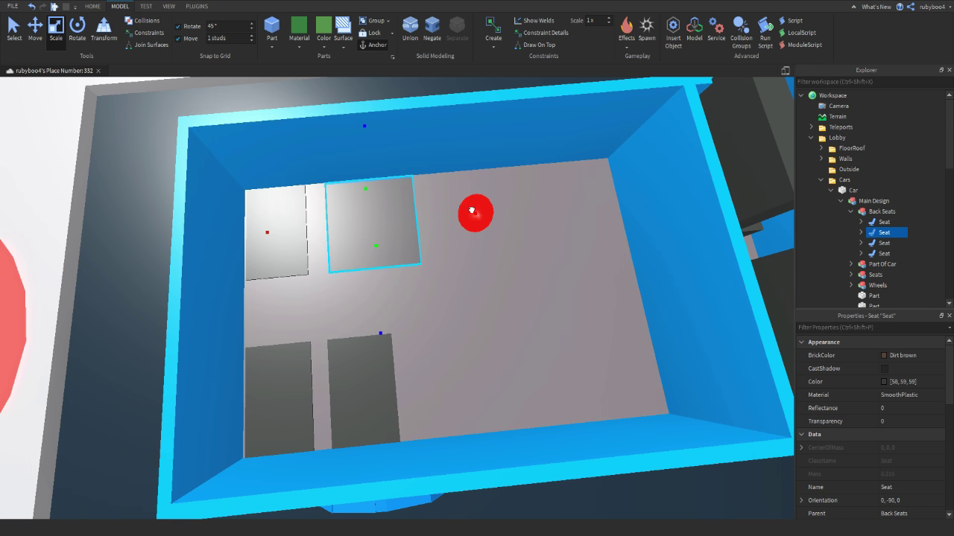
pyautogui.hotkey('ctrl', '1')
pyautogui.click(43, 30)
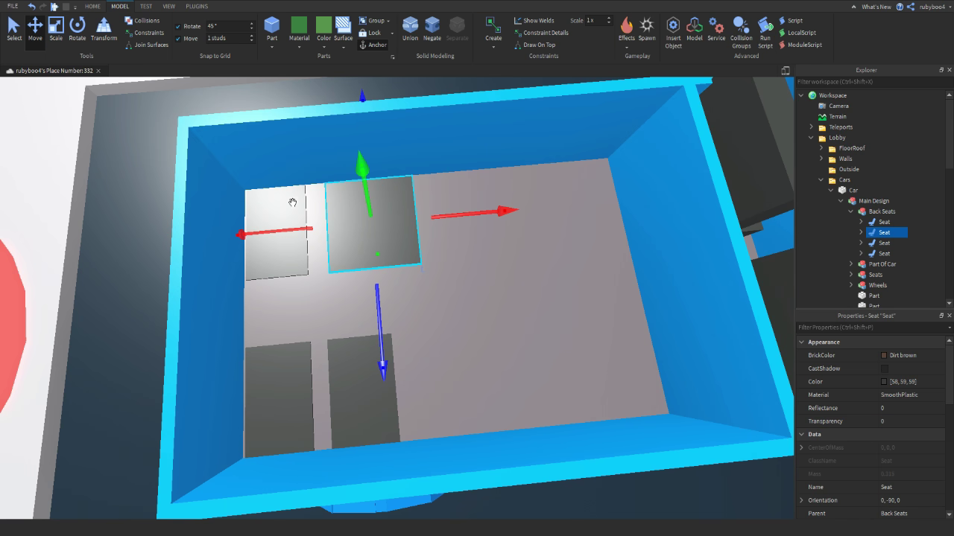
pyautogui.press('d')
pyautogui.moveTo(468, 213)
pyautogui.mouseDown()
pyautogui.moveTo(529, 205)
pyautogui.moveTo(484, 211)
pyautogui.mouseUp()
pyautogui.press('a')
pyautogui.click(236, 212)
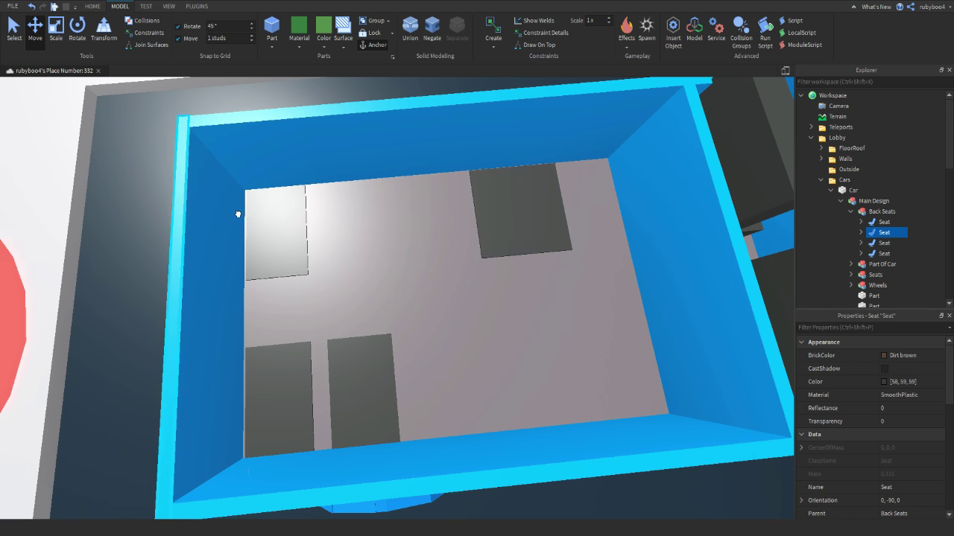
# Step: Lengthen the rear-left corner seat to match, and move the other enlarged seat back so a small gap separates them
pyautogui.click(289, 193)
pyautogui.click(58, 36)
pyautogui.moveTo(362, 225); pyautogui.dragTo(387, 226)
pyautogui.hotkey('ctrl', '2')
pyautogui.click(514, 197)
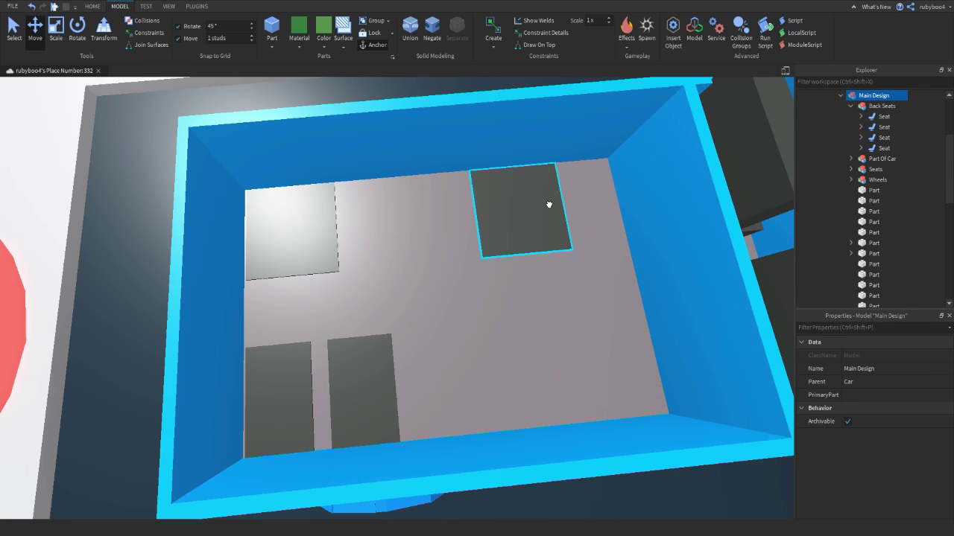
pyautogui.keyDown('alt'); pyautogui.click(547, 204); pyautogui.keyUp('alt')
pyautogui.moveTo(586, 200); pyautogui.dragTo(474, 214)
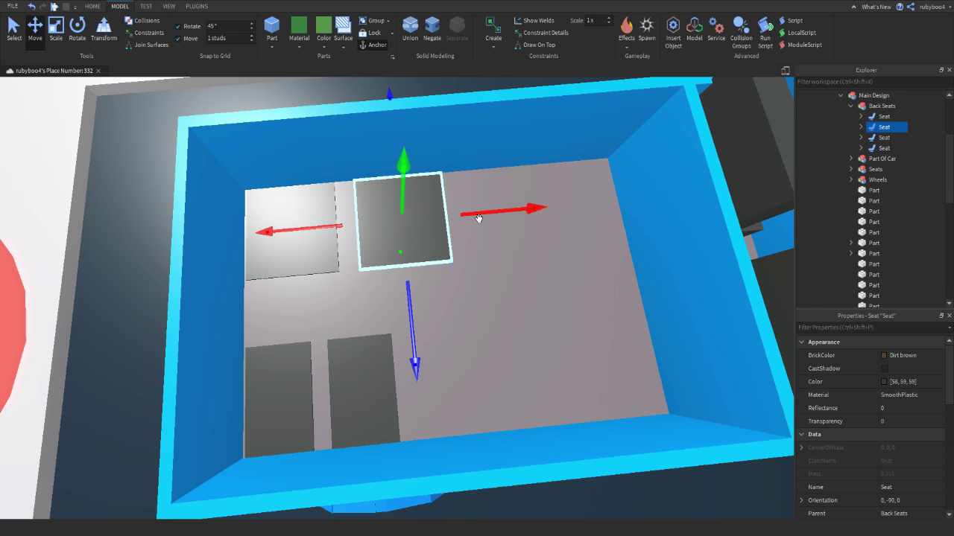
# Step: Duplicate the enlarged seat toward the cab as the left row's third seat, adjusting its spacing with 0.2-stud move snapping
pyautogui.hotkey('ctrl', 'd')
pyautogui.moveTo(535, 209); pyautogui.dragTo(602, 207)
pyautogui.press('d')
pyautogui.press('a')
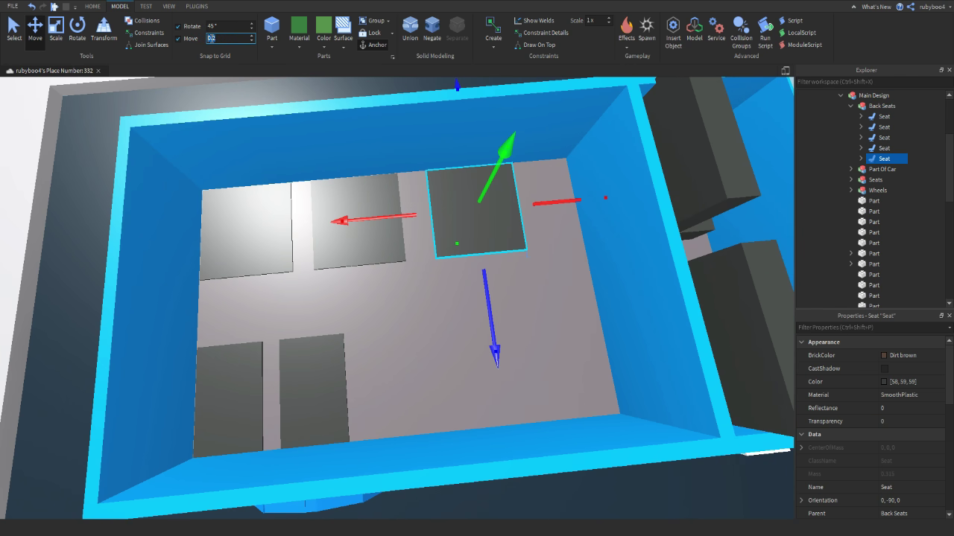
pyautogui.moveTo(576, 201); pyautogui.dragTo(570, 205)
pyautogui.press('a')
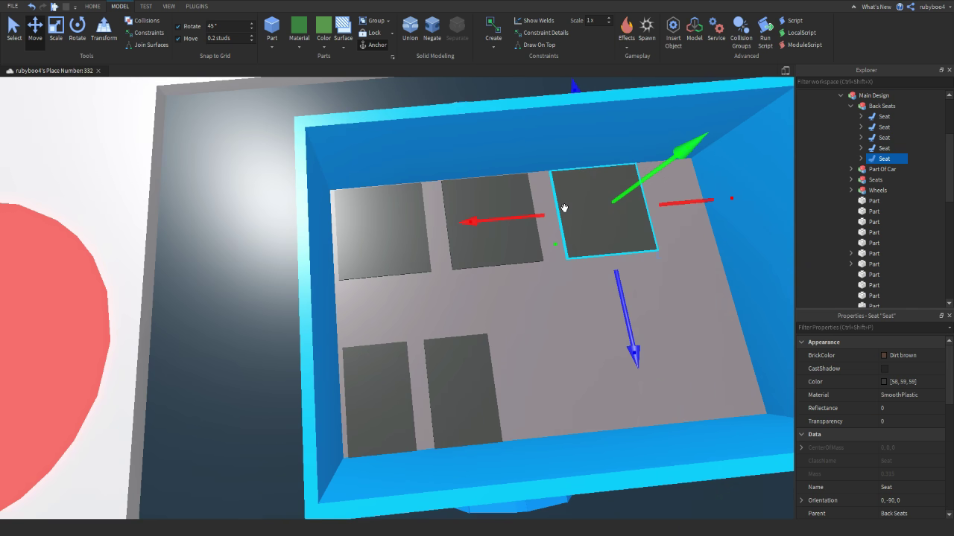
pyautogui.press('d')
pyautogui.press('d')
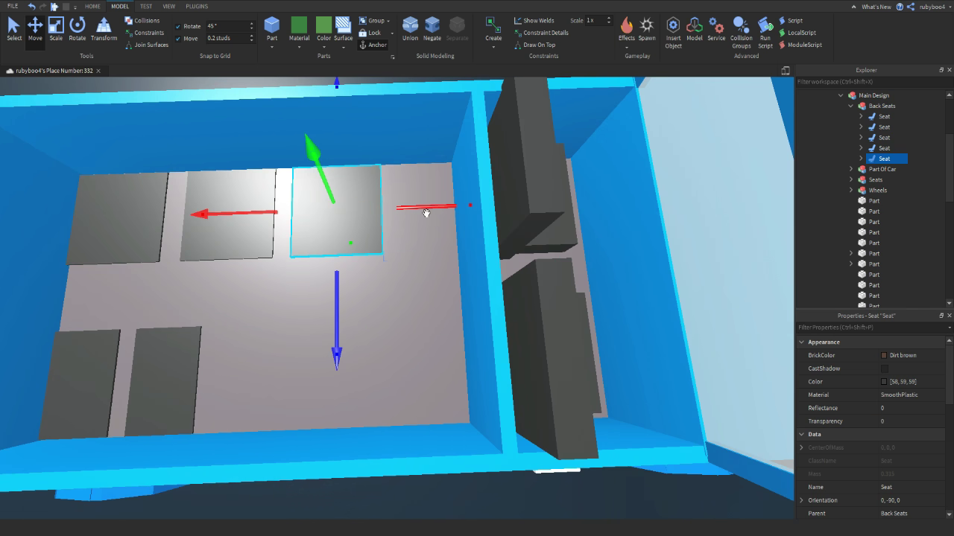
pyautogui.hotkey('ctrl', 'd')
pyautogui.moveTo(429, 206); pyautogui.dragTo(511, 208)
pyautogui.press('Delete')
pyautogui.press('e')
pyautogui.press('a')
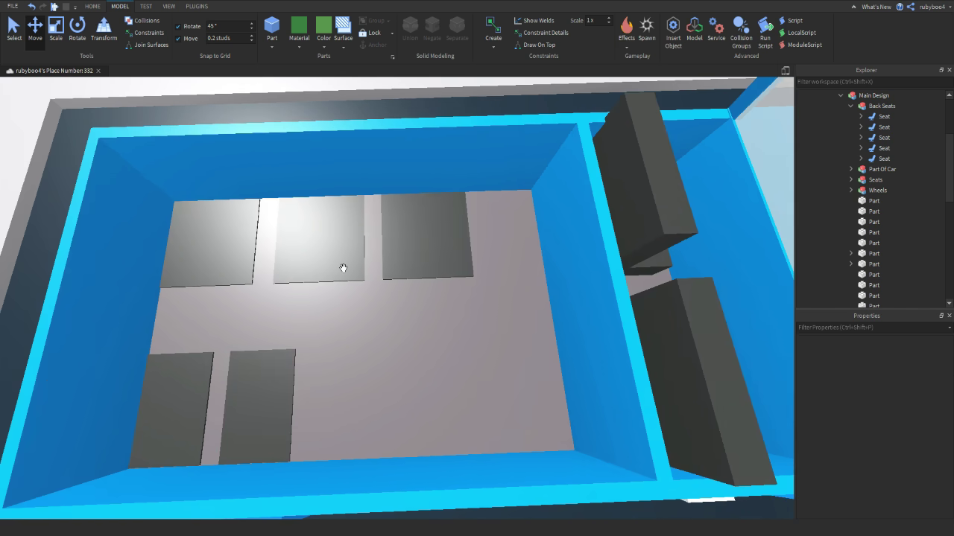
# Step: Delete the two remaining small seats on the right side of the cargo bed
pyautogui.click(250, 377)
pyautogui.keyDown('shift'); pyautogui.click(193, 382); pyautogui.keyUp('shift')
pyautogui.press('Delete')
pyautogui.moveTo(222, 307); pyautogui.dragTo(221, 296, button='right')
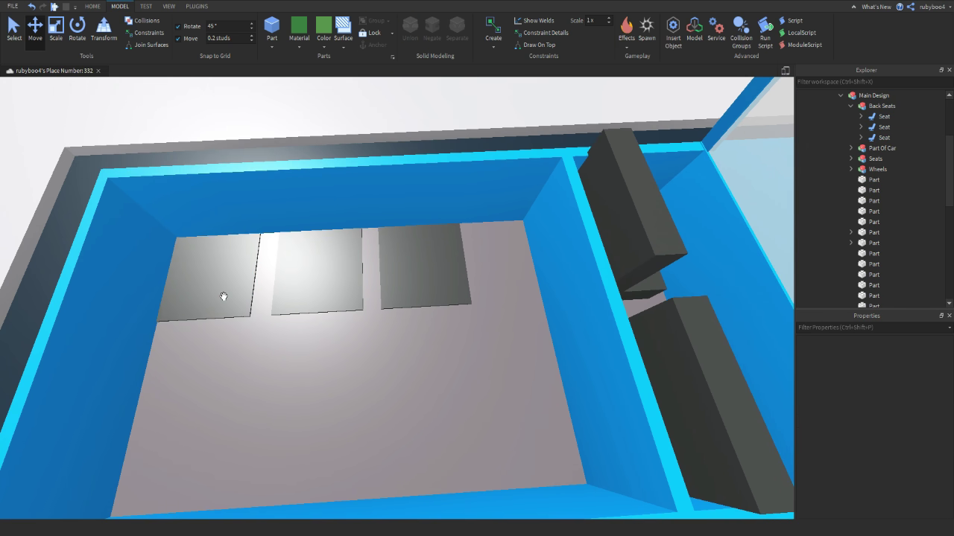
# Step: Shift the three enlarged left-hand seats together toward the cab to center the row in the cargo bed
pyautogui.click(220, 282)
pyautogui.keyDown('shift'); pyautogui.click(319, 268); pyautogui.keyUp('shift')
pyautogui.keyDown('shift'); pyautogui.click(416, 252); pyautogui.keyUp('shift')
pyautogui.moveTo(505, 261); pyautogui.dragTo(543, 276)
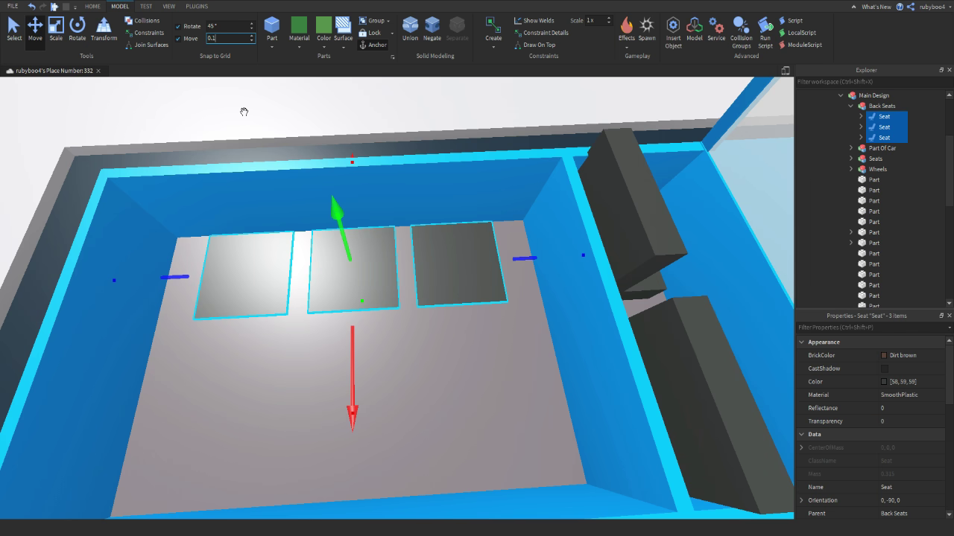
# Step: Duplicate the three left-hand seats and place the copies along the right side of the cargo bed
pyautogui.write('1')
pyautogui.press('Return')
pyautogui.moveTo(295, 261); pyautogui.dragTo(320, 266, button='right')
pyautogui.hotkey('ctrl', 'd')
pyautogui.moveTo(350, 258); pyautogui.dragTo(523, 266)
pyautogui.press('a')
pyautogui.scroll(-5, 511, 256)
pyautogui.scroll(3, 507, 253)
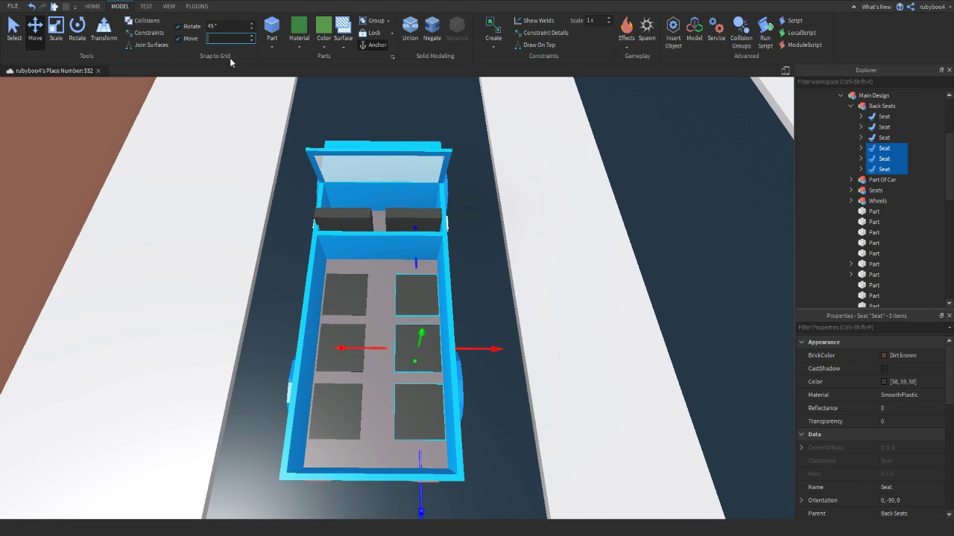
# Step: Nudge both rows of back seats inward from the cargo bed's side walls using 0.2-stud move snapping
pyautogui.moveTo(487, 341); pyautogui.dragTo(475, 357)
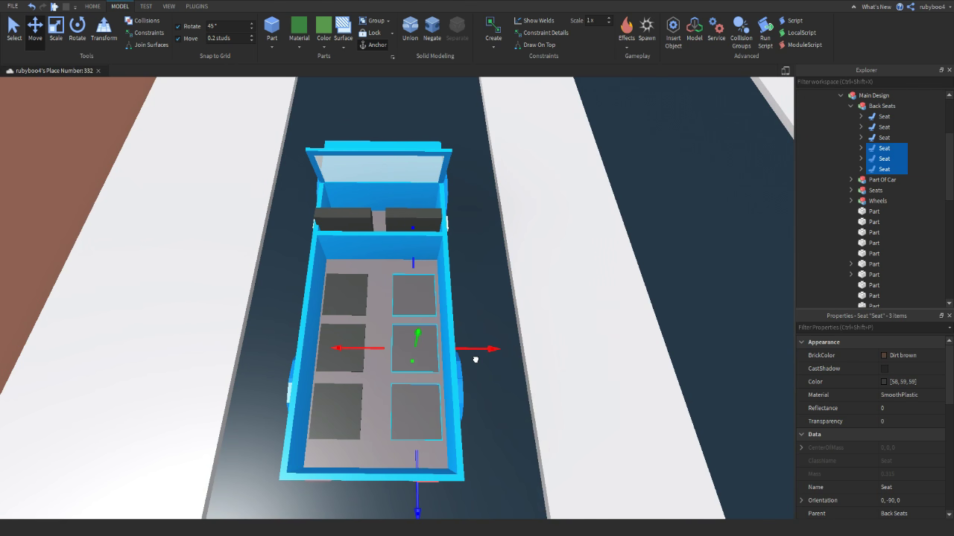
pyautogui.click(348, 332)
pyautogui.keyDown('ctrl'); pyautogui.click(361, 353); pyautogui.keyUp('ctrl')
pyautogui.keyDown('ctrl'); pyautogui.click(353, 397); pyautogui.keyUp('ctrl')
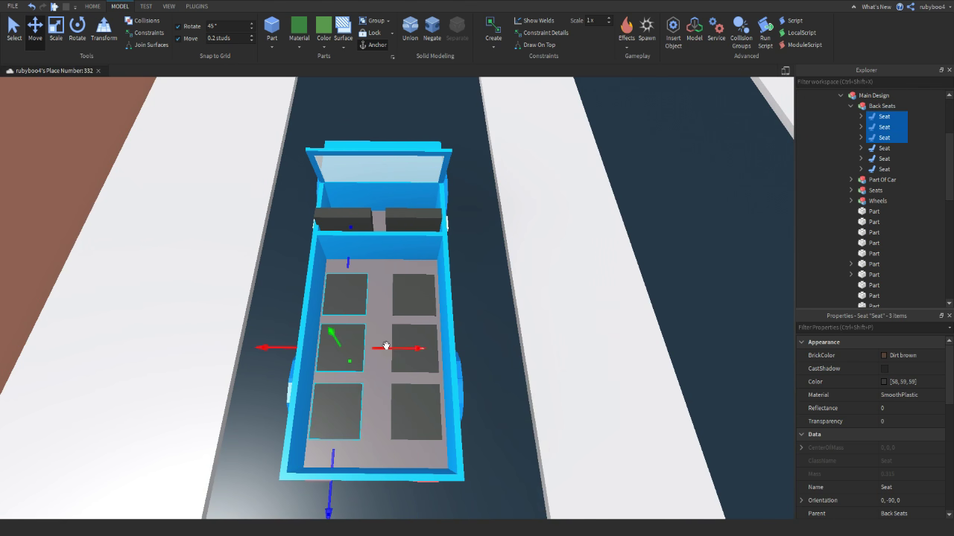
pyautogui.moveTo(388, 348); pyautogui.dragTo(394, 356)
pyautogui.click(417, 300)
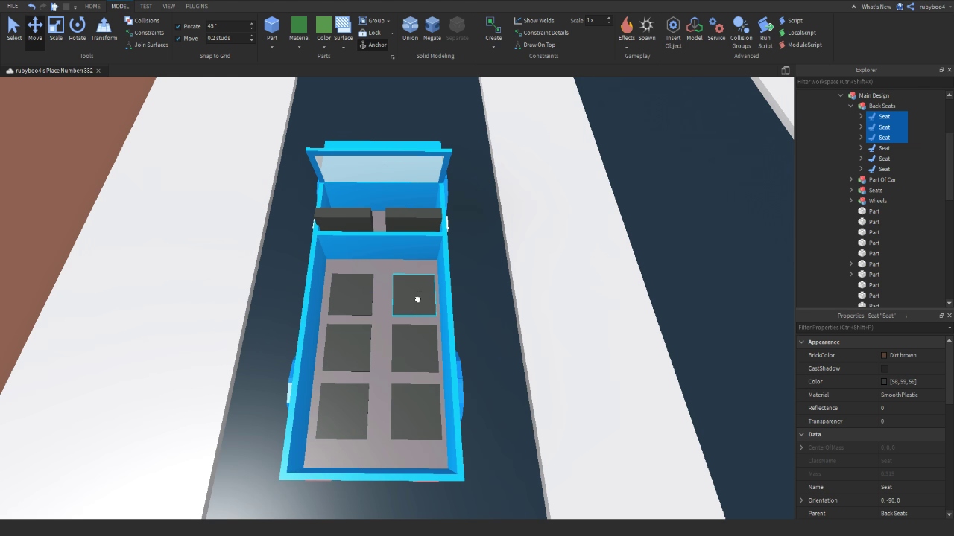
pyautogui.keyDown('ctrl'); pyautogui.click(426, 342); pyautogui.keyUp('ctrl')
pyautogui.keyDown('ctrl'); pyautogui.click(424, 396); pyautogui.keyUp('ctrl')
pyautogui.moveTo(462, 348); pyautogui.dragTo(458, 354)
# Step: Examine the spacing of the six back seats in the cargo bed from the rear and above
pyautogui.scroll(-4, 458, 351)
pyautogui.moveTo(459, 354); pyautogui.dragTo(400, 358, button='right')
pyautogui.click(443, 185)
pyautogui.scroll(5, 442, 198)
pyautogui.scroll(3, 400, 358)
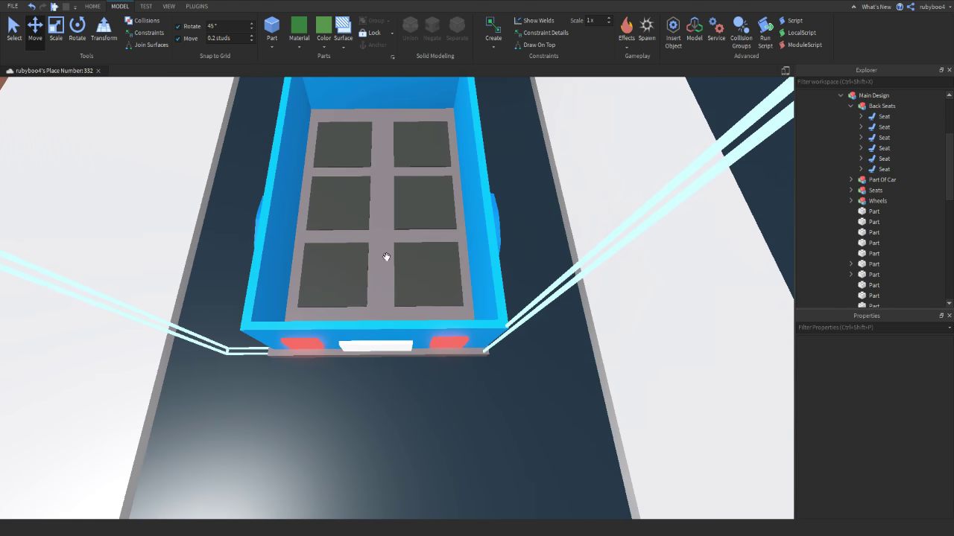
pyautogui.moveTo(378, 228); pyautogui.dragTo(365, 312, button='right')
pyautogui.scroll(3, 362, 307)
pyautogui.moveTo(440, 279); pyautogui.dragTo(529, 237, button='right')
pyautogui.scroll(-6, 528, 236)
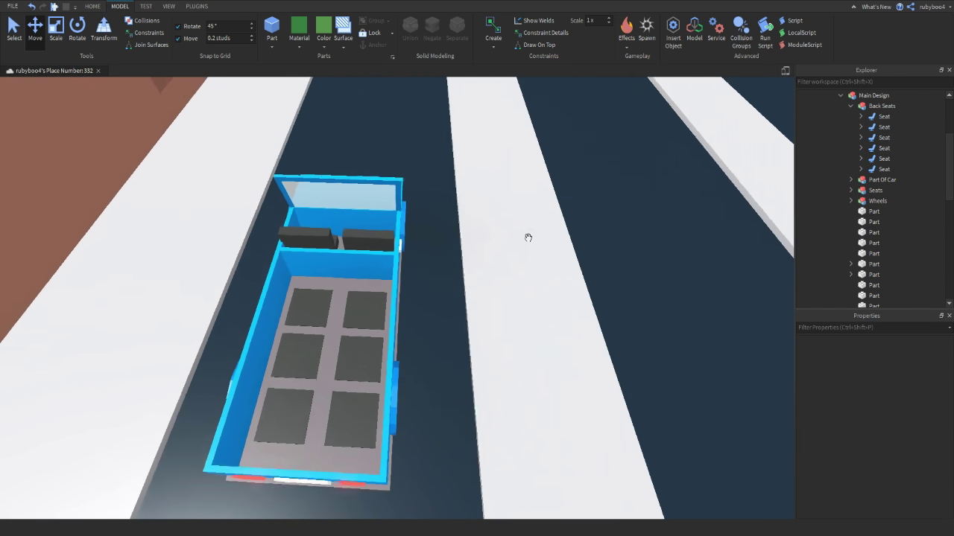
# Step: Collapse the car's Back Seats and Main Design groups and select the whole Car part
pyautogui.click(850, 106)
pyautogui.click(846, 95)
pyautogui.click(841, 96)
pyautogui.scroll(1, 848, 126)
pyautogui.click(852, 148)
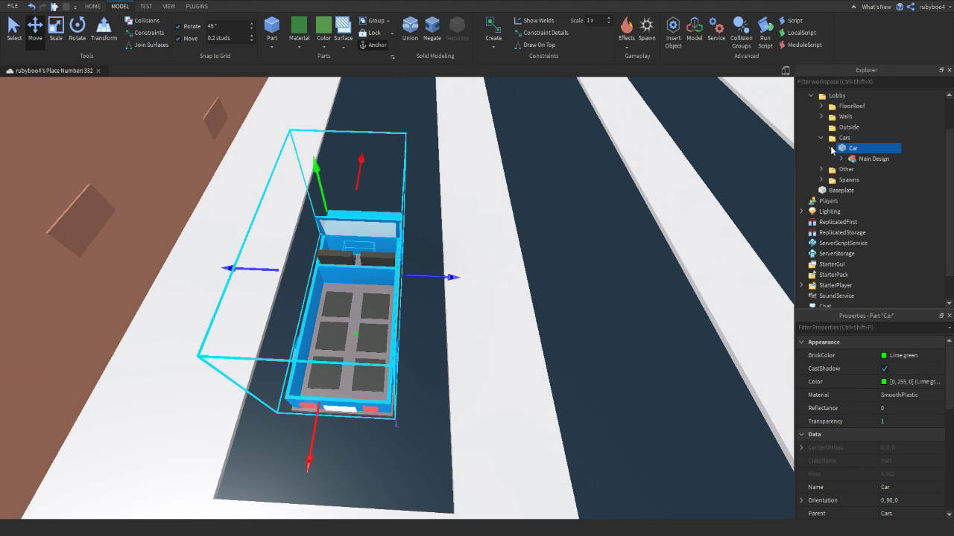
pyautogui.click(831, 148)
# Step: Duplicate the whole car with 1-stud move snapping and place the copy on the second road
pyautogui.write('1')
pyautogui.moveTo(404, 177); pyautogui.dragTo(410, 185, button='right')
pyautogui.scroll(-3, 410, 185)
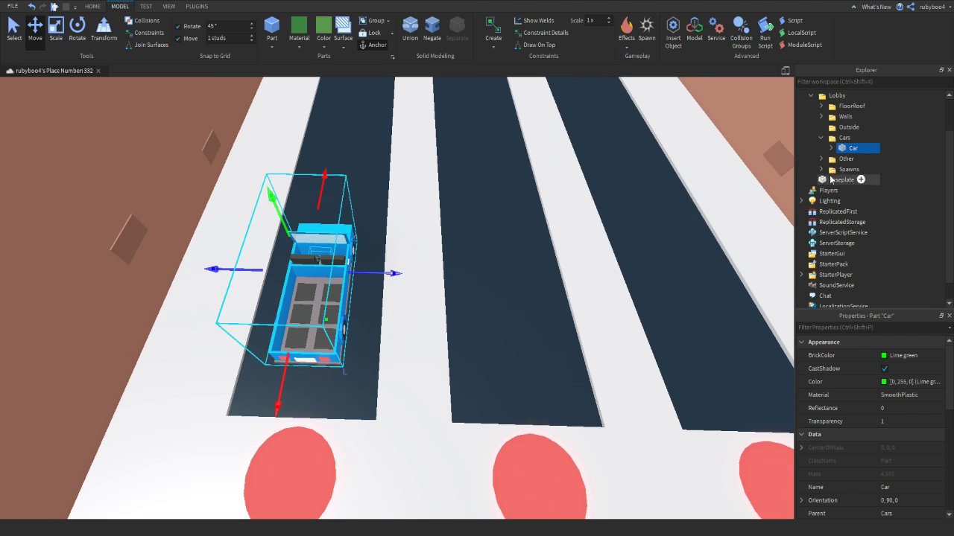
pyautogui.click(831, 149)
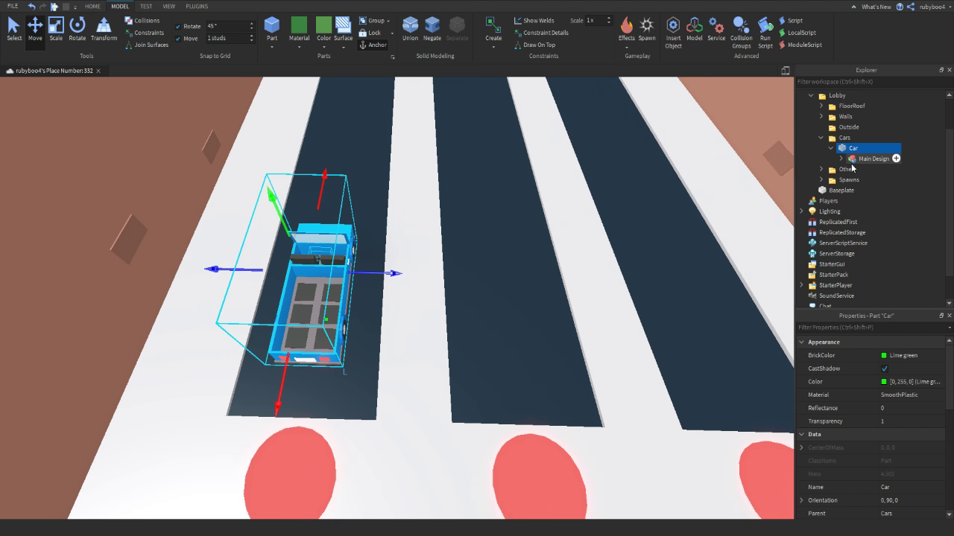
pyautogui.click(857, 159)
pyautogui.click(831, 148)
pyautogui.click(851, 149)
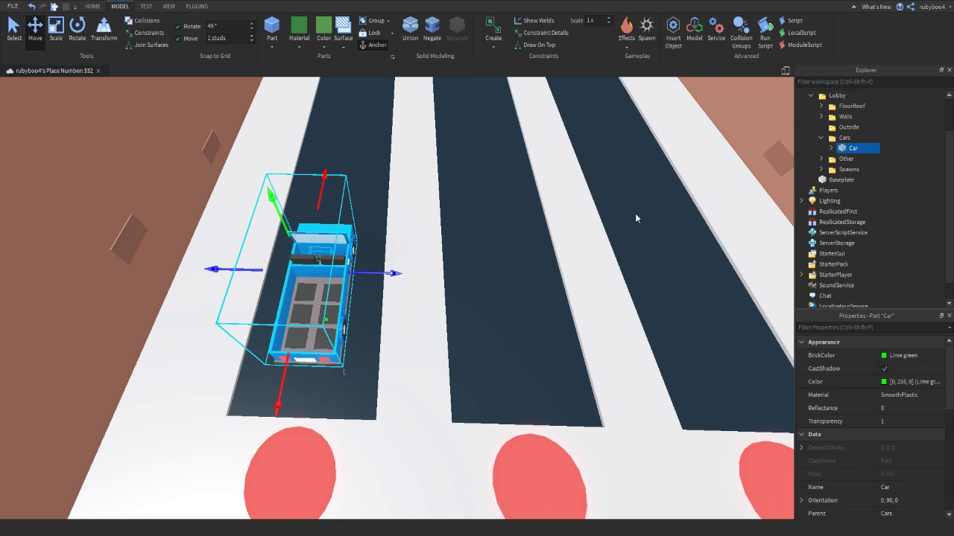
pyautogui.hotkey('ctrl', 'd')
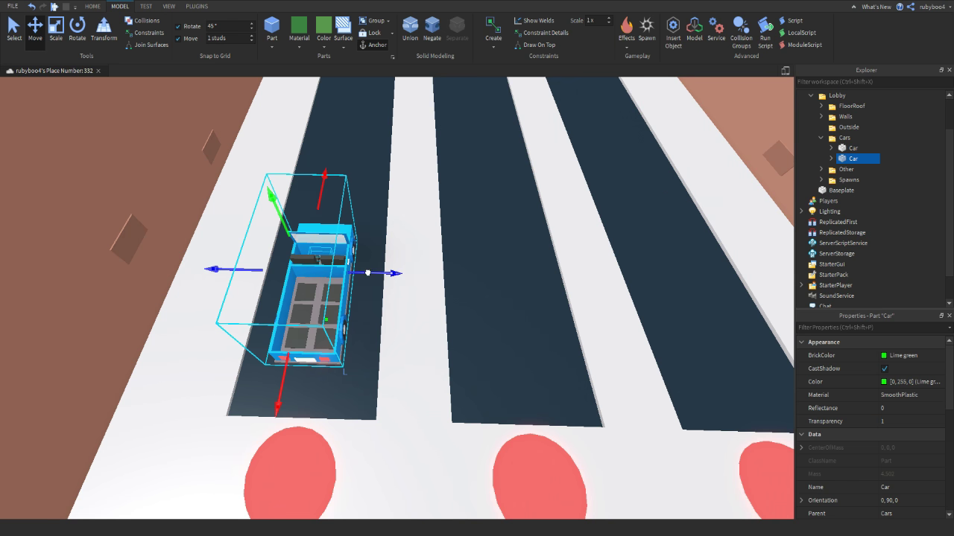
pyautogui.press('d')
pyautogui.moveTo(367, 272); pyautogui.dragTo(468, 325)
# Step: Duplicate the second car and place the copy on the third road
pyautogui.hotkey('ctrl', 'd')
pyautogui.press('d')
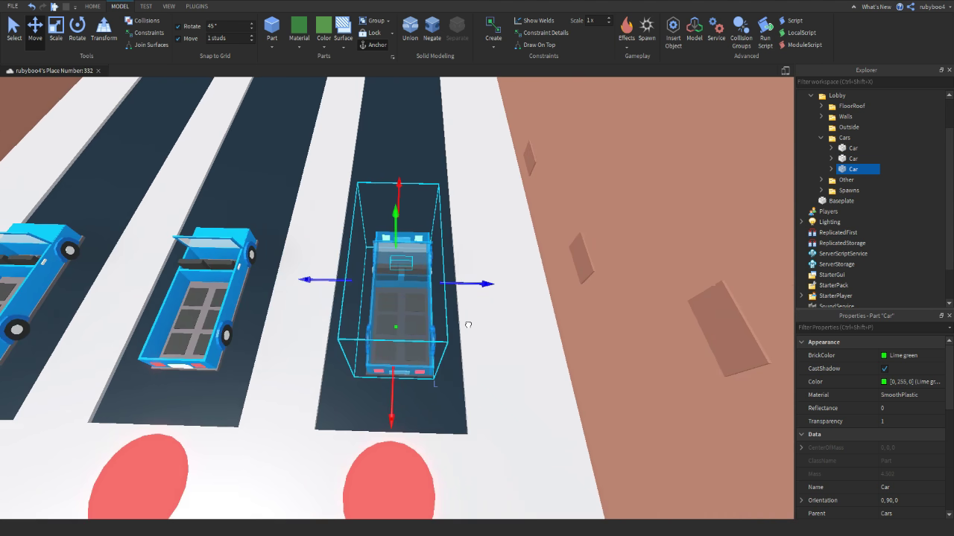
pyautogui.press('a')
pyautogui.press('d')
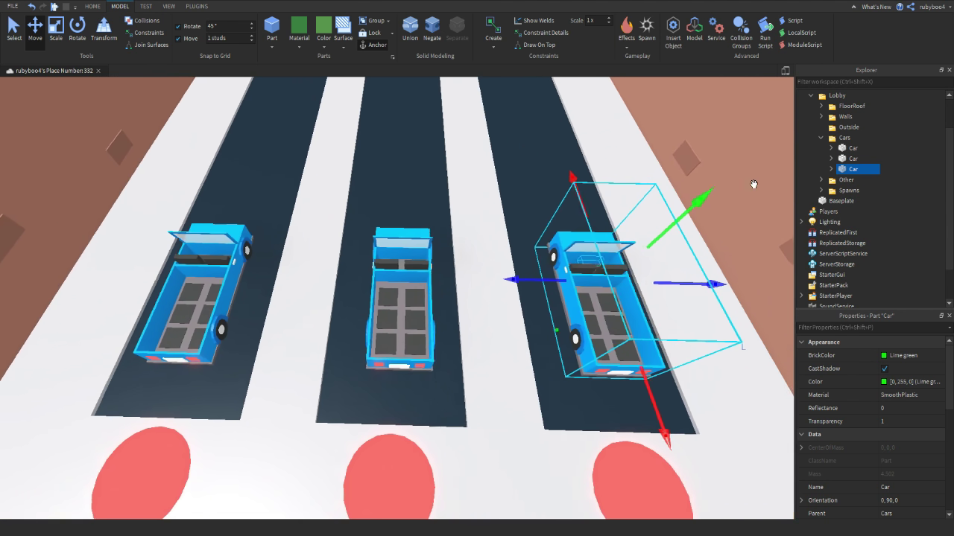
# Step: Center the second car sideways on its road using 0.5-stud move snapping
pyautogui.click(842, 159)
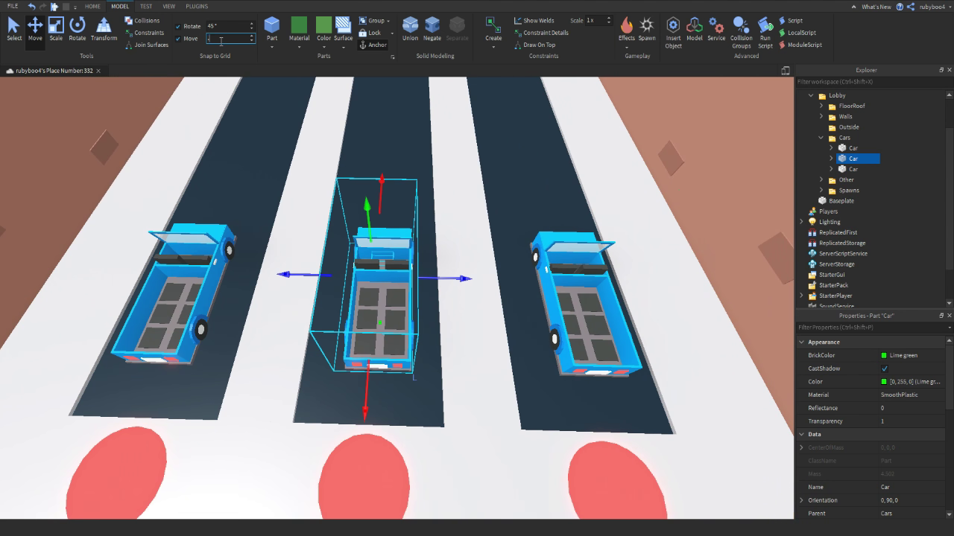
pyautogui.moveTo(452, 279); pyautogui.dragTo(449, 285)
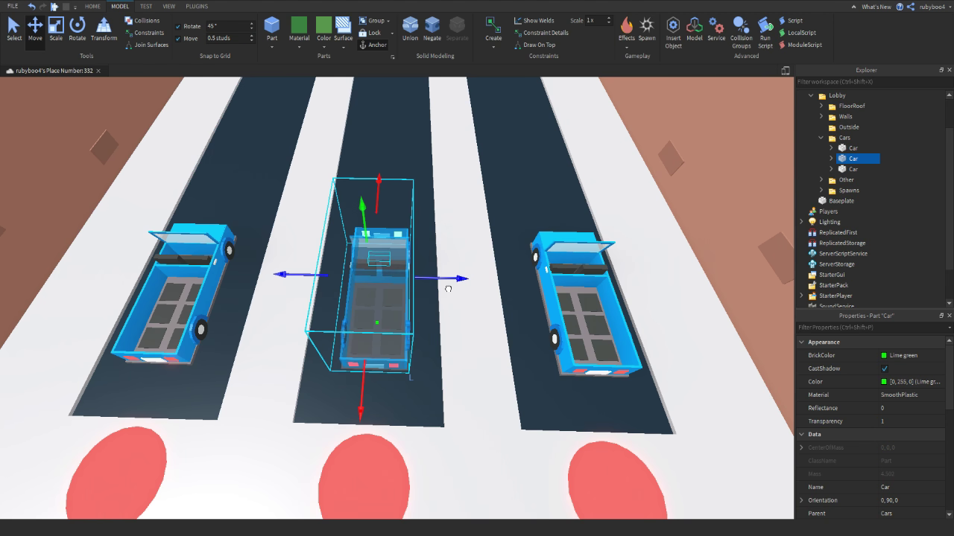
pyautogui.moveTo(449, 285); pyautogui.dragTo(461, 252, button='right')
pyautogui.moveTo(459, 240); pyautogui.dragTo(456, 243)
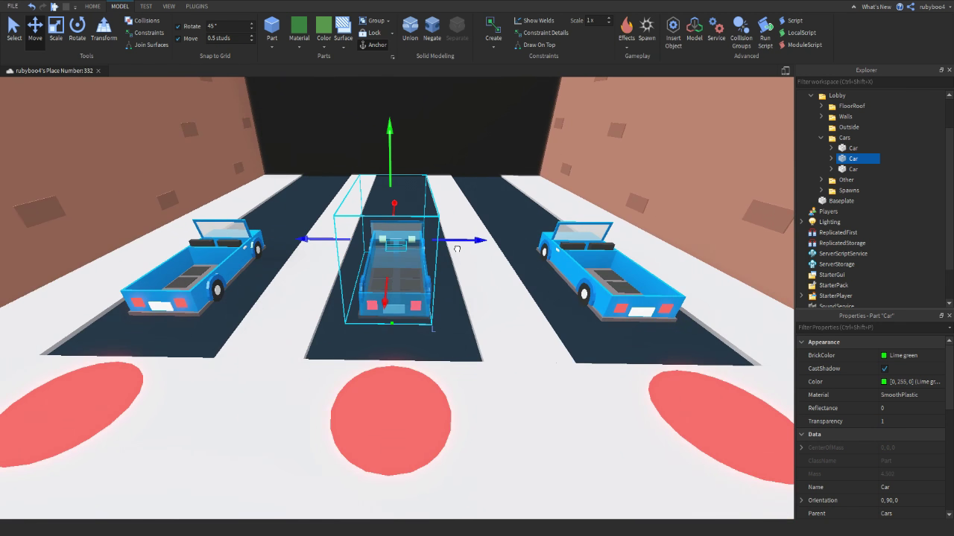
pyautogui.moveTo(456, 247); pyautogui.dragTo(457, 249, button='right')
# Step: Shift the third car slightly sideways to center it on its road, and deselect it
pyautogui.press('d')
pyautogui.press('w')
pyautogui.click(842, 171)
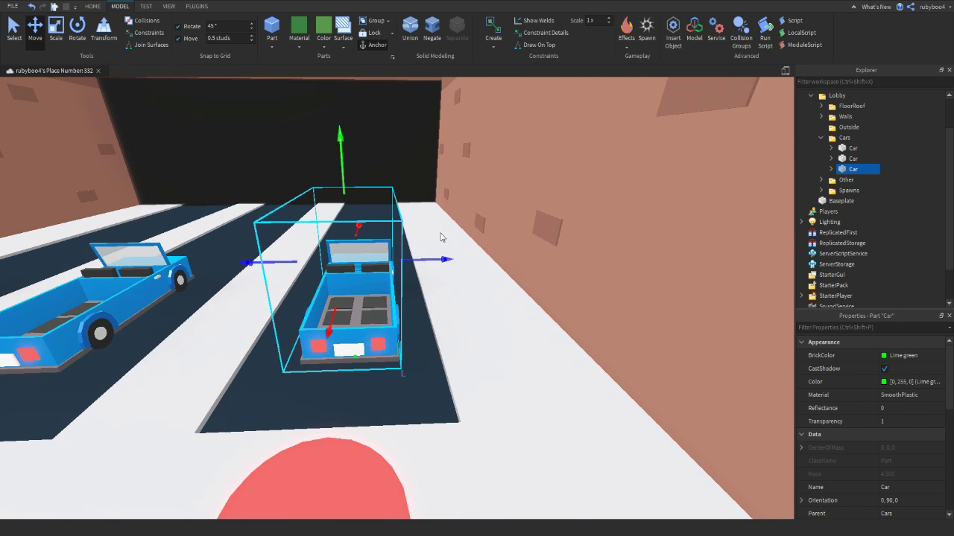
pyautogui.moveTo(447, 259); pyautogui.dragTo(436, 263)
pyautogui.moveTo(435, 262); pyautogui.dragTo(361, 185, button='right')
pyautogui.click(364, 182)
pyautogui.press('s')
pyautogui.press('s')
pyautogui.moveTo(237, 156); pyautogui.dragTo(236, 156, button='right')
pyautogui.press('w')
# Step: Paste the seated NPC model into the lobby near the teleport pads
pyautogui.click(91, 6)
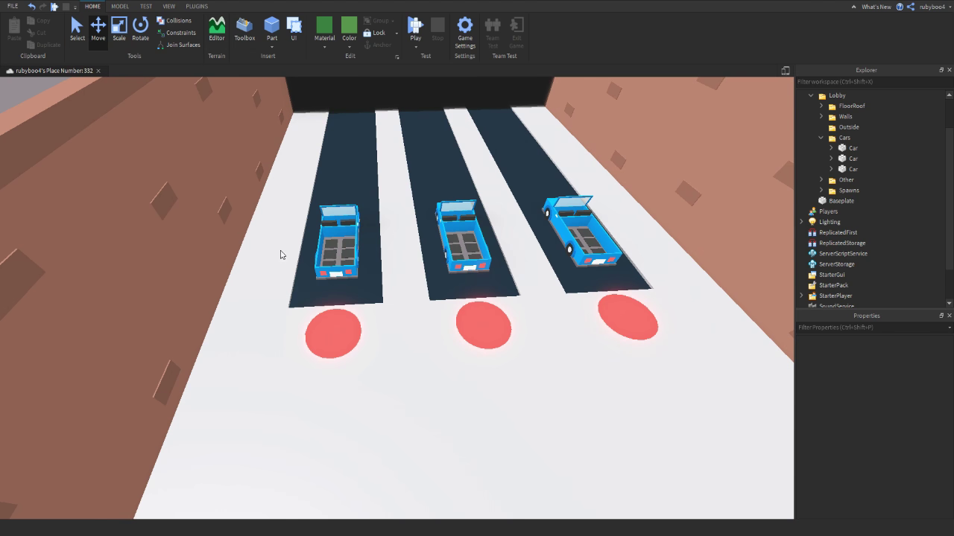
pyautogui.click(495, 388)
pyautogui.moveTo(495, 388); pyautogui.dragTo(496, 387, button='right')
pyautogui.hotkey('ctrl', 'v')
pyautogui.press('w')
pyautogui.press('f')
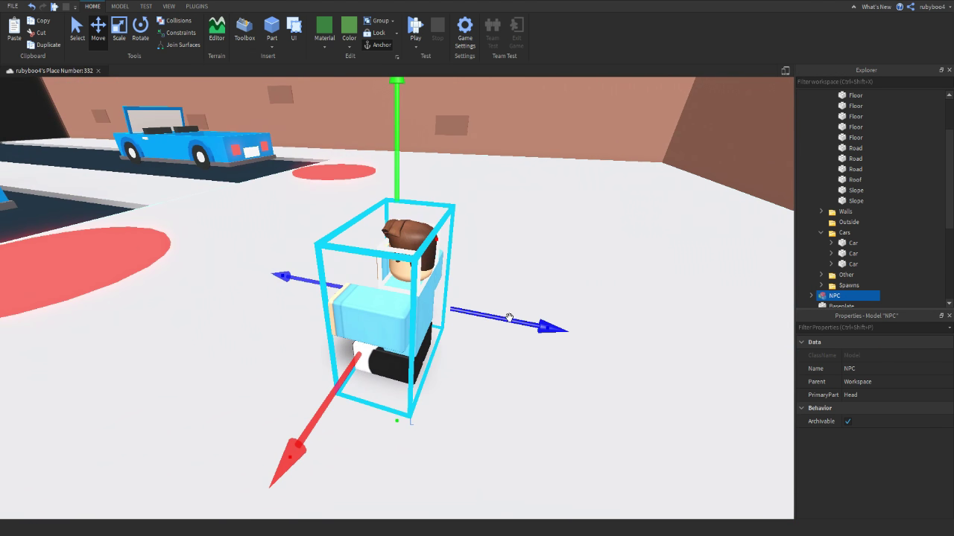
# Step: Move the seated NPC into the cab of the middle car, between its front seats
pyautogui.moveTo(509, 319); pyautogui.dragTo(394, 392)
pyautogui.moveTo(393, 392); pyautogui.dragTo(393, 392, button='right')
pyautogui.moveTo(393, 392); pyautogui.dragTo(380, 457)
pyautogui.moveTo(393, 392); pyautogui.dragTo(393, 392, button='right')
pyautogui.moveTo(381, 458); pyautogui.dragTo(364, 484)
pyautogui.moveTo(364, 480); pyautogui.dragTo(365, 480, button='right')
# Step: Set move snapping to 0.1 studs and slide the NPC sideways onto the middle car's left front seat
pyautogui.click(119, 6)
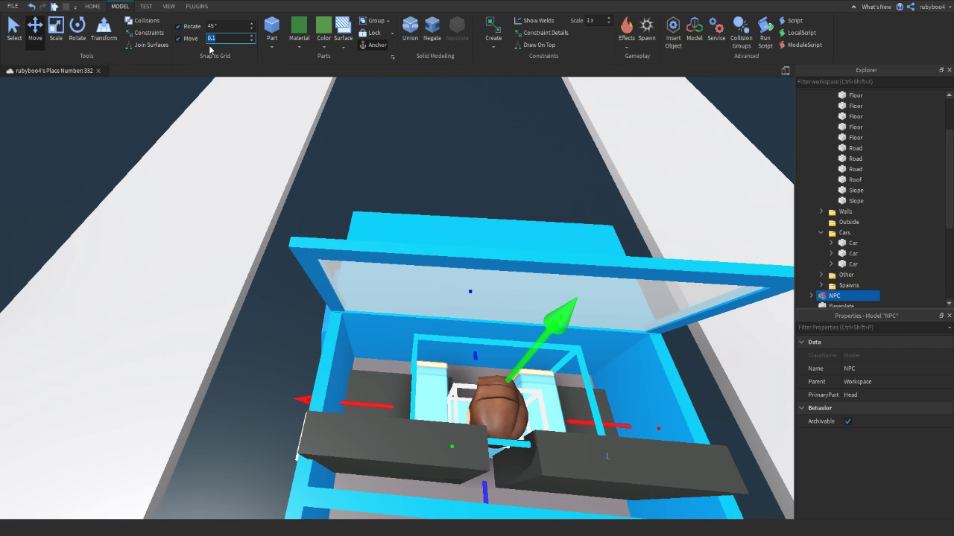
pyautogui.moveTo(358, 425); pyautogui.dragTo(295, 433)
pyautogui.moveTo(295, 434); pyautogui.dragTo(295, 433, button='right')
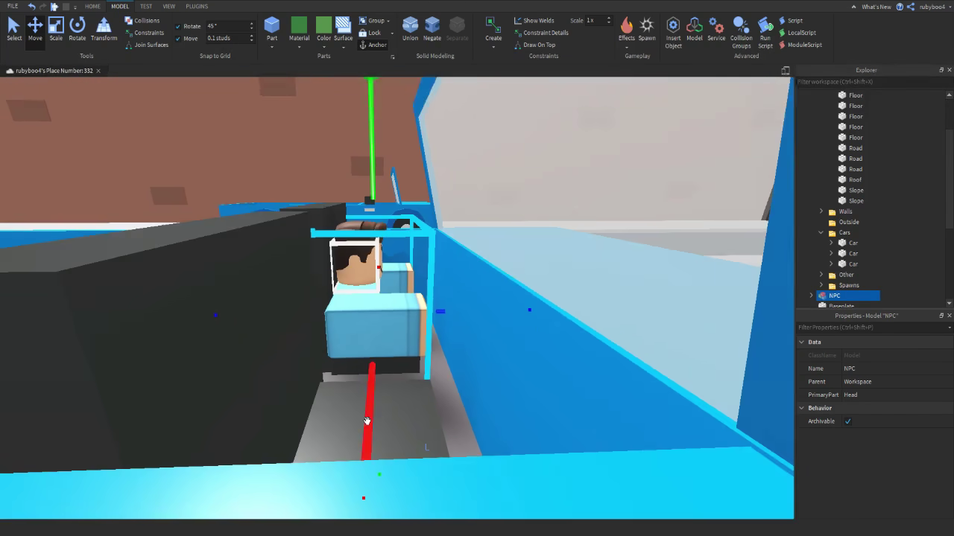
pyautogui.moveTo(367, 421); pyautogui.dragTo(366, 422, button='right')
pyautogui.moveTo(385, 492); pyautogui.dragTo(387, 444)
pyautogui.moveTo(386, 429); pyautogui.dragTo(390, 412)
pyautogui.moveTo(391, 413); pyautogui.dragTo(391, 413, button='right')
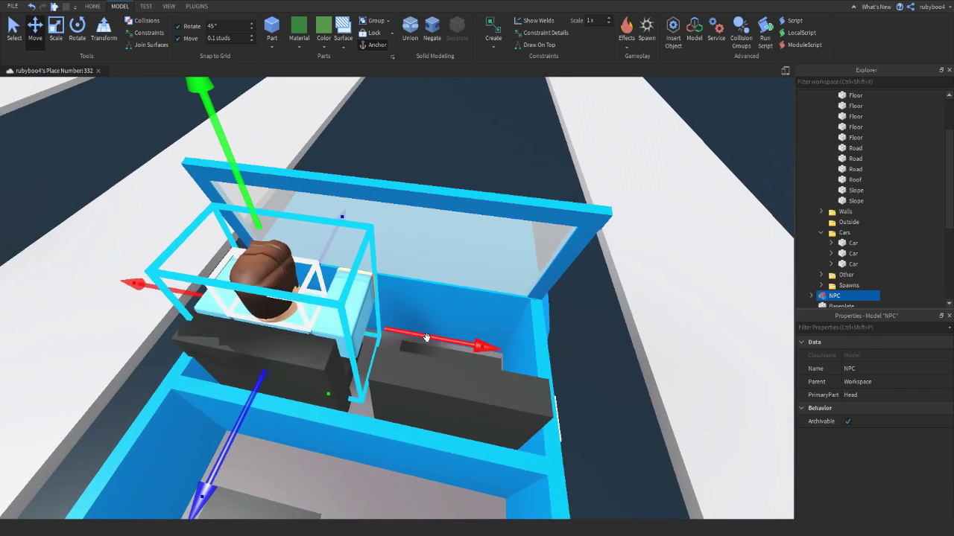
# Step: Move the NPC to the right front seat and place its model inside the middle Car in the hierarchy
pyautogui.moveTo(425, 336); pyautogui.dragTo(413, 371)
pyautogui.moveTo(413, 373); pyautogui.dragTo(486, 333, button='right')
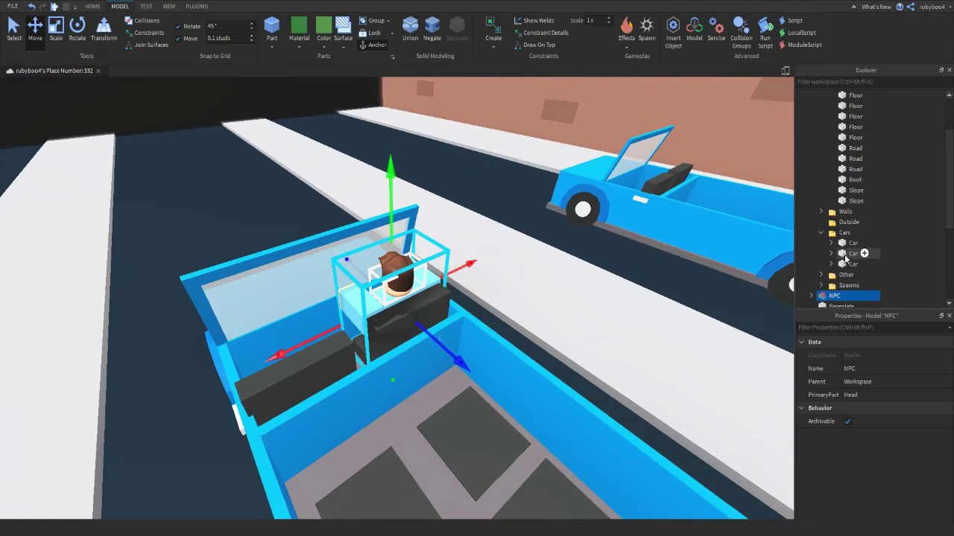
pyautogui.click(852, 253)
pyautogui.moveTo(834, 298); pyautogui.dragTo(853, 243)
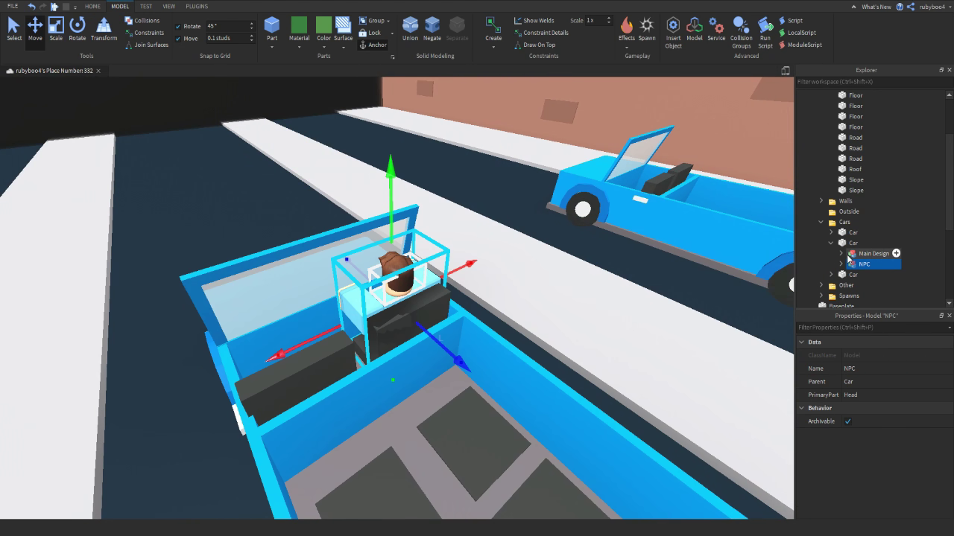
# Step: Duplicate the middle car's seated NPC and place the copy in the last Car of the hierarchy, on the right road's car
pyautogui.click(861, 263)
pyautogui.press('f')
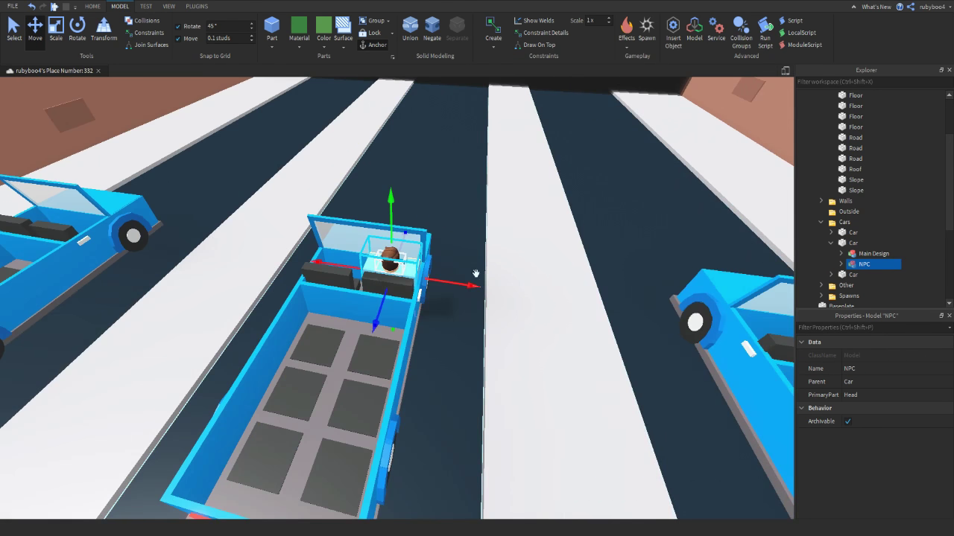
pyautogui.scroll(5, 450, 287)
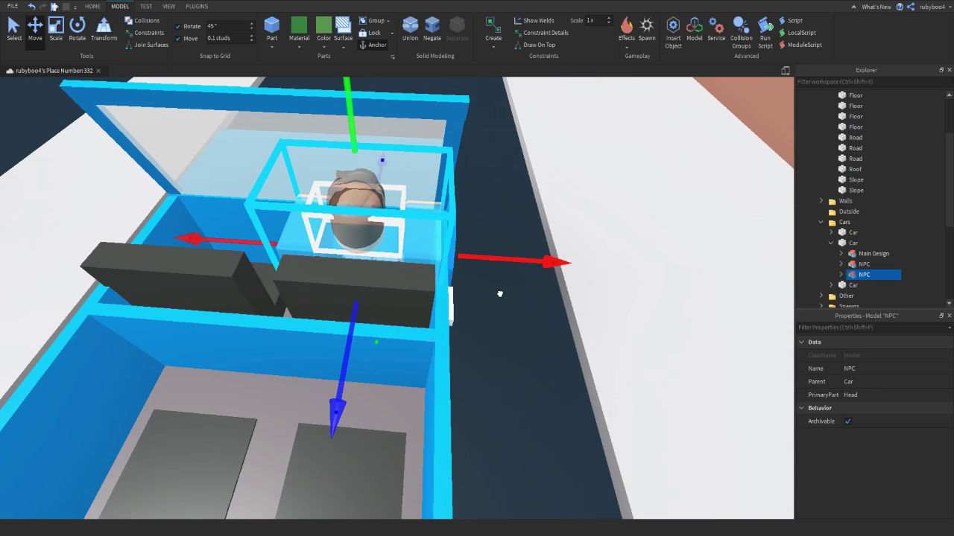
pyautogui.moveTo(503, 299); pyautogui.dragTo(499, 304)
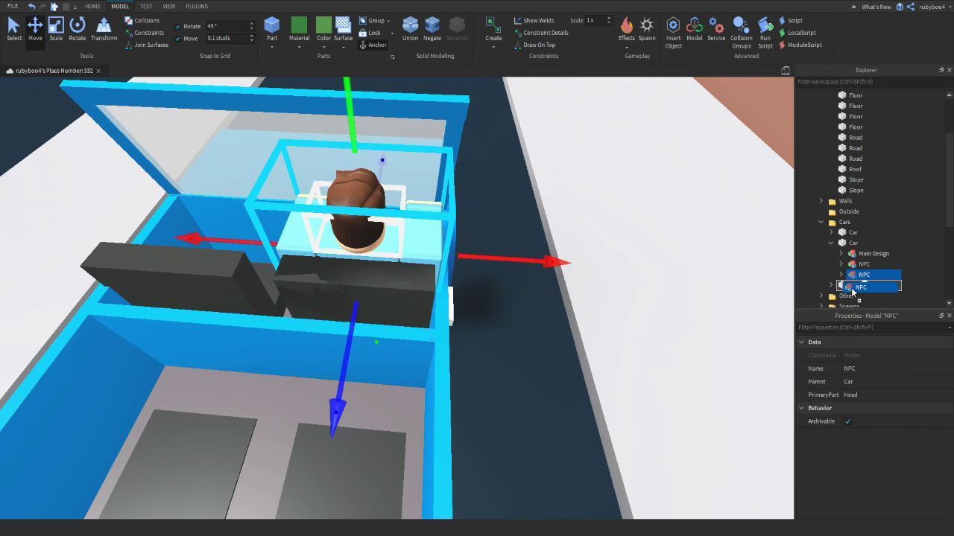
pyautogui.moveTo(853, 292); pyautogui.dragTo(851, 287)
pyautogui.click(853, 264)
pyautogui.press('f')
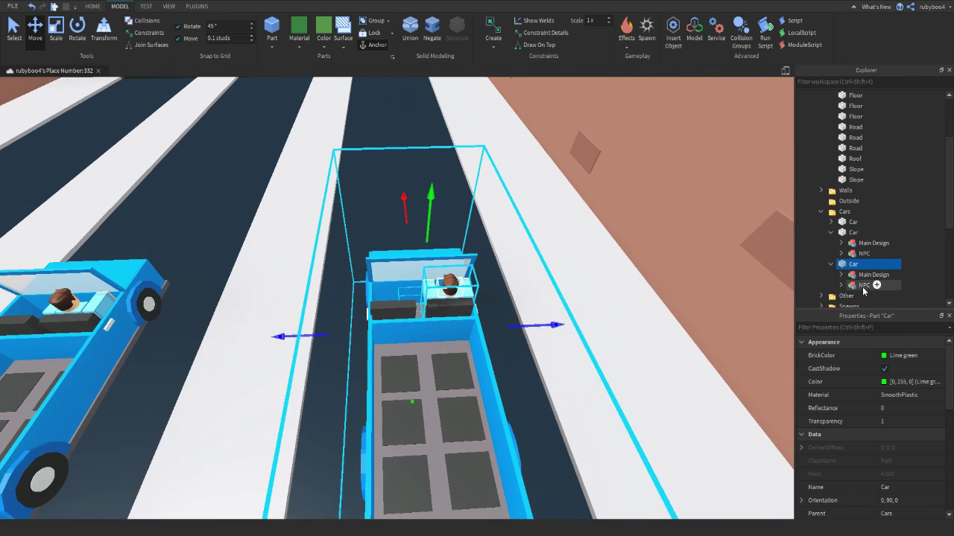
# Step: Duplicate the NPC again into the first Car of the hierarchy, on the left road's car, and collapse the expanded Car entries
pyautogui.click(863, 294)
pyautogui.press('f')
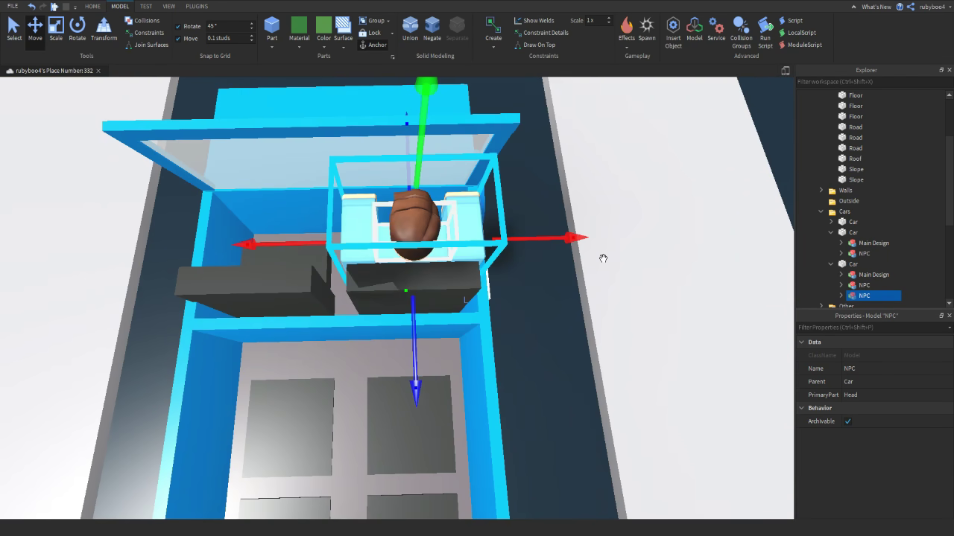
pyautogui.scroll(5, 603, 259)
pyautogui.moveTo(862, 288); pyautogui.dragTo(853, 221)
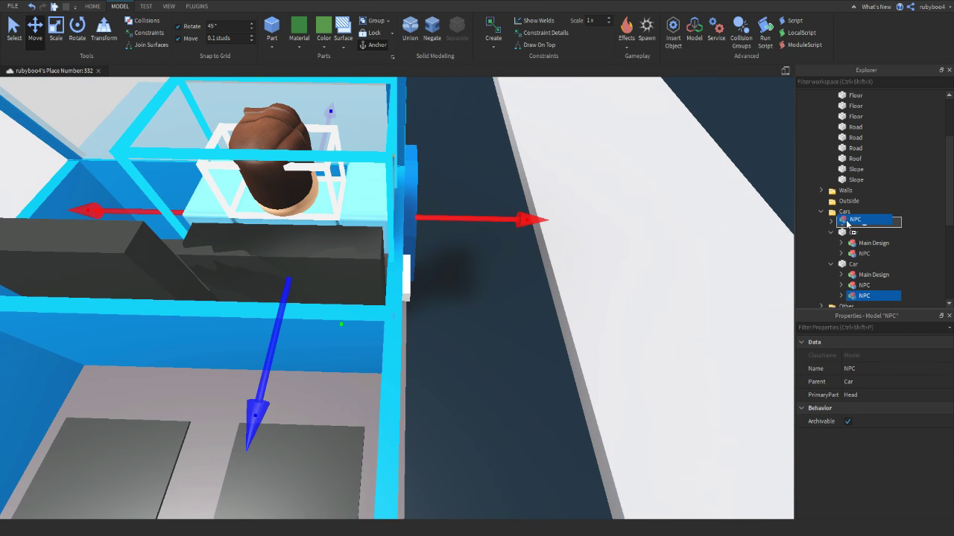
pyautogui.scroll(-3, 435, 270)
pyautogui.moveTo(444, 283); pyautogui.dragTo(440, 291)
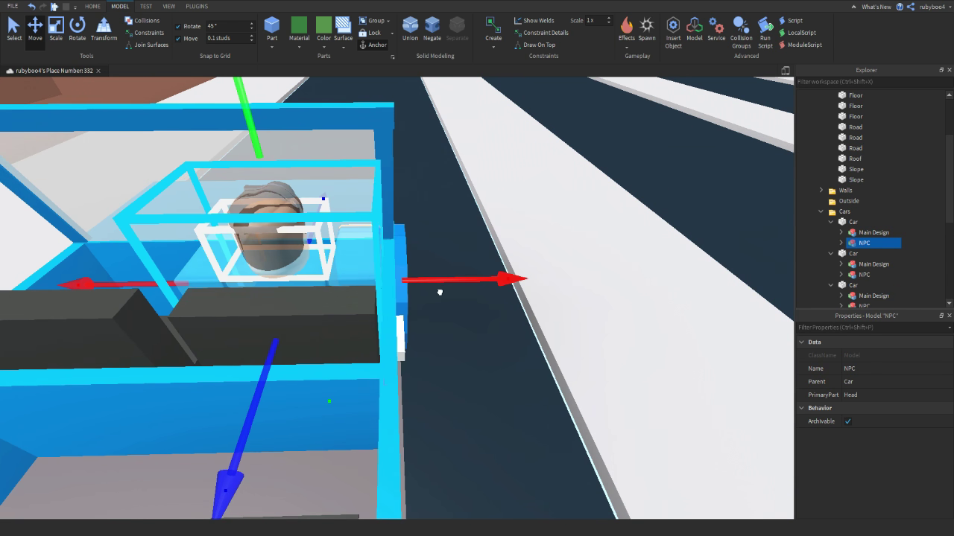
pyautogui.scroll(-6, 440, 290)
pyautogui.click(831, 222)
pyautogui.click(831, 233)
# Step: Delete the Stylized Brown Hair accessory from the NPC in the middle car
pyautogui.scroll(5, 827, 220)
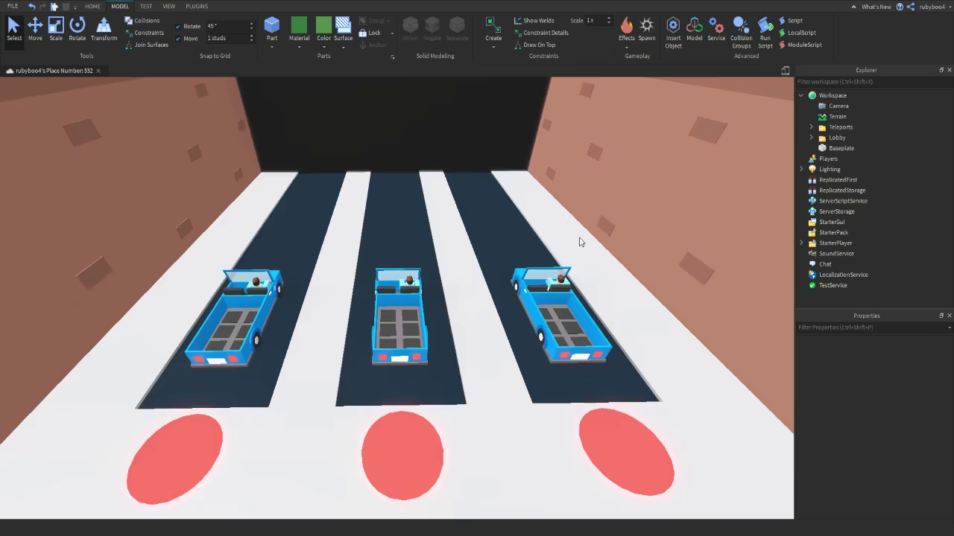
pyautogui.scroll(5, 525, 237)
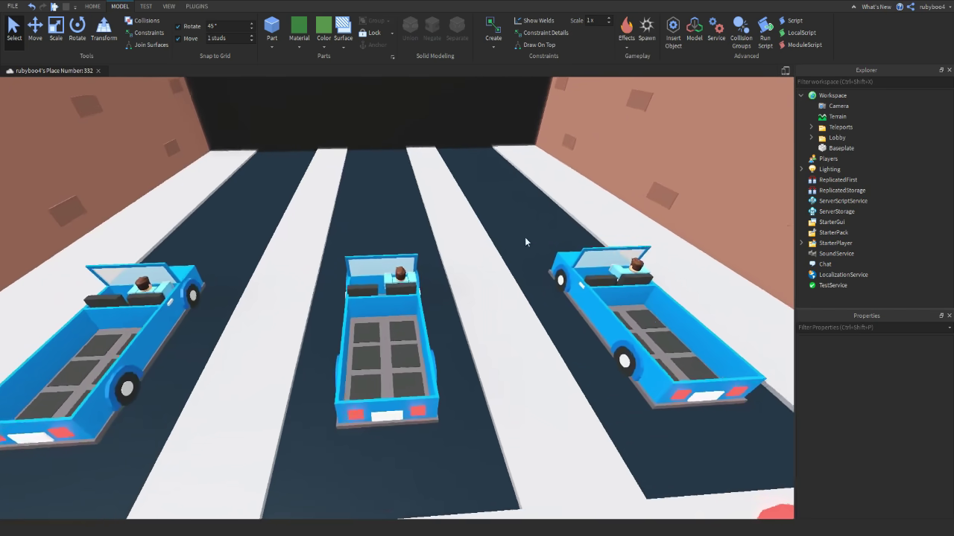
pyautogui.moveTo(525, 237); pyautogui.dragTo(375, 228, button='right')
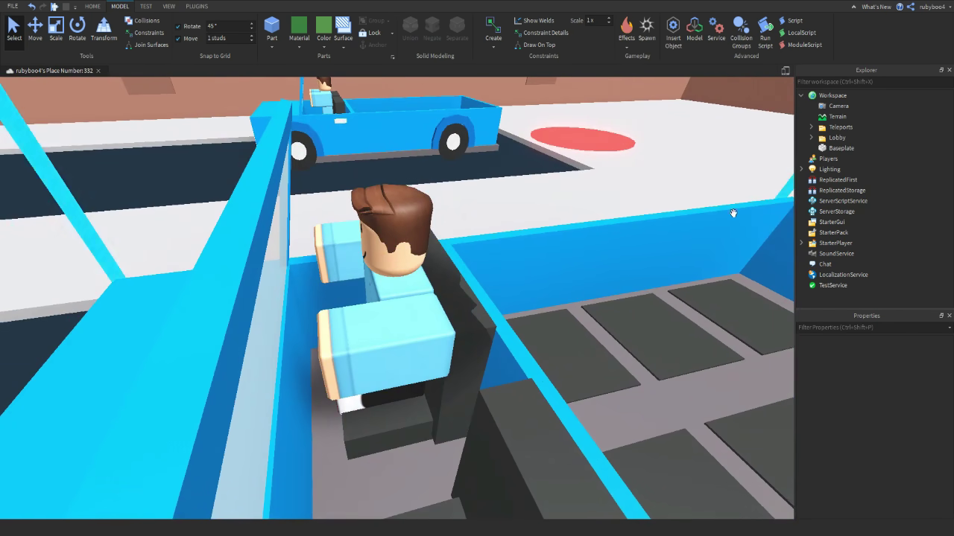
pyautogui.click(357, 251)
pyautogui.click(840, 222)
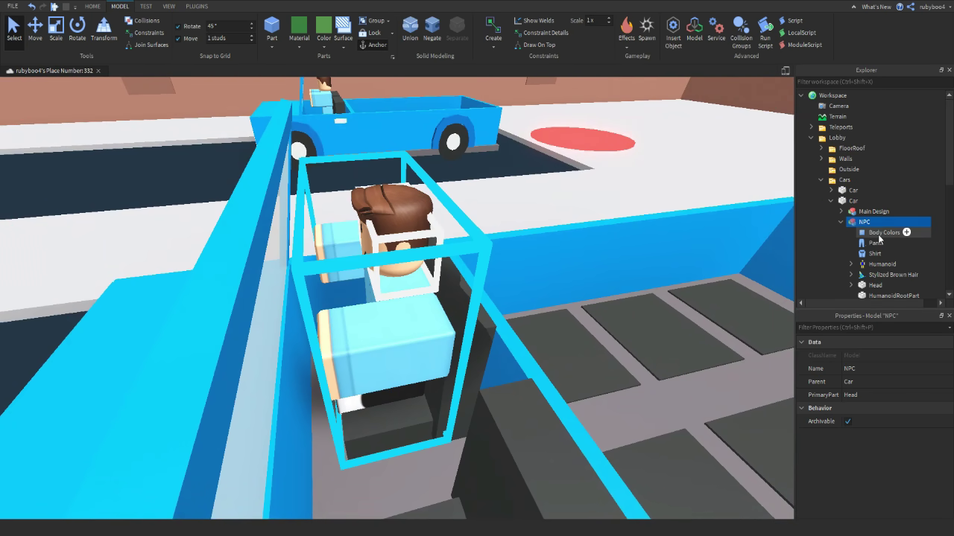
pyautogui.scroll(-3, 875, 214)
pyautogui.click(876, 213)
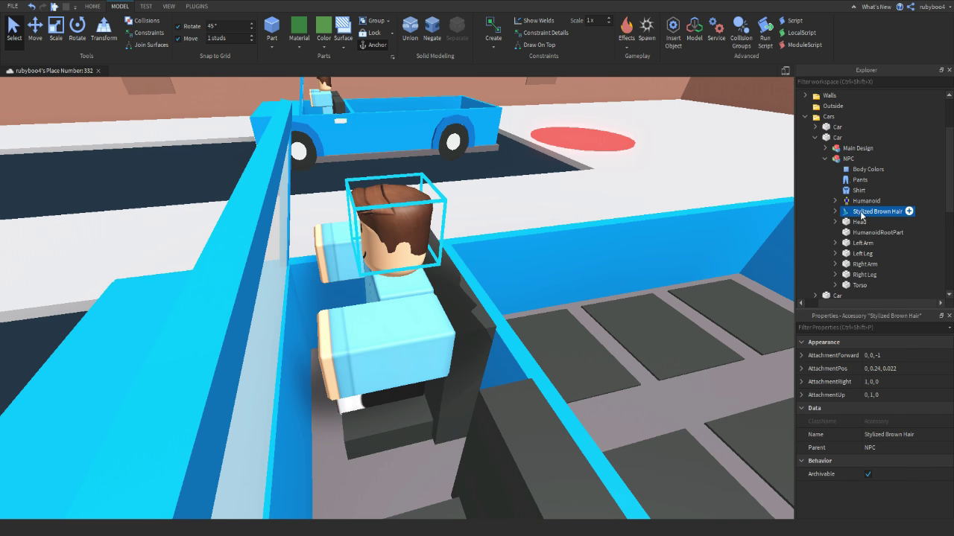
pyautogui.press('Delete')
pyautogui.moveTo(555, 179); pyautogui.dragTo(560, 188, button='right')
pyautogui.scroll(3, 560, 188)
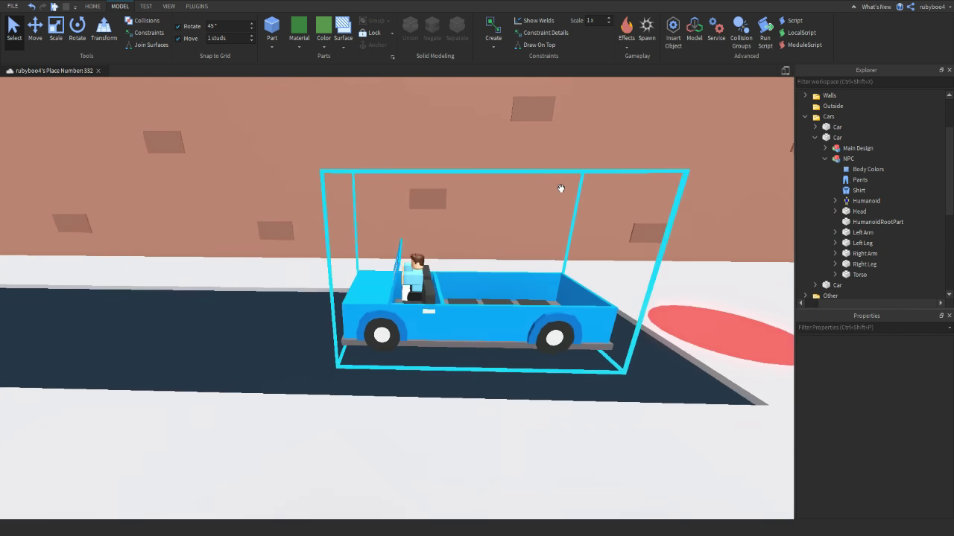
pyautogui.scroll(3, 560, 188)
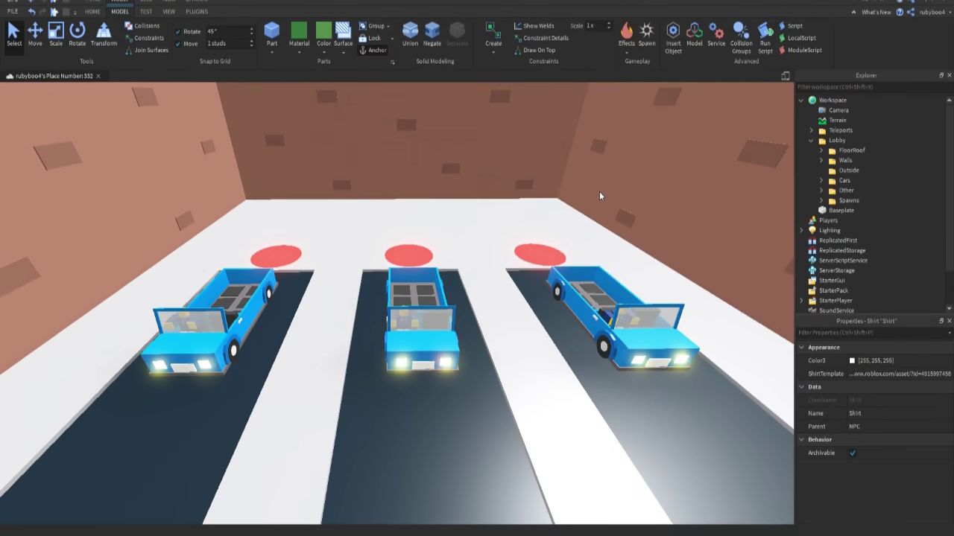
# Step: Inspect the restyled NPC drivers up close and compare them across the three cars
pyautogui.scroll(10, 439, 274)
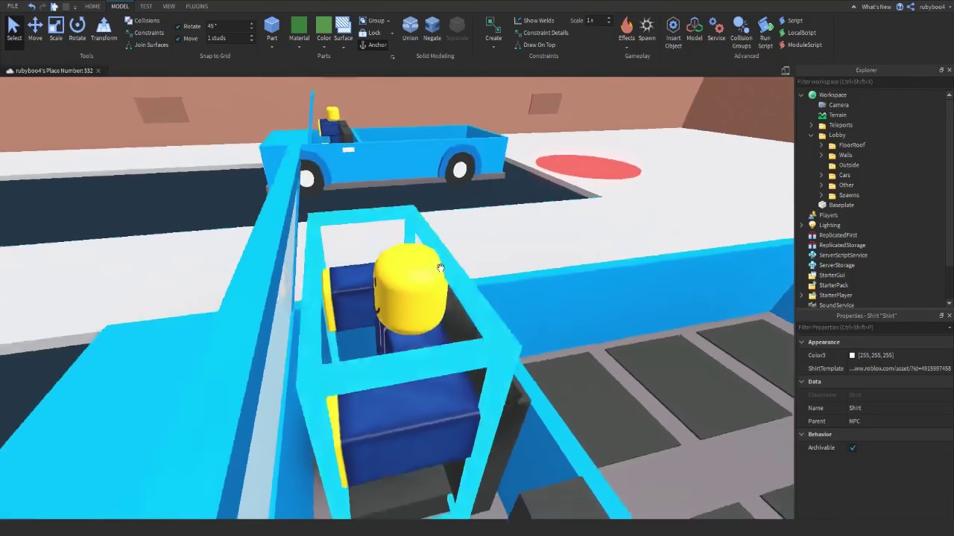
pyautogui.scroll(10, 440, 269)
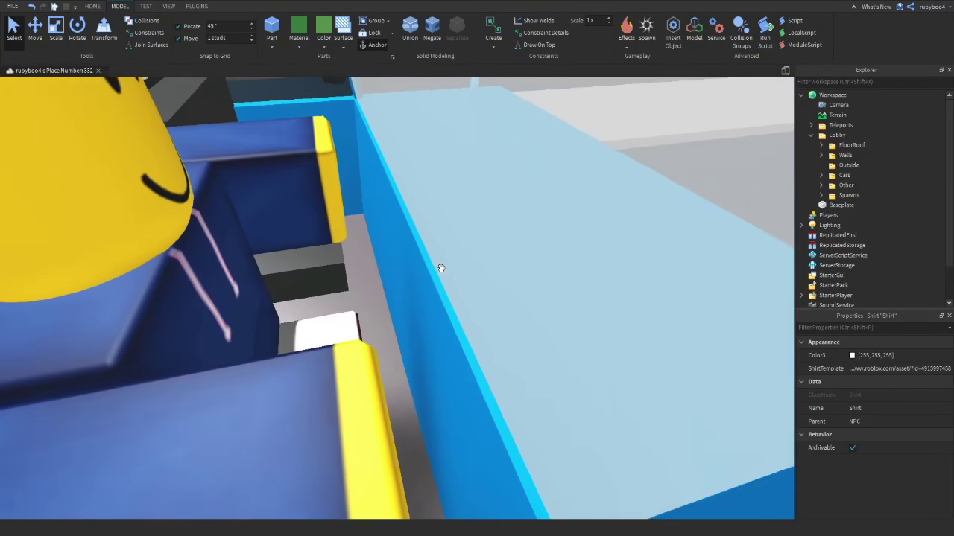
pyautogui.scroll(-8, 440, 269)
pyautogui.scroll(10, 440, 269)
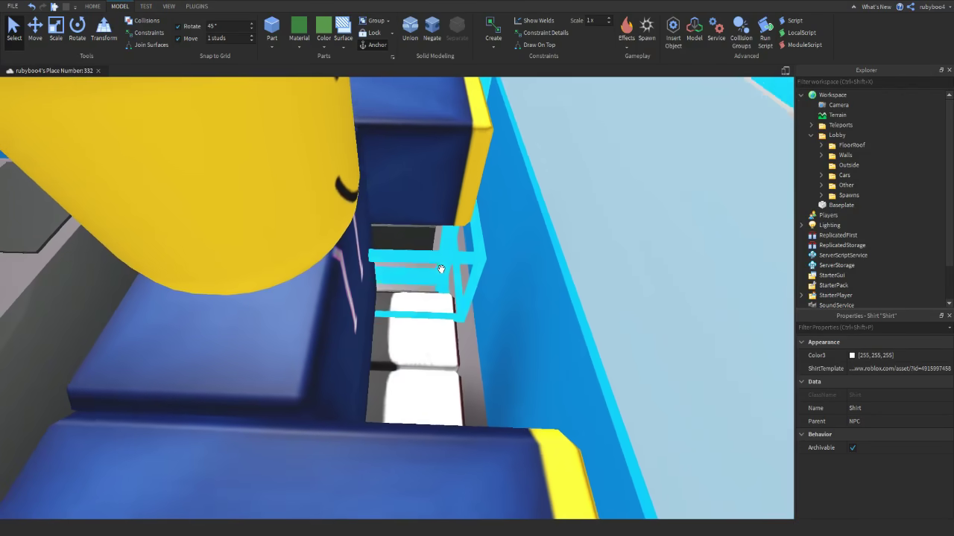
pyautogui.scroll(-10, 441, 268)
pyautogui.moveTo(441, 268); pyautogui.dragTo(441, 268, button='right')
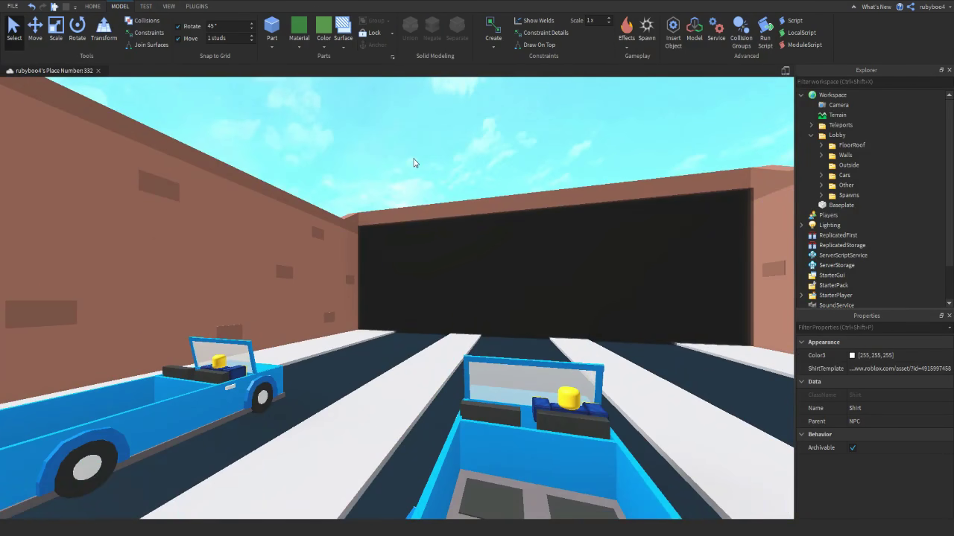
pyautogui.moveTo(455, 181); pyautogui.dragTo(456, 181, button='right')
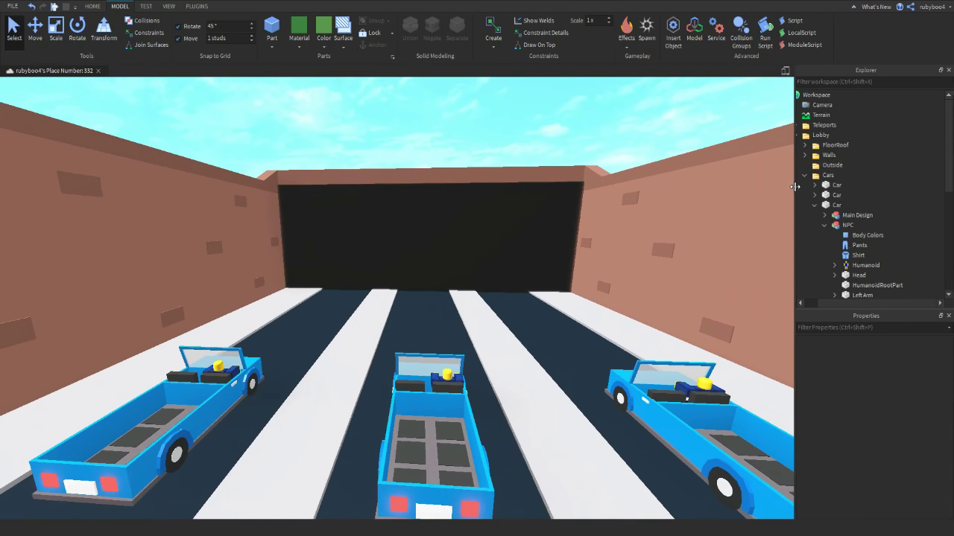
# Step: Widen the Explorer and collapse the expanded Lobby hierarchy
pyautogui.moveTo(795, 187); pyautogui.dragTo(769, 187)
pyautogui.click(787, 202)
pyautogui.click(777, 174)
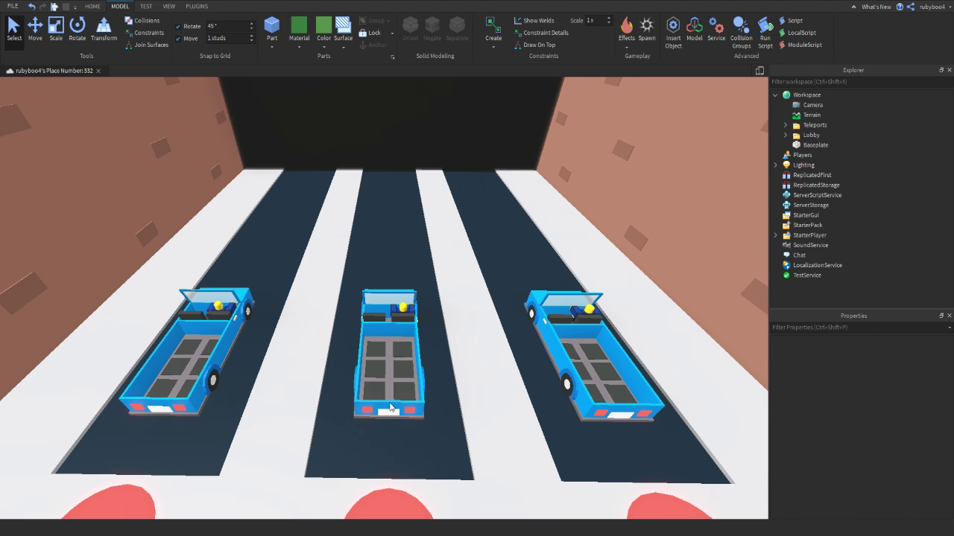
# Step: Set the Technology property of Lighting to ShadowMap
pyautogui.scroll(-8, 391, 407)
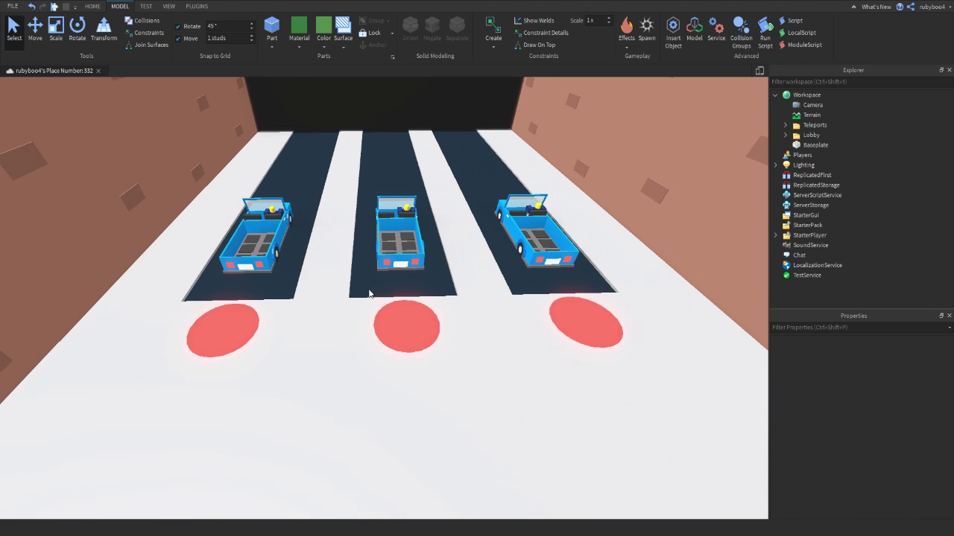
pyautogui.moveTo(369, 293); pyautogui.dragTo(365, 298, button='right')
pyautogui.scroll(-4, 366, 299)
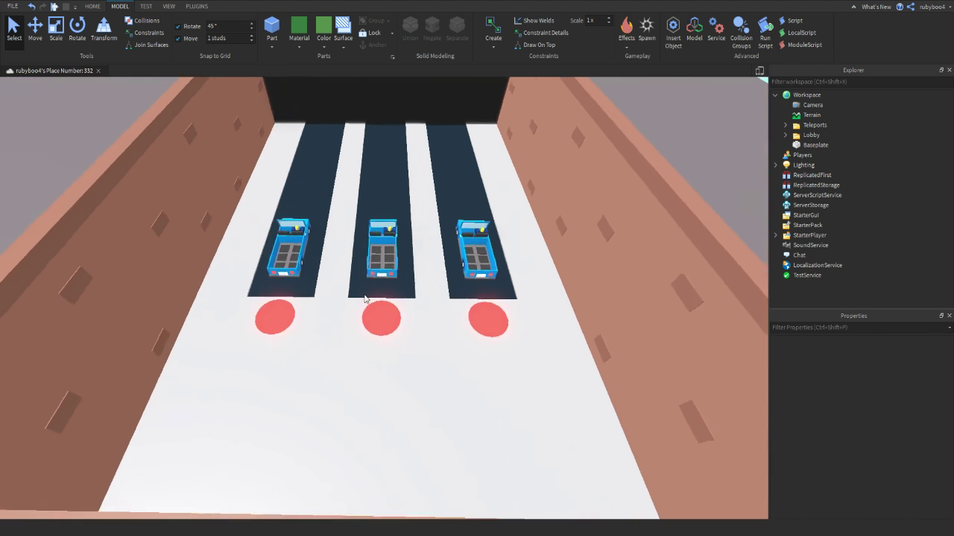
pyautogui.scroll(-5, 364, 299)
pyautogui.click(801, 165)
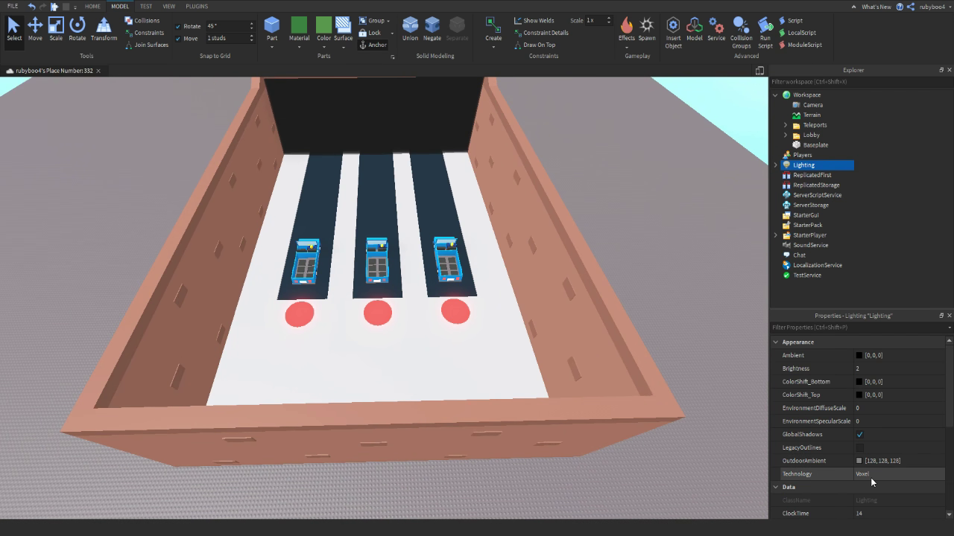
pyautogui.click(869, 475)
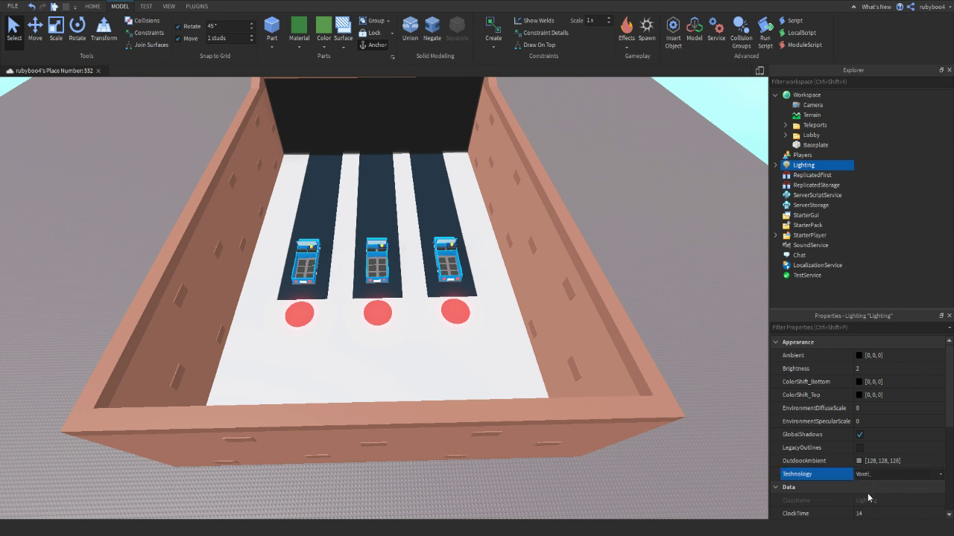
pyautogui.click(867, 493)
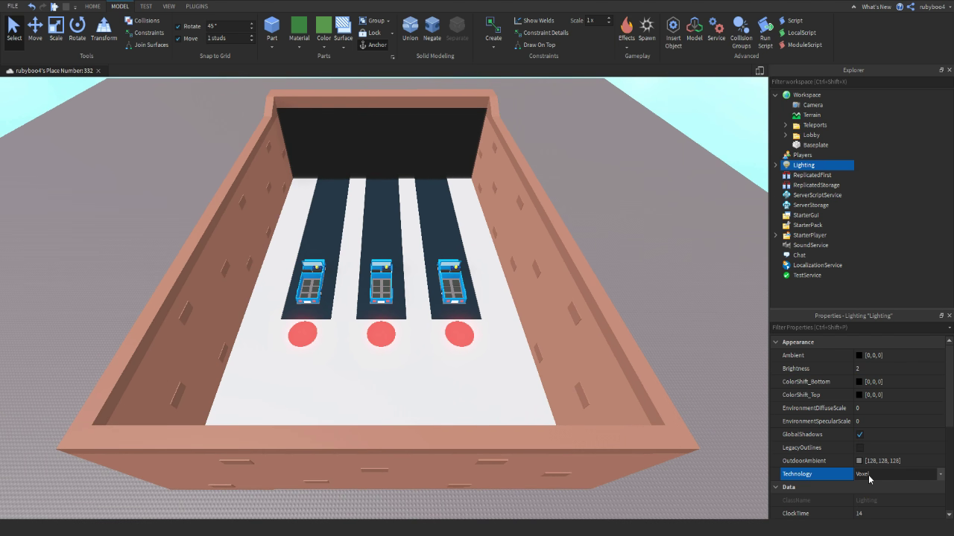
pyautogui.moveTo(577, 379); pyautogui.dragTo(571, 336, button='right')
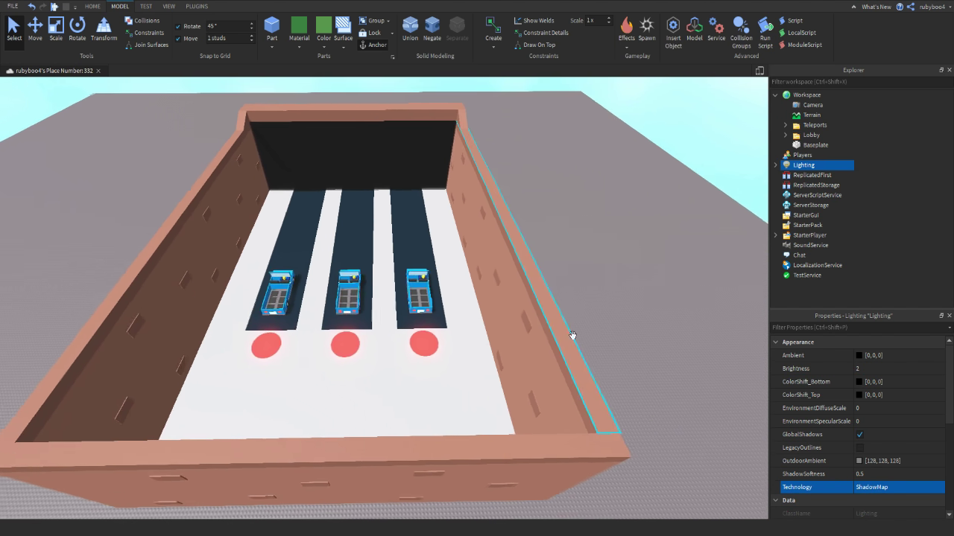
# Step: Select the whole lobby together with its cars and teleport pads, enable CastShadow, and clear the selection
pyautogui.scroll(-4, 571, 336)
pyautogui.moveTo(273, 134); pyautogui.dragTo(622, 427)
pyautogui.click(862, 368)
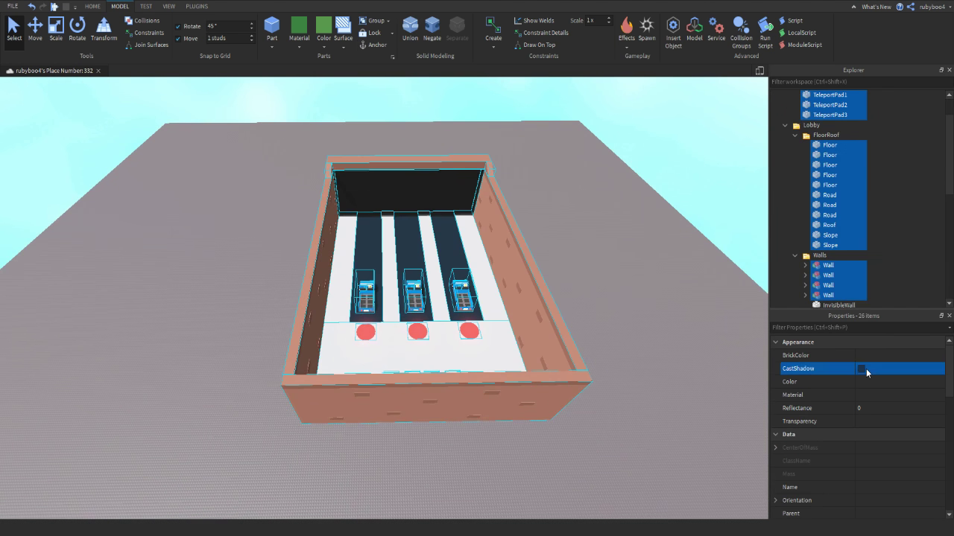
pyautogui.scroll(3, 722, 371)
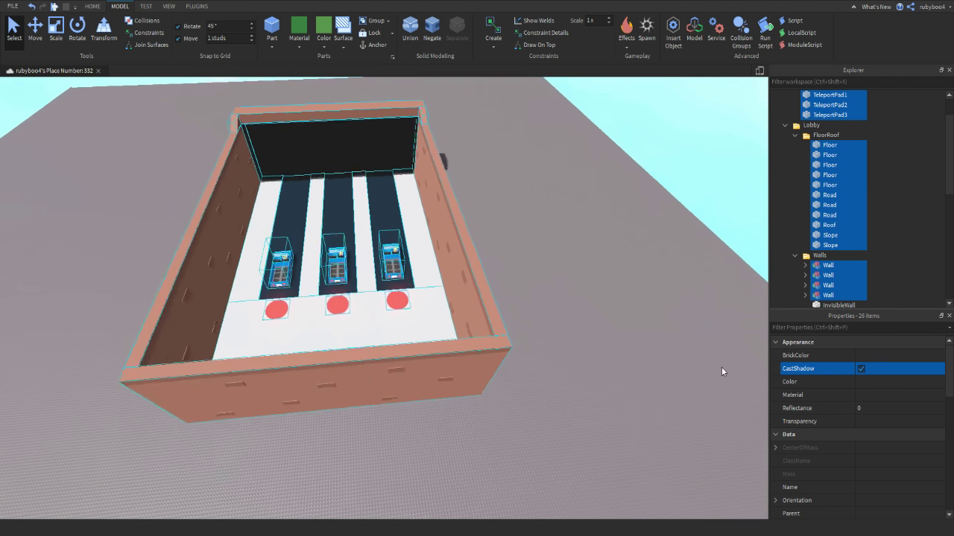
pyautogui.scroll(3, 662, 341)
pyautogui.click(662, 341)
# Step: Check the shadows around the lobby and collapse the expanded Lobby folders in the hierarchy
pyautogui.moveTo(663, 340); pyautogui.dragTo(660, 323, button='right')
pyautogui.press('w')
pyautogui.press('w')
pyautogui.scroll(-5, 660, 322)
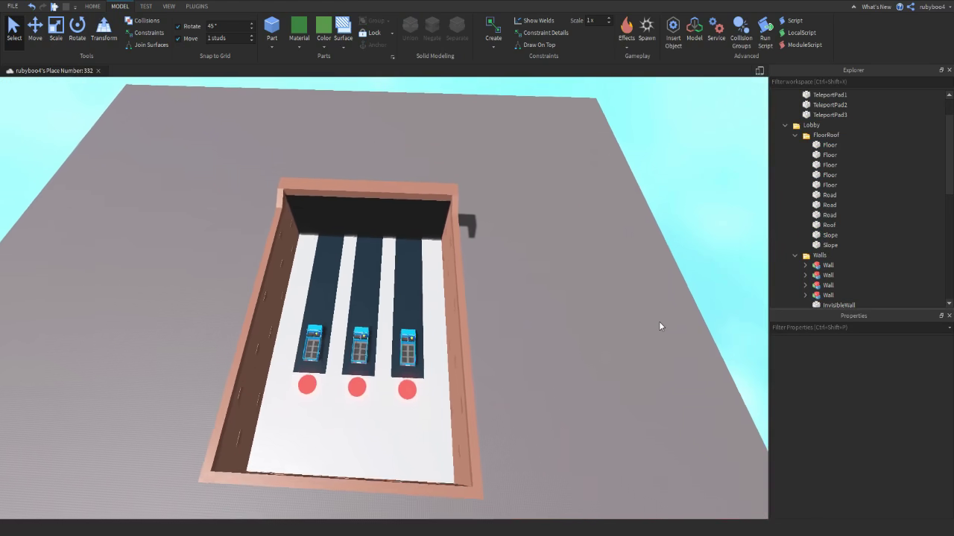
pyautogui.moveTo(473, 284); pyautogui.dragTo(477, 287, button='right')
pyautogui.press('w')
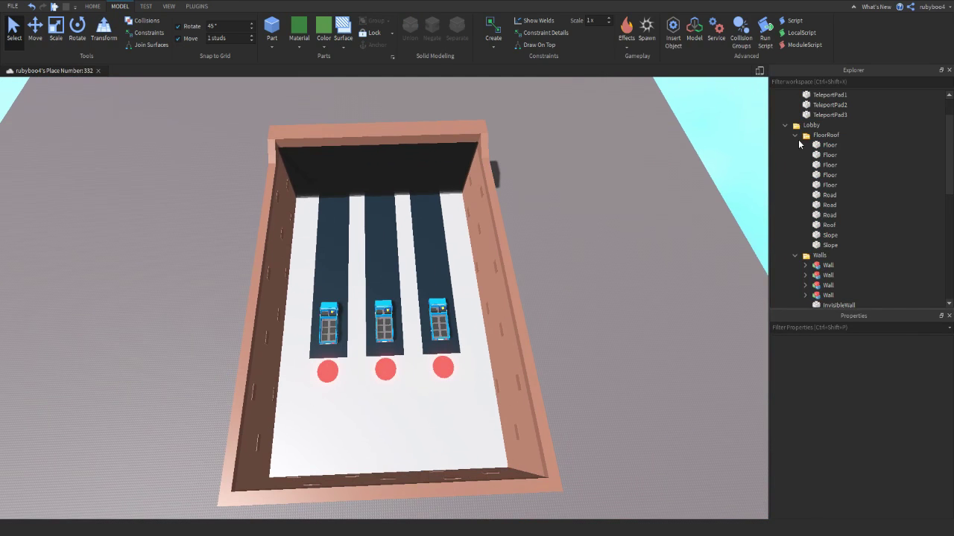
pyautogui.click(796, 136)
pyautogui.click(796, 145)
pyautogui.click(795, 165)
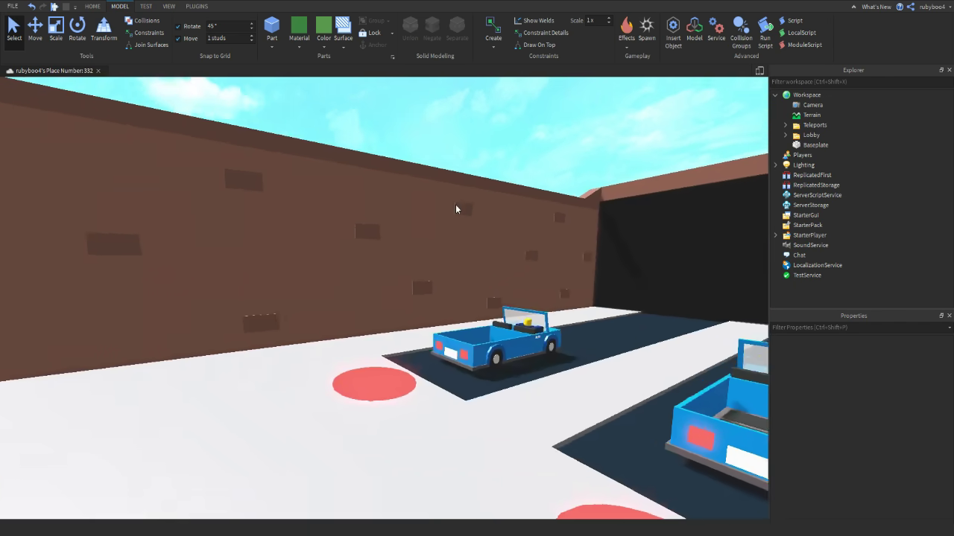
# Step: Select the Copper-coloured main part of the left wall and enable its CastShadow
pyautogui.moveTo(456, 210); pyautogui.dragTo(453, 210, button='right')
pyautogui.press('w')
pyautogui.keyDown('alt'); pyautogui.click(305, 340); pyautogui.keyUp('alt')
pyautogui.press('s')
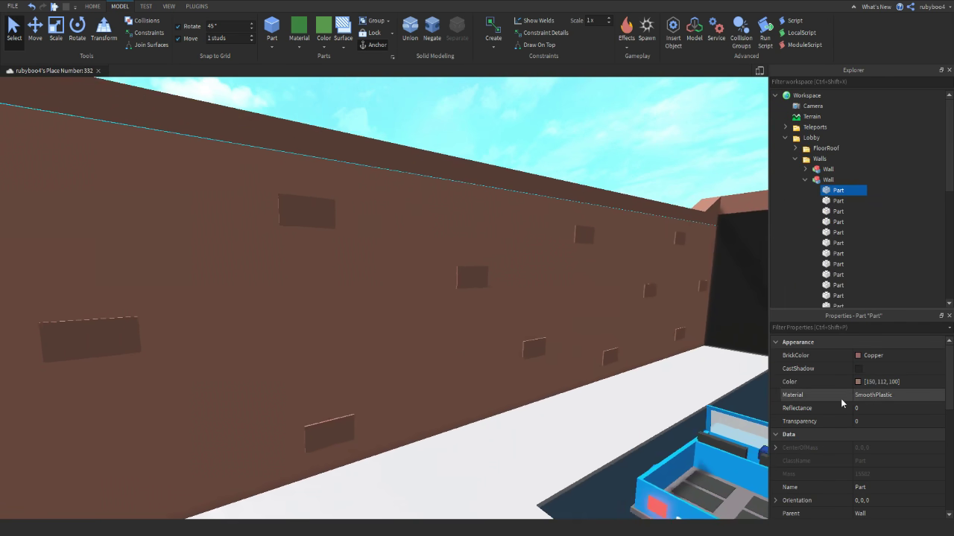
pyautogui.click(858, 369)
pyautogui.moveTo(620, 323); pyautogui.dragTo(619, 323, button='right')
pyautogui.press('s')
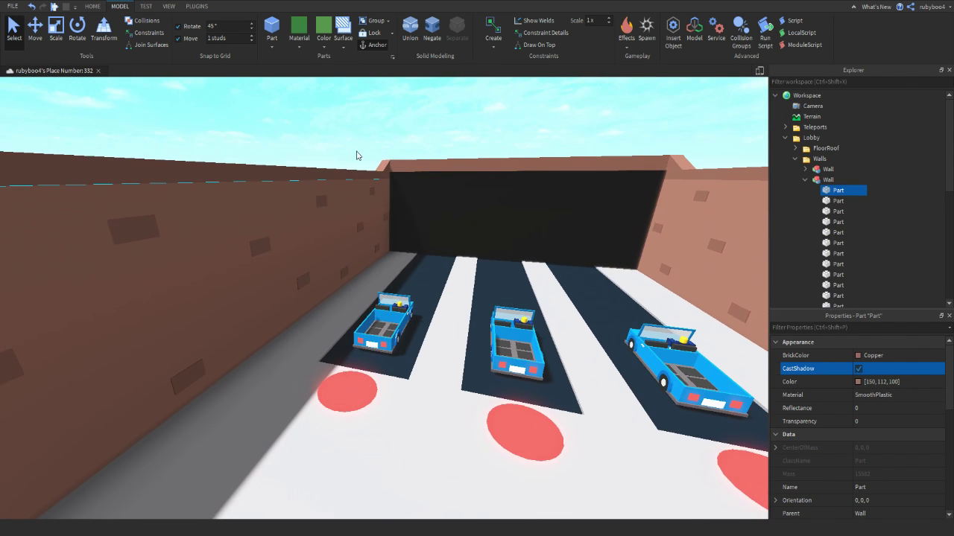
pyautogui.click(343, 146)
# Step: Select the Brown part of the right wall and toggle its CastShadow setting
pyautogui.moveTo(291, 199); pyautogui.dragTo(291, 199, button='right')
pyautogui.keyDown('alt'); pyautogui.click(291, 199); pyautogui.keyUp('alt')
pyautogui.click(858, 369)
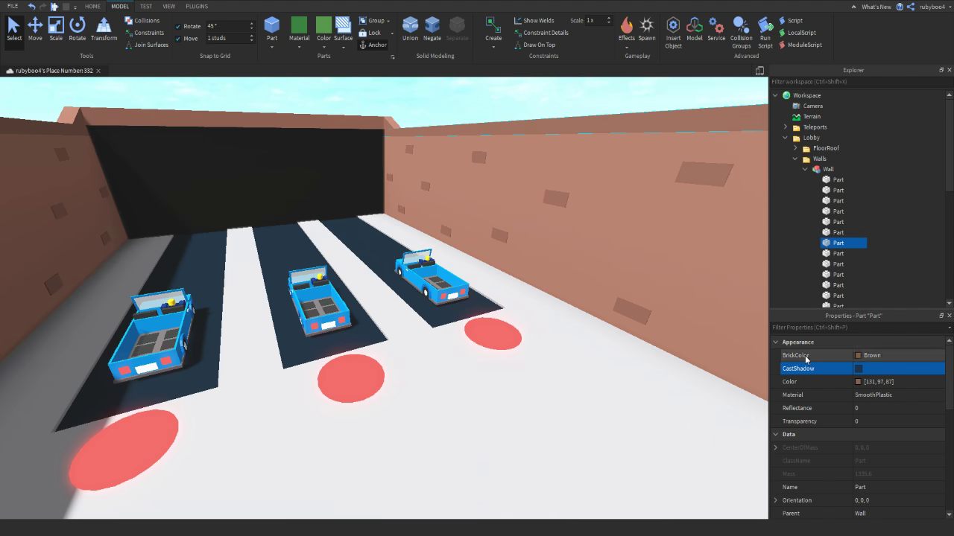
pyautogui.press('s')
pyautogui.moveTo(639, 328); pyautogui.dragTo(638, 328, button='right')
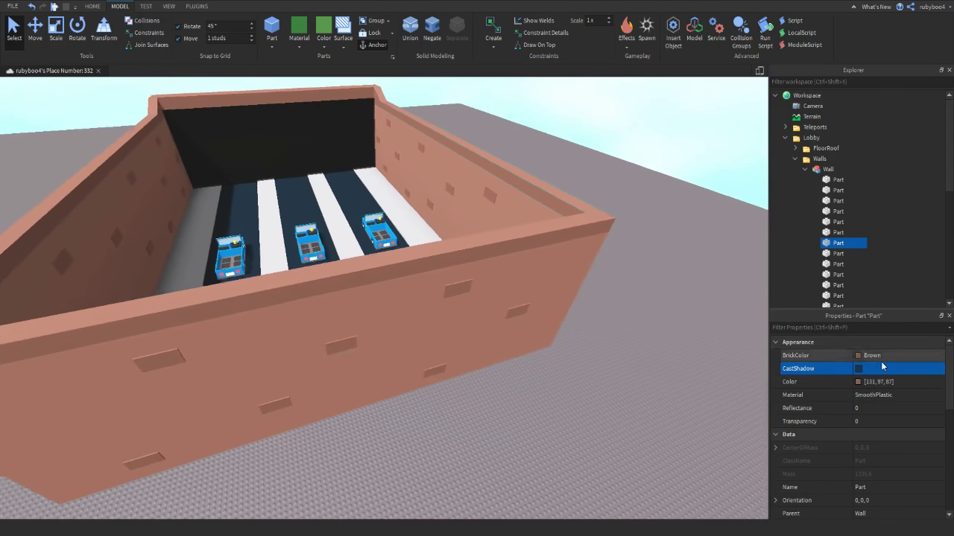
# Step: Turn CastShadow back on for the selected Brown wall part, clear the selection, and collapse the Wall, Walls and Lobby groups
pyautogui.click(858, 369)
pyautogui.click(723, 346)
pyautogui.moveTo(725, 337); pyautogui.dragTo(705, 339, button='right')
pyautogui.press('w')
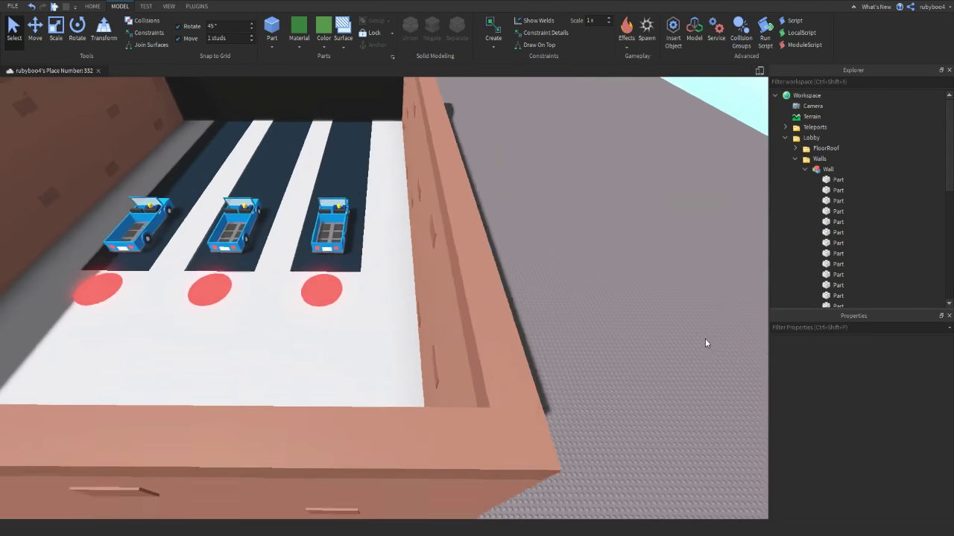
pyautogui.click(794, 172)
pyautogui.click(804, 169)
pyautogui.click(795, 159)
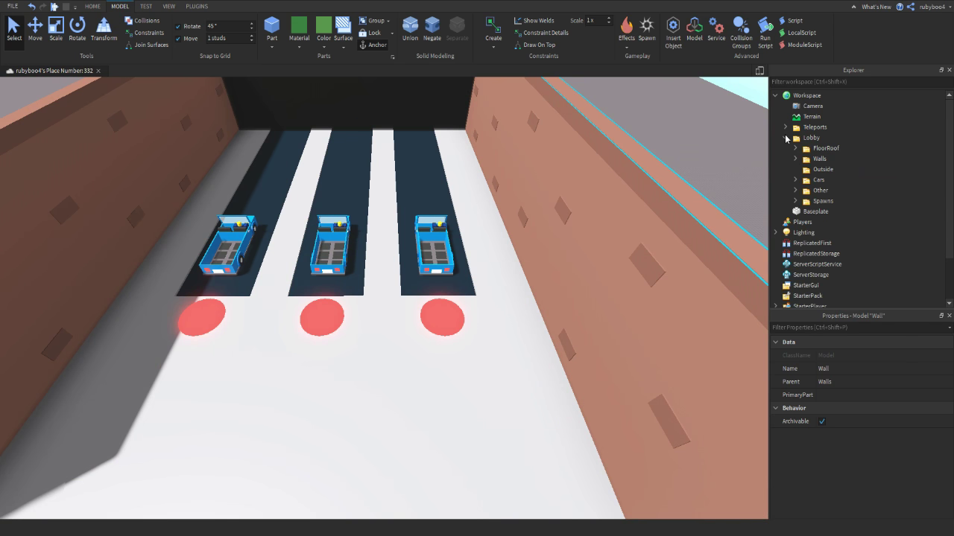
pyautogui.click(785, 137)
# Step: Compare the lobby with the ColorCorrection effect under Lighting disabled and enabled, and review its brightness, contrast and saturation settings
pyautogui.click(783, 169)
pyautogui.click(776, 169)
pyautogui.click(808, 180)
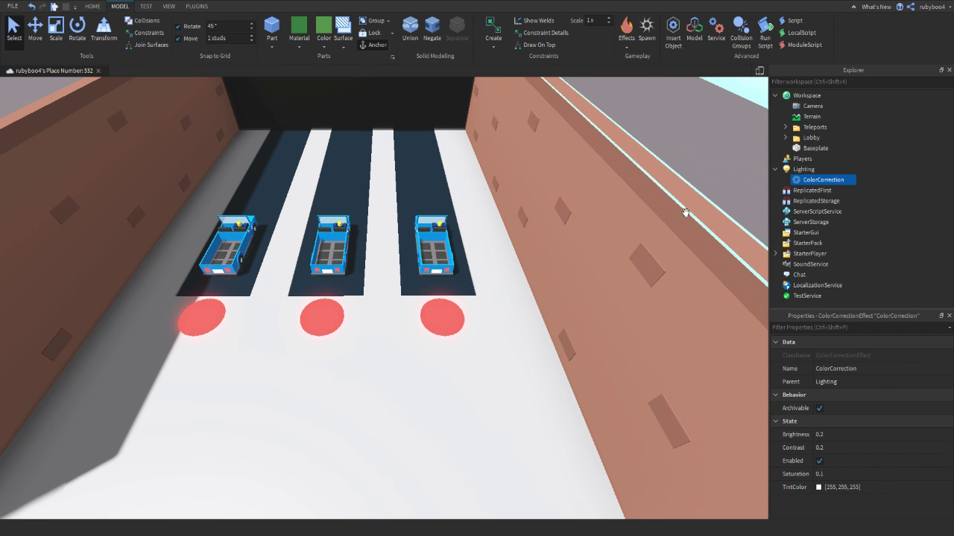
pyautogui.moveTo(687, 211); pyautogui.dragTo(688, 212, button='right')
pyautogui.press('s')
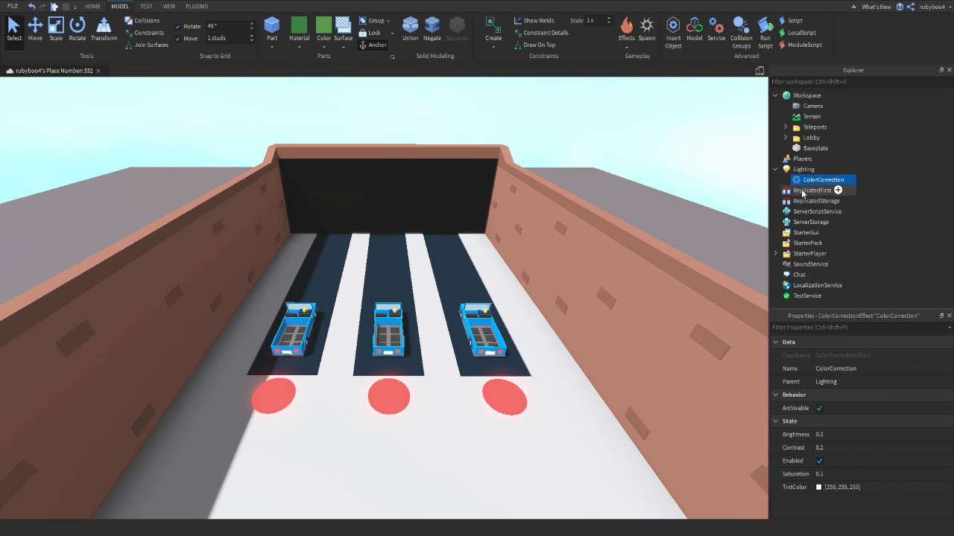
pyautogui.click(820, 461)
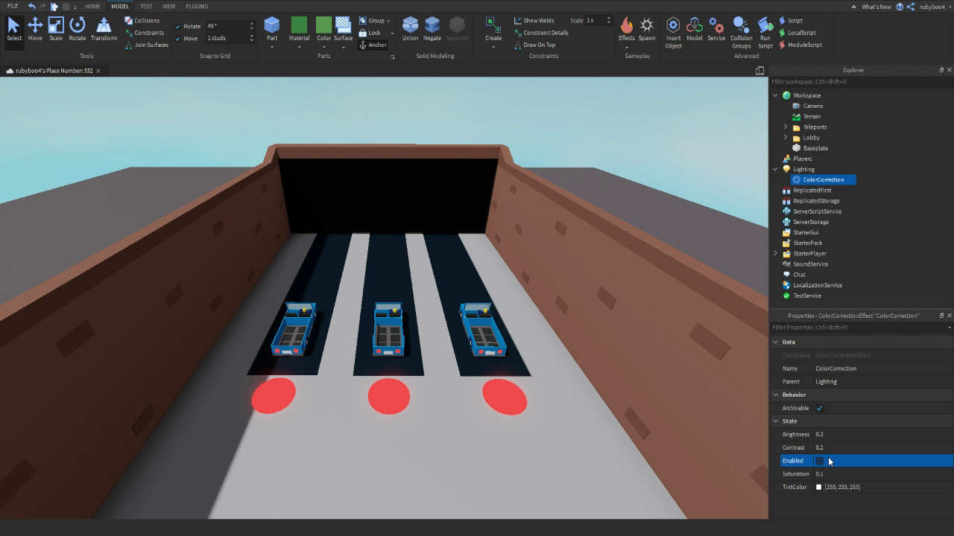
pyautogui.click(821, 461)
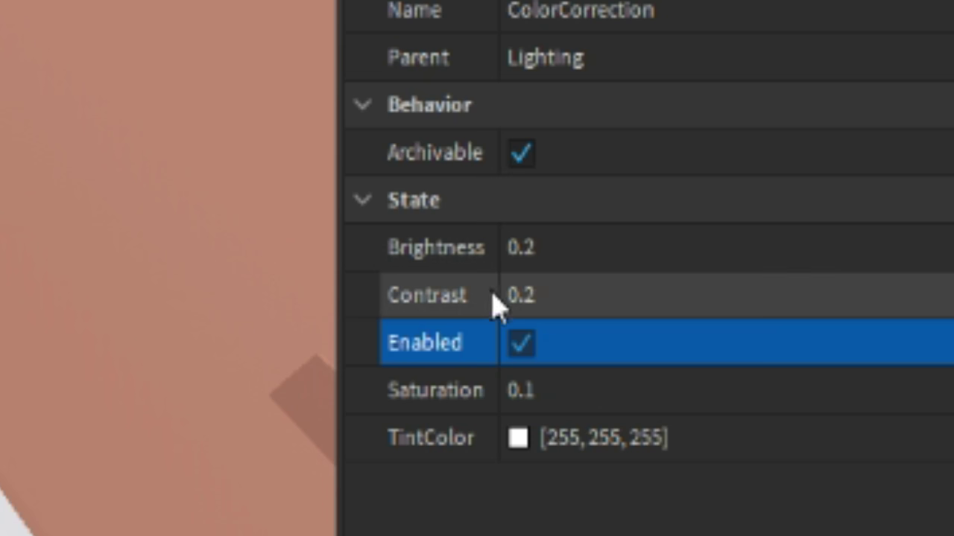
pyautogui.doubleClick(533, 393)
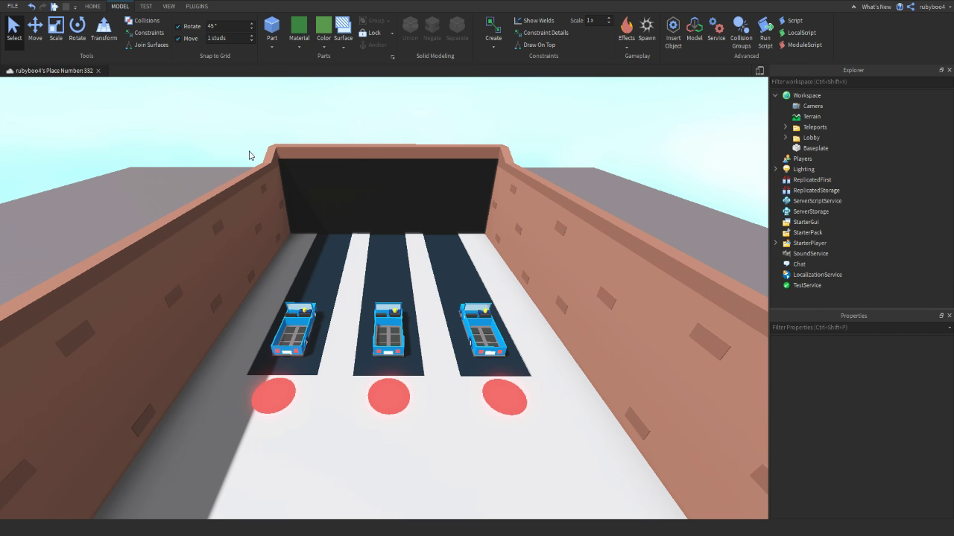
pyautogui.moveTo(243, 139); pyautogui.dragTo(334, 163, button='right')
pyautogui.press('w')
pyautogui.scroll(-3, 724, 253)
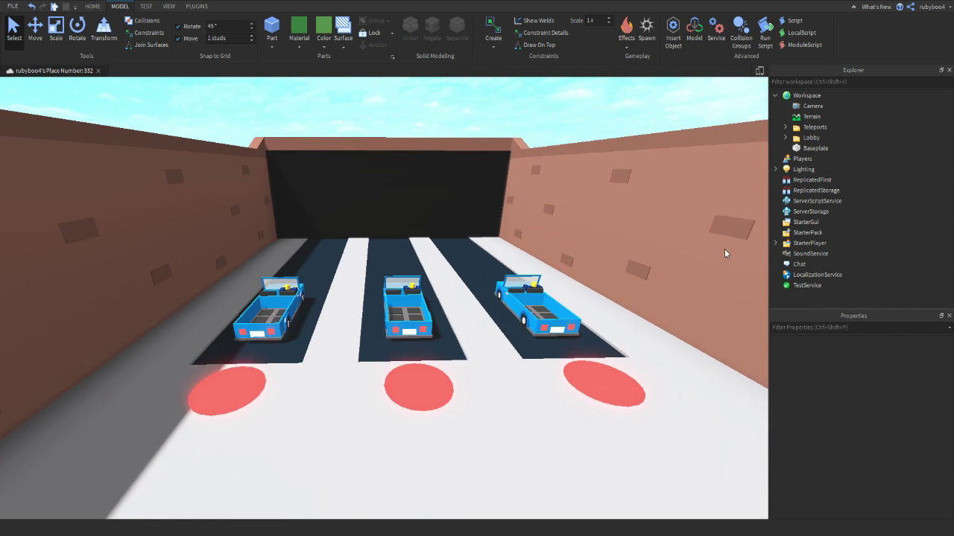
pyautogui.scroll(2, 724, 253)
# Step: Add a ScreenGui to StarterGui and name it Exit
pyautogui.click(807, 222)
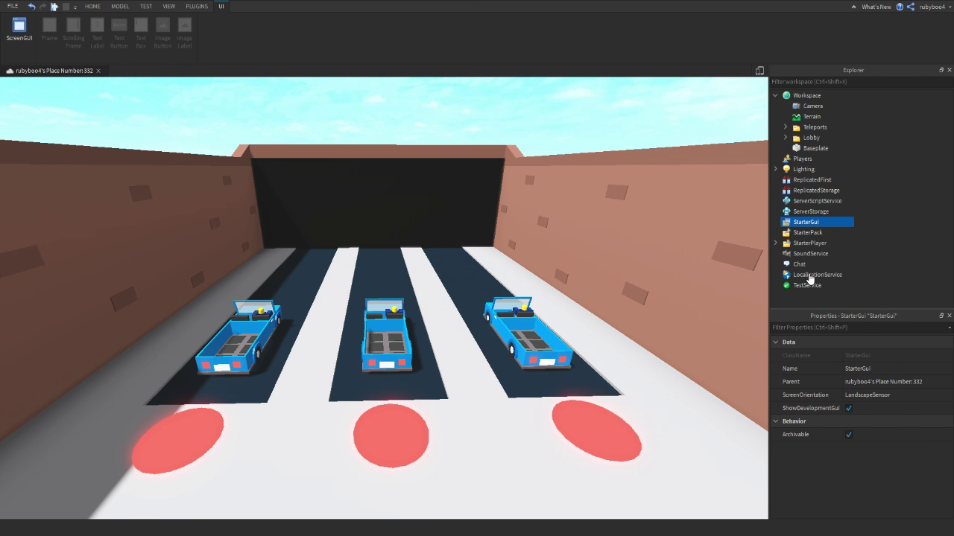
pyautogui.click(805, 235)
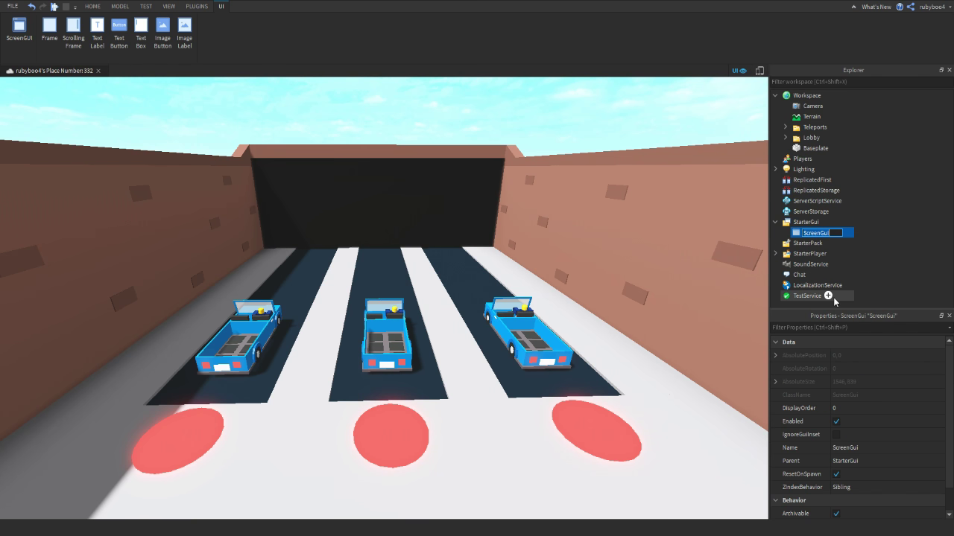
pyautogui.write('Exit')
pyautogui.press('Return')
pyautogui.moveTo(819, 234)
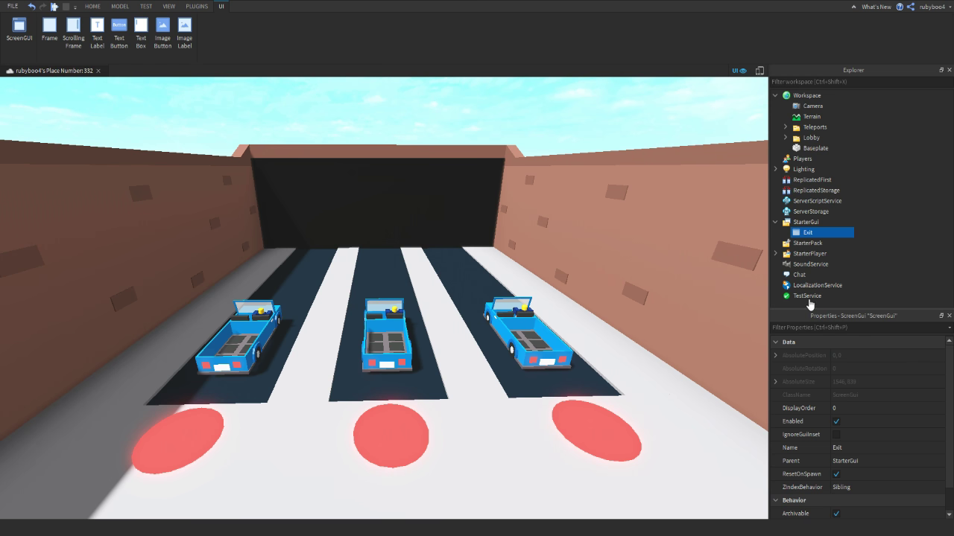
# Step: Add a text button of about 290 x 90 low in the centre of the Exit GUI and round its corners with Roundify
pyautogui.click(814, 247)
pyautogui.moveTo(97, 103); pyautogui.dragTo(403, 463)
pyautogui.moveTo(429, 349); pyautogui.dragTo(428, 347, button='right')
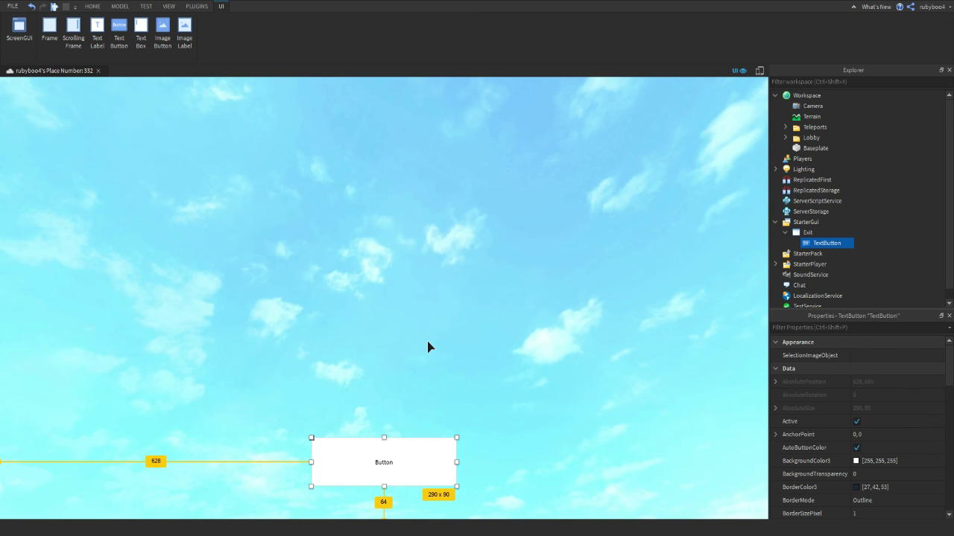
pyautogui.click(196, 6)
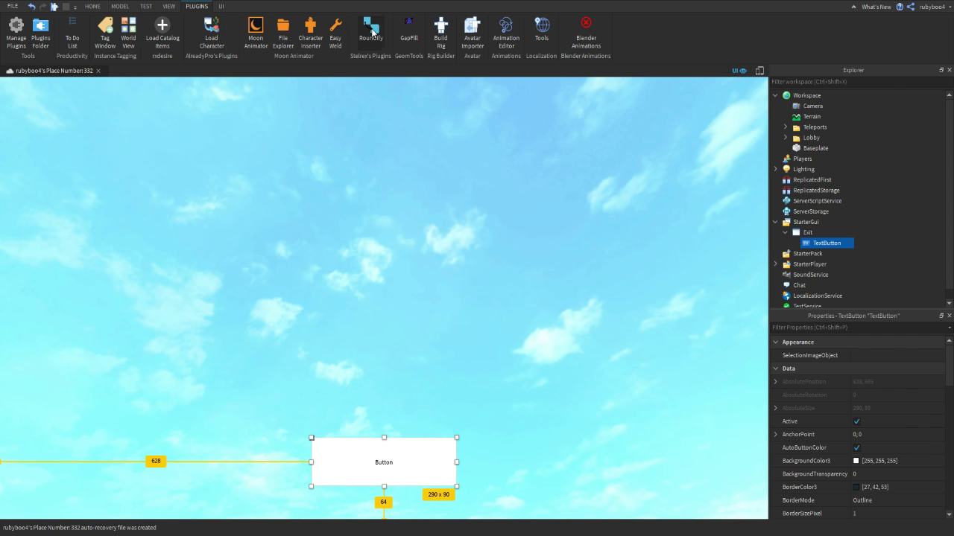
pyautogui.click(370, 30)
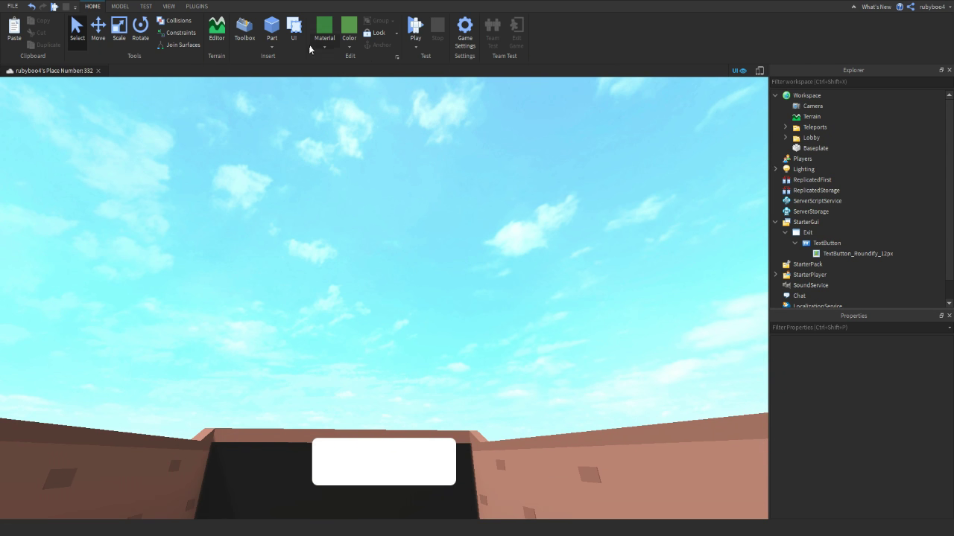
pyautogui.click(196, 6)
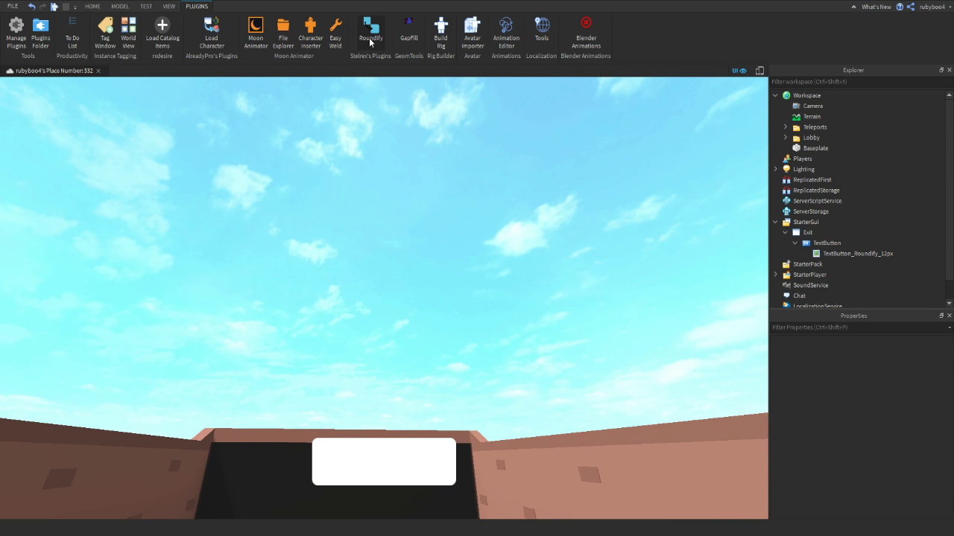
# Step: Rename the text button's rounded image label as Colour
pyautogui.click(815, 254)
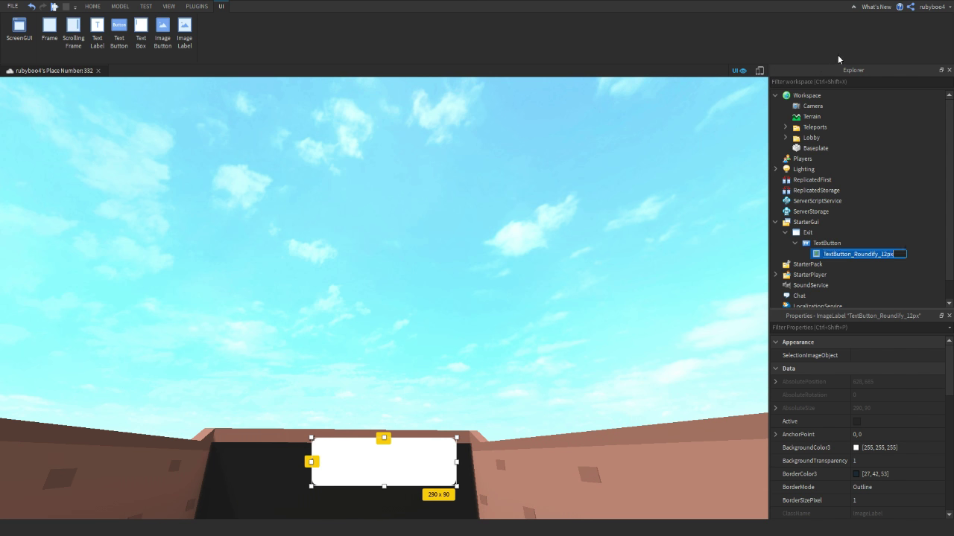
pyautogui.write('C')
pyautogui.write('oloujr')
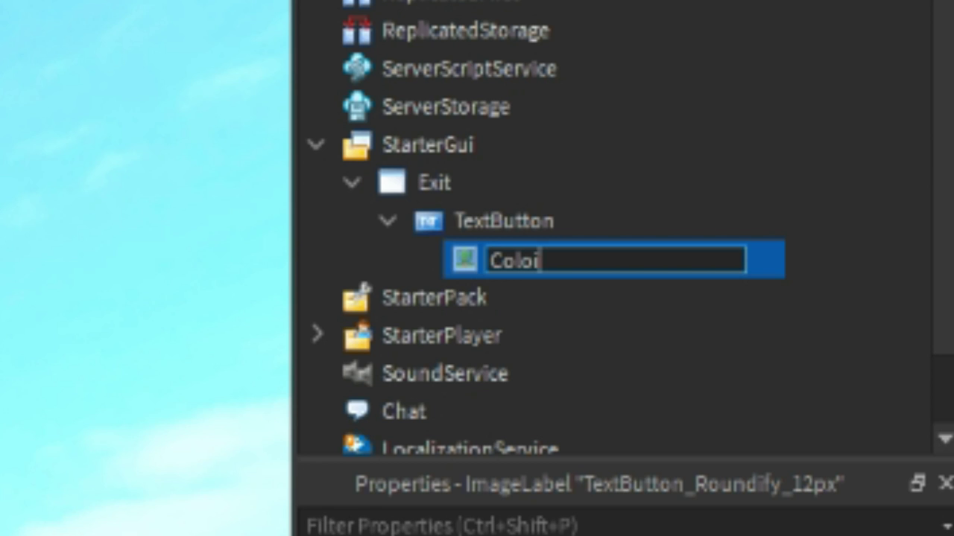
pyautogui.press('Return')
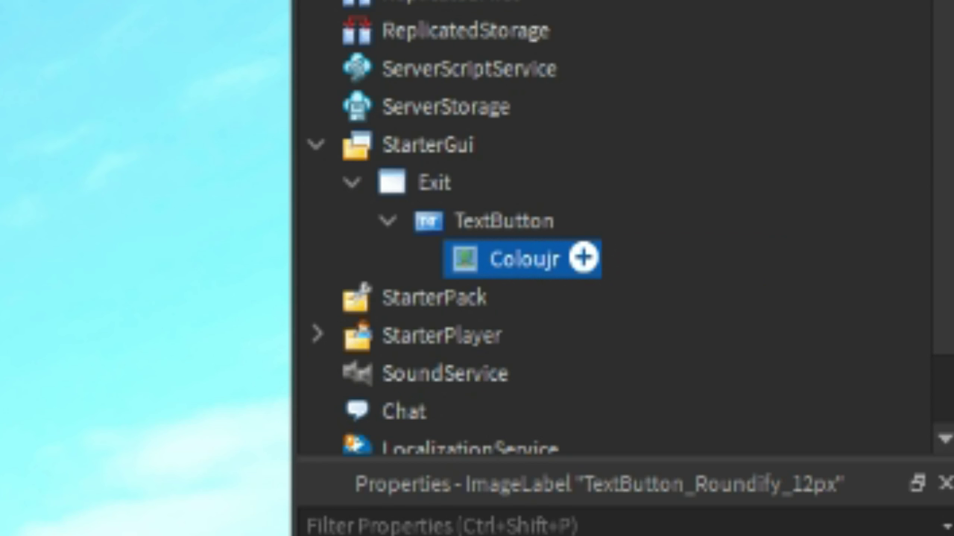
pyautogui.press('F2')
pyautogui.write('Colour')
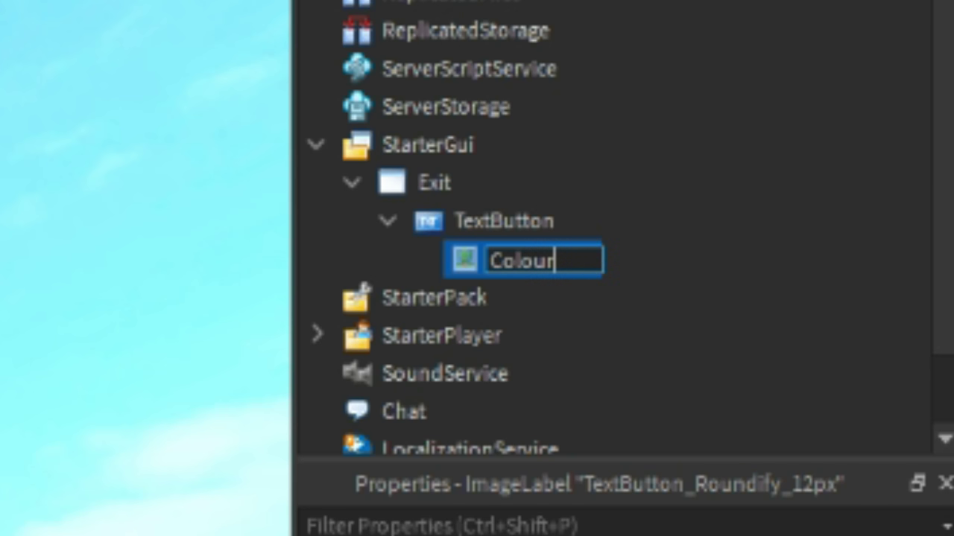
pyautogui.press('Return')
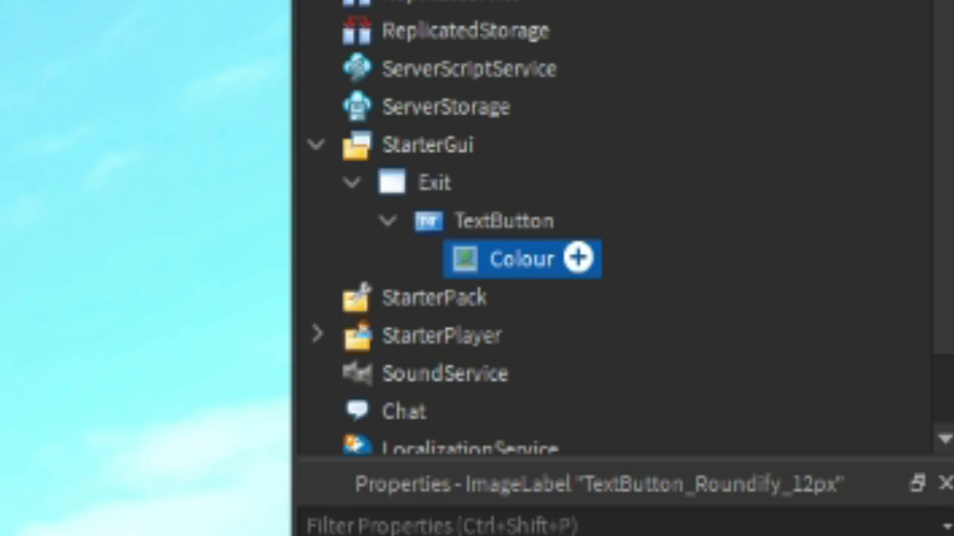
# Step: Set the Colour image's ImageColor3 to the light red 255, 92, 92
pyautogui.scroll(-10, 864, 400)
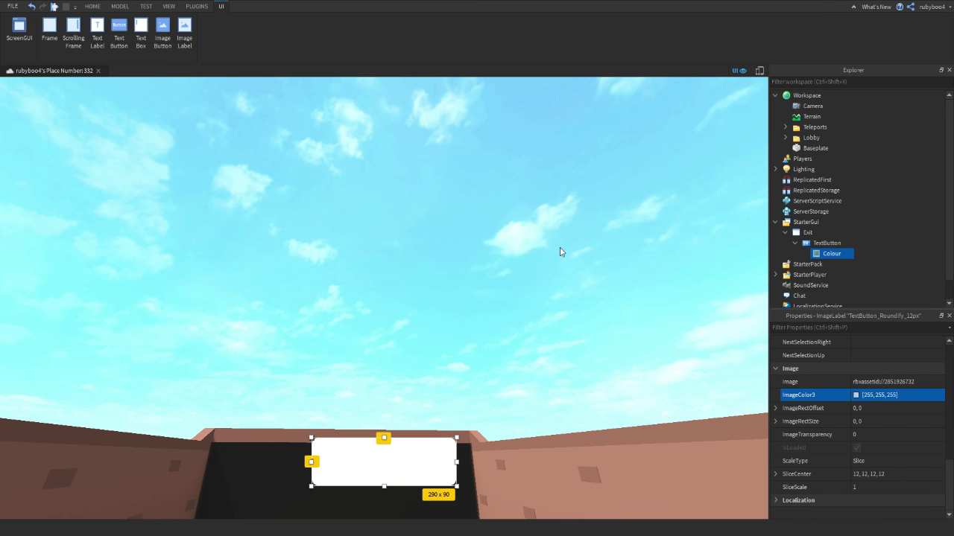
pyautogui.moveTo(560, 248); pyautogui.dragTo(584, 216)
pyautogui.moveTo(554, 363); pyautogui.dragTo(550, 304, button='right')
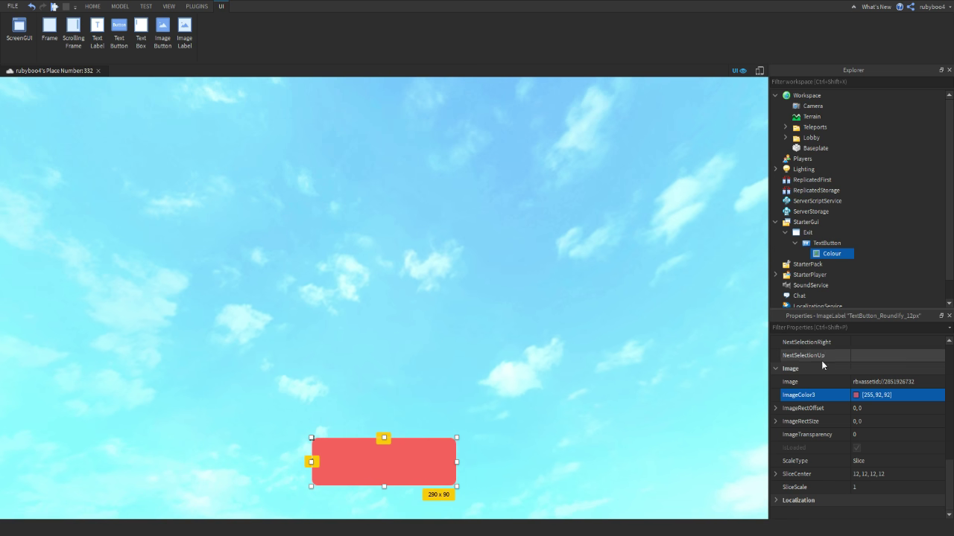
# Step: Set the ZIndex of the TextButton to 3 and of its Colour image to 2
pyautogui.click(823, 243)
pyautogui.scroll(4, 889, 438)
pyautogui.click(865, 434)
pyautogui.write('3')
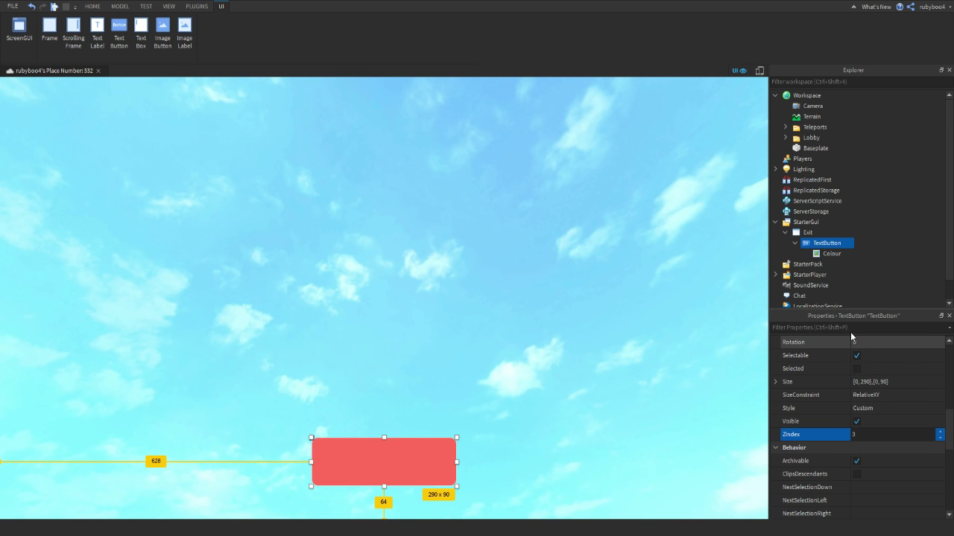
pyautogui.press('Return')
pyautogui.click(832, 254)
pyautogui.scroll(-2, 862, 422)
pyautogui.click(868, 381)
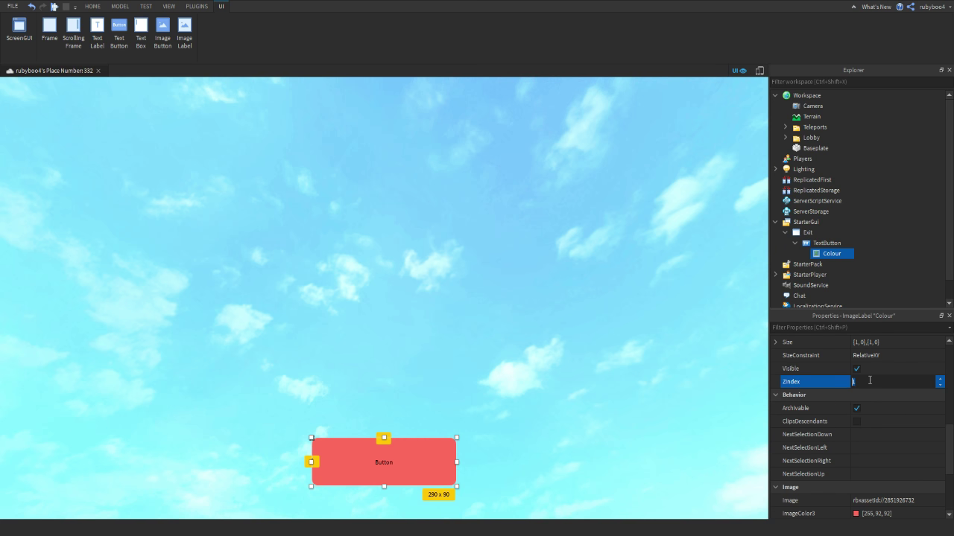
pyautogui.press('Return')
# Step: Duplicate the Colour image inside the TextButton and move the whole button higher in the GUI
pyautogui.hotkey('ctrl', 'd')
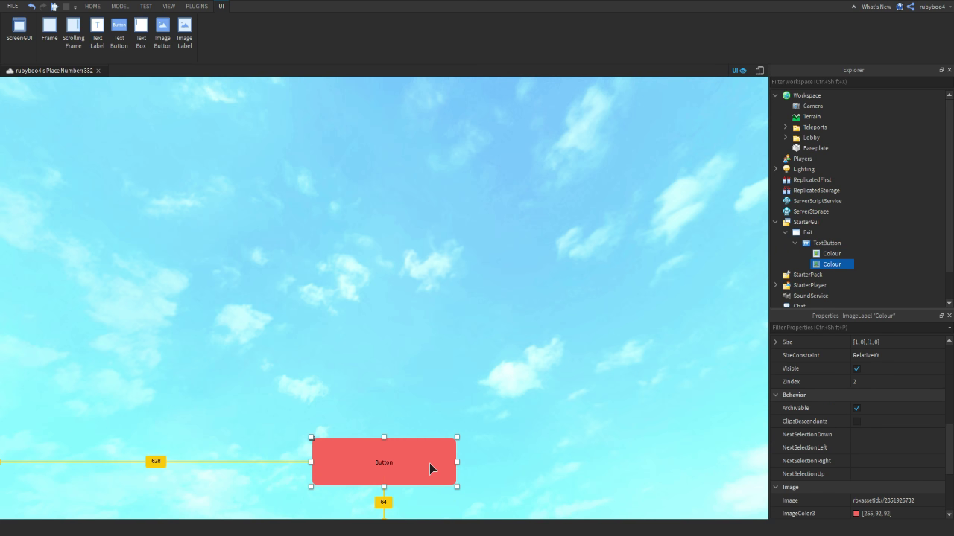
pyautogui.moveTo(429, 464); pyautogui.dragTo(449, 361)
pyautogui.click(830, 265)
pyautogui.click(855, 266)
pyautogui.click(830, 265)
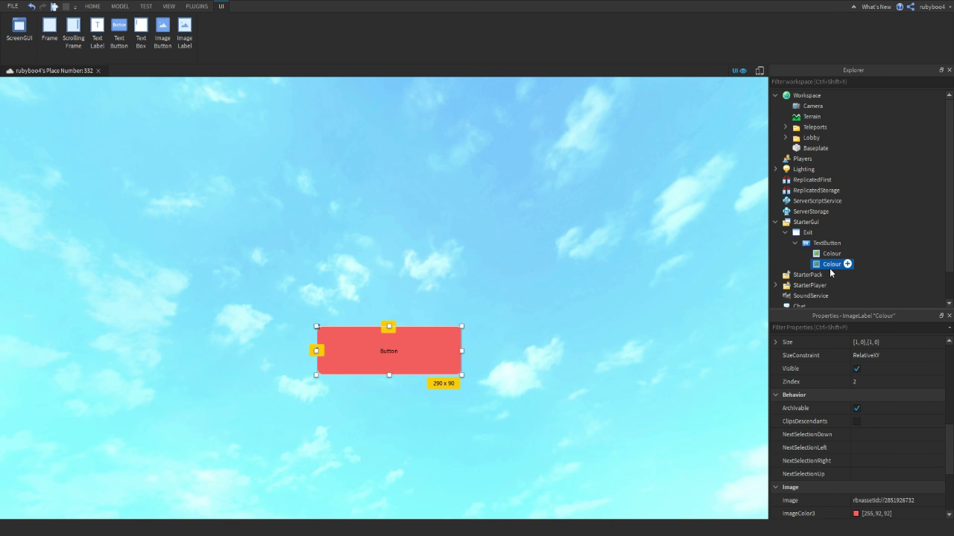
# Step: Set the duplicated Colour image's ImageColor3 to 197, 71, 71 and its ZIndex to 1
pyautogui.scroll(1, 891, 475)
pyautogui.scroll(-3, 886, 471)
pyautogui.click(856, 435)
pyautogui.moveTo(595, 185); pyautogui.dragTo(591, 199)
pyautogui.scroll(2, 882, 447)
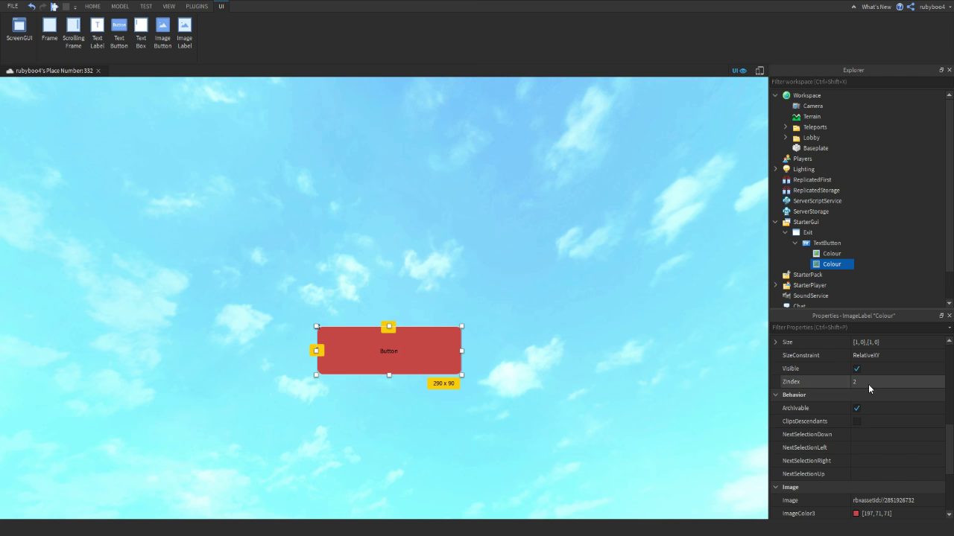
pyautogui.click(867, 384)
pyautogui.write('1')
pyautogui.press('Return')
# Step: Offset the duplicated Colour image downward with a vertical position scale of 0.1 and change its ImageColor3 to 217, 78, 78
pyautogui.scroll(2, 874, 393)
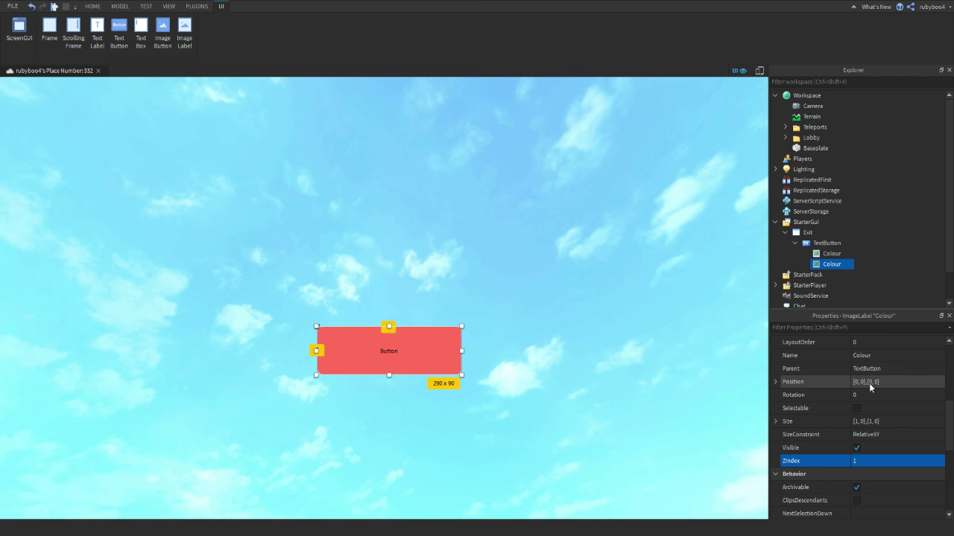
pyautogui.click(870, 385)
pyautogui.write('.1')
pyautogui.press('Return')
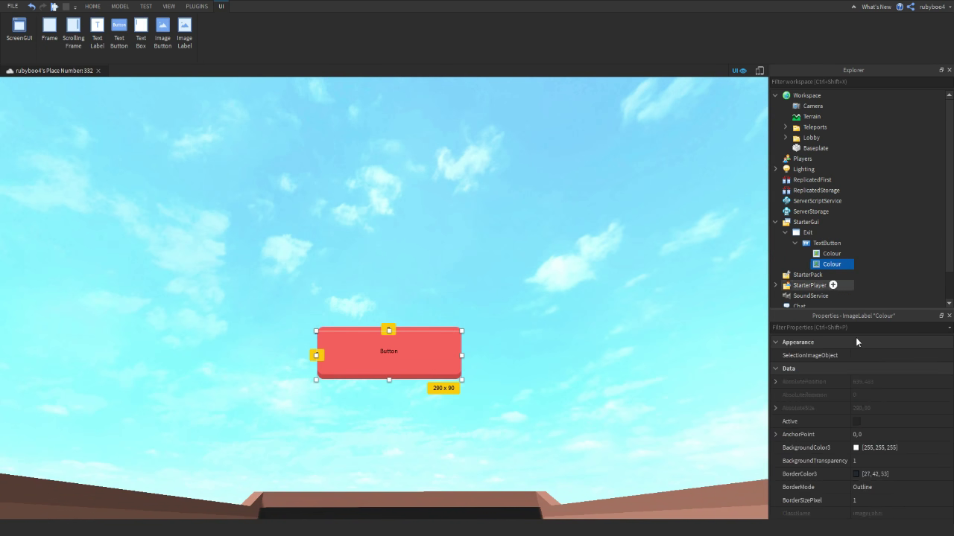
pyautogui.scroll(-7, 868, 388)
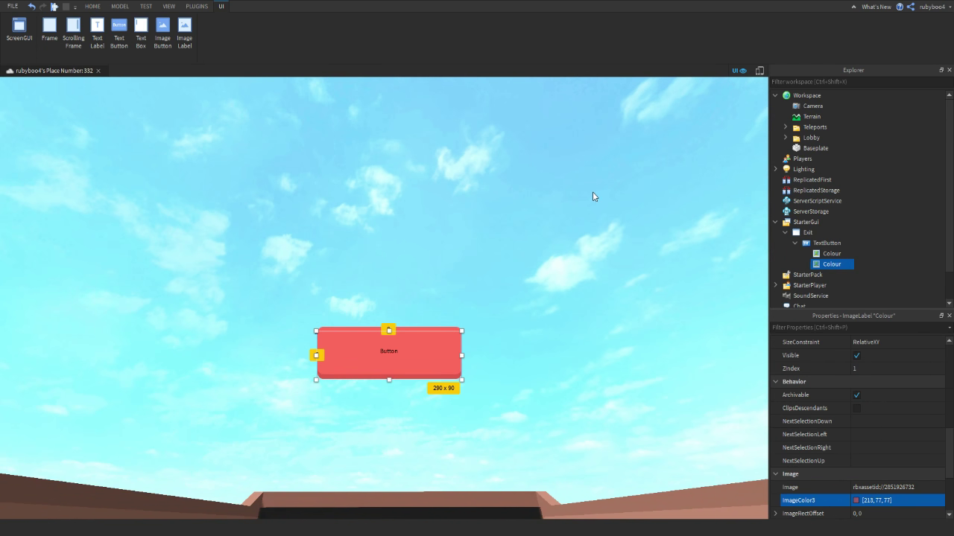
# Step: Rename the darker duplicate as Shadow, lower it to a vertical offset of about 16 pixels, and clear the selection
pyautogui.click(824, 267)
pyautogui.moveTo(418, 384); pyautogui.dragTo(417, 383)
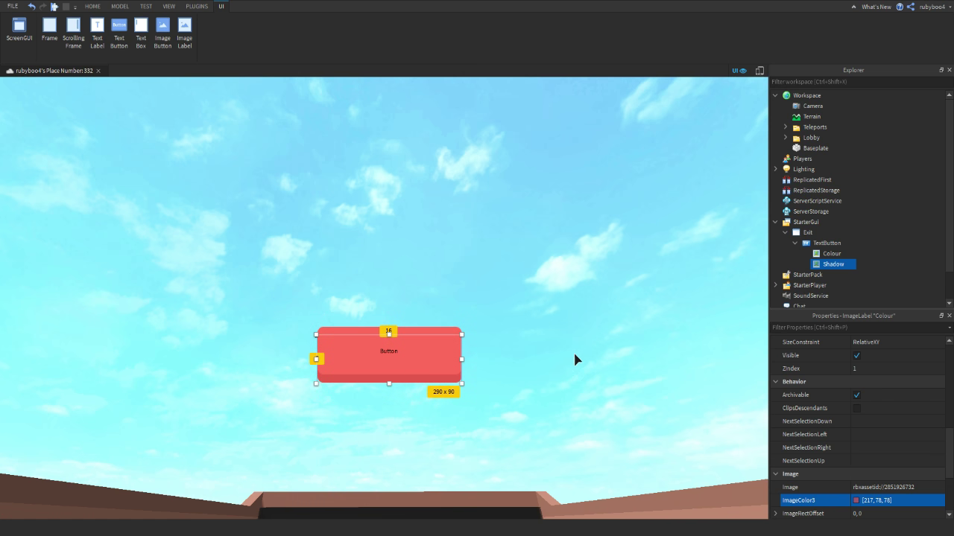
pyautogui.click(575, 355)
pyautogui.moveTo(575, 355); pyautogui.dragTo(297, 352, button='right')
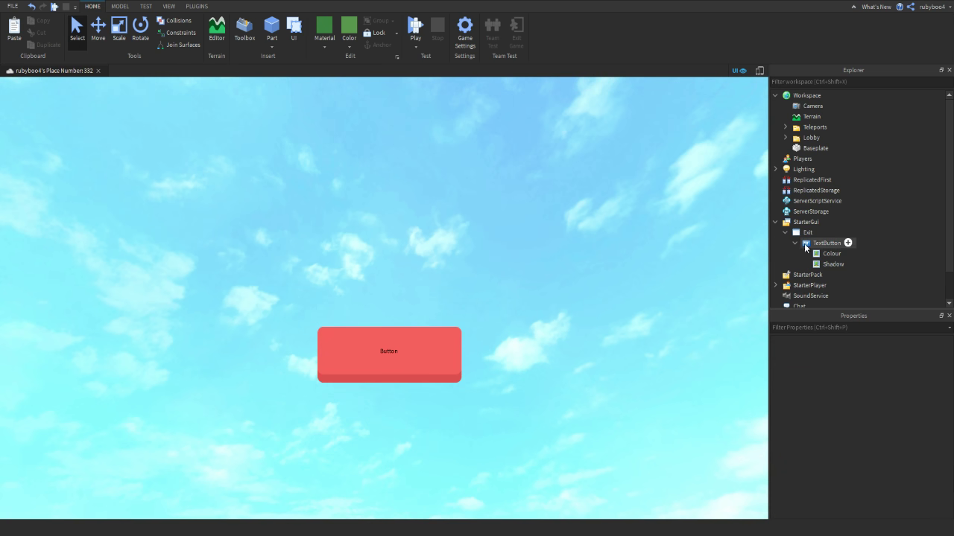
# Step: Set the TextButton's text to EXIT
pyautogui.click(805, 244)
pyautogui.scroll(-10, 872, 440)
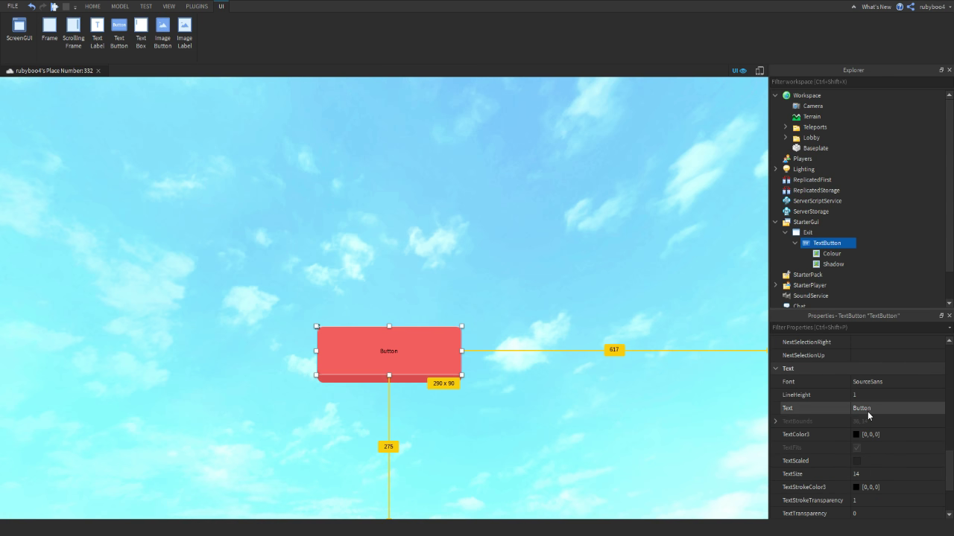
pyautogui.click(867, 411)
pyautogui.press('BackSpace')
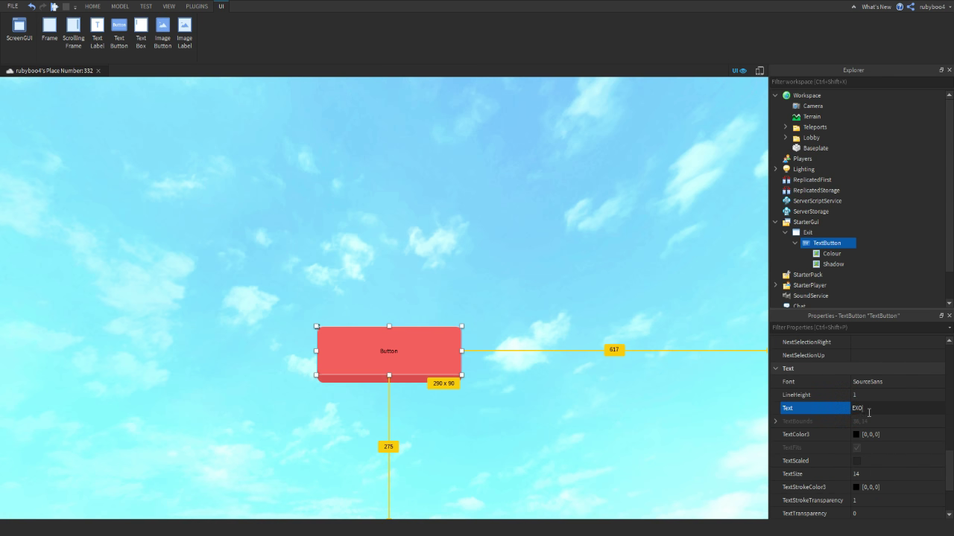
pyautogui.write('EXIT')
pyautogui.press('Return')
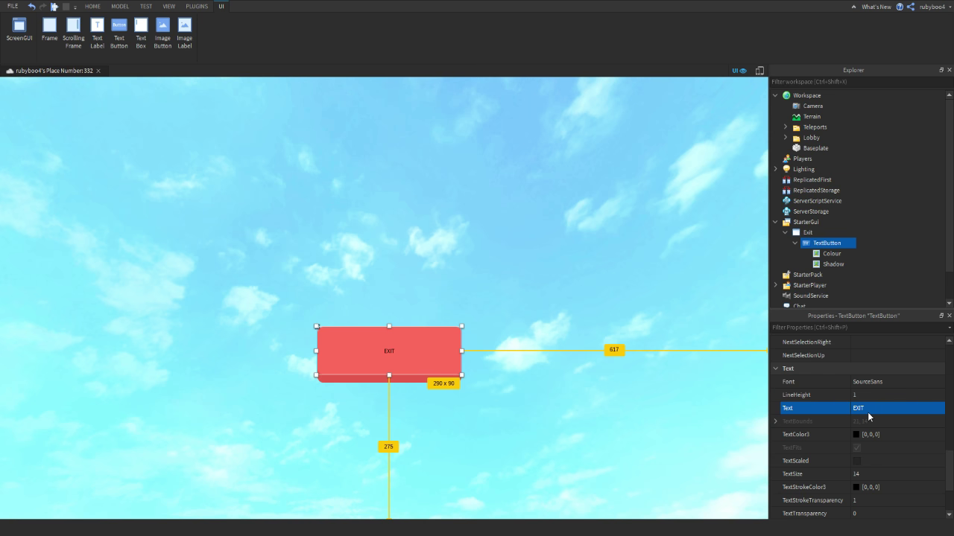
# Step: Style the EXIT text with TextScaled enabled, the SourceSansBold font and TextColor3 set to 255, 255, 255
pyautogui.click(857, 461)
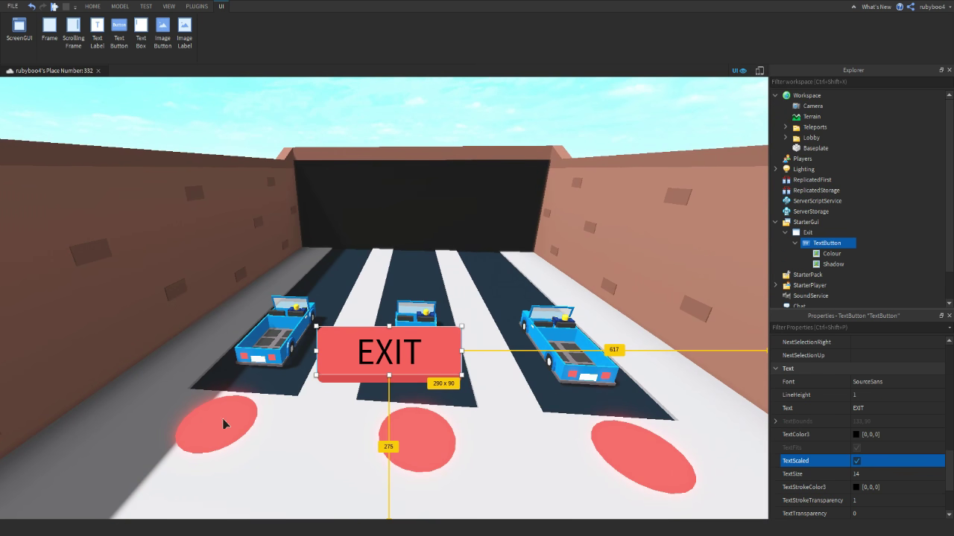
pyautogui.moveTo(538, 252); pyautogui.dragTo(540, 247, button='right')
pyautogui.scroll(2, 905, 412)
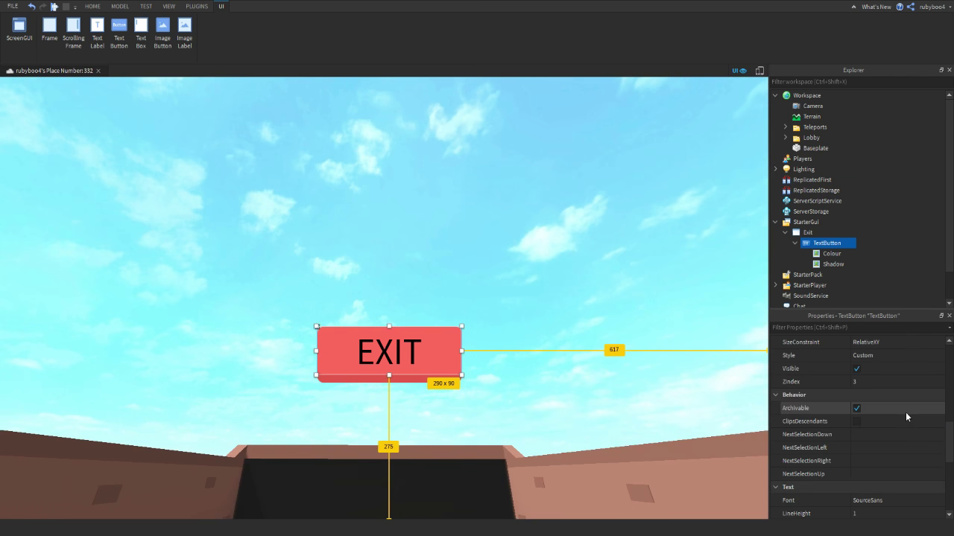
pyautogui.click(879, 421)
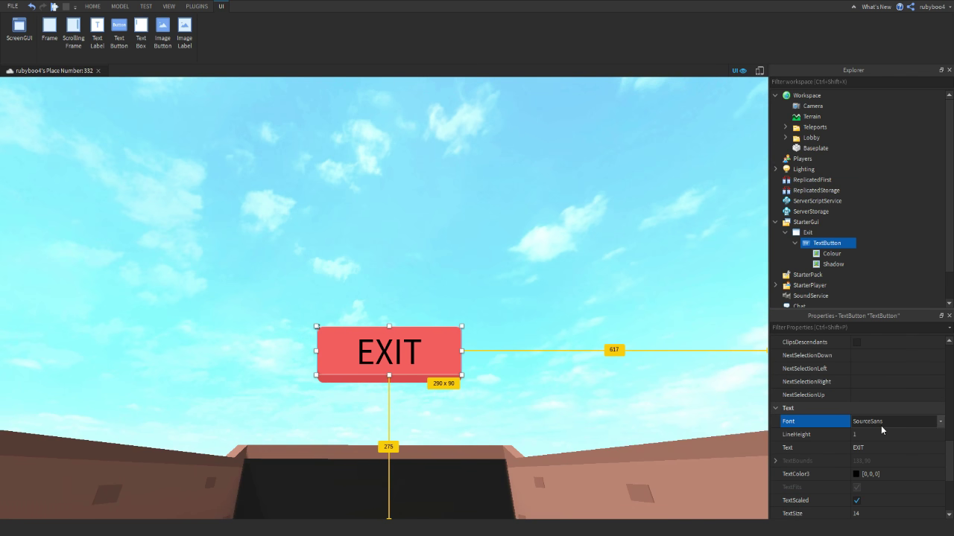
pyautogui.click(885, 479)
pyautogui.click(857, 474)
pyautogui.moveTo(592, 227); pyautogui.dragTo(592, 176)
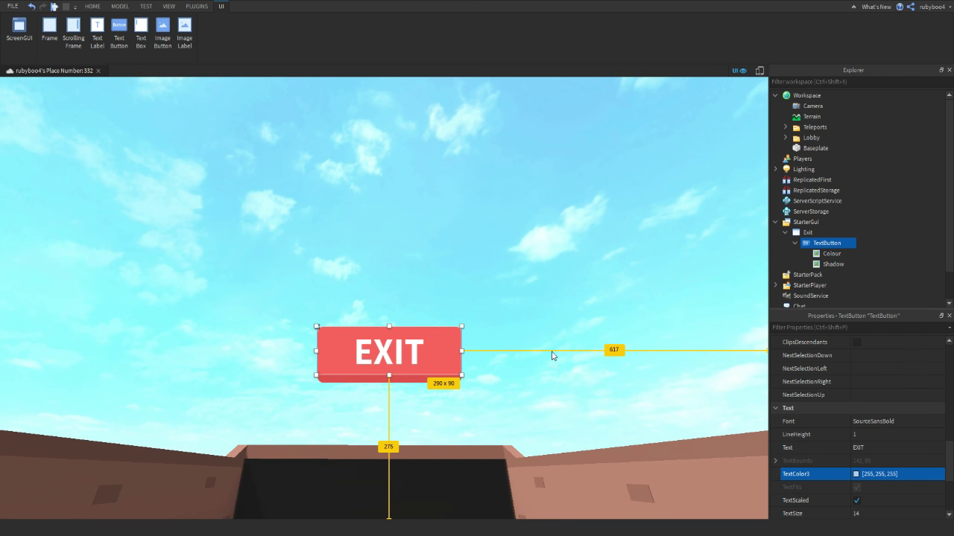
pyautogui.click(559, 344)
pyautogui.moveTo(559, 345); pyautogui.dragTo(558, 331, button='right')
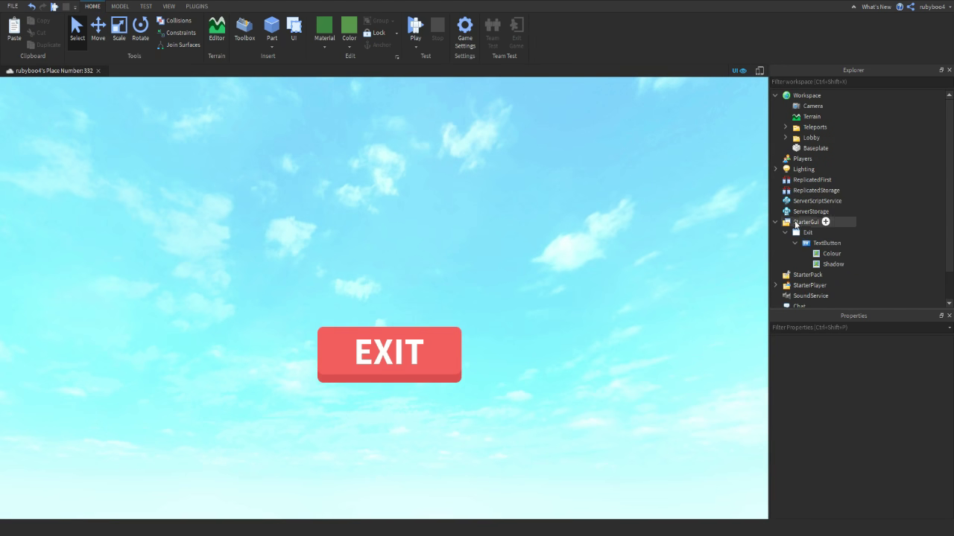
# Step: Rename the TextButton as ExitCar
pyautogui.click(820, 243)
pyautogui.press('F2')
pyautogui.write('E')
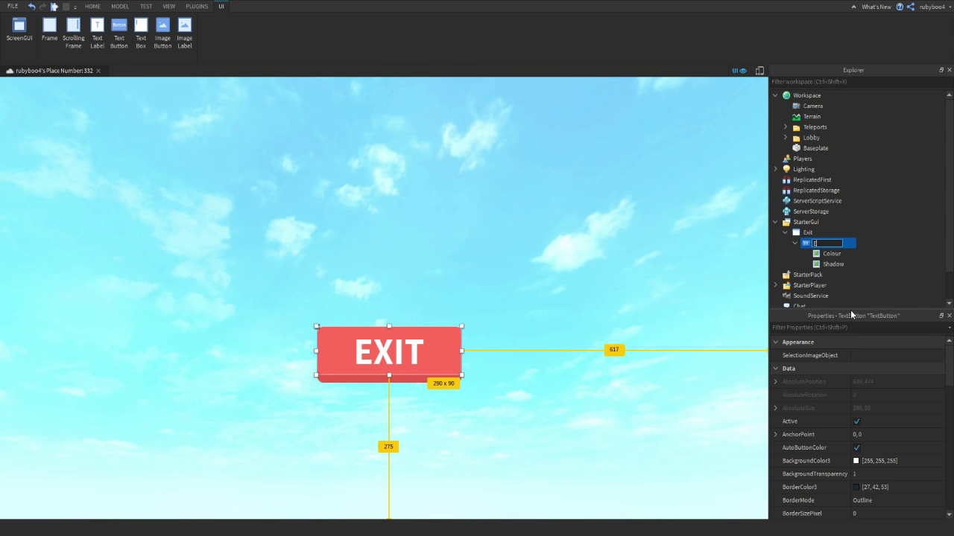
pyautogui.write('xitCar')
pyautogui.press('Return')
# Step: Move the EXIT button straight down to the lower middle of the game screen and clear the selection
pyautogui.moveTo(441, 337); pyautogui.dragTo(440, 453)
pyautogui.click(474, 346)
pyautogui.moveTo(474, 347)
pyautogui.mouseDown(button='right')
pyautogui.moveTo(474, 368)
pyautogui.moveTo(477, 355)
pyautogui.mouseUp(button='right')
pyautogui.press('w')
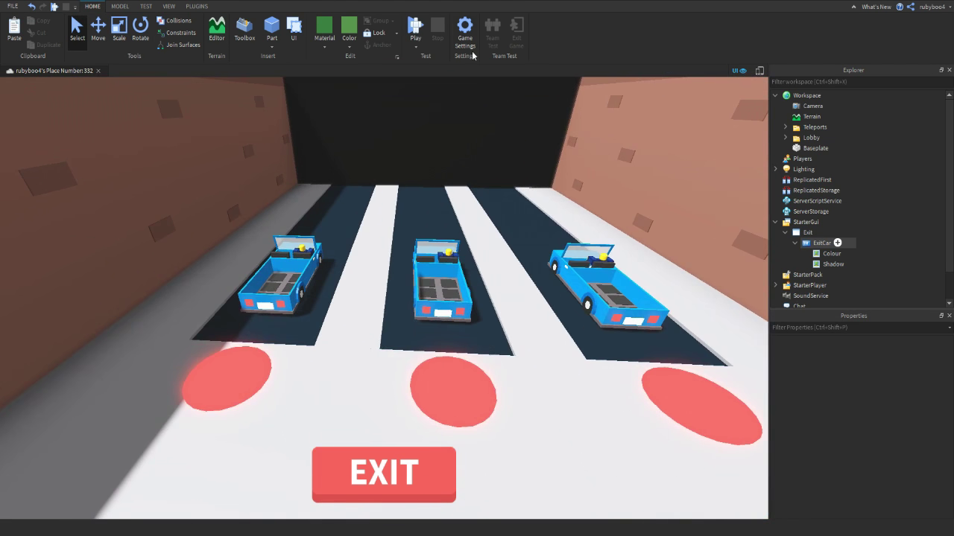
# Step: Playtest the lobby by walking the character around the cars and red pads with the EXIT button on screen, and stop the test
pyautogui.click(416, 28)
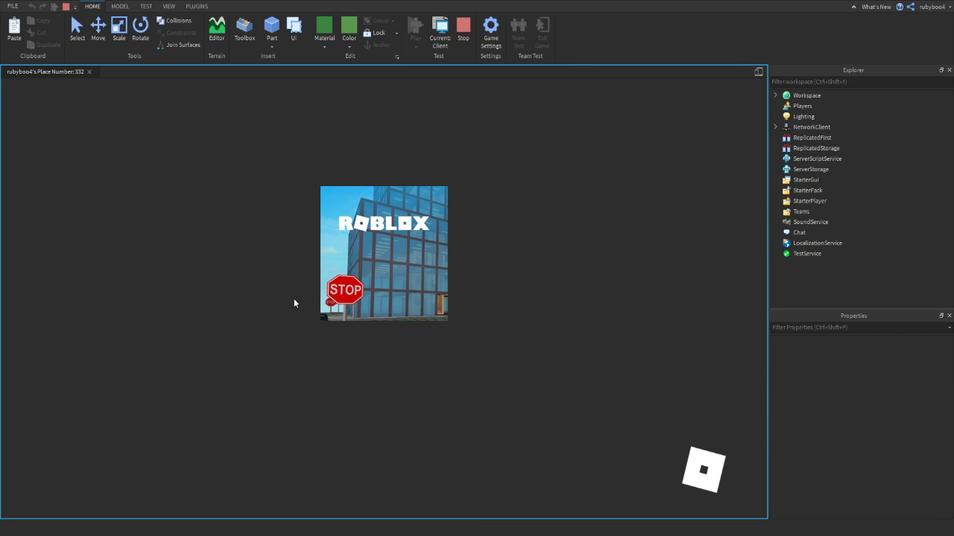
pyautogui.press('w')
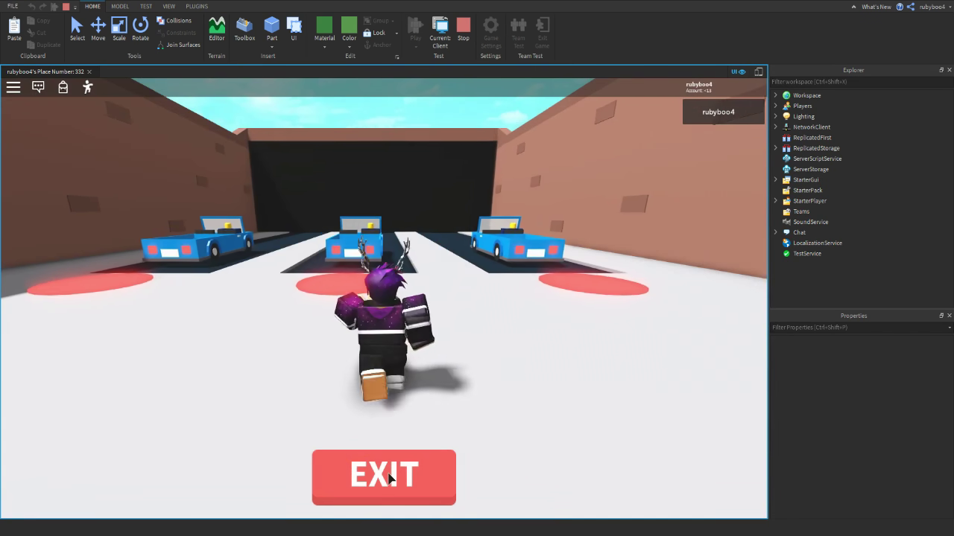
pyautogui.press('w')
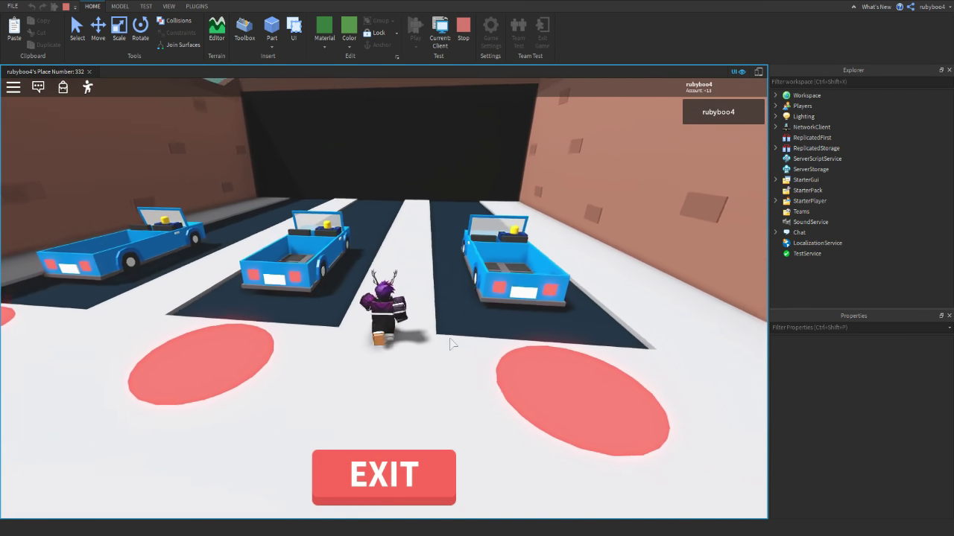
pyautogui.press('w')
pyautogui.moveTo(450, 344); pyautogui.dragTo(450, 344, button='right')
pyautogui.press('a')
pyautogui.scroll(-2, 450, 344)
pyautogui.scroll(2, 338, 325)
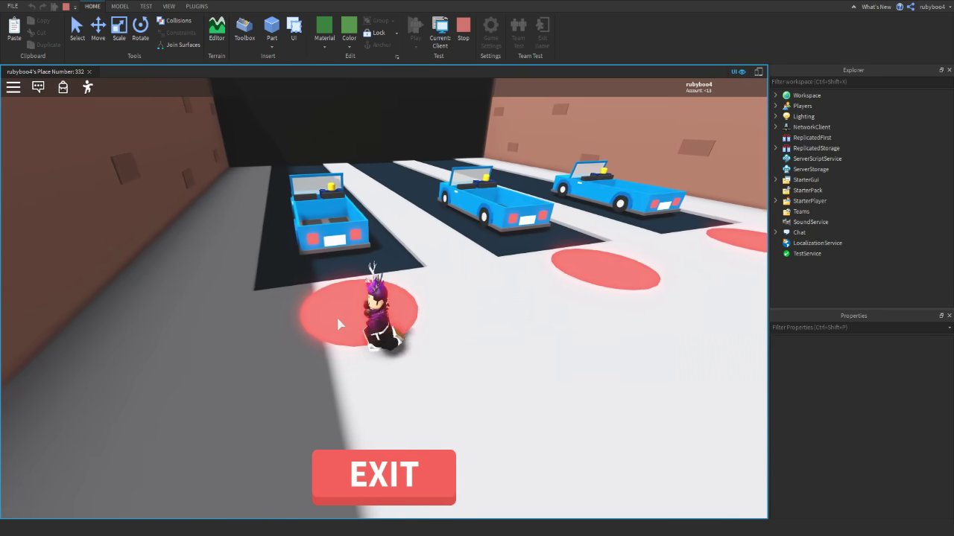
pyautogui.moveTo(338, 325); pyautogui.dragTo(337, 325, button='right')
pyautogui.press('w')
pyautogui.press('d')
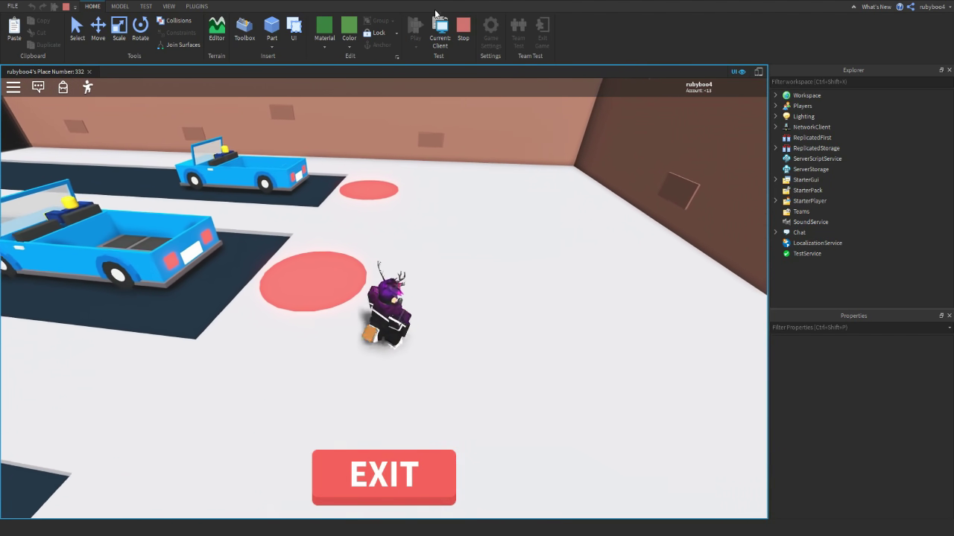
pyautogui.click(468, 34)
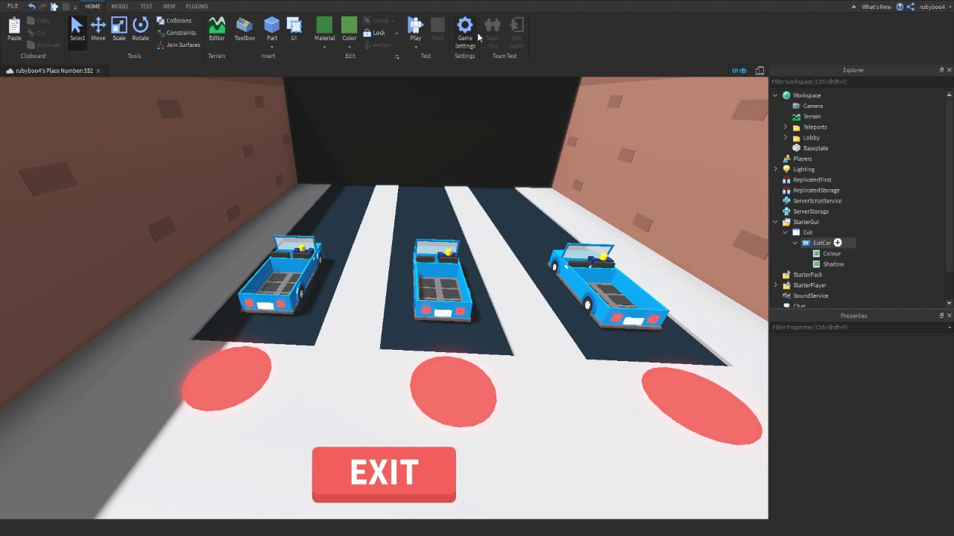
pyautogui.moveTo(698, 209); pyautogui.dragTo(698, 208, button='right')
pyautogui.press('s')
pyautogui.press('d')
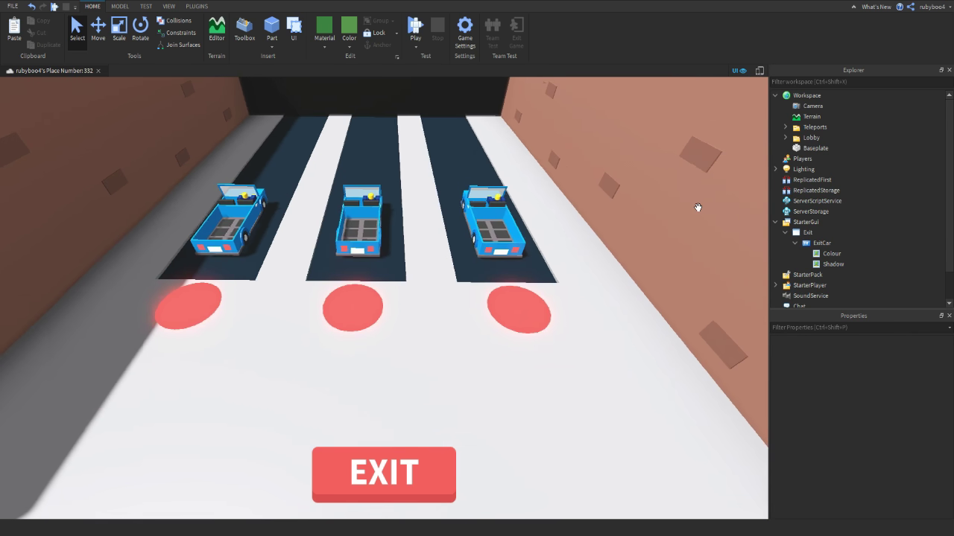
pyautogui.press('a')
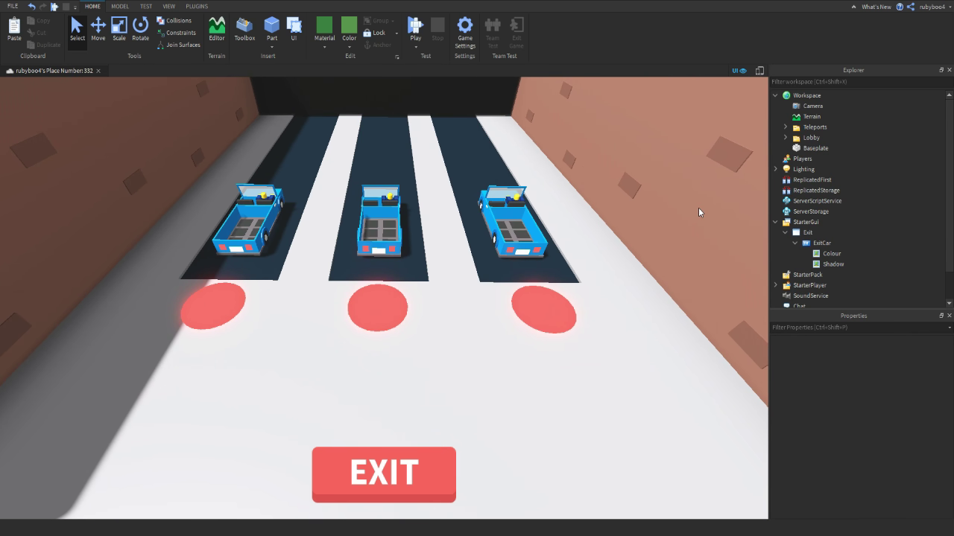
pyautogui.click(796, 243)
pyautogui.click(786, 233)
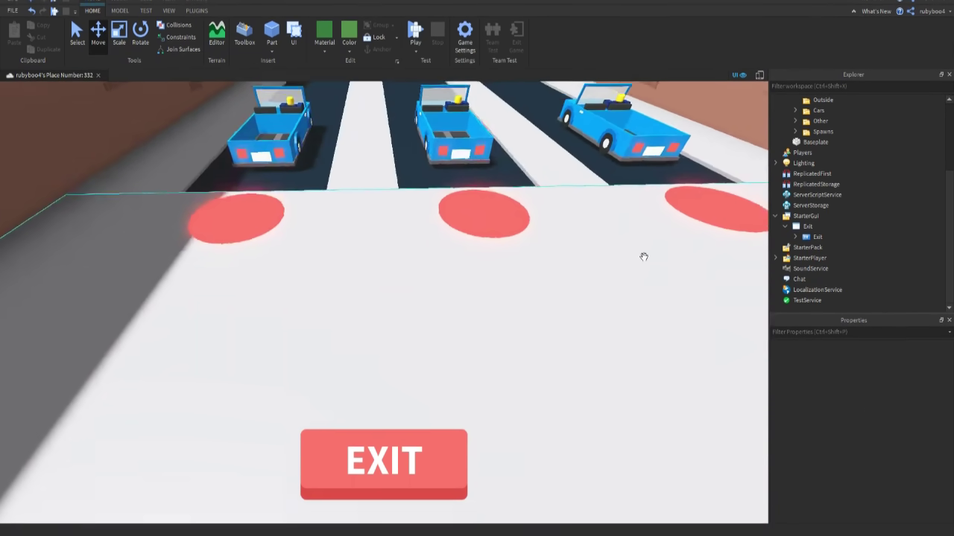
# Step: Add a new script to TeleportPad1, the red pad behind the leftmost car
pyautogui.moveTo(641, 255); pyautogui.dragTo(641, 256, button='right')
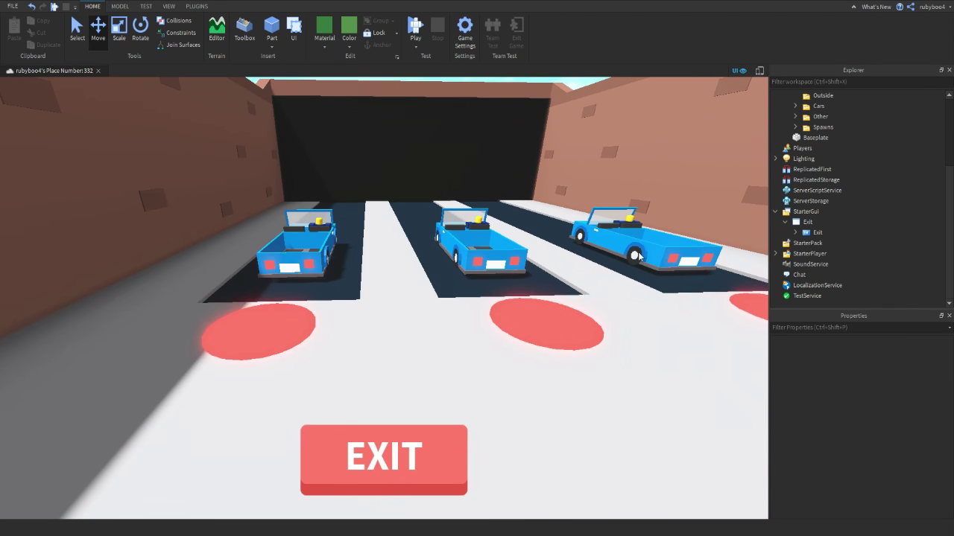
pyautogui.click(291, 323)
pyautogui.press('f')
pyautogui.scroll(2, 881, 164)
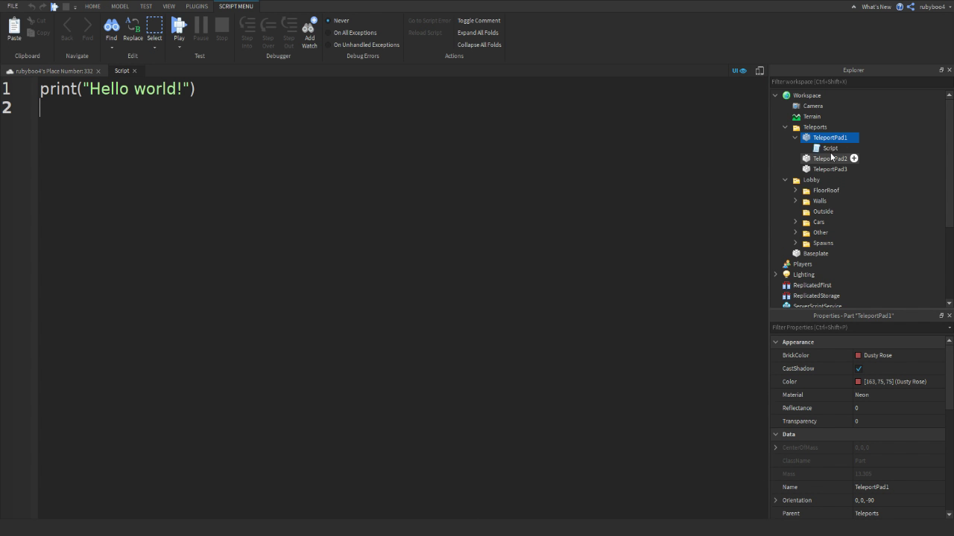
# Step: Rename the script inside TeleportPad1 as ShowGUI
pyautogui.click(832, 148)
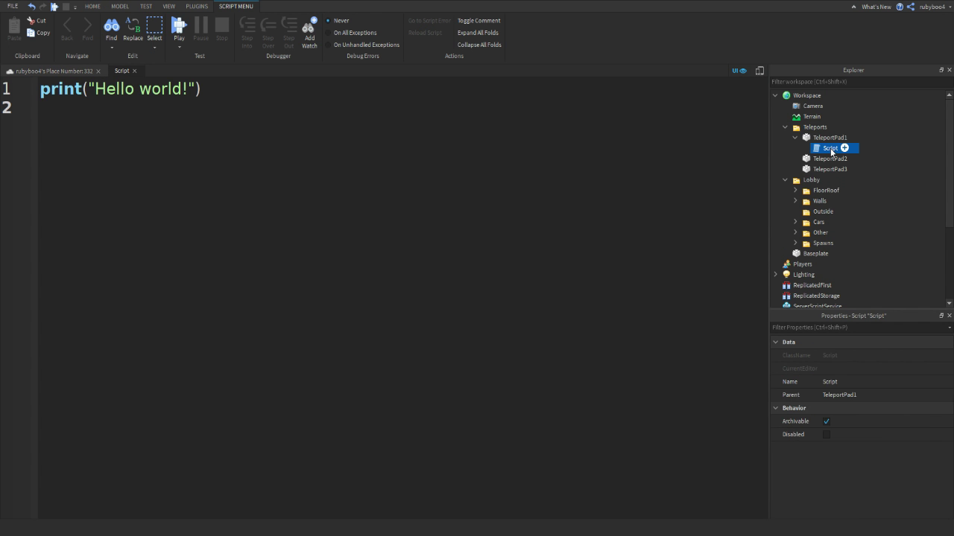
pyautogui.click(840, 381)
pyautogui.write('ShowG')
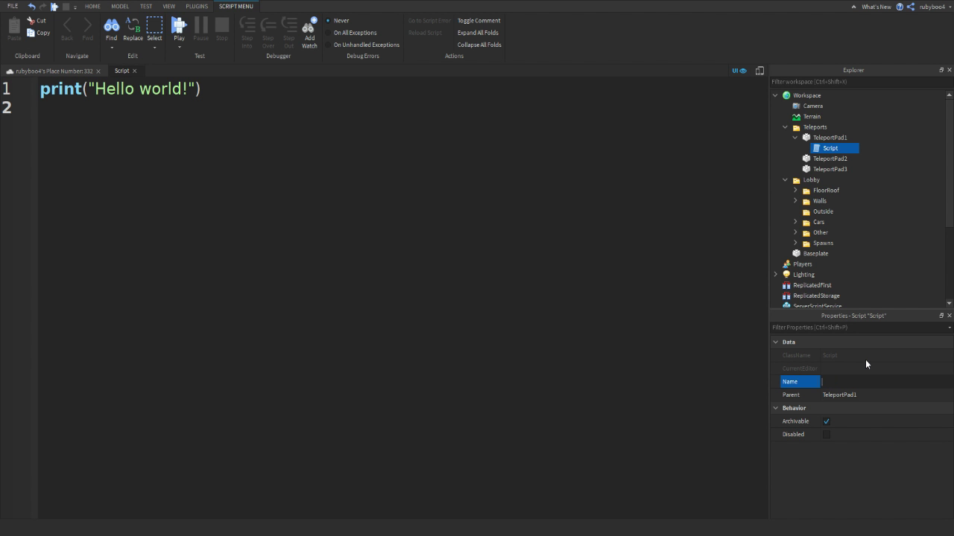
pyautogui.write('UI')
pyautogui.press('Return')
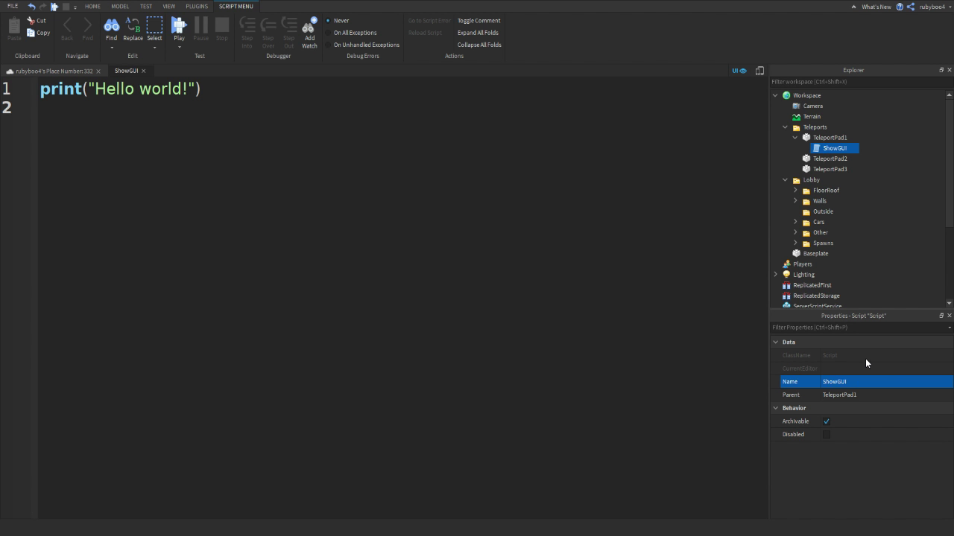
# Step: Replace the script's default code with the start of a variable declaration, local GUI = script
pyautogui.click(270, 293)
pyautogui.hotkey('ctrl', 'a')
pyautogui.press('BackSpace')
pyautogui.write('local gui')
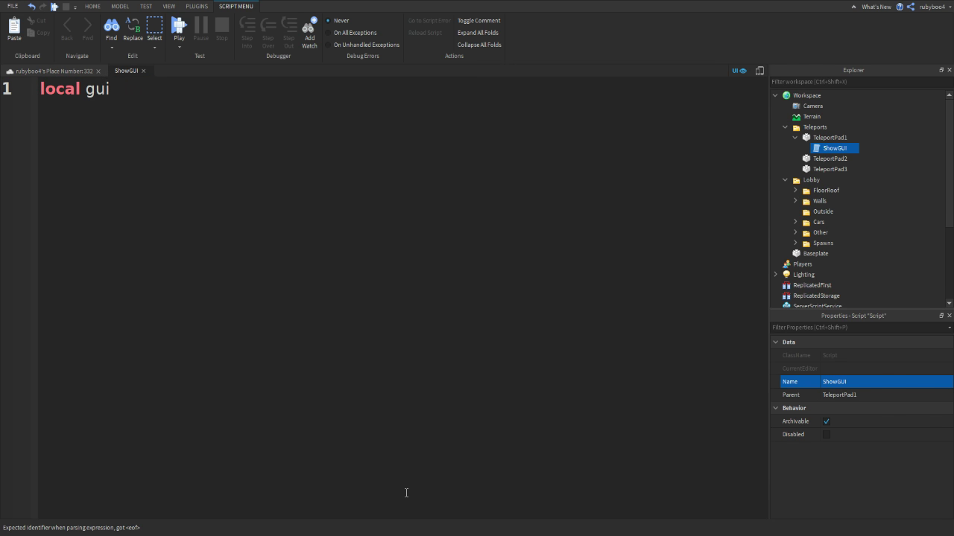
pyautogui.press('BackSpace')
pyautogui.press('BackSpace')
pyautogui.write('GUI ')
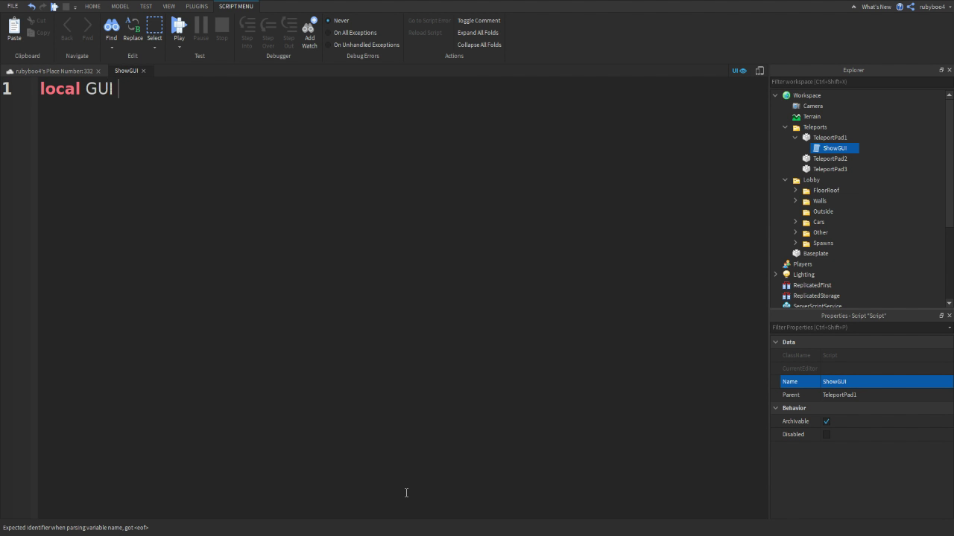
pyautogui.write('= script')
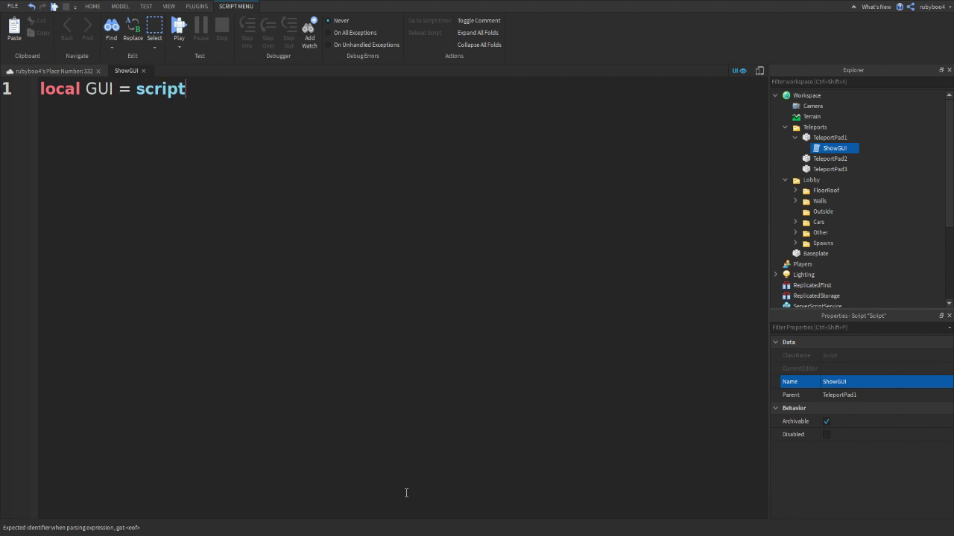
pyautogui.write('.')
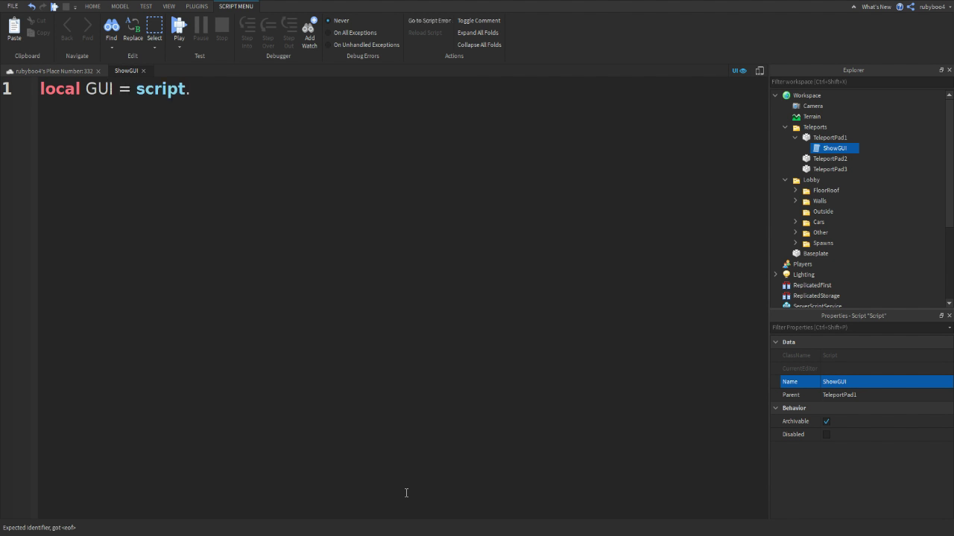
pyautogui.press('BackSpace')
# Step: Move the Exit ScreenGui from StarterGui into the ShowGUI script and complete the GUI variable as script.Exit
pyautogui.scroll(-4, 835, 245)
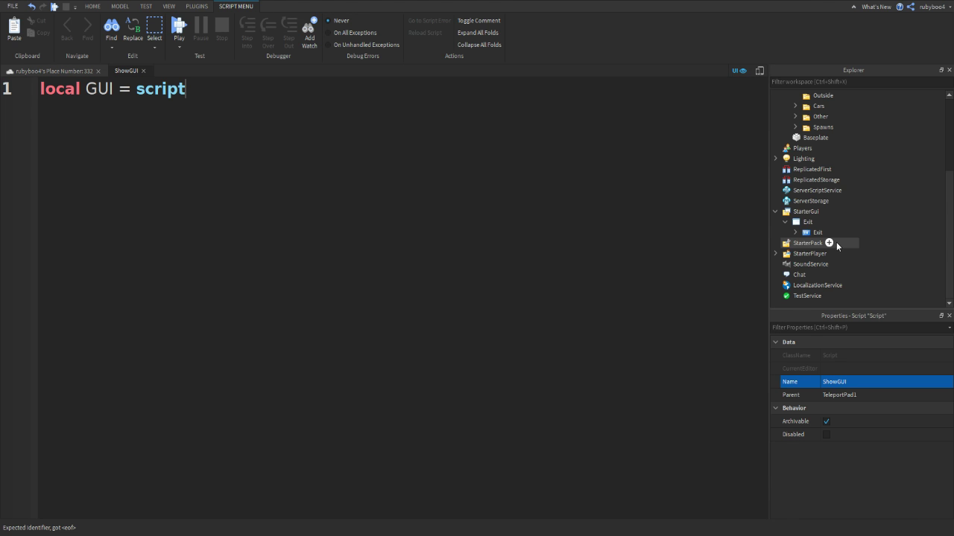
pyautogui.scroll(3, 873, 223)
pyautogui.moveTo(818, 221); pyautogui.dragTo(829, 128)
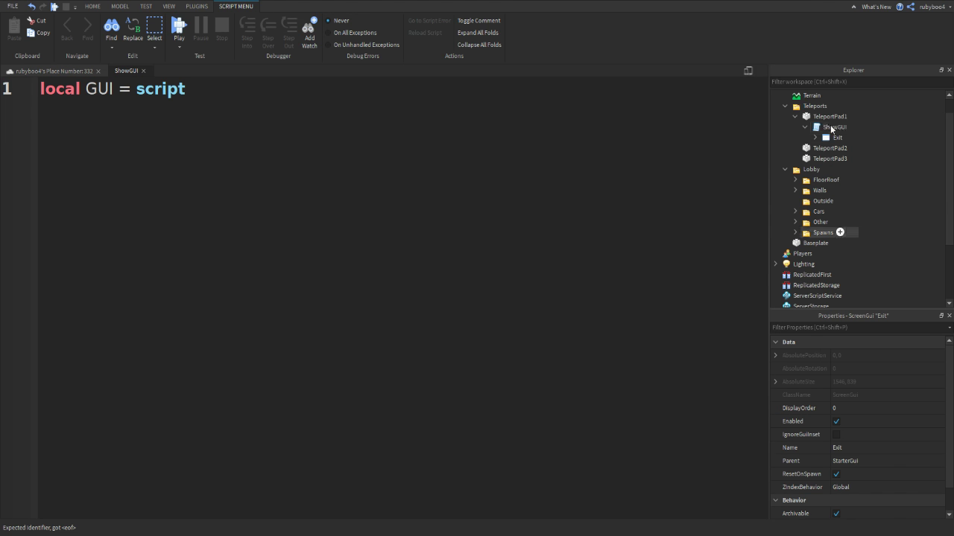
pyautogui.click(822, 126)
pyautogui.click(825, 137)
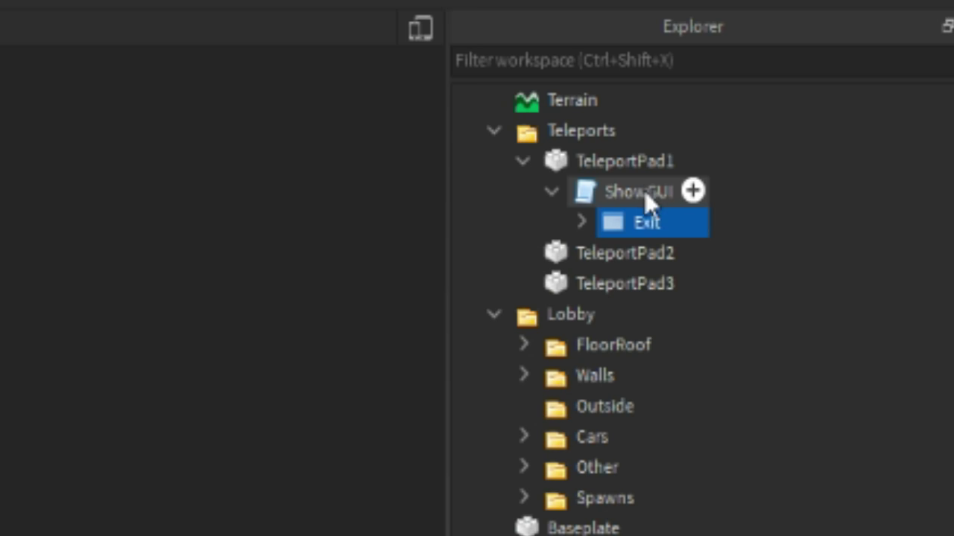
pyautogui.write('.Exit')
pyautogui.press('Return')
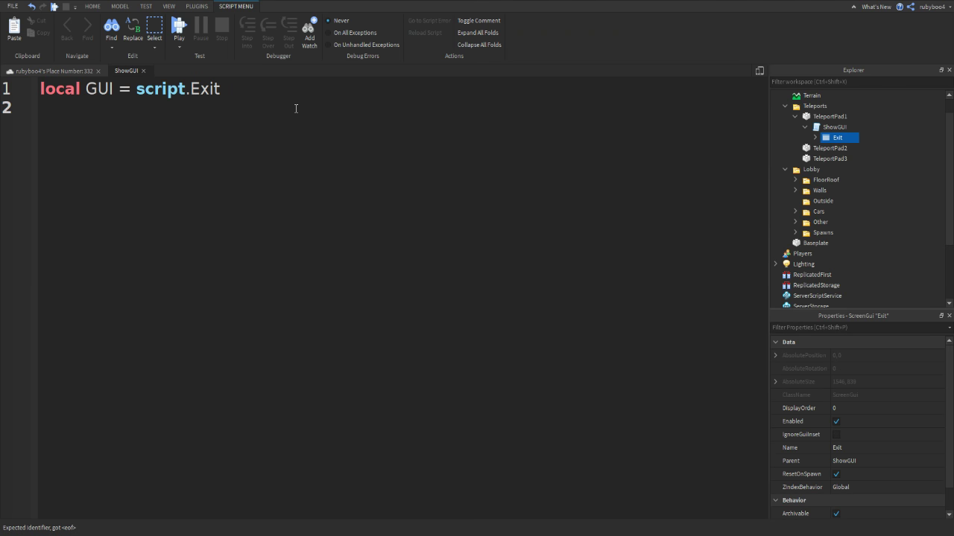
# Step: Add a handler on the script's second line: script.Parent.Touched:connect(function(hit), with its closing end)
pyautogui.write('script.Parent.Y')
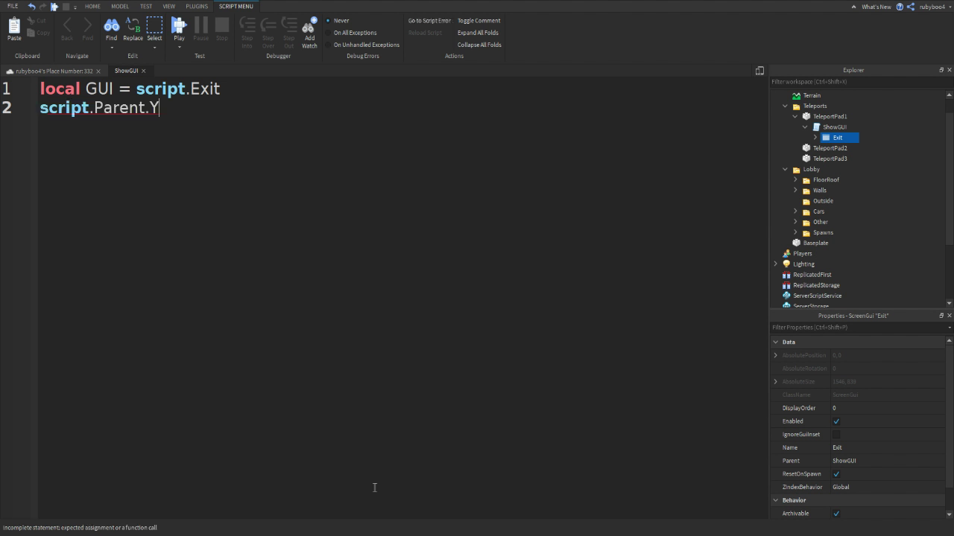
pyautogui.press('BackSpace')
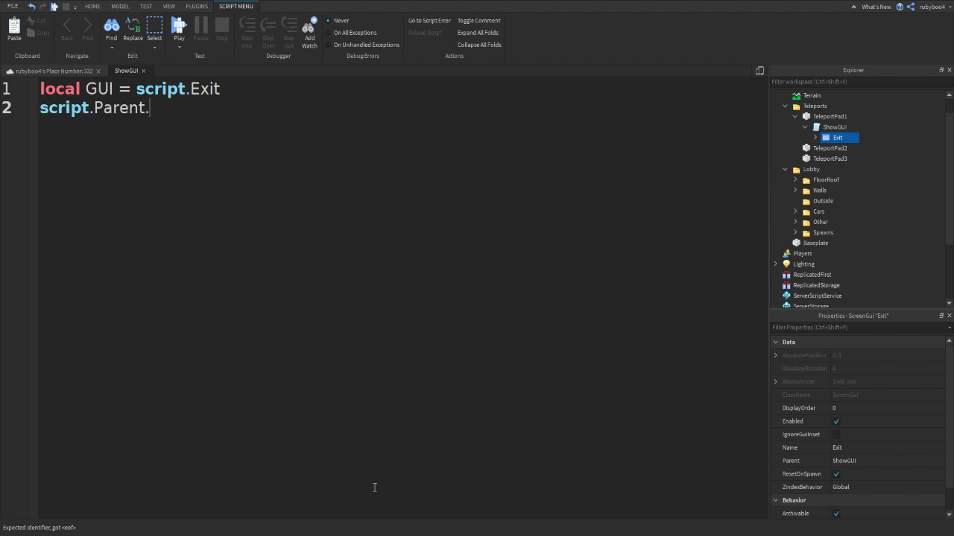
pyautogui.write('Touched:connec')
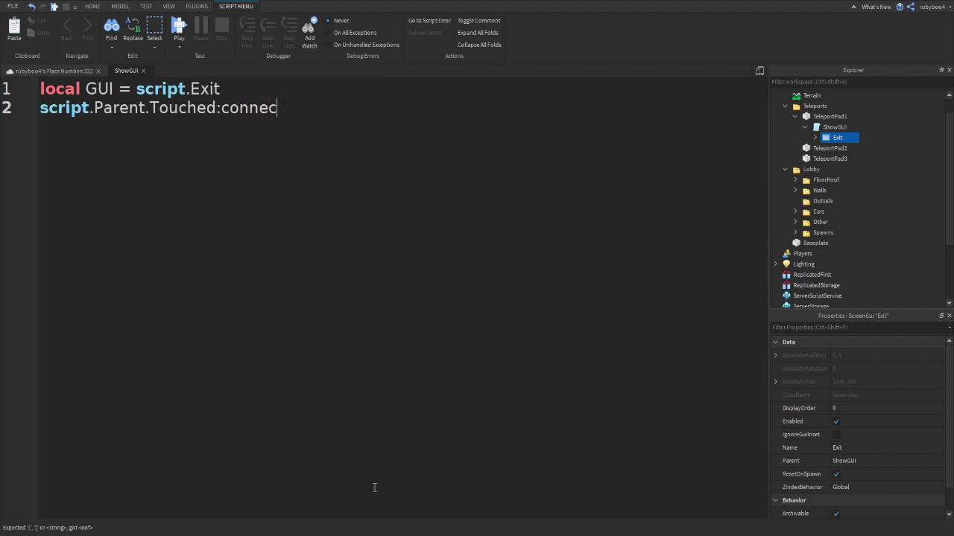
pyautogui.write('t(function(hit')
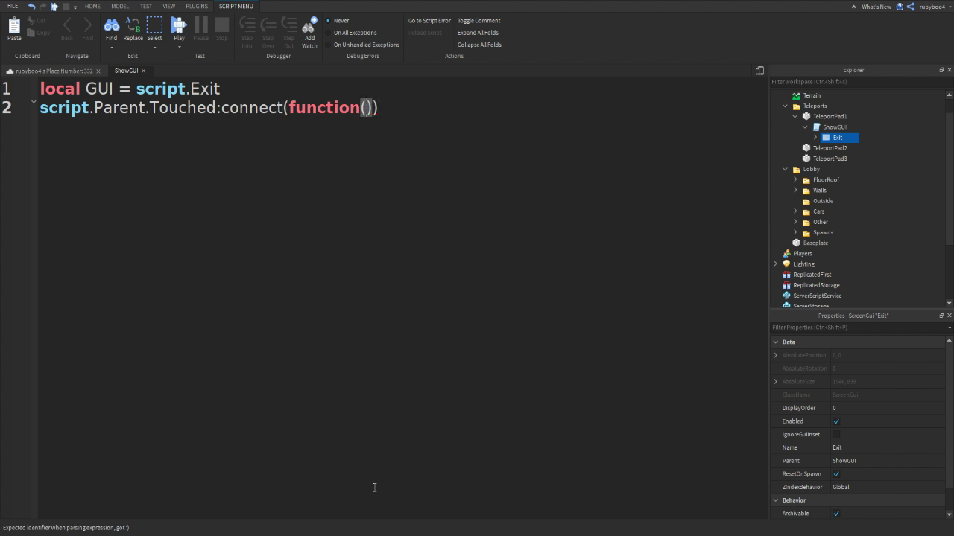
pyautogui.press('Return')
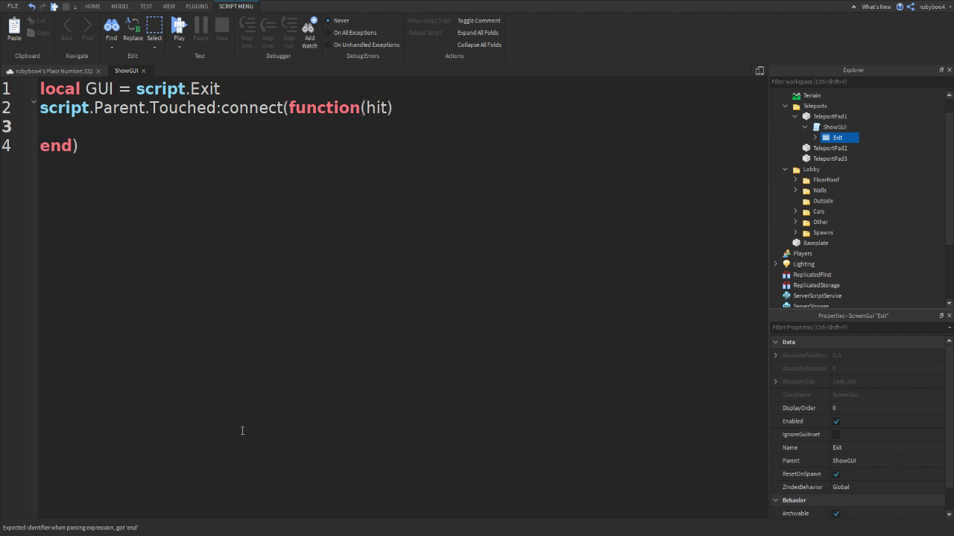
# Step: Inside the touch handler, add the condition if hit.Parent and game.Players:FindFirstChild(hit.Parent.Name) then, with its closing end
pyautogui.write('if hit.Pa')
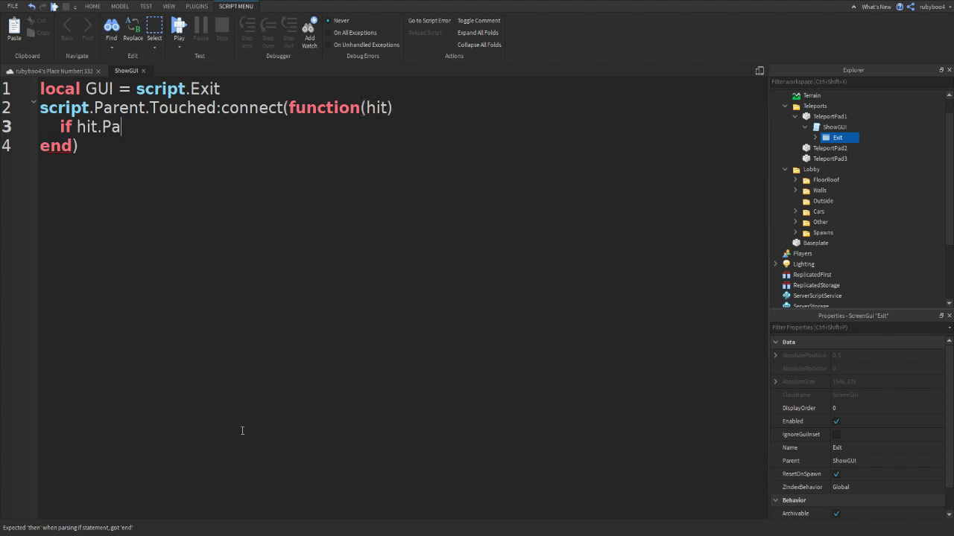
pyautogui.write('rent and ')
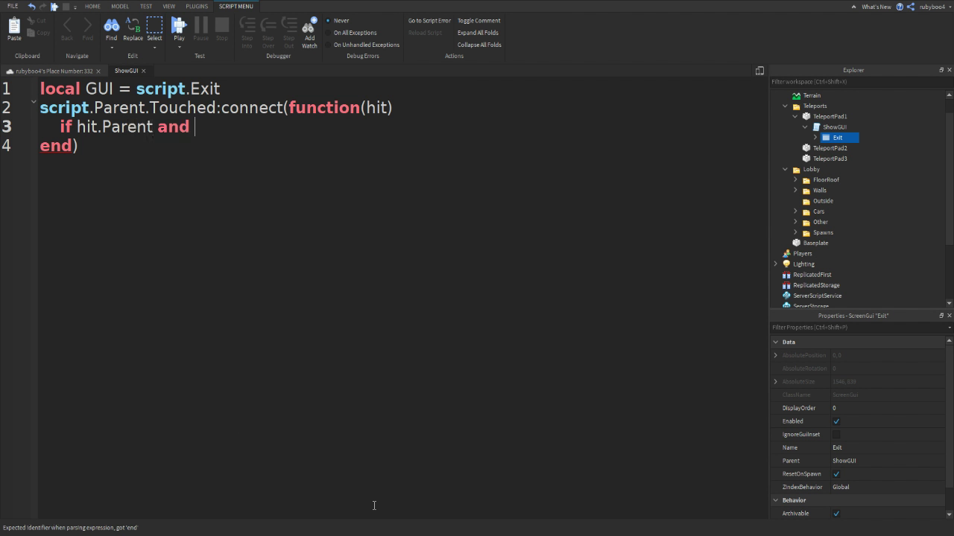
pyautogui.write('game')
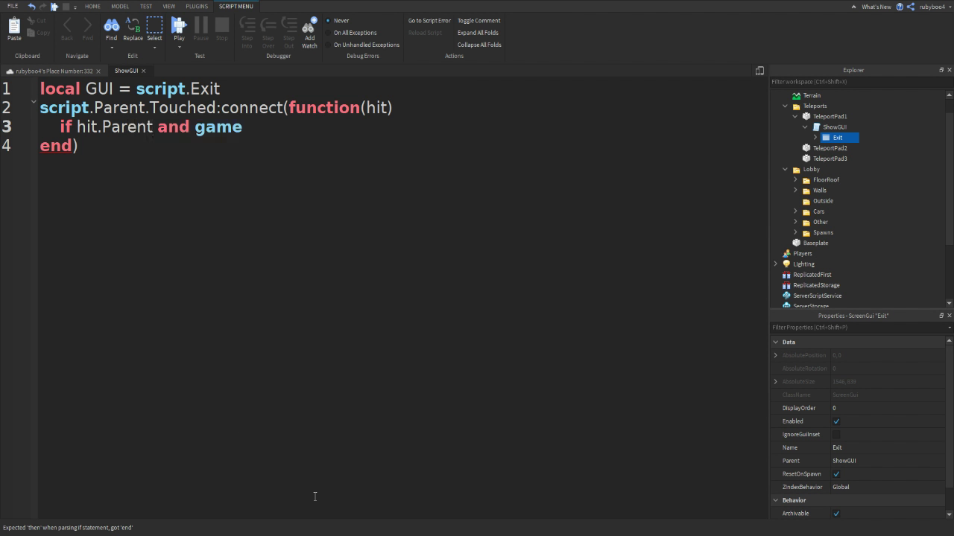
pyautogui.write('.Players;:FindFirs')
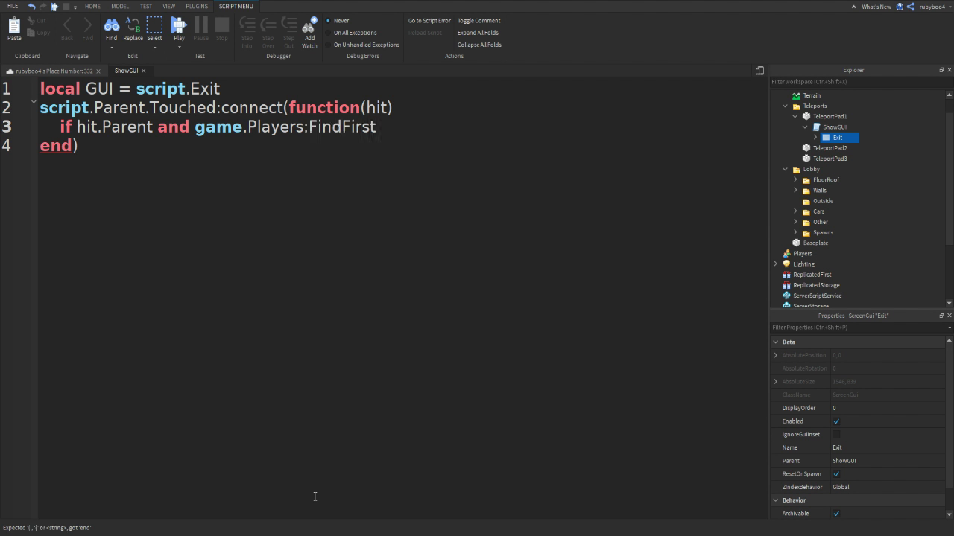
pyautogui.write('t')
pyautogui.press('Tab')
pyautogui.write('hit.Pare')
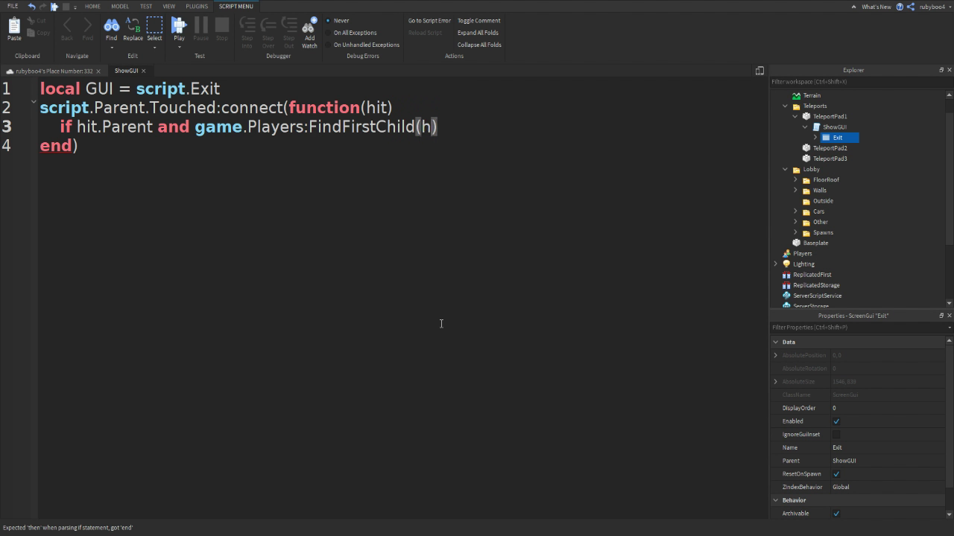
pyautogui.press('BackSpace')
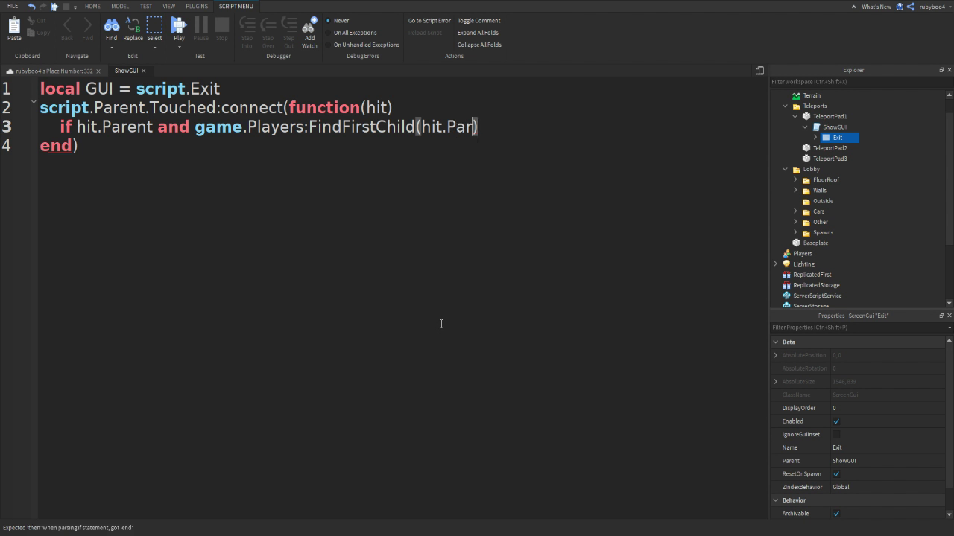
pyautogui.write('ent.Name')
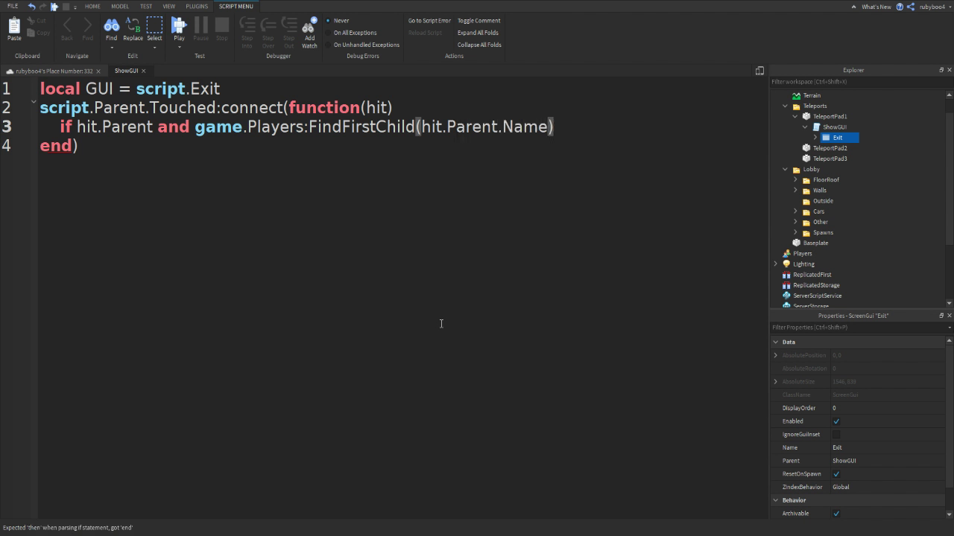
pyautogui.press('End')
pyautogui.write('then')
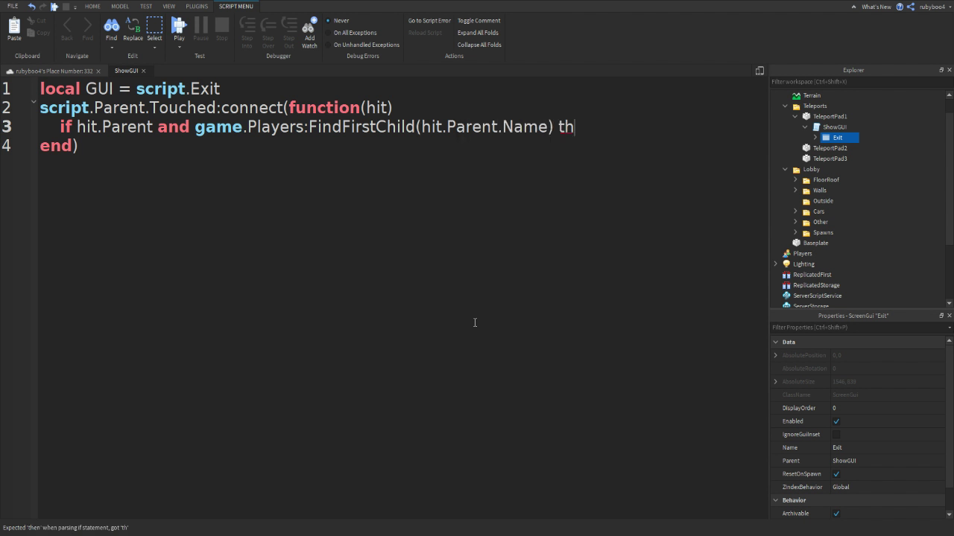
pyautogui.press('Return')
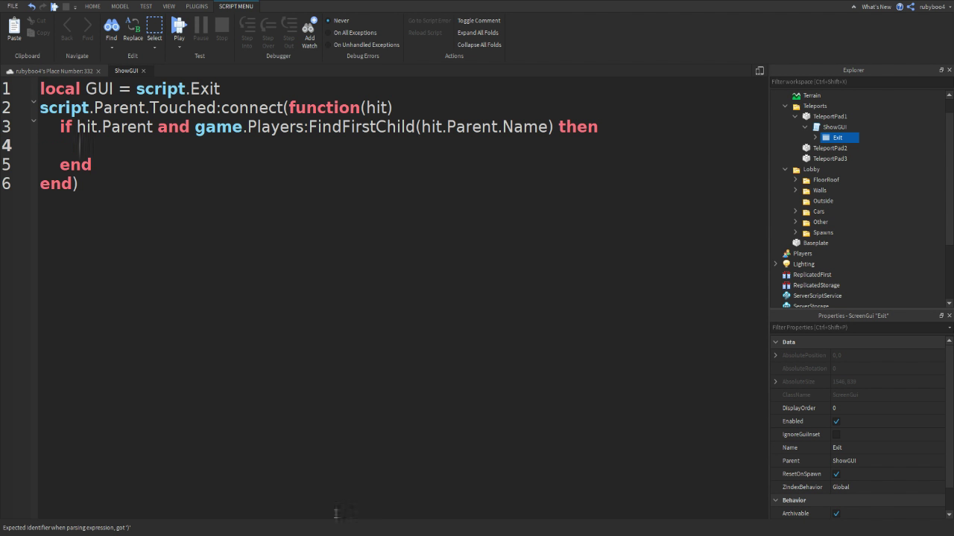
# Step: Inside the if block, declare the touching player as local plr = game.Players[hit.Parent.Name]
pyautogui.write('local plr = game')
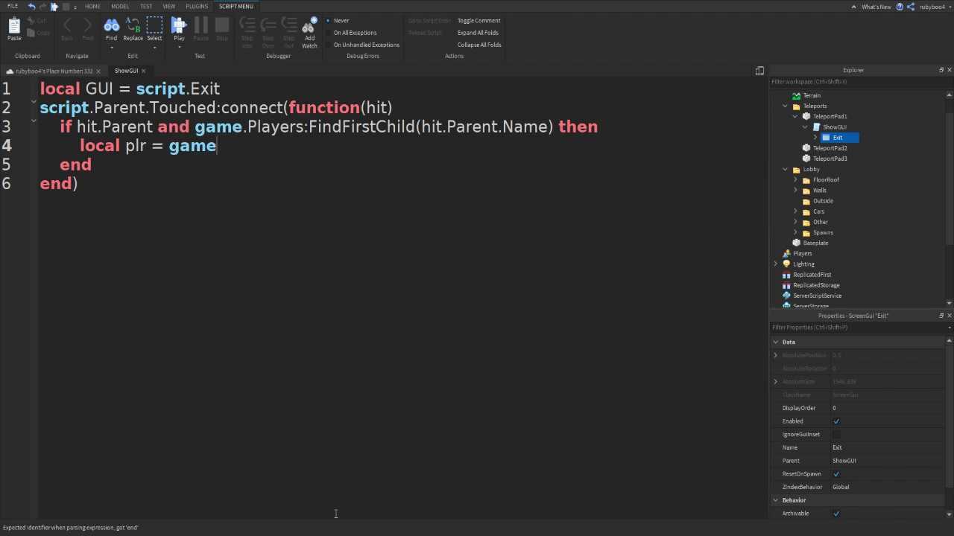
pyautogui.write('.Players[')
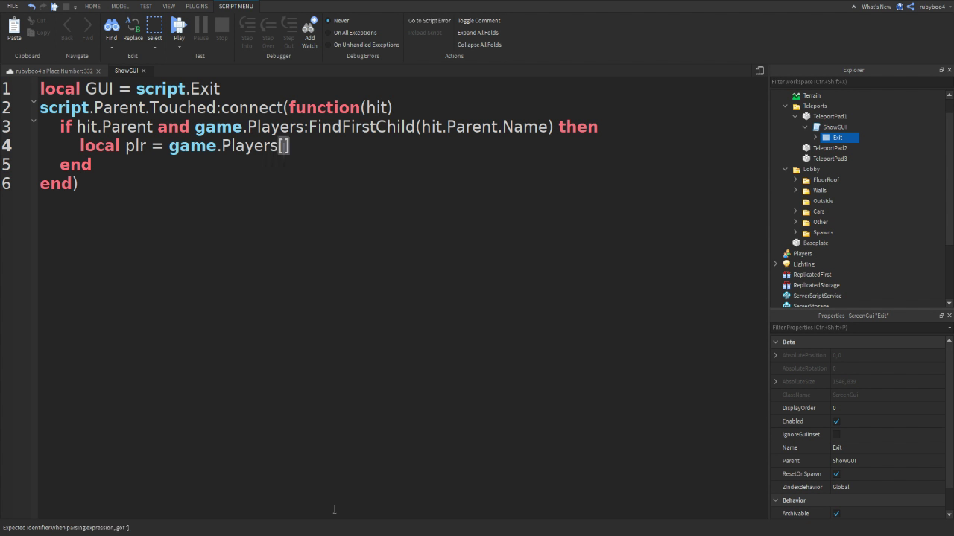
pyautogui.write('hir')
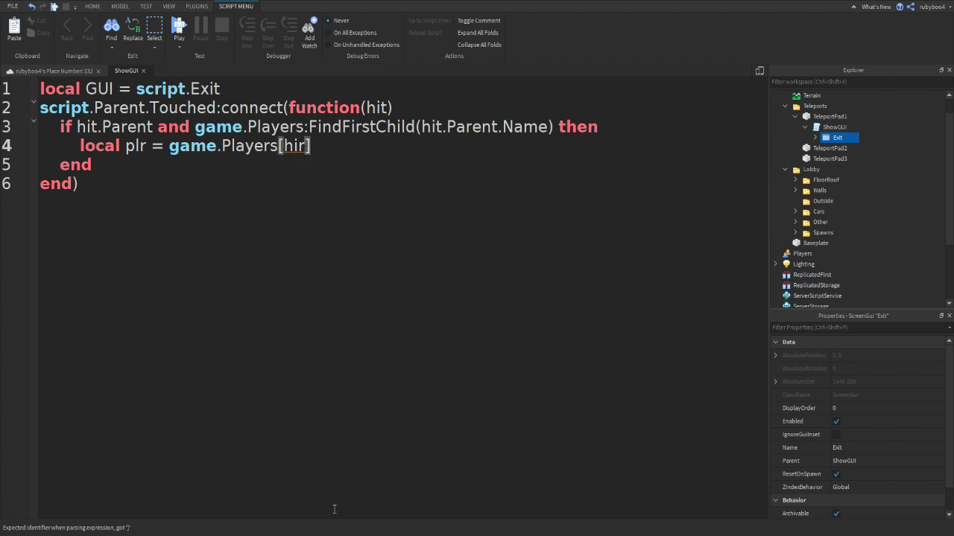
pyautogui.press('BackSpace')
pyautogui.write('t')
pyautogui.write('.Parent.Name')
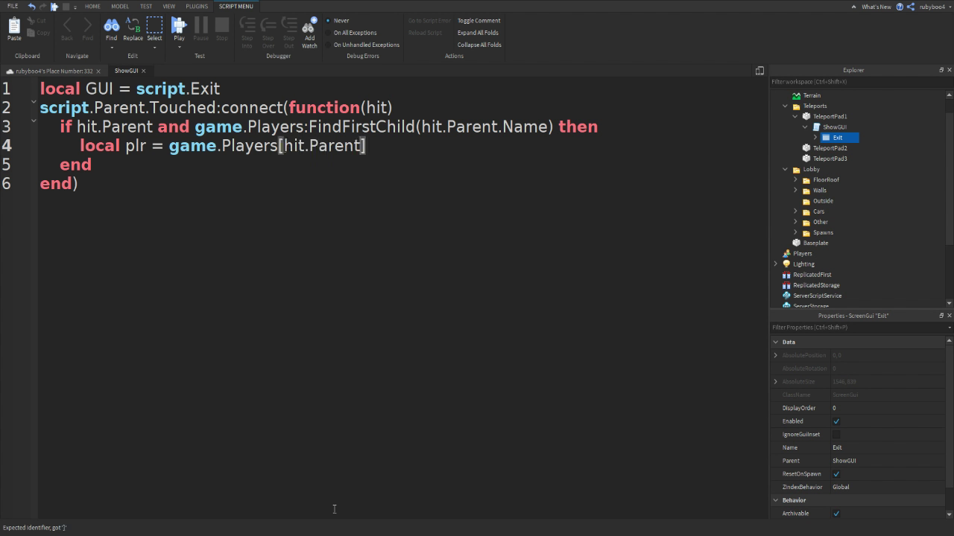
pyautogui.press('End')
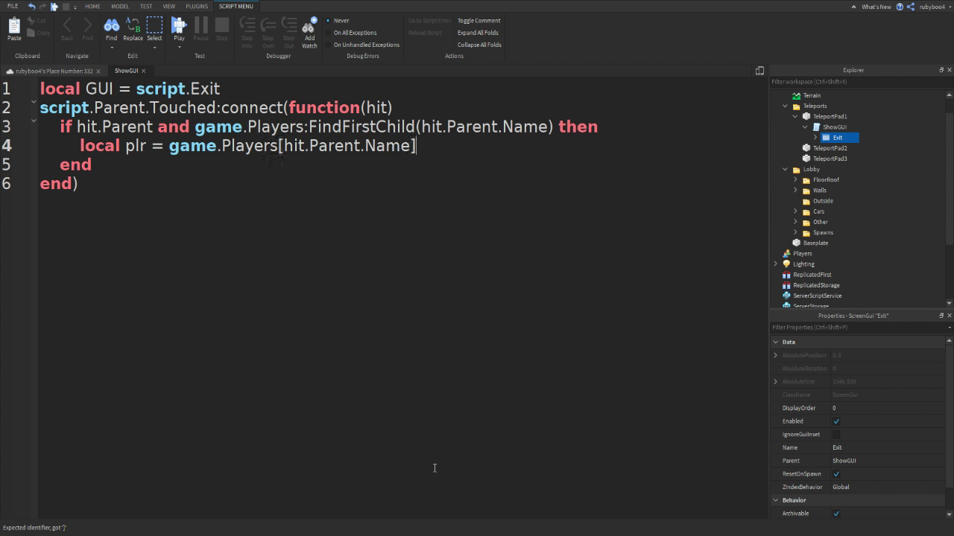
pyautogui.press('Return')
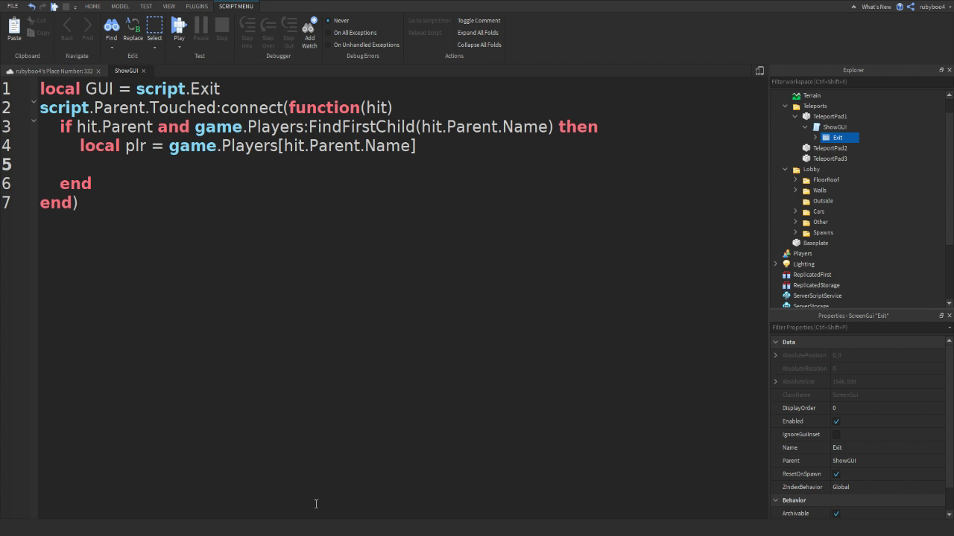
# Step: Below the plr variable, start a nested condition reading if plr:FindFirstChild("PlayerGui") and not
pyautogui.write('if plr:FindFits')
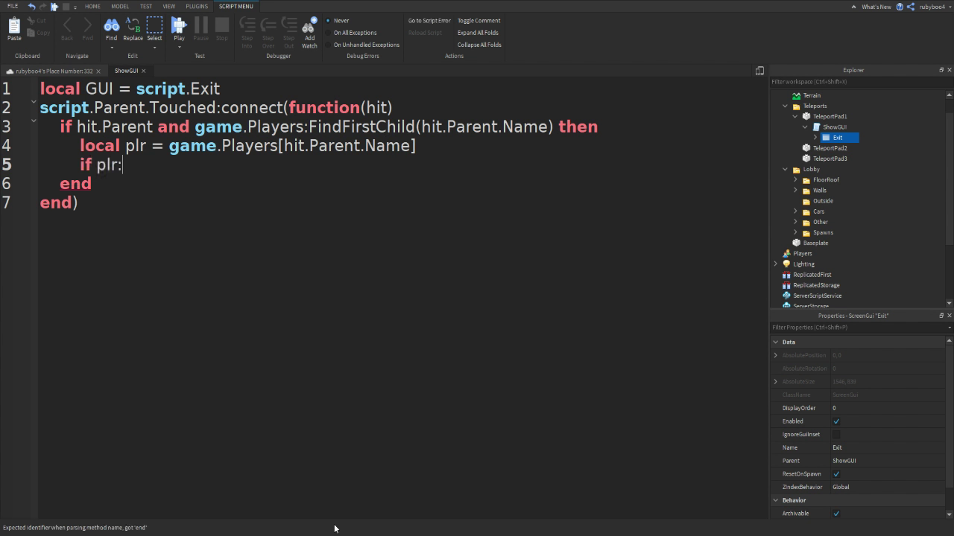
pyautogui.press('BackSpace')
pyautogui.press('BackSpace')
pyautogui.write('rs')
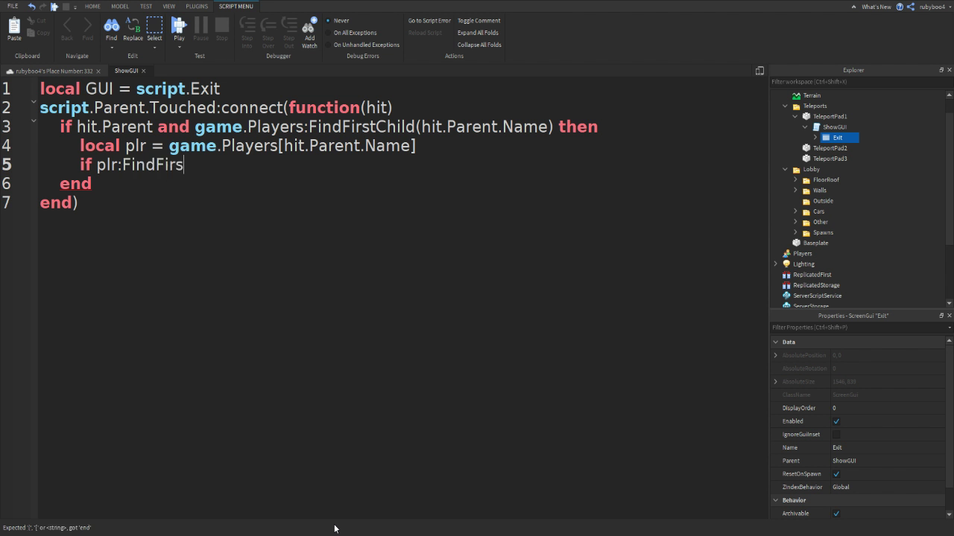
pyautogui.write('tChild')
pyautogui.write('("')
pyautogui.write('PlayerGui')
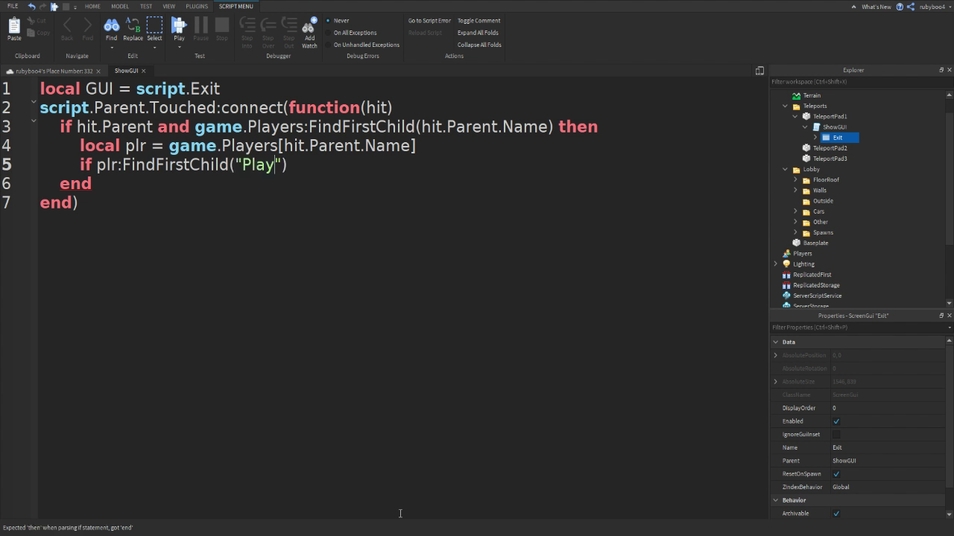
pyautogui.press('Right')
pyautogui.write('and not')
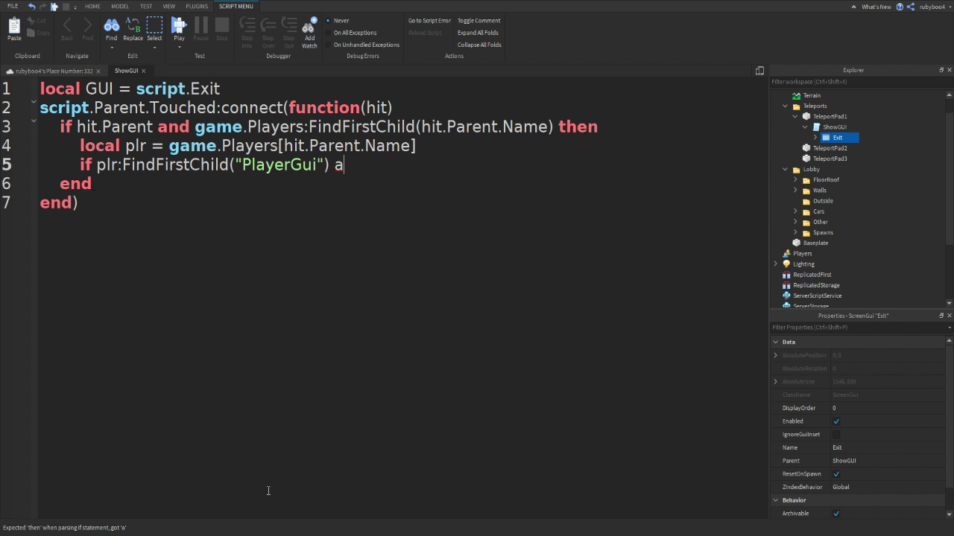
pyautogui.press('Return')
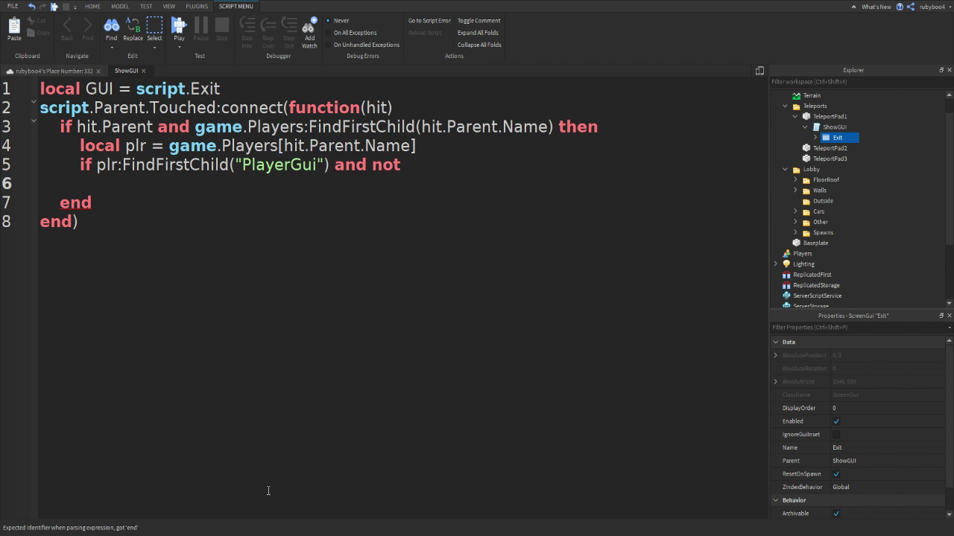
# Step: Complete the nested condition on the following line with plr.PlayerGui:FindFirstChild(GUI.Name) then, including its closing end
pyautogui.write('plr.PlayerGui')
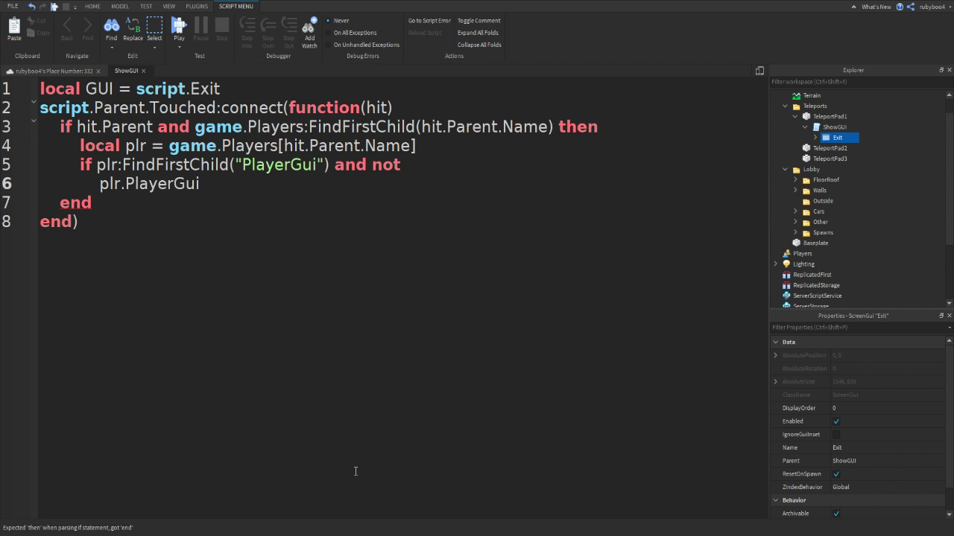
pyautogui.write(':Fom')
pyautogui.press('BackSpace')
pyautogui.press('BackSpace')
pyautogui.write('indFir')
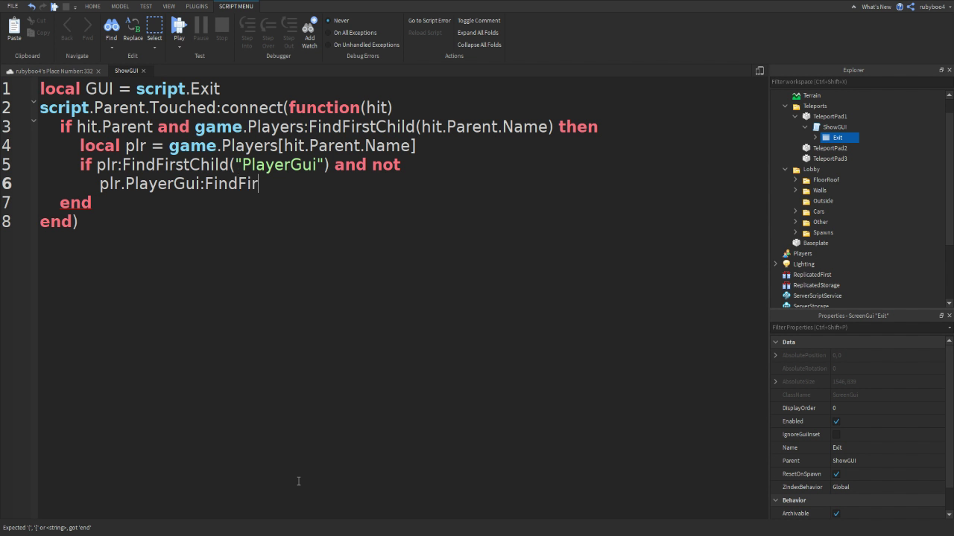
pyautogui.write('stCho')
pyautogui.write('("')
pyautogui.press('BackSpace')
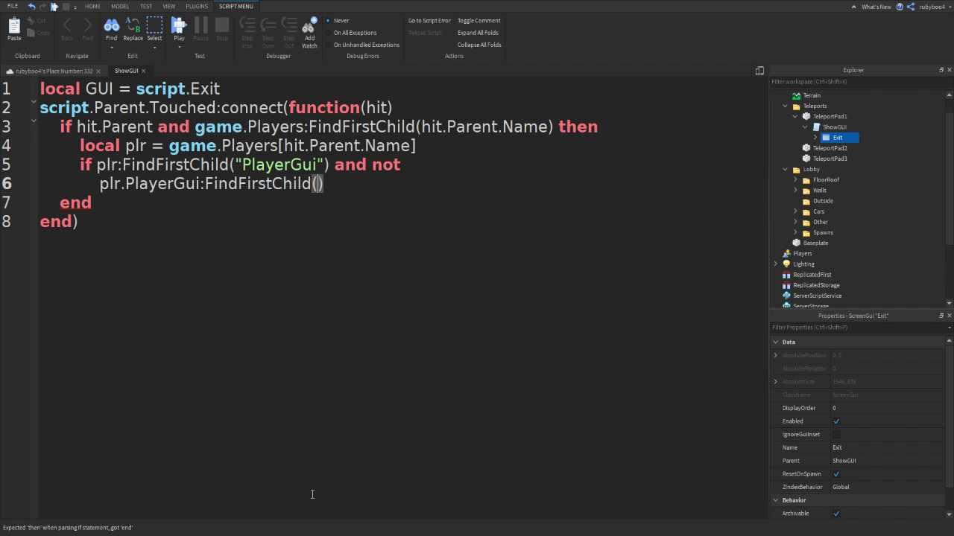
pyautogui.write('Gui')
pyautogui.press('BackSpace')
pyautogui.press('BackSpace')
pyautogui.write('UI')
pyautogui.write('.Name')
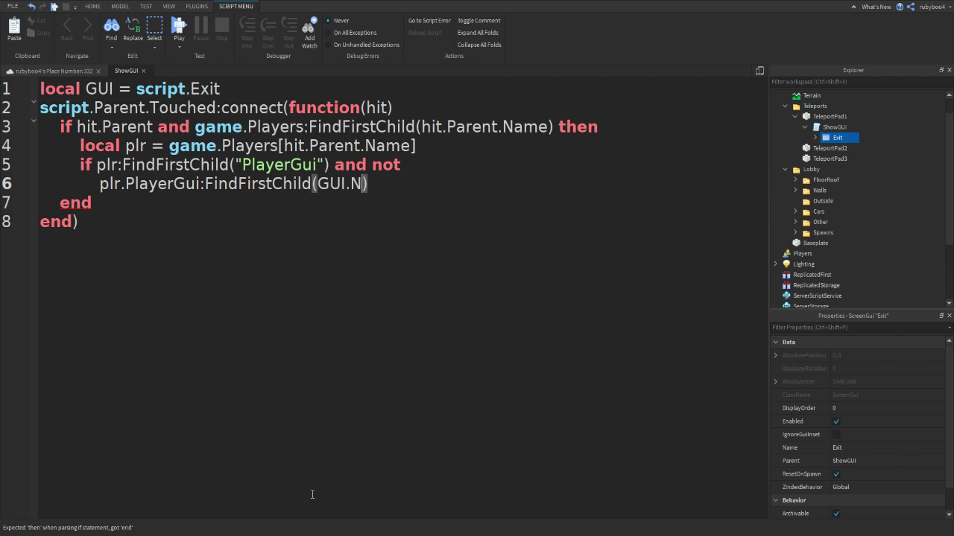
pyautogui.press('End')
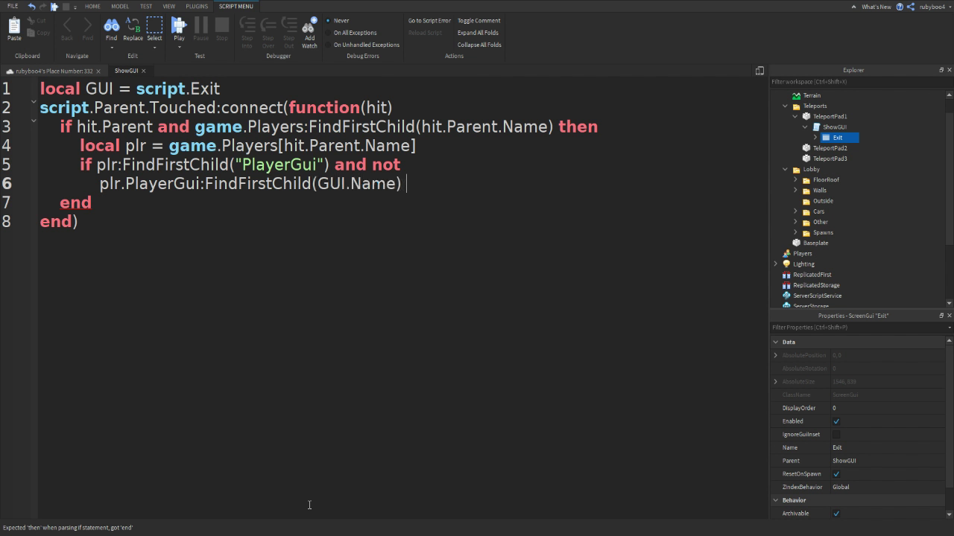
pyautogui.write('then')
pyautogui.press('Return')
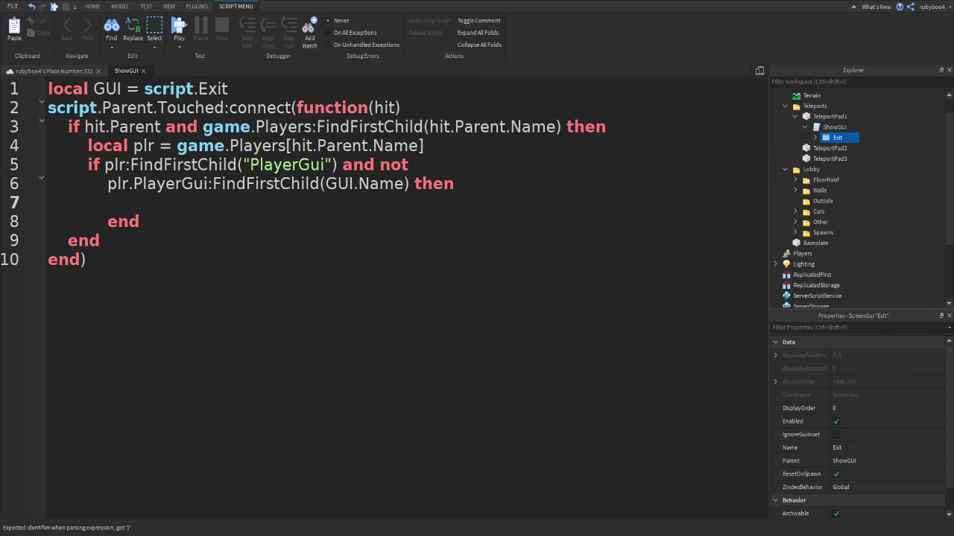
# Step: Inside the nested condition, write GUI:Clone().Parent = plr.PlayerGui to copy the GUI to the player
pyautogui.write('GUI:')
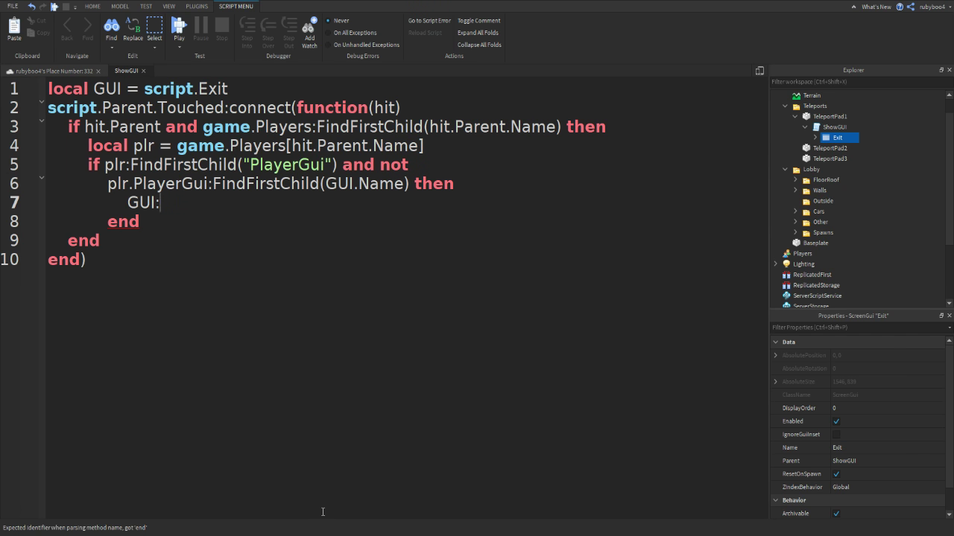
pyautogui.write('Clone().Pa')
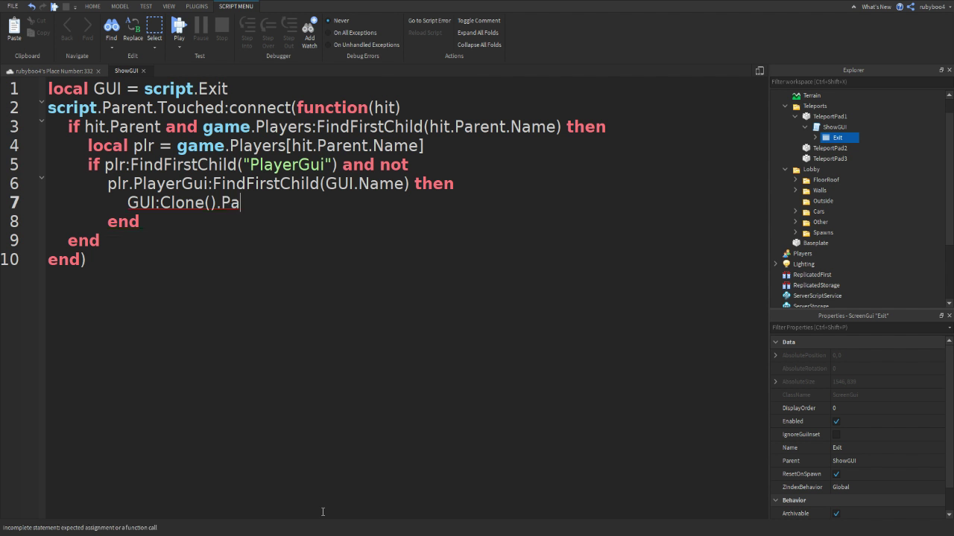
pyautogui.write('rent = plr.P')
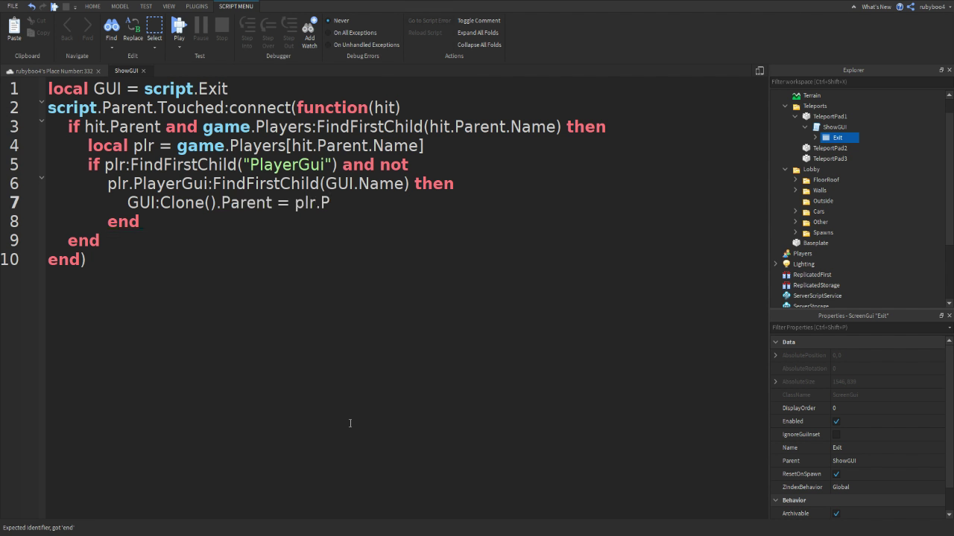
pyautogui.write('layerGui')
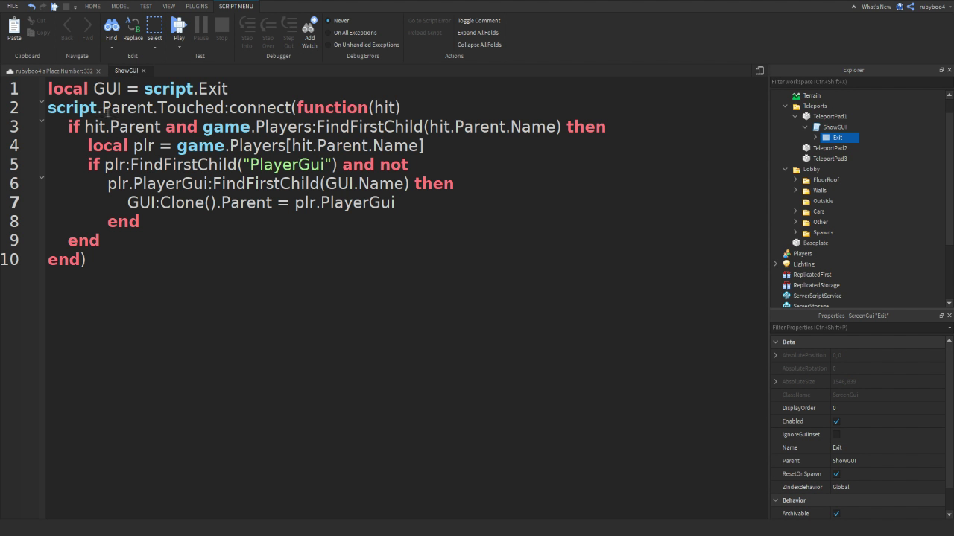
# Step: Close the ShowGUI script and playtest the game, walking the character onto the first teleport pad to check its EXIT GUI, and end the test
pyautogui.click(142, 71)
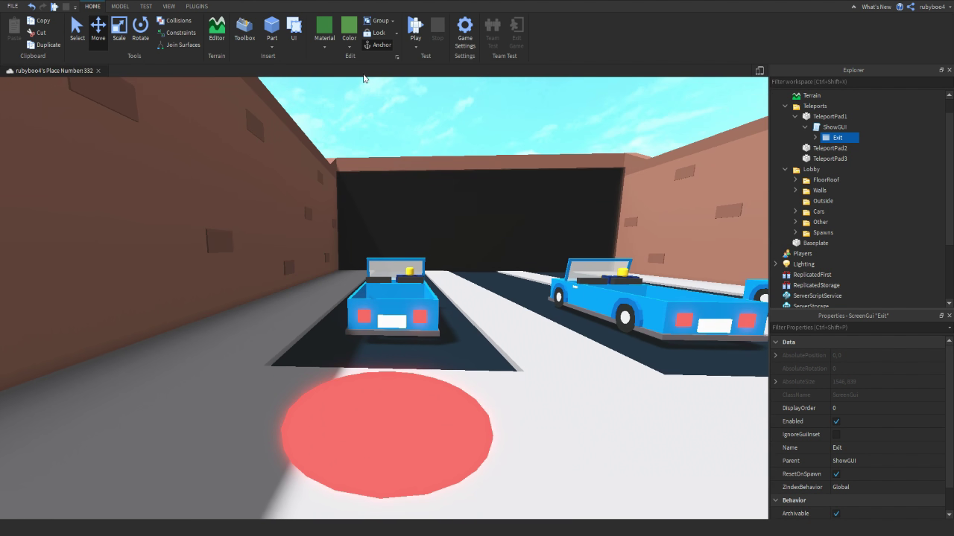
pyautogui.click(416, 23)
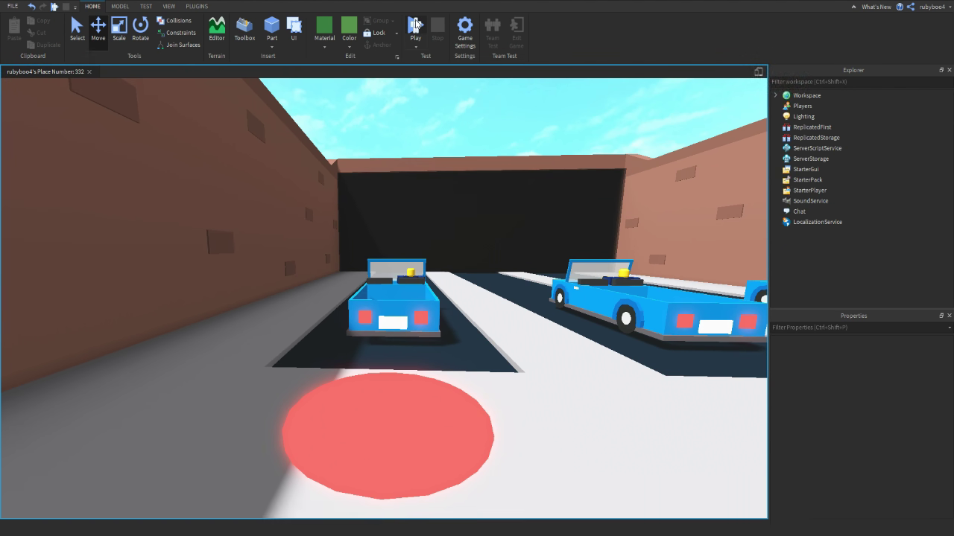
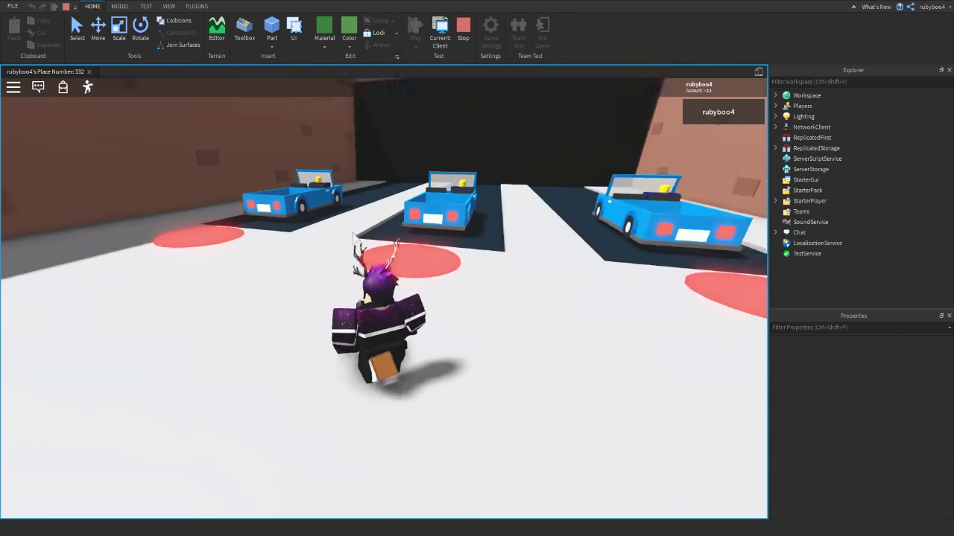
pyautogui.press('w')
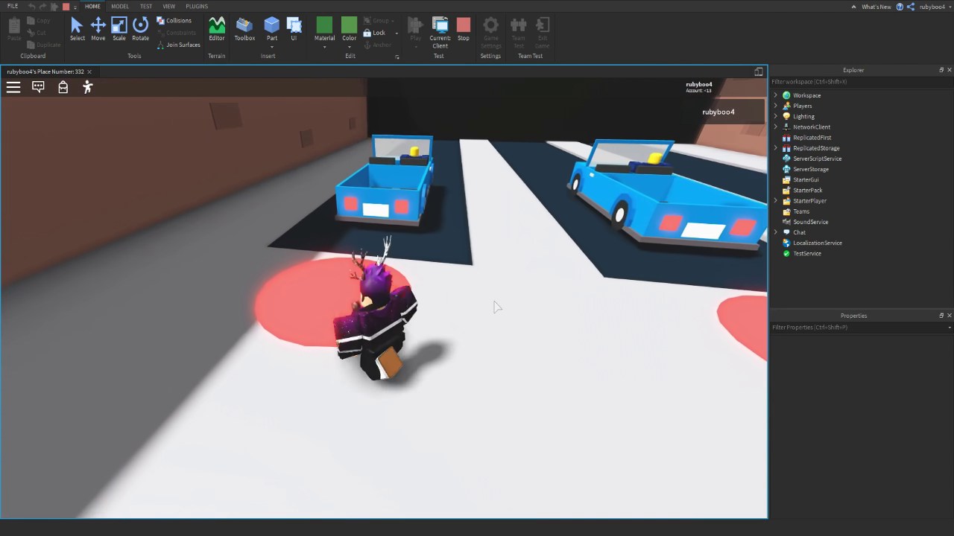
pyautogui.press('w')
pyautogui.press('d')
pyautogui.moveTo(490, 309); pyautogui.dragTo(533, 282, button='right')
pyautogui.press('s')
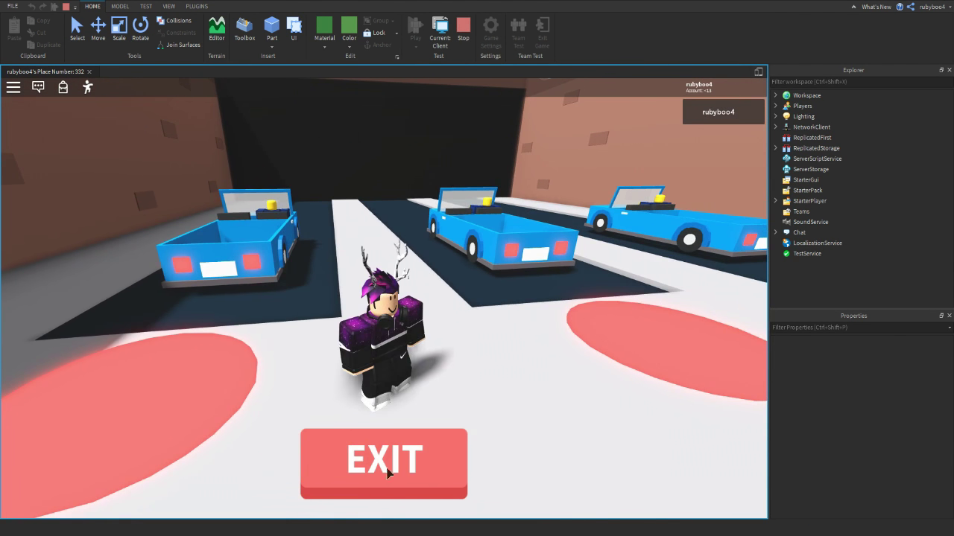
pyautogui.press('a')
pyautogui.press('d')
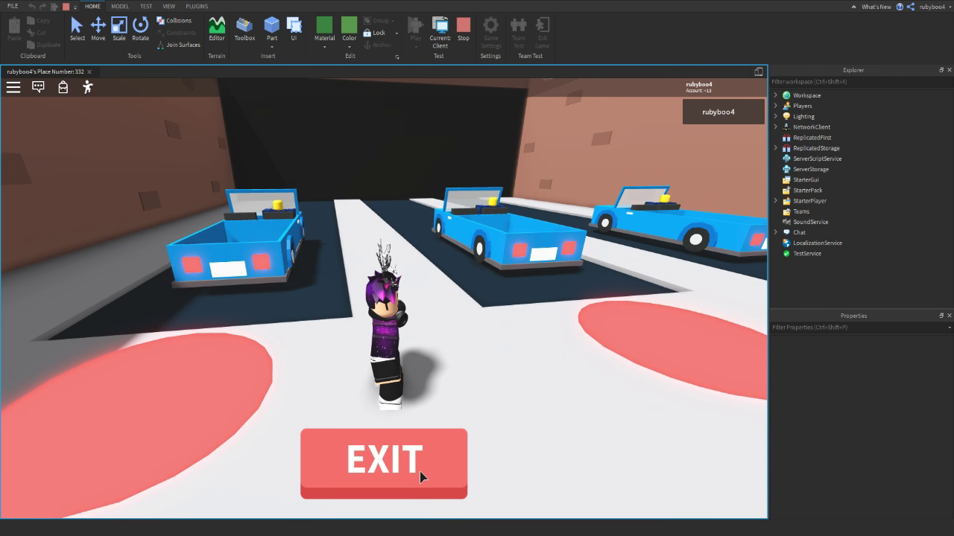
pyautogui.moveTo(398, 92); pyautogui.dragTo(401, 95, button='right')
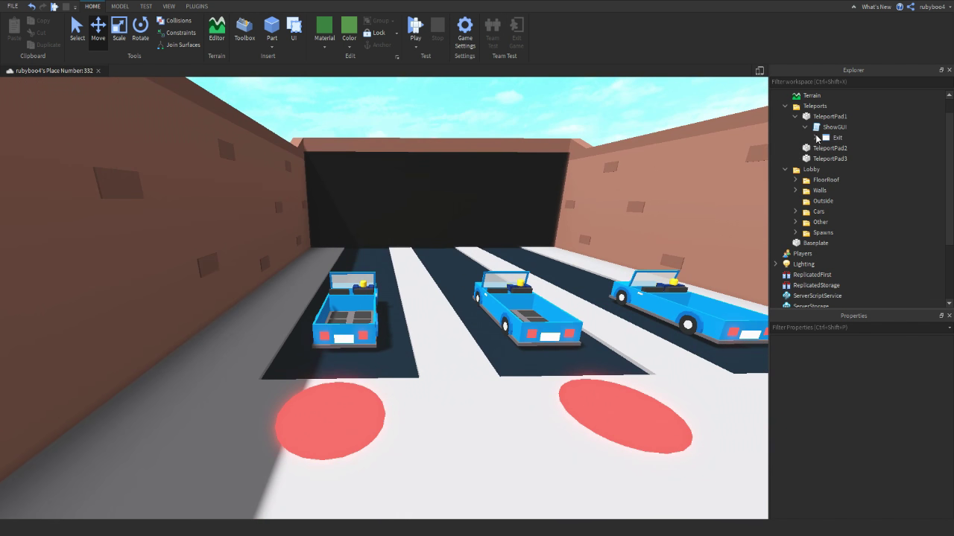
# Step: Copy TeleportPad1's ShowGUI script, including its Exit GUI, into both TeleportPad2 and TeleportPad3
pyautogui.click(817, 139)
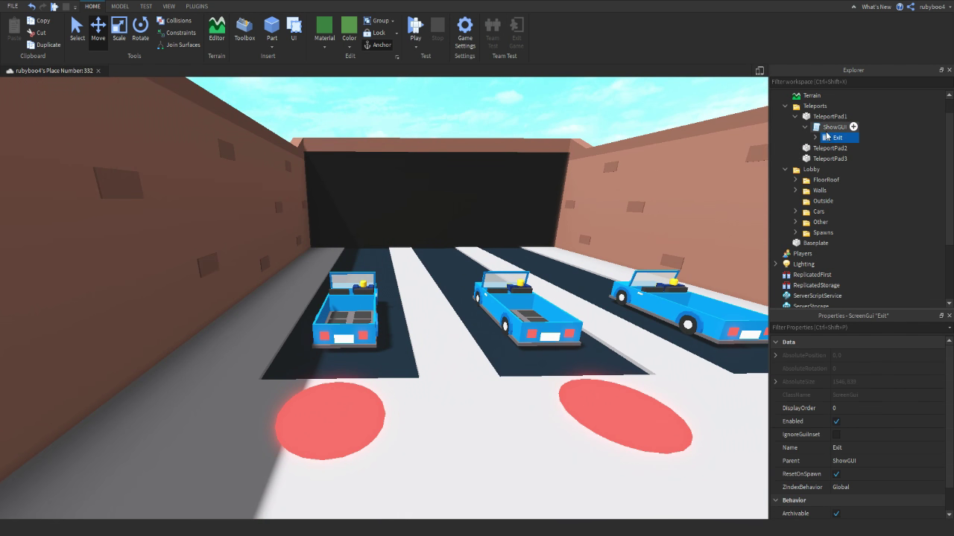
pyautogui.click(819, 128)
pyautogui.hotkey('ctrl', 'd')
pyautogui.moveTo(819, 153); pyautogui.dragTo(830, 158)
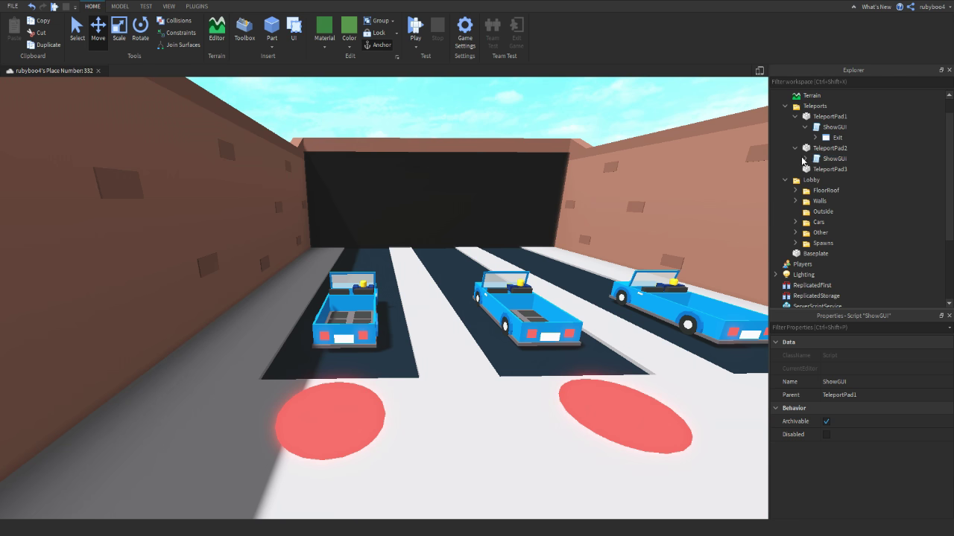
pyautogui.click(829, 168)
pyautogui.hotkey('ctrl', 'shift', 'v')
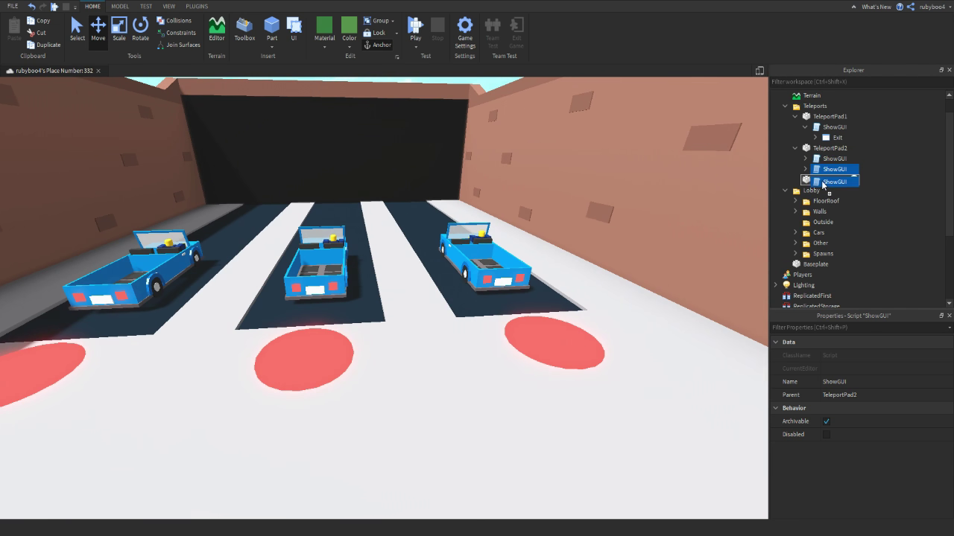
# Step: Inspect TeleportPad2 and TeleportPad3 to check the ShowGUI script copy under each pad
pyautogui.click(809, 148)
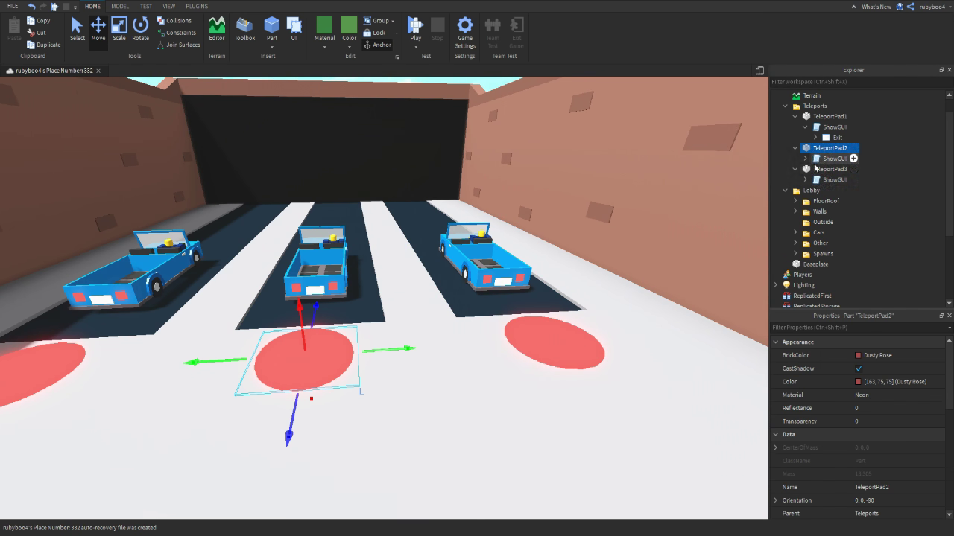
pyautogui.click(805, 159)
pyautogui.click(806, 159)
pyautogui.click(807, 171)
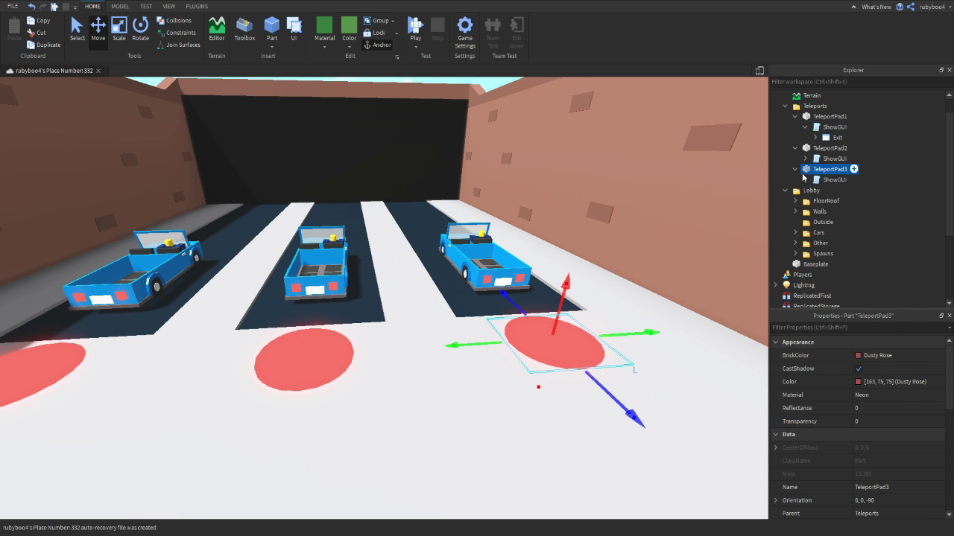
# Step: Collapse the TeleportPad1, TeleportPad2 and TeleportPad3 branches in the object tree
pyautogui.click(795, 169)
pyautogui.click(795, 148)
pyautogui.click(805, 127)
pyautogui.click(828, 116)
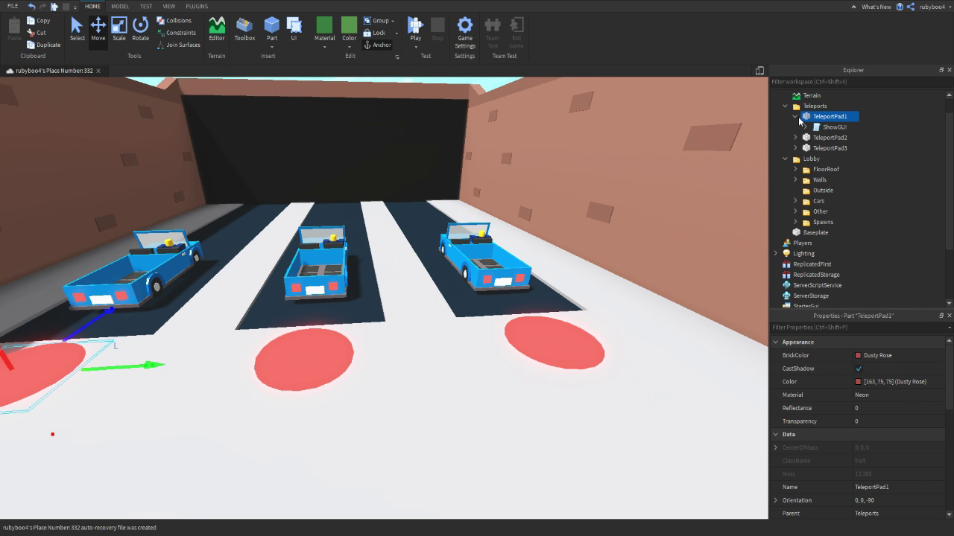
pyautogui.click(796, 117)
# Step: Play-test the place by walking the character around near the teleport pads, and end the test
pyautogui.click(420, 22)
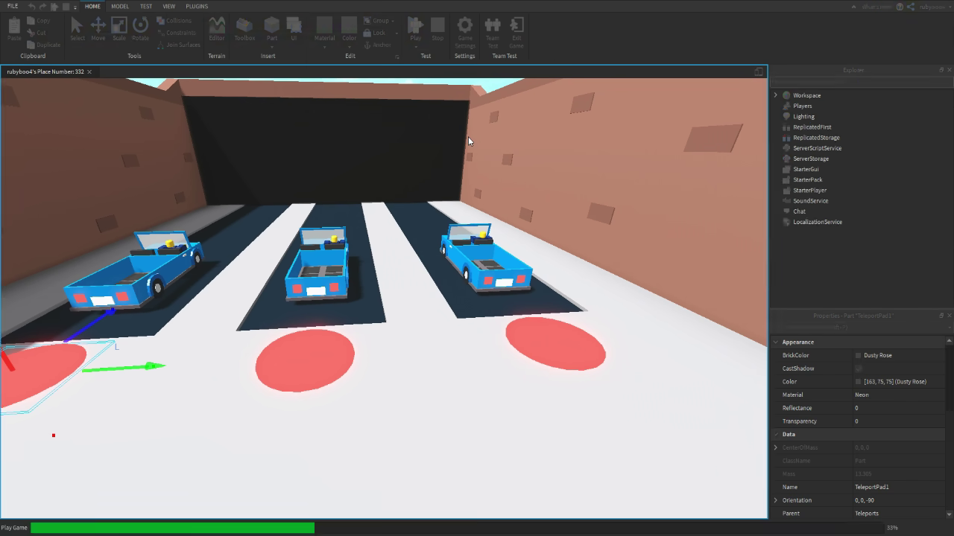
pyautogui.press('w')
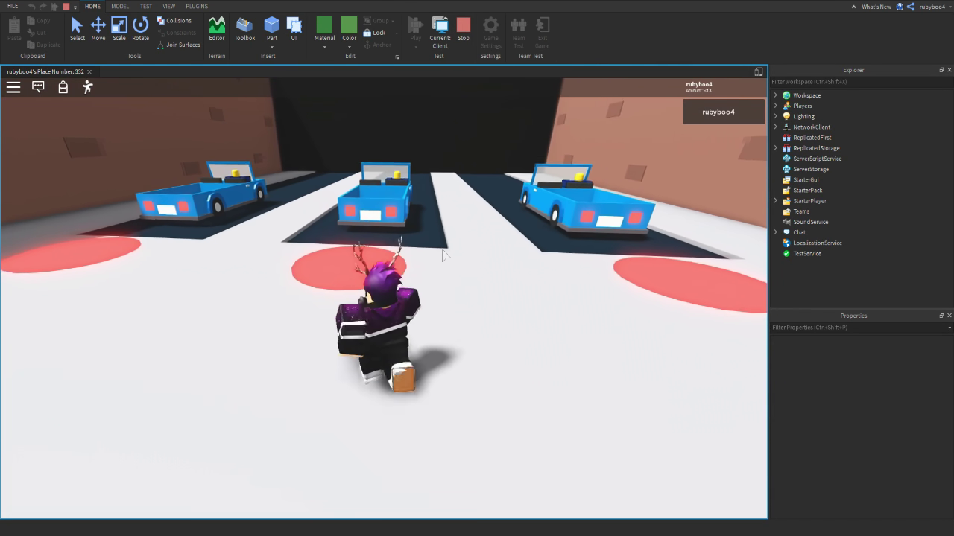
pyautogui.press('s')
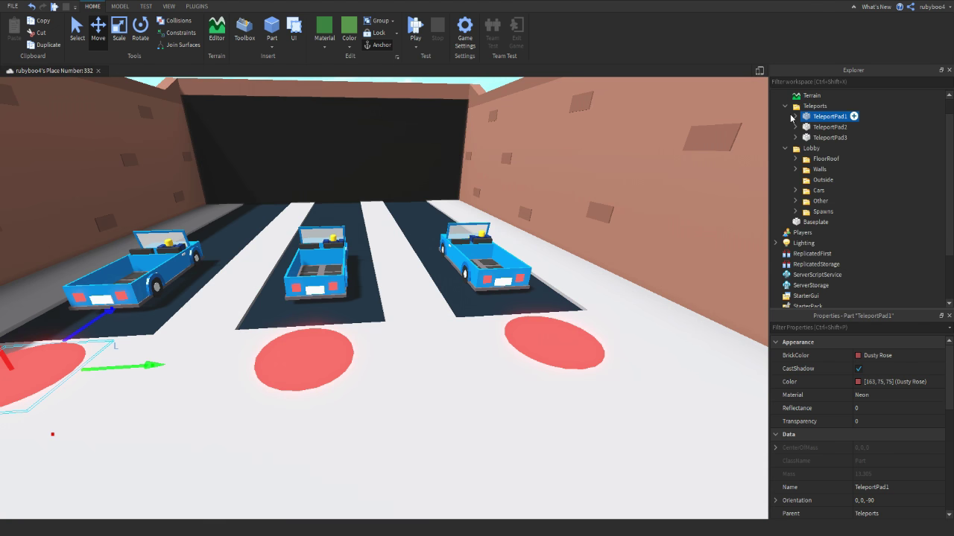
# Step: Examine the contents of Car1 in the Lobby's Cars folder
pyautogui.click(785, 106)
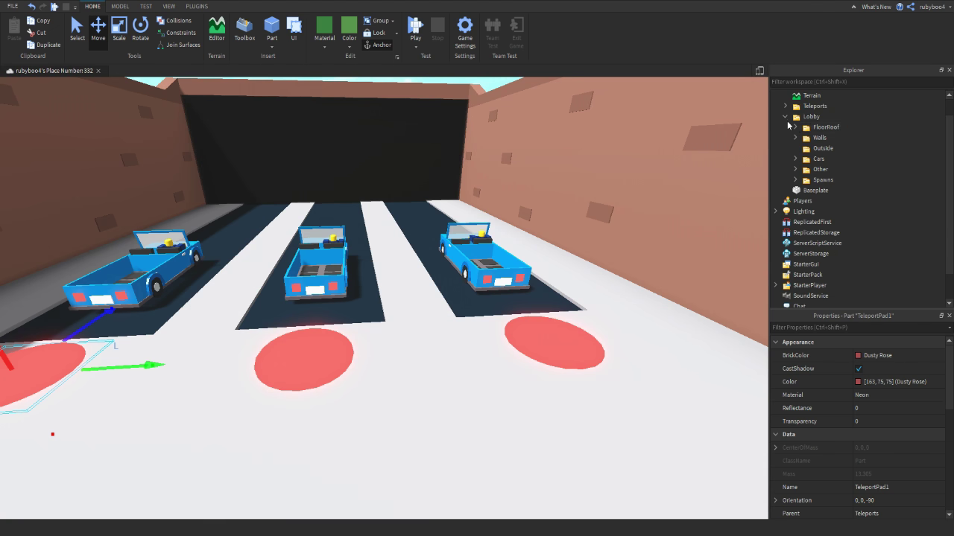
pyautogui.moveTo(444, 179); pyautogui.dragTo(443, 163, button='right')
pyautogui.click(444, 163)
pyautogui.click(76, 27)
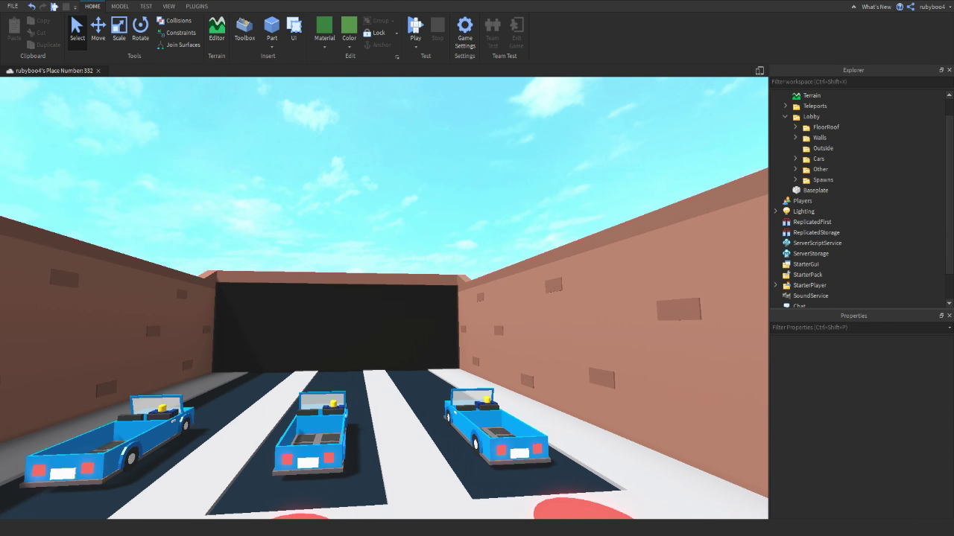
pyautogui.scroll(1, 827, 183)
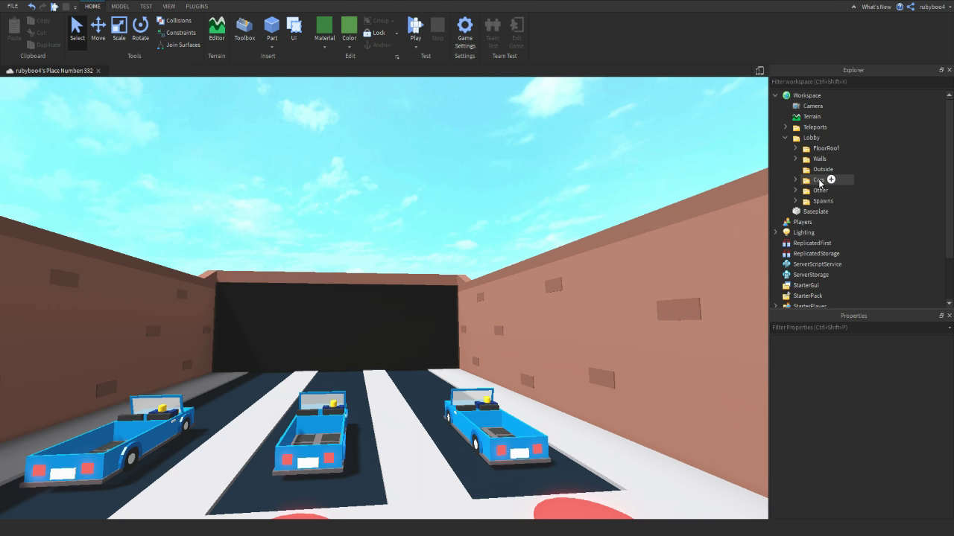
pyautogui.click(795, 180)
pyautogui.click(827, 190)
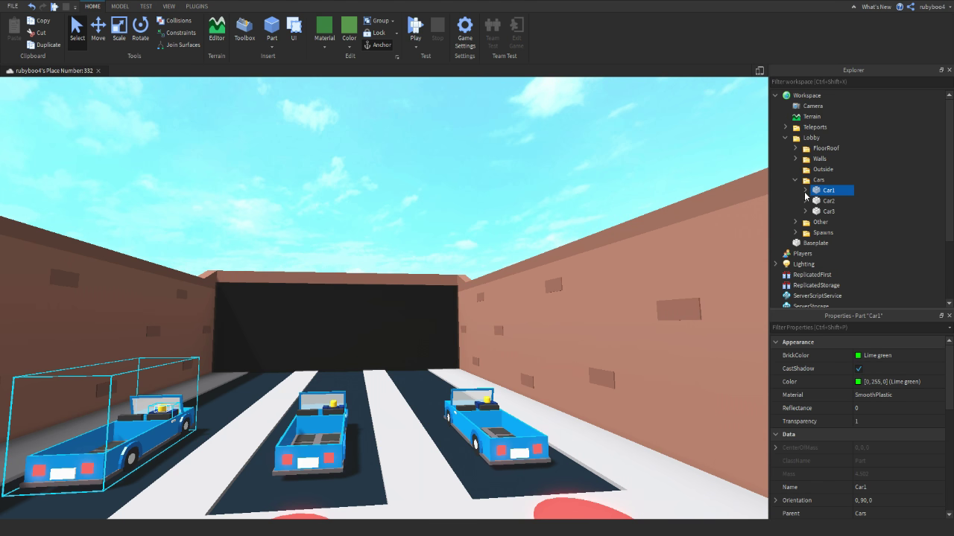
pyautogui.click(804, 190)
pyautogui.click(816, 212)
pyautogui.click(816, 212)
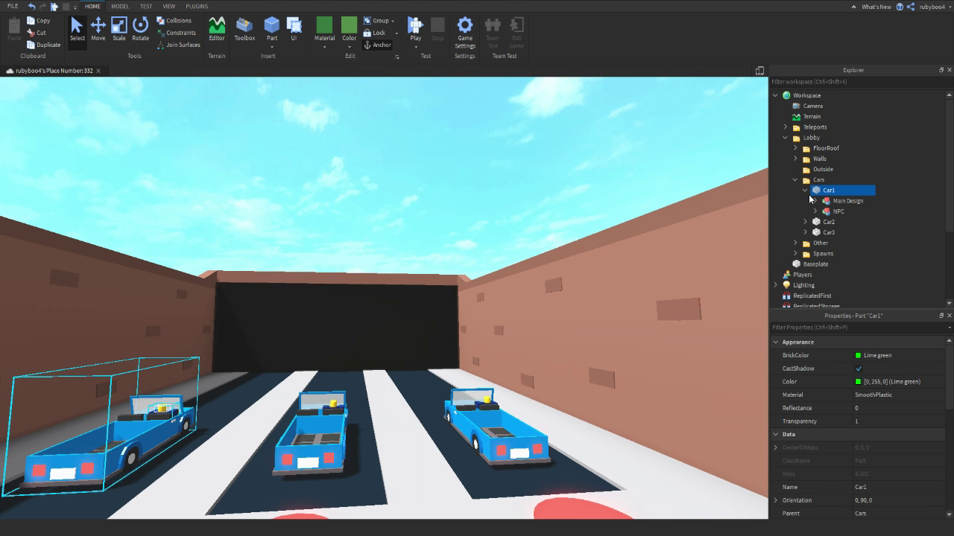
pyautogui.click(805, 190)
# Step: Review the ShowGUI script inside TeleportPad1 and close it
pyautogui.press('f')
pyautogui.click(785, 127)
pyautogui.click(830, 138)
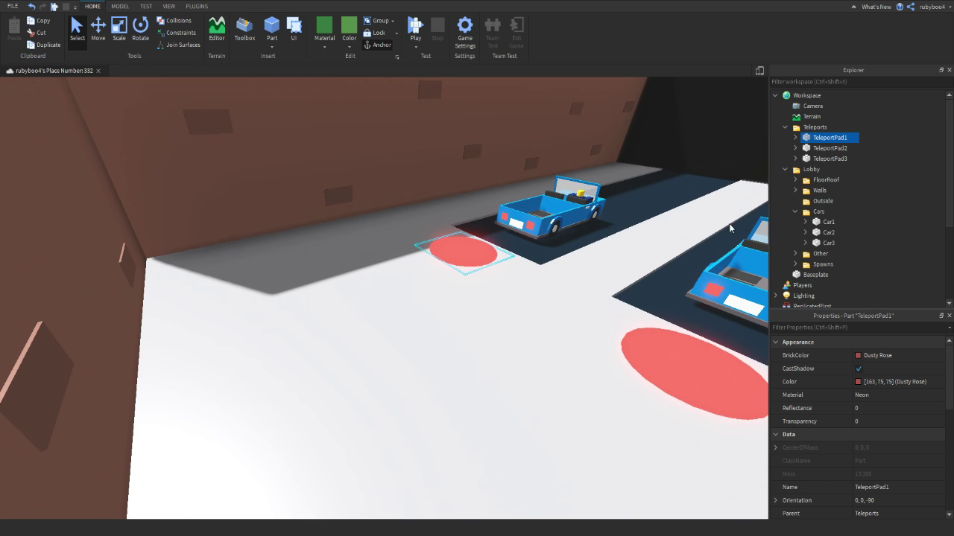
pyautogui.click(794, 137)
pyautogui.doubleClick(834, 147)
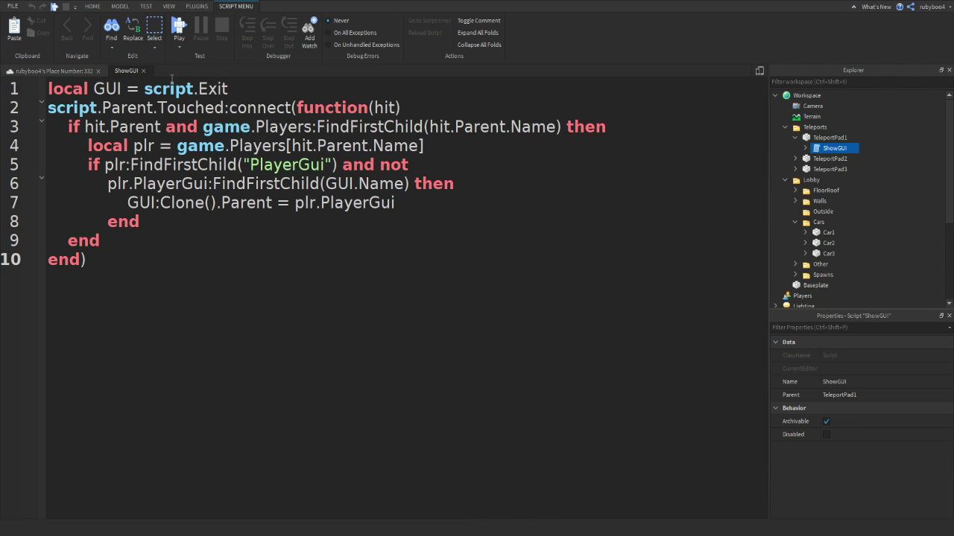
pyautogui.click(142, 72)
# Step: Add a LocalScript to the Exit button inside TeleportPad1's Exit ScreenGui and name it Respawn
pyautogui.click(804, 148)
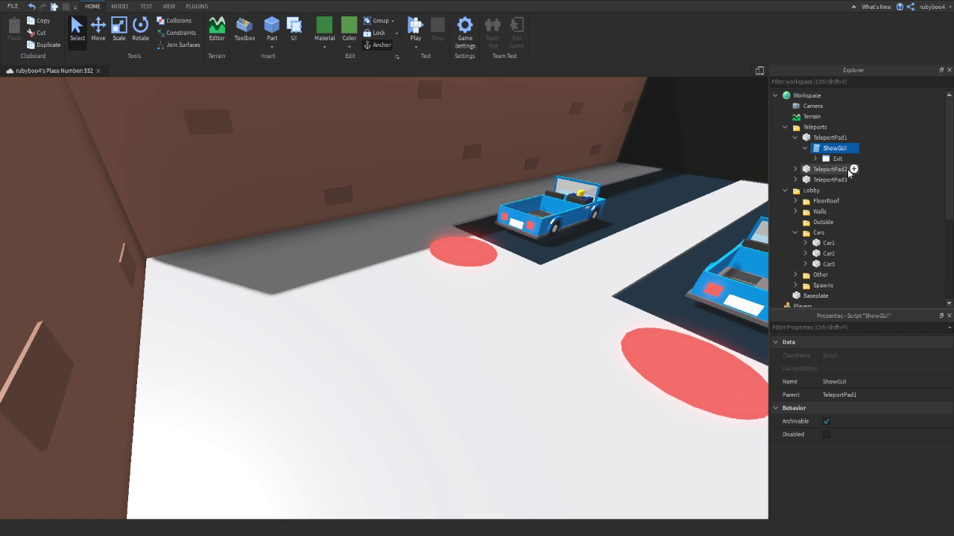
pyautogui.click(836, 158)
pyautogui.click(816, 158)
pyautogui.click(824, 169)
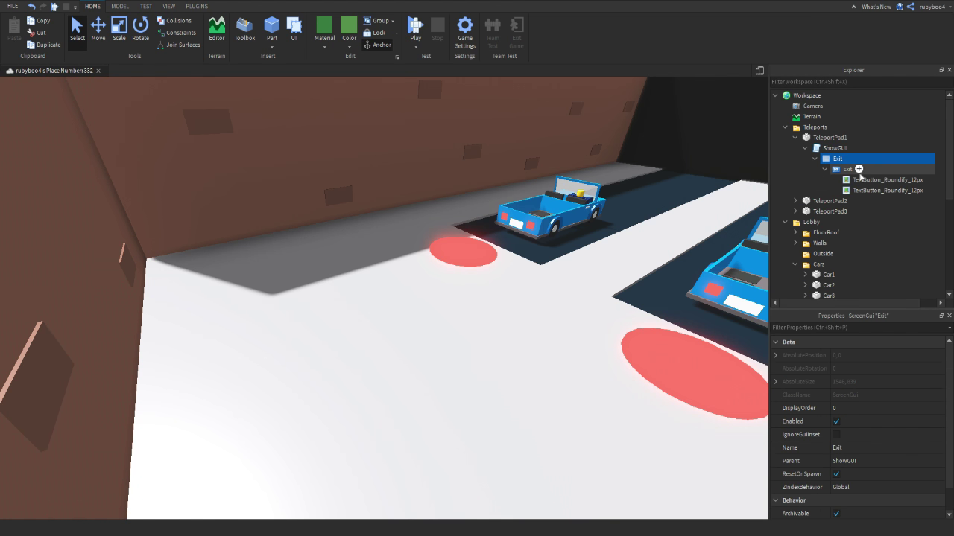
pyautogui.click(845, 170)
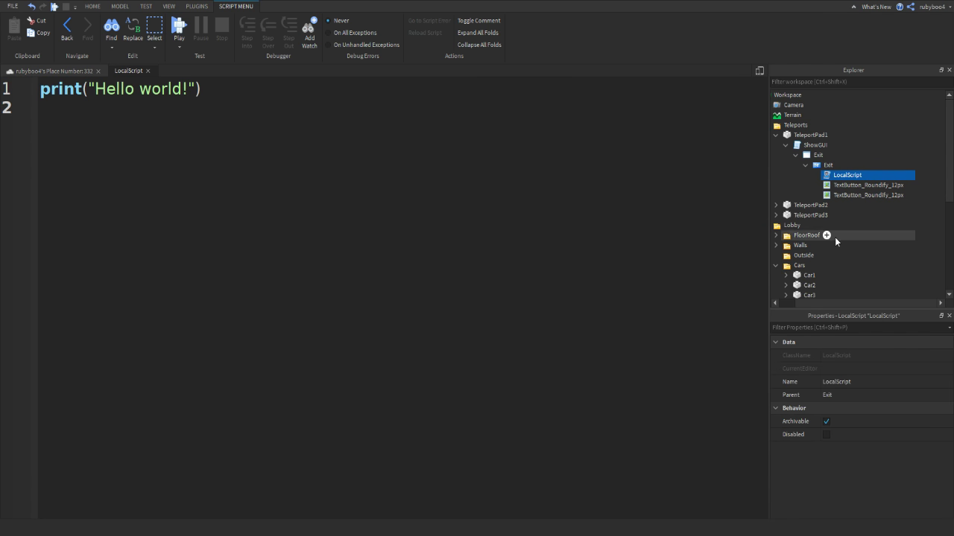
pyautogui.click(849, 382)
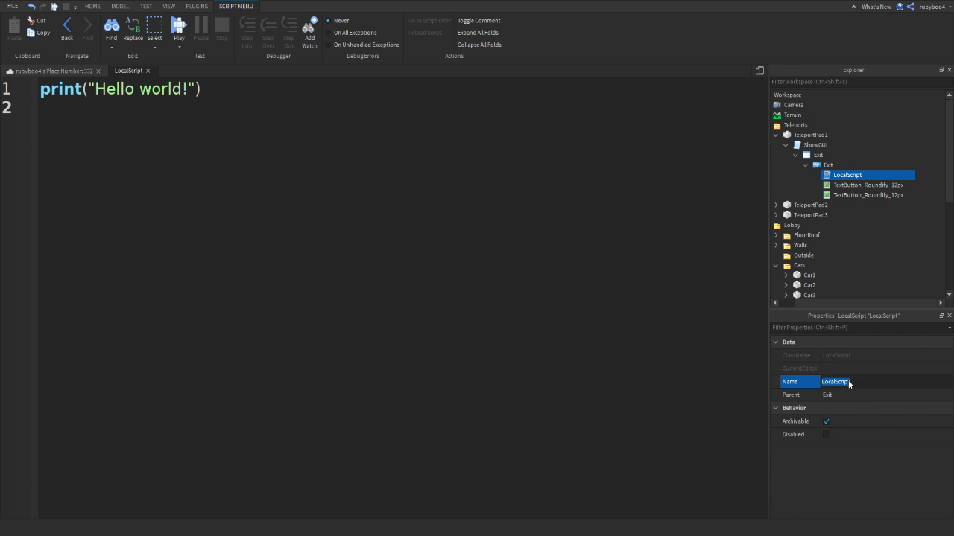
pyautogui.write('Respawn')
pyautogui.press('Return')
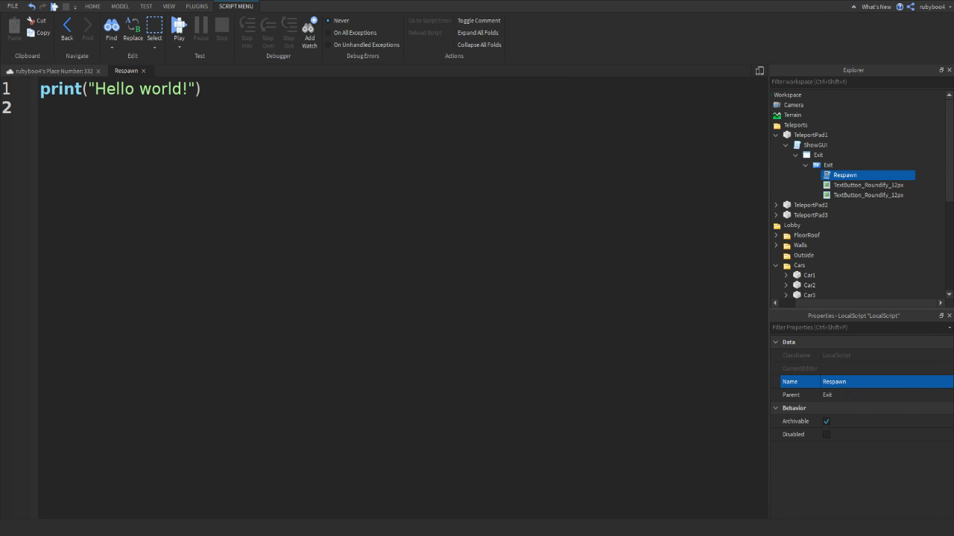
# Step: Replace the Respawn script's default code with the line "local Player = game.Players.LocalPlayer"
pyautogui.click(310, 491)
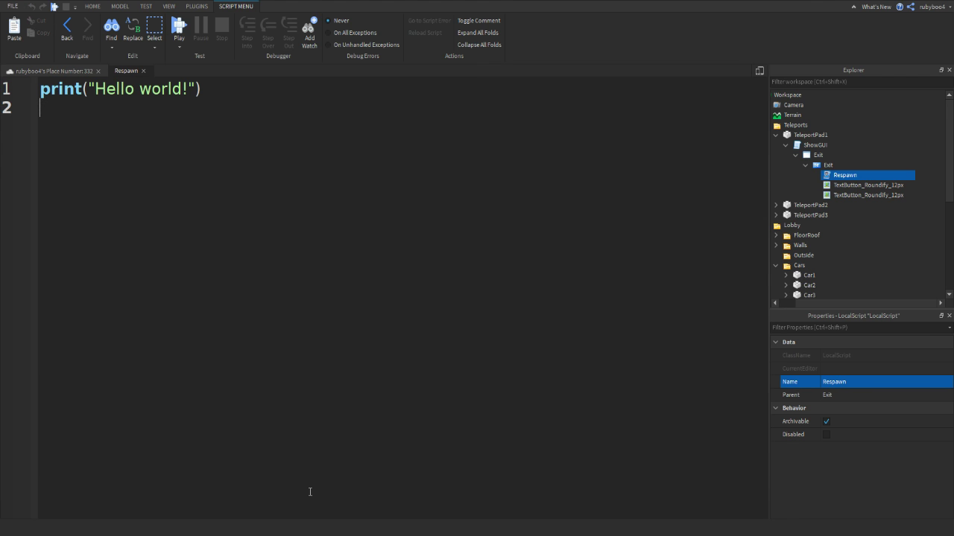
pyautogui.hotkey('ctrl', 'a')
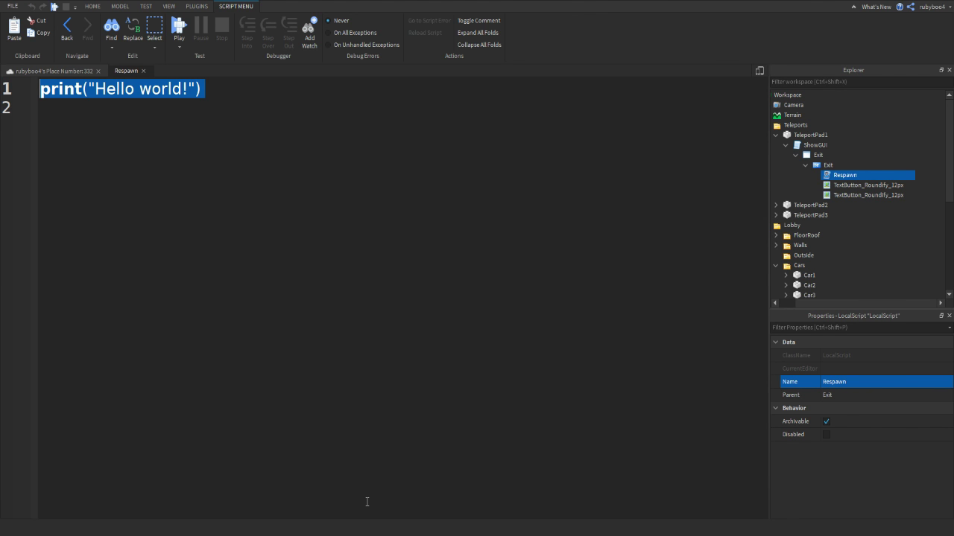
pyautogui.press('BackSpace')
pyautogui.write('local Pl')
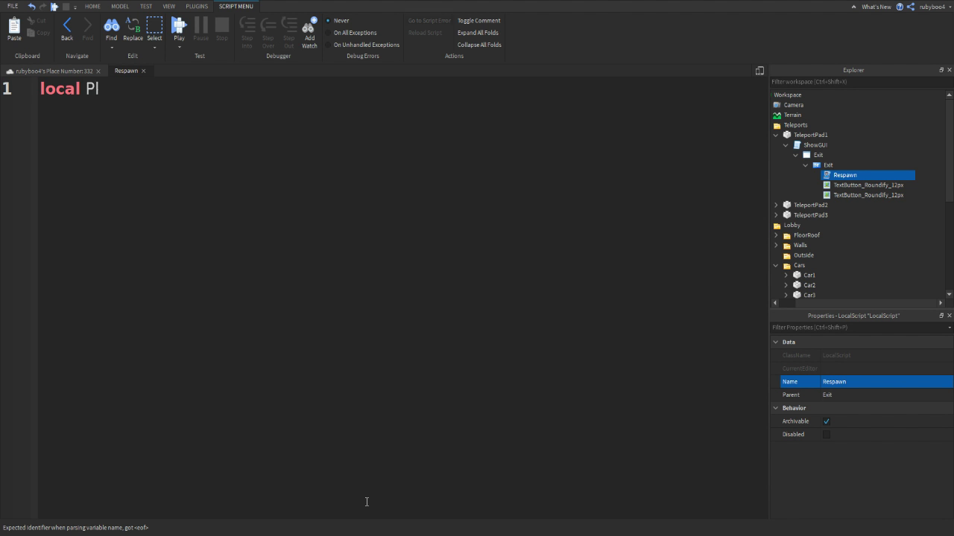
pyautogui.write('ayer = game.Players.LocalPlayer')
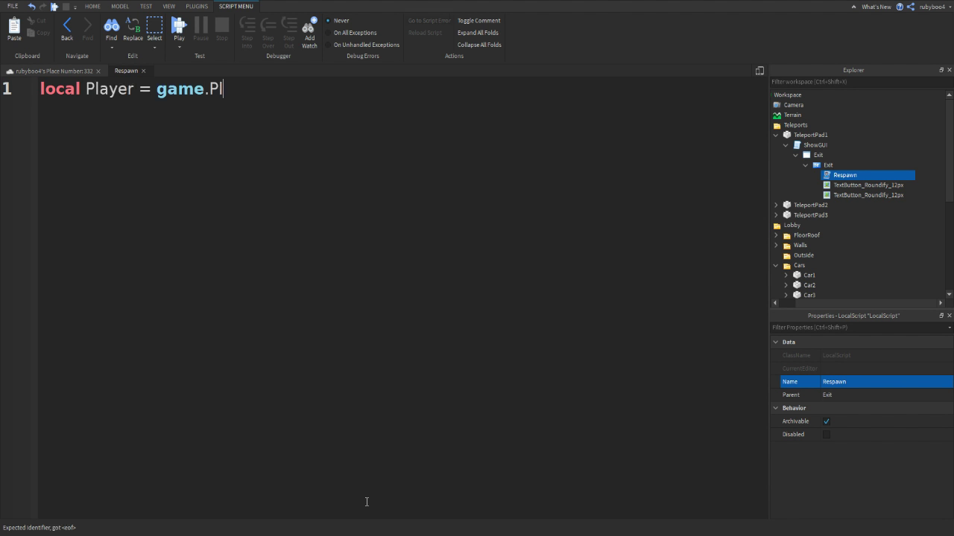
pyautogui.press('Return')
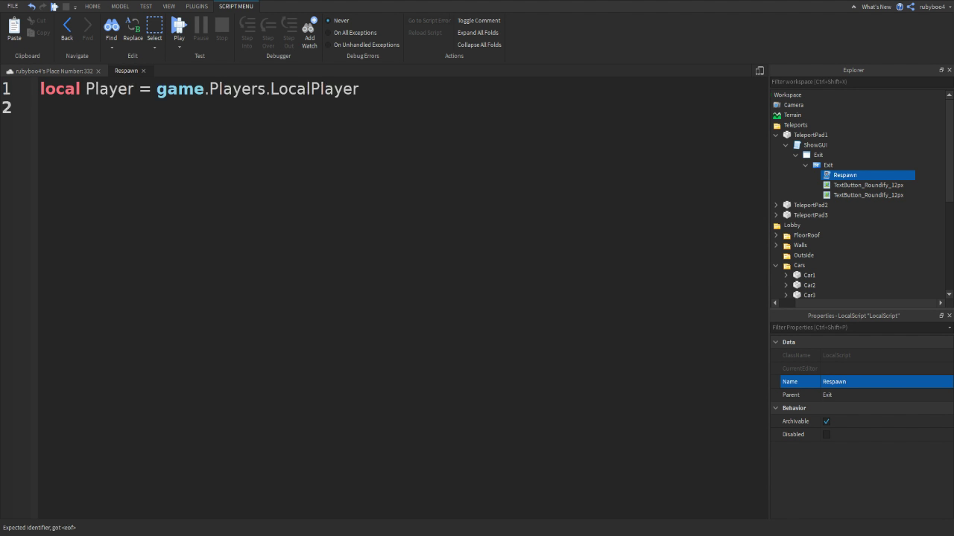
# Step: Add the line "local Character = Player.Character or Player.CharacterAdded:Wait()" to the Respawn script
pyautogui.write('local Chara')
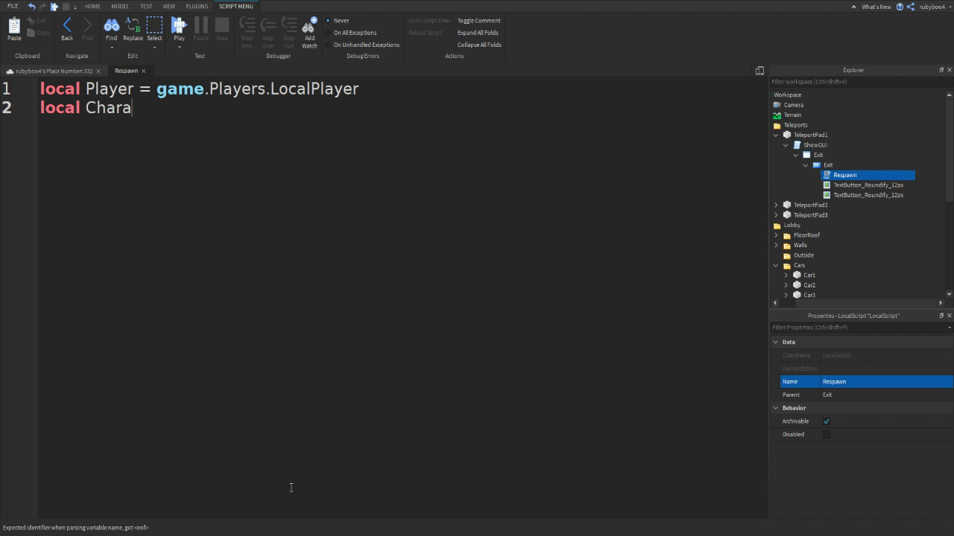
pyautogui.write('cter = playue')
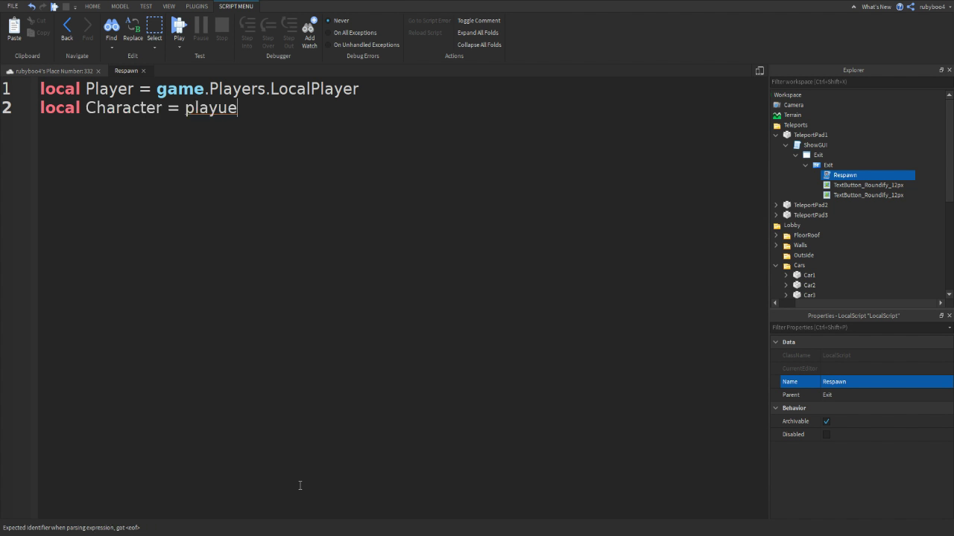
pyautogui.press('Tab')
pyautogui.write('.Character ')
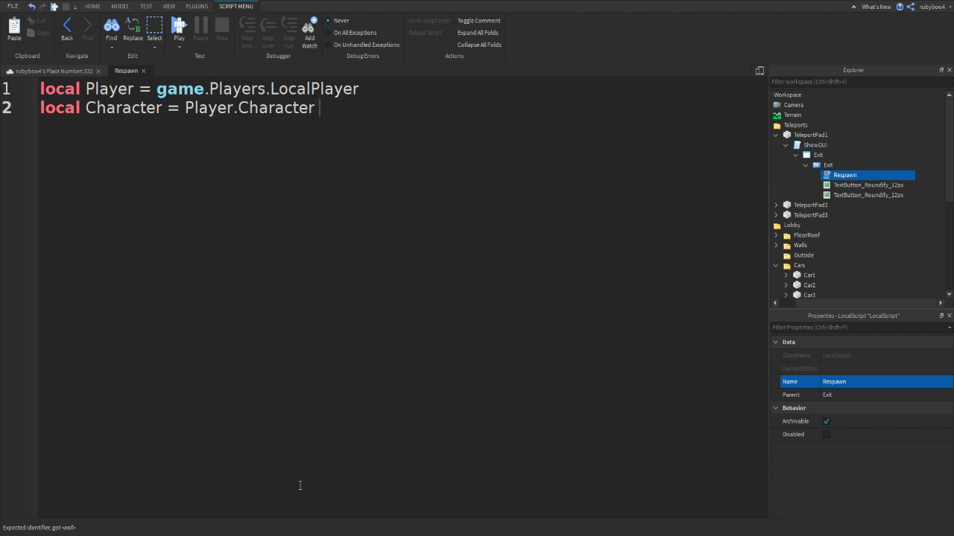
pyautogui.write('or Plauyer')
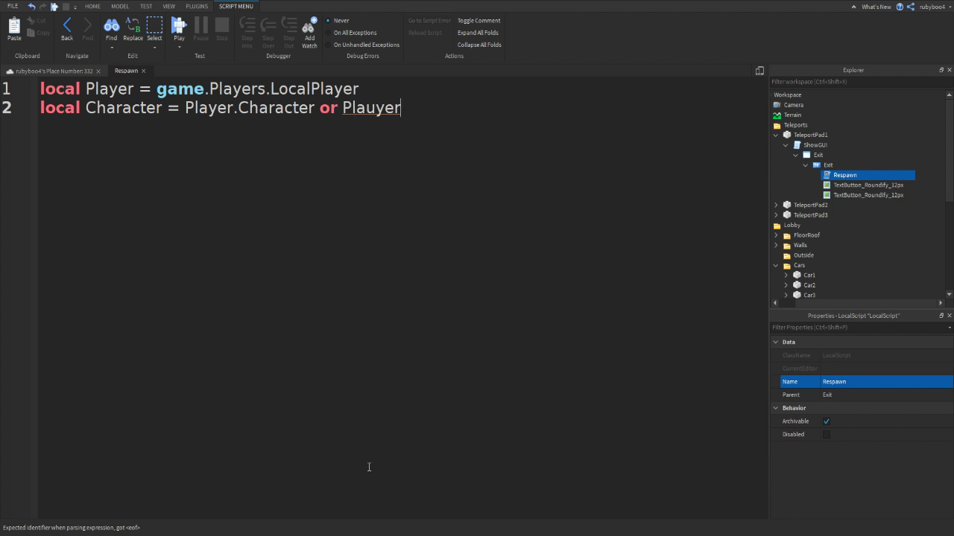
pyautogui.press('Tab')
pyautogui.write('.C')
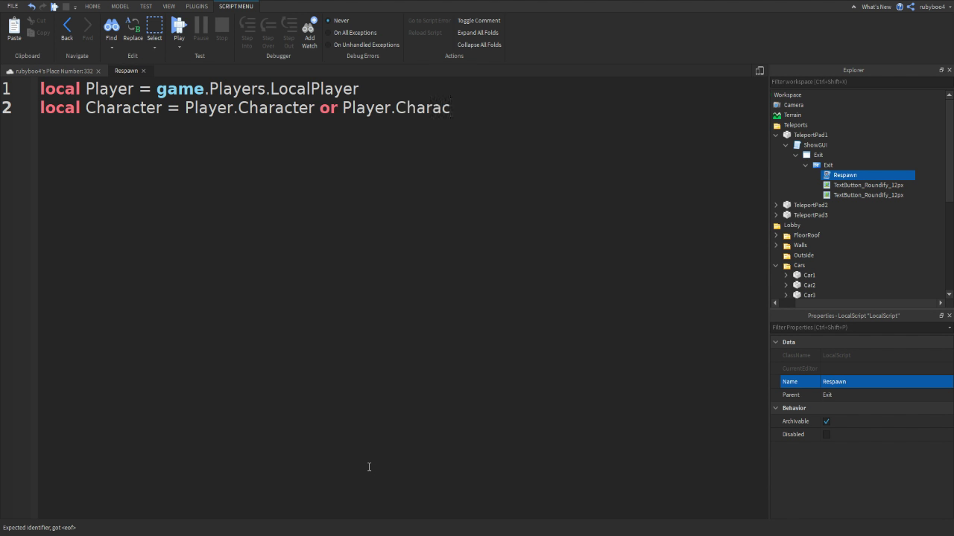
pyautogui.write('haracterAdded:wa')
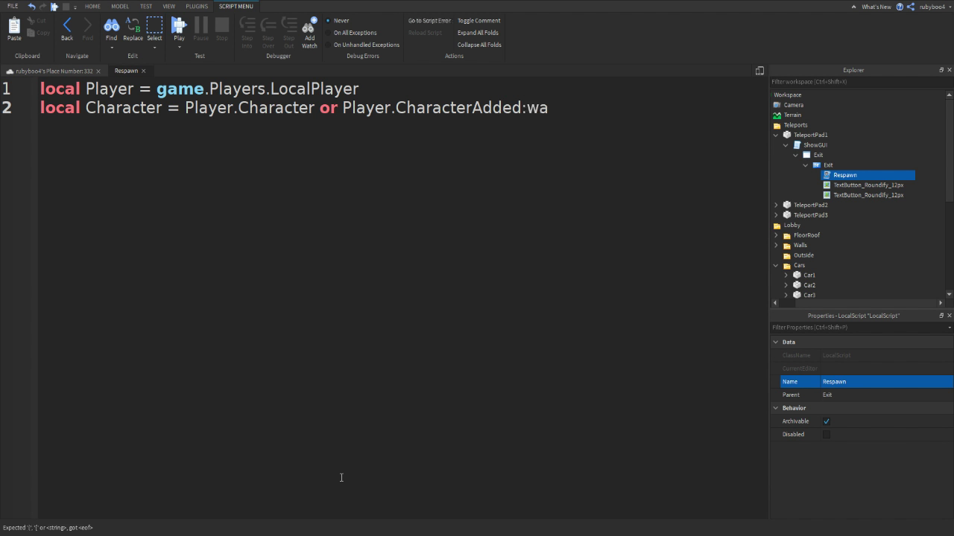
pyautogui.press('BackSpace')
pyautogui.write('Wait()')
pyautogui.press('Return')
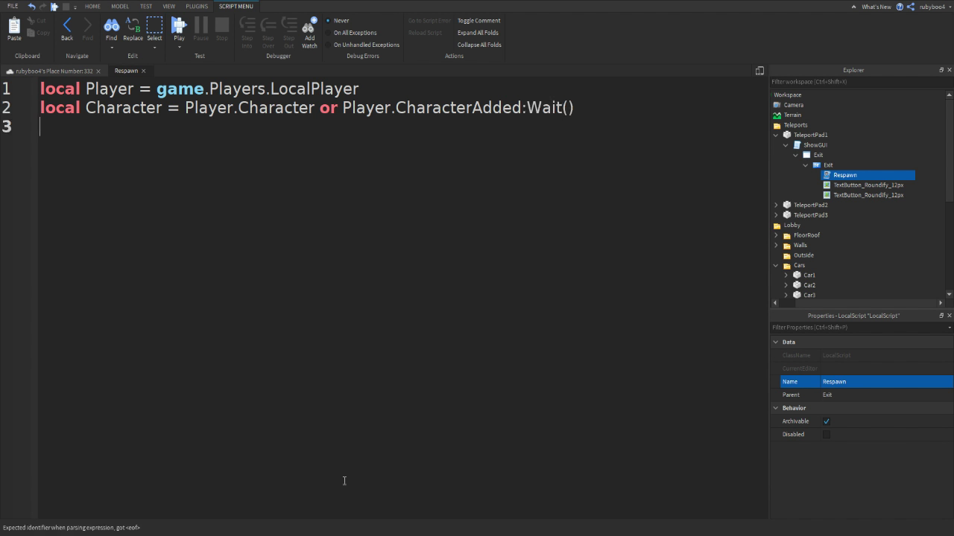
# Step: Connect a function to the button's click event with "script.Parent.MouseButton1Click:Connect(function()", leaving a blank line above it
pyautogui.press('Return')
pyautogui.write('script.')
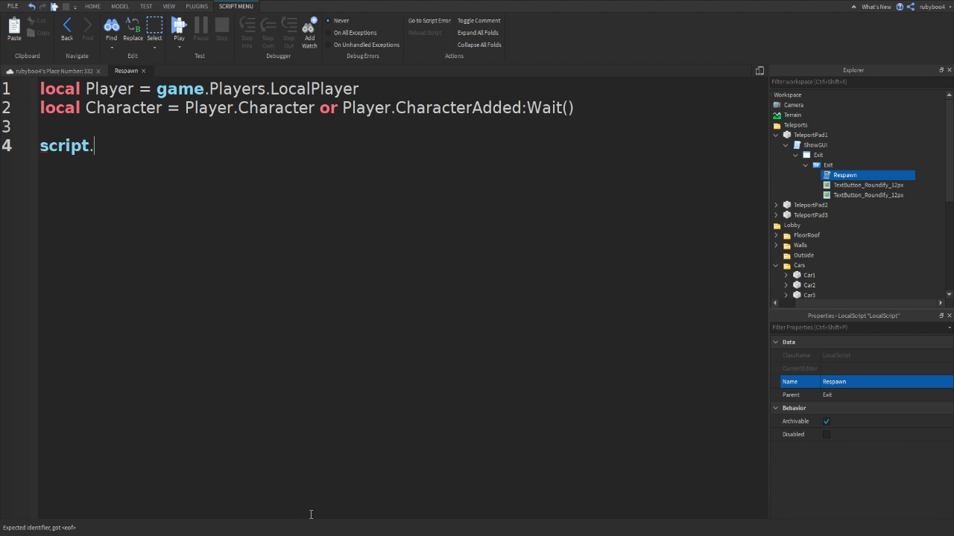
pyautogui.write('Parent.MouseButton1ClickL')
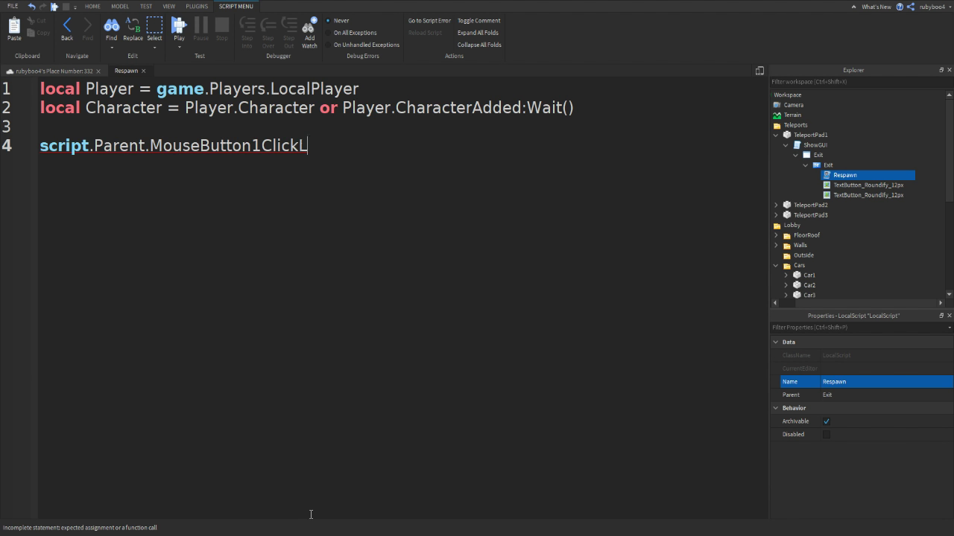
pyautogui.press('BackSpace')
pyautogui.write(':Connect(function(')
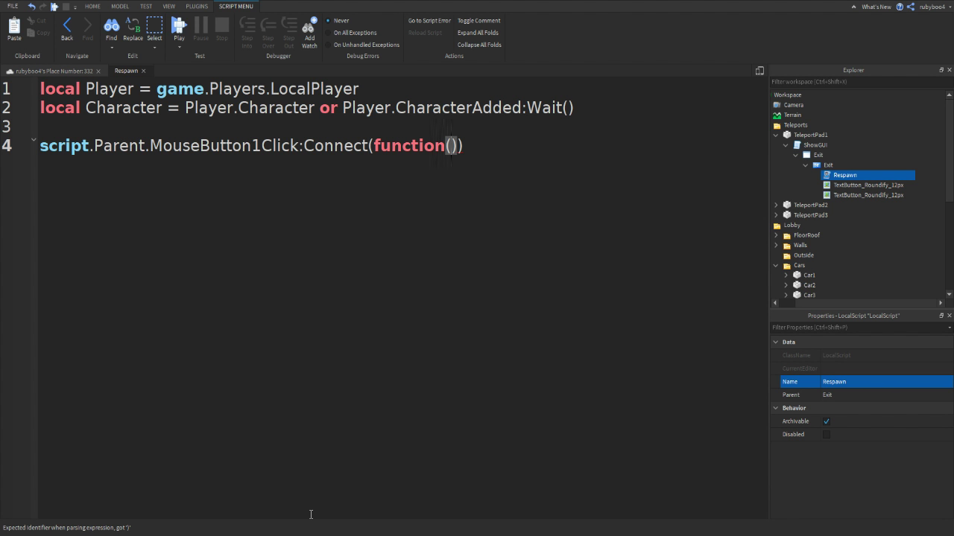
pyautogui.write(')')
pyautogui.press('Return')
# Step: Set the character's health to zero inside the click function with "Character.Humanoid.Health = 0"
pyautogui.write('Character')
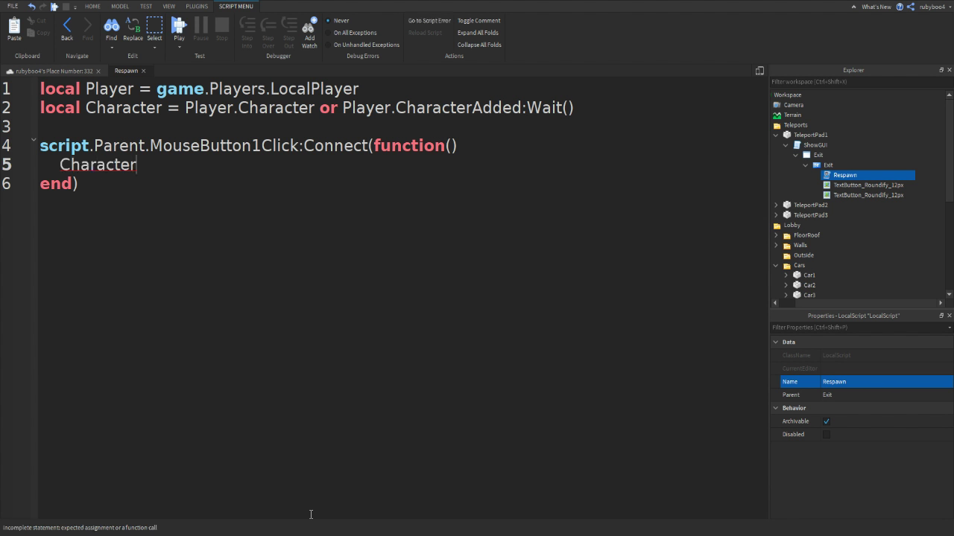
pyautogui.write('.Human')
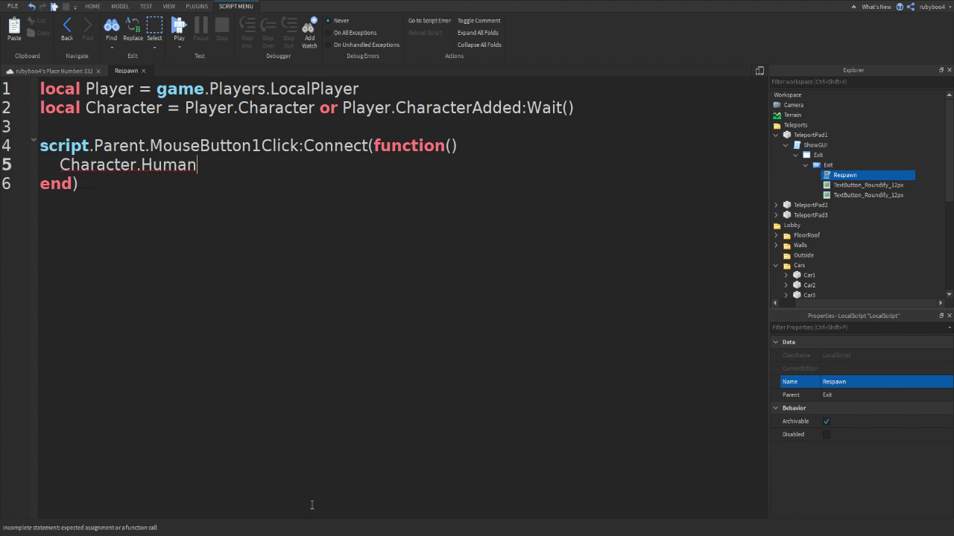
pyautogui.write('oid.Health')
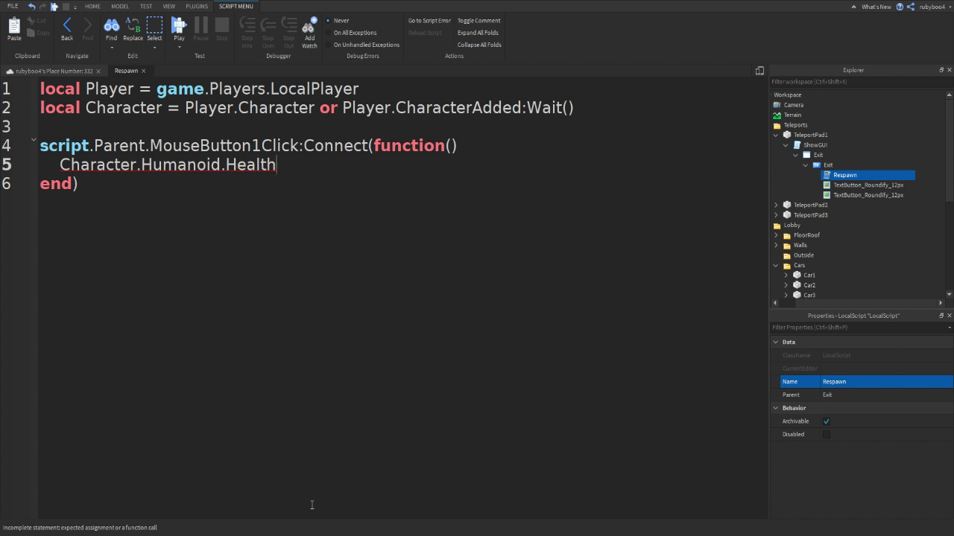
pyautogui.write(' = 0')
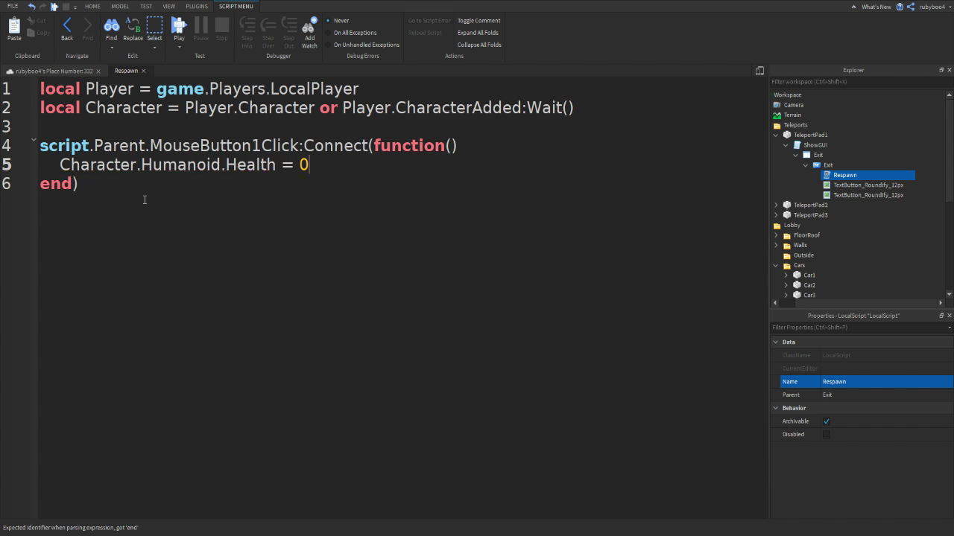
# Step: Close the Respawn script and set the Players service's RespawnTime to 0
pyautogui.click(145, 71)
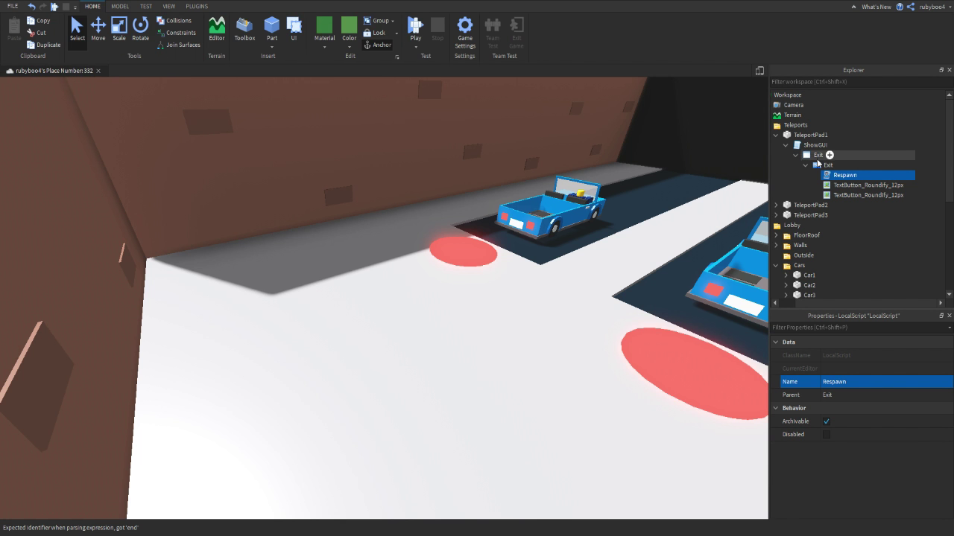
pyautogui.moveTo(768, 154); pyautogui.dragTo(733, 155)
pyautogui.scroll(-5, 790, 192)
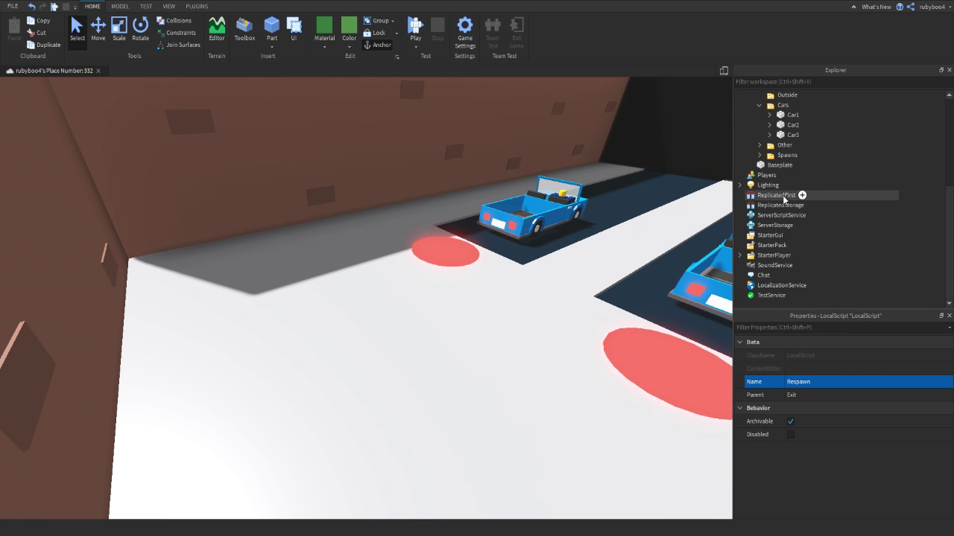
pyautogui.click(765, 176)
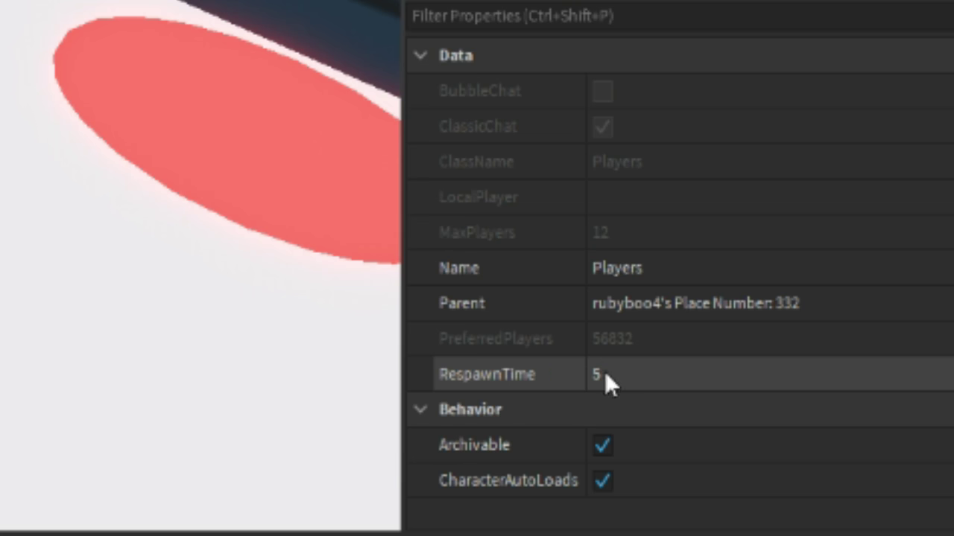
pyautogui.click(611, 377)
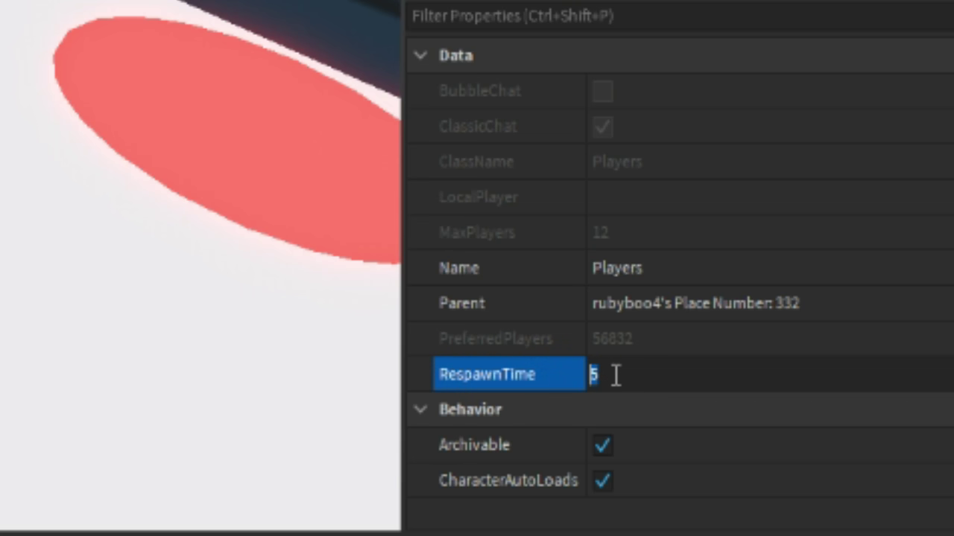
pyautogui.write('0')
pyautogui.press('Return')
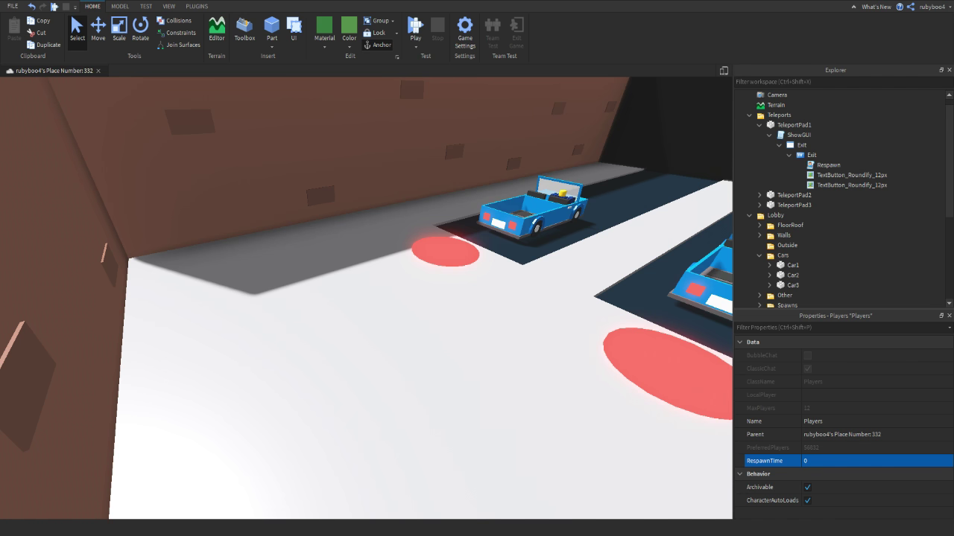
# Step: Add a LocalScript inside TeleportPad1's Exit button and name it Leave
pyautogui.click(819, 155)
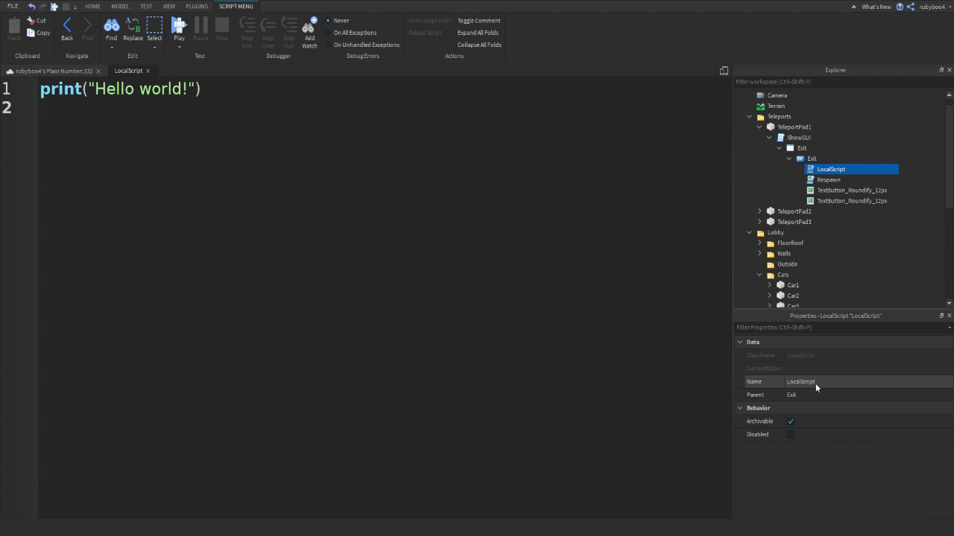
pyautogui.click(815, 383)
pyautogui.write('Leae')
pyautogui.press('Return')
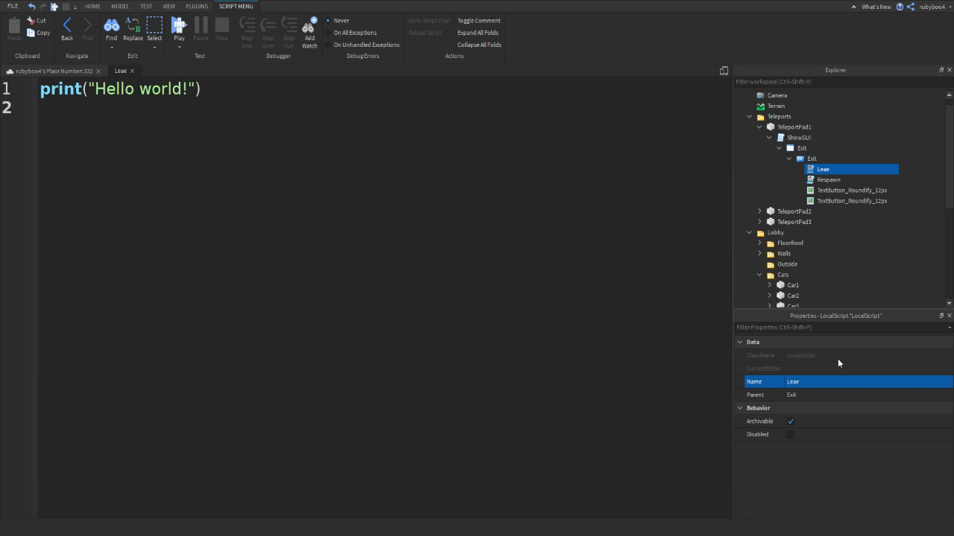
pyautogui.write('ve')
pyautogui.press('Return')
# Step: Replace the Leave script's default code with the line "local button = script.Parent"
pyautogui.hotkey('ctrl', 'a')
pyautogui.press('BackSpace')
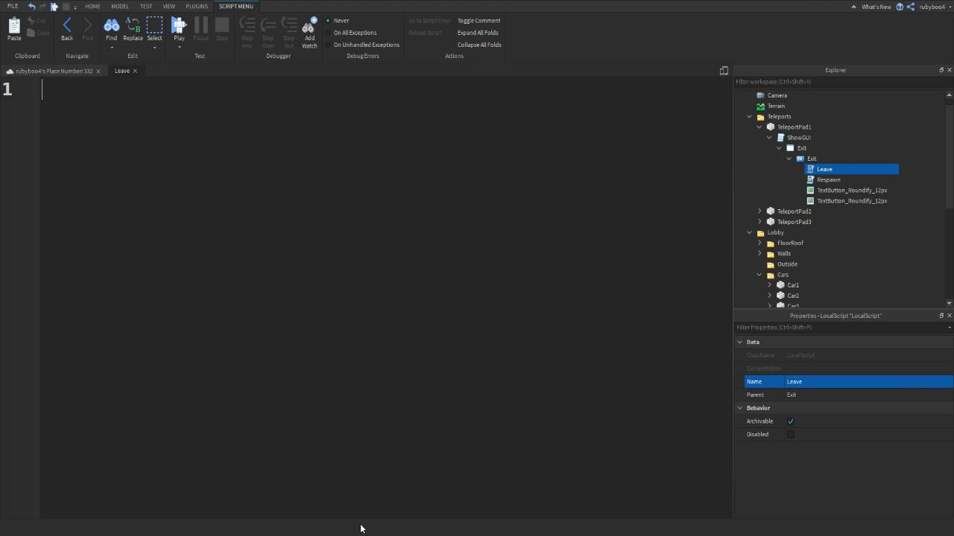
pyautogui.write('local but')
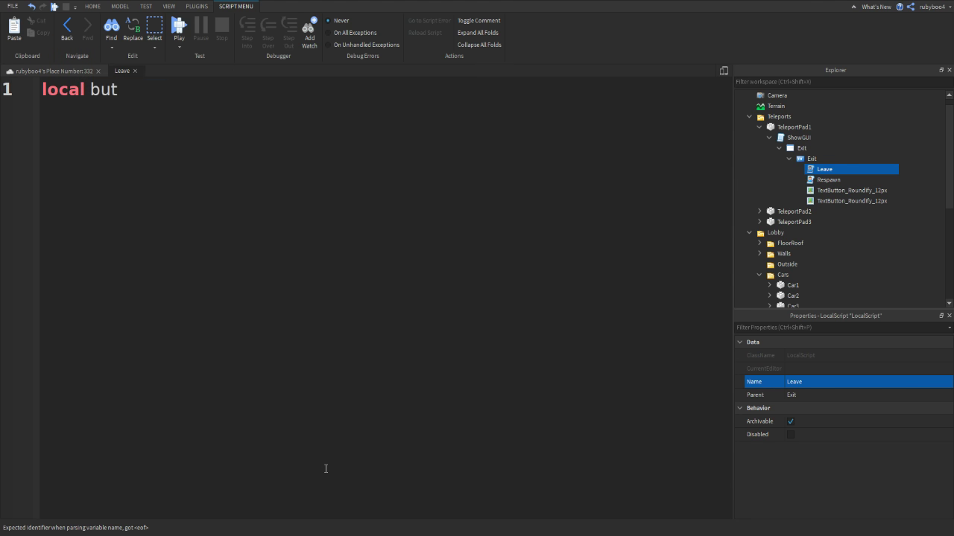
pyautogui.write('ton = script.Parent')
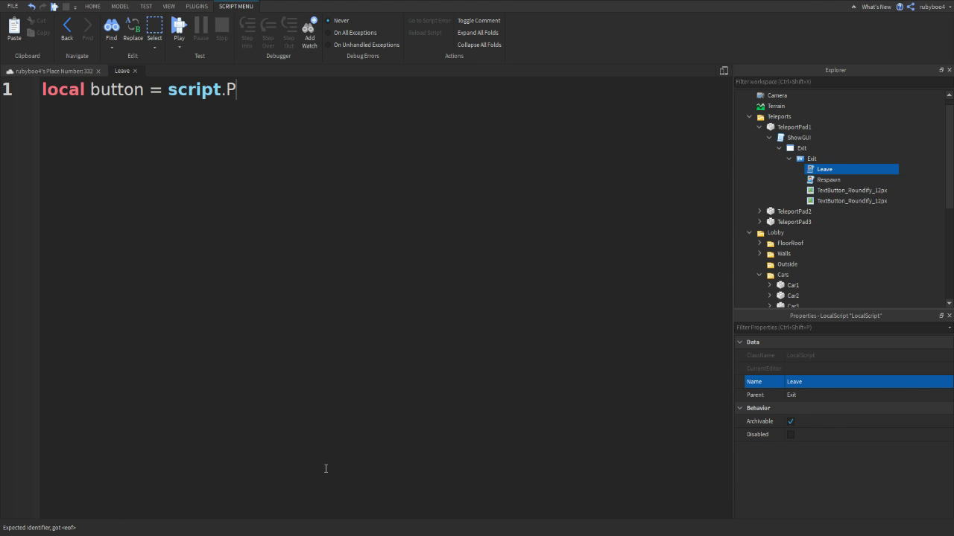
# Step: Add the line "local open = false" to the Leave script, followed by a blank line
pyautogui.press('Return')
pyautogui.write('local')
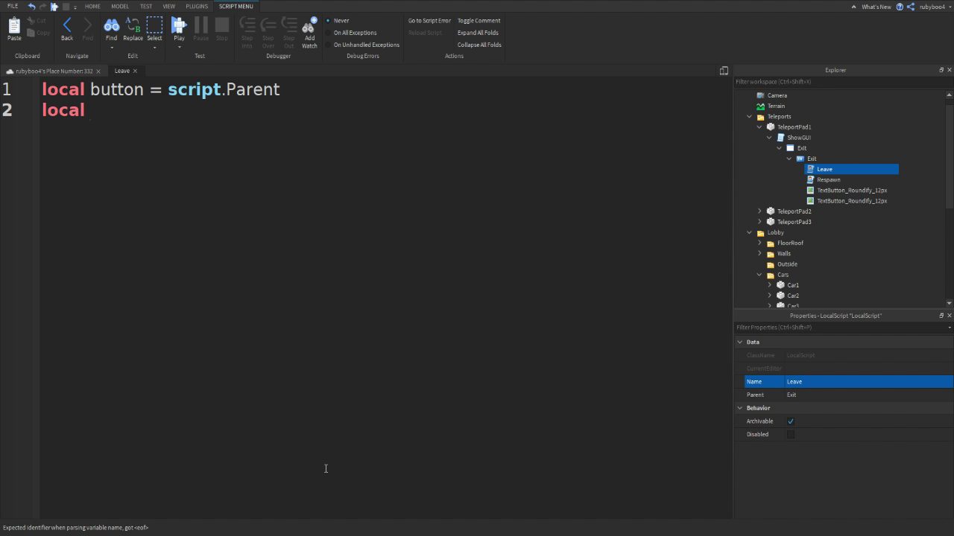
pyautogui.write(' opem')
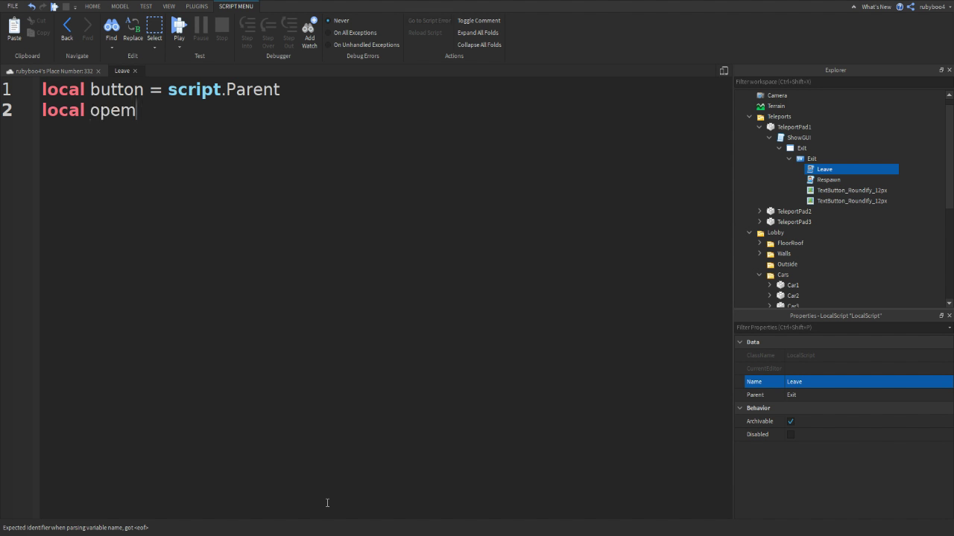
pyautogui.write(' = false')
pyautogui.press('Return')
pyautogui.press('Return')
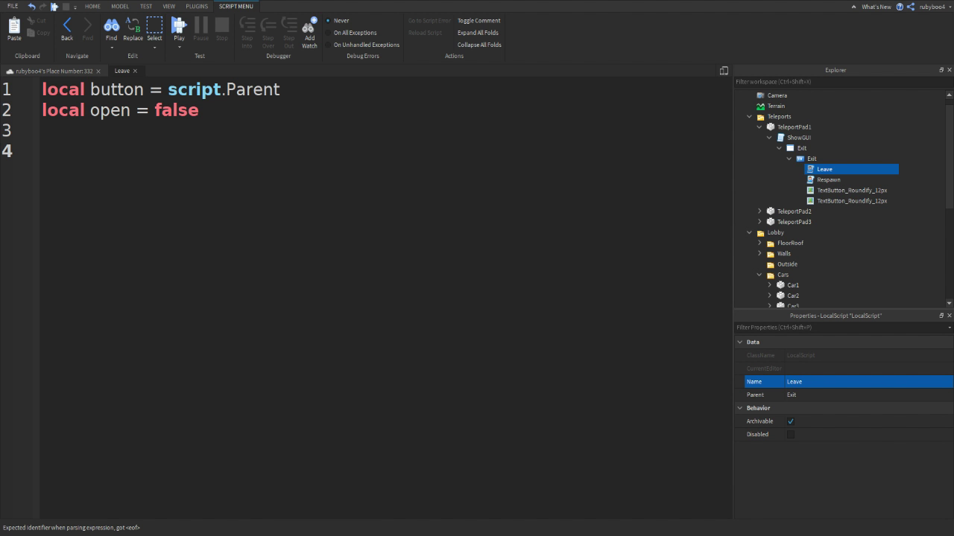
# Step: Connect a function to the button's click event in the Leave script with "script.Parent.MouseButton1Click:Connect(function()"
pyautogui.write('script.Parent.')
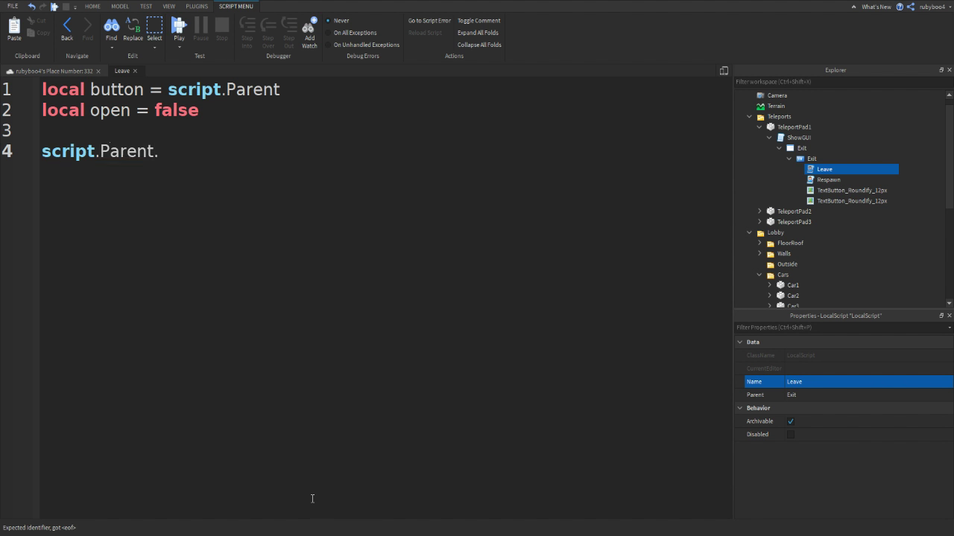
pyautogui.write('MouseButton1Click:Connect(function(')
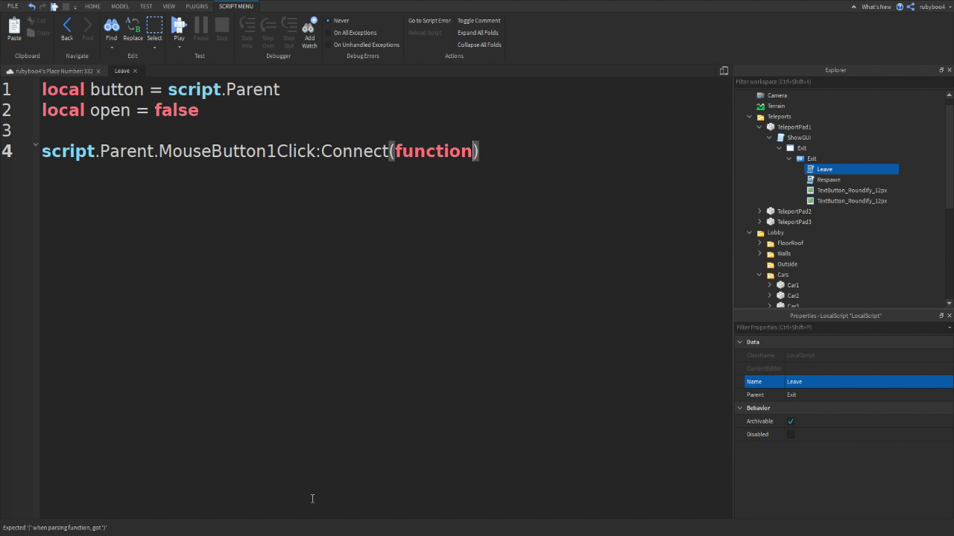
pyautogui.write(')')
pyautogui.press('Return')
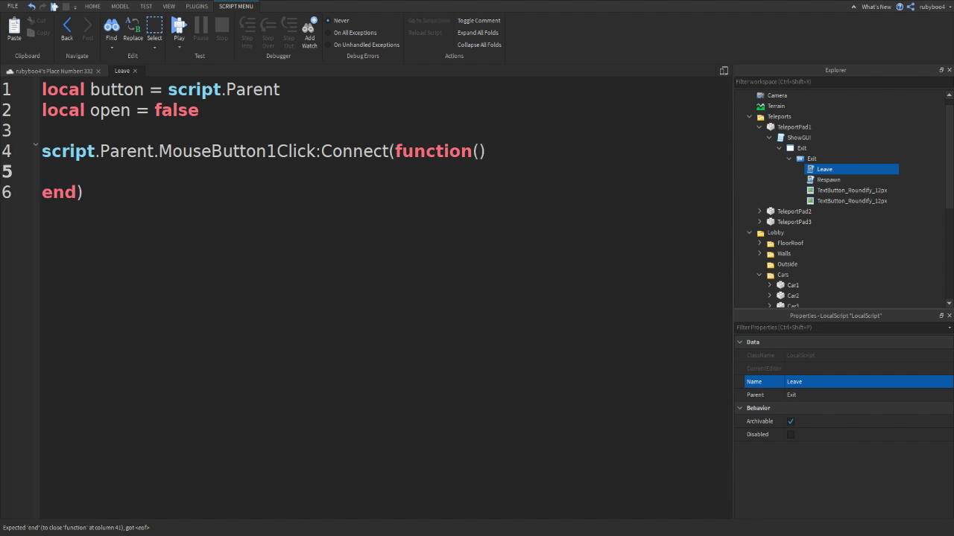
# Step: Add the condition "if button.Visible == false then" inside the Leave script's click function
pyautogui.write('if ')
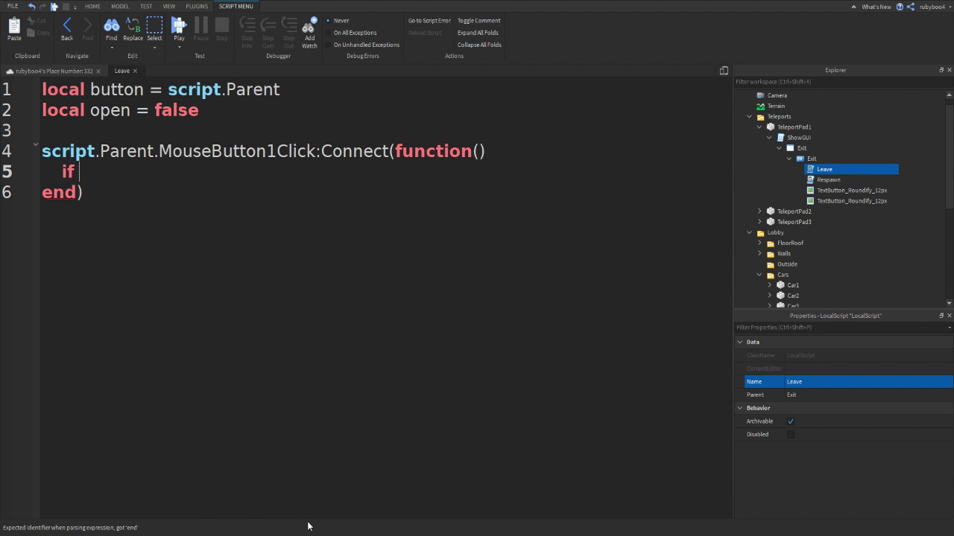
pyautogui.write('button.Visible')
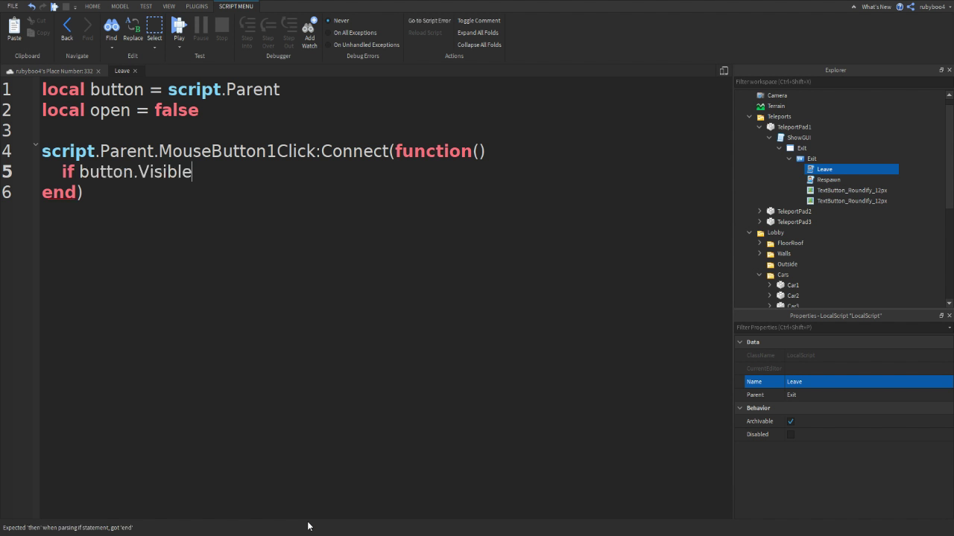
pyautogui.write(' == true tjem')
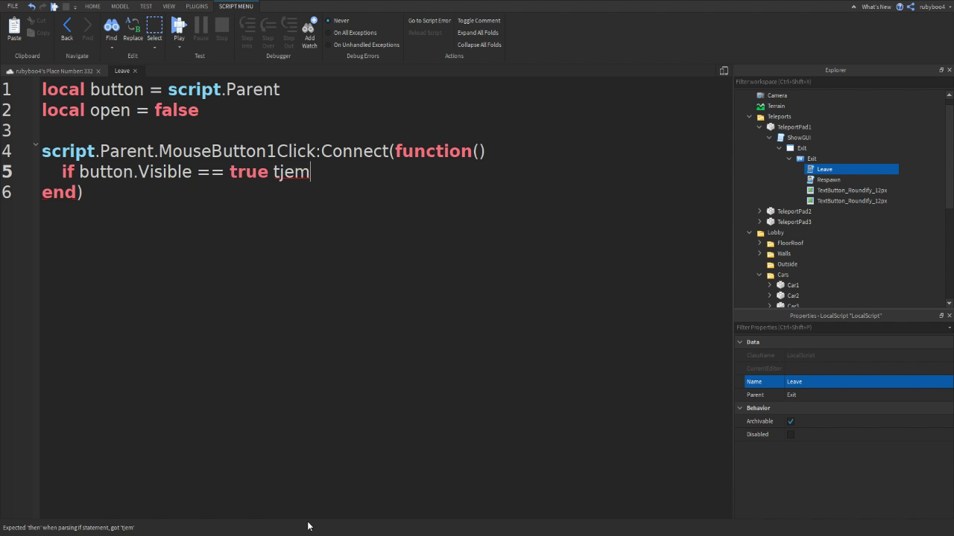
pyautogui.press('BackSpace')
pyautogui.press('BackSpace')
pyautogui.press('BackSpace')
pyautogui.write('hen')
pyautogui.press('Return')
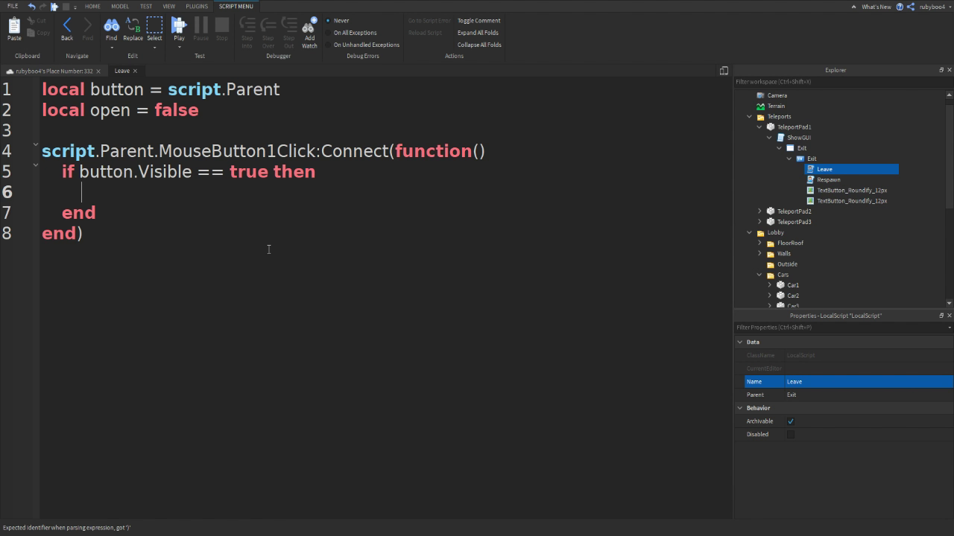
pyautogui.doubleClick(246, 172)
pyautogui.write('f')
pyautogui.press('BackSpace')
pyautogui.write('fals')
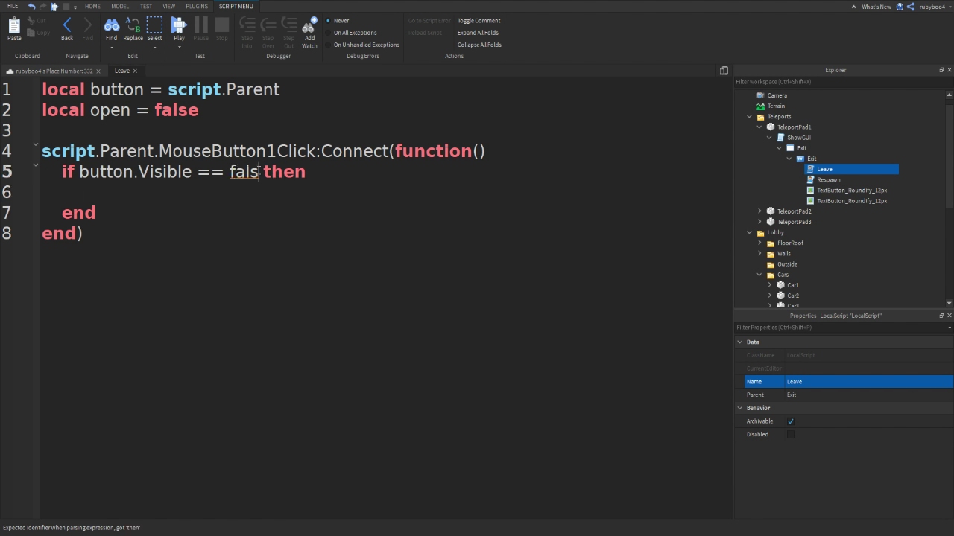
pyautogui.write('e')
# Step: Enter "button.Visible = false" as the body of the if condition
pyautogui.press('Down')
pyautogui.write('button.Activated')
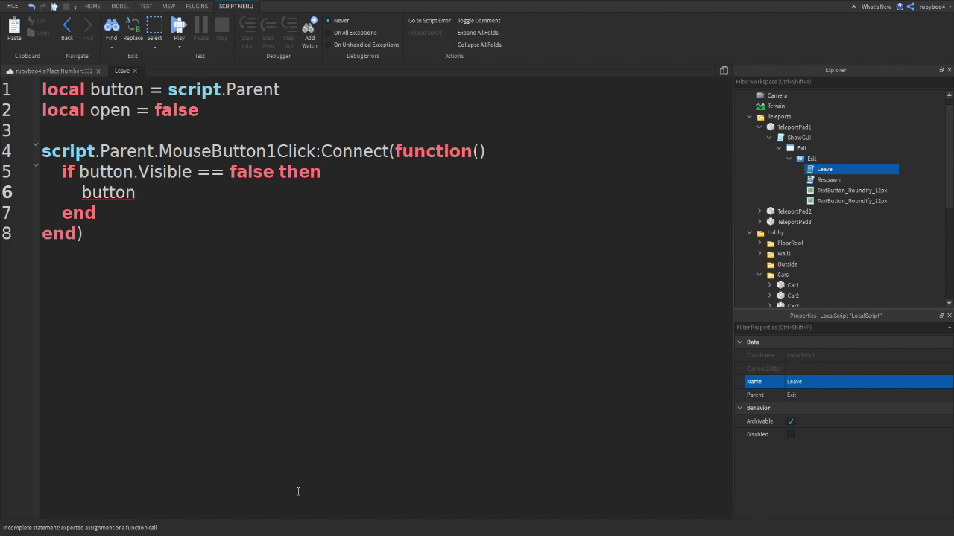
pyautogui.press('BackSpace')
pyautogui.press('BackSpace')
pyautogui.press('BackSpace')
pyautogui.press('BackSpace')
pyautogui.press('BackSpace')
pyautogui.press('BackSpace')
pyautogui.press('BackSpace')
pyautogui.press('BackSpace')
pyautogui.press('BackSpace')
pyautogui.write('Visible = false')
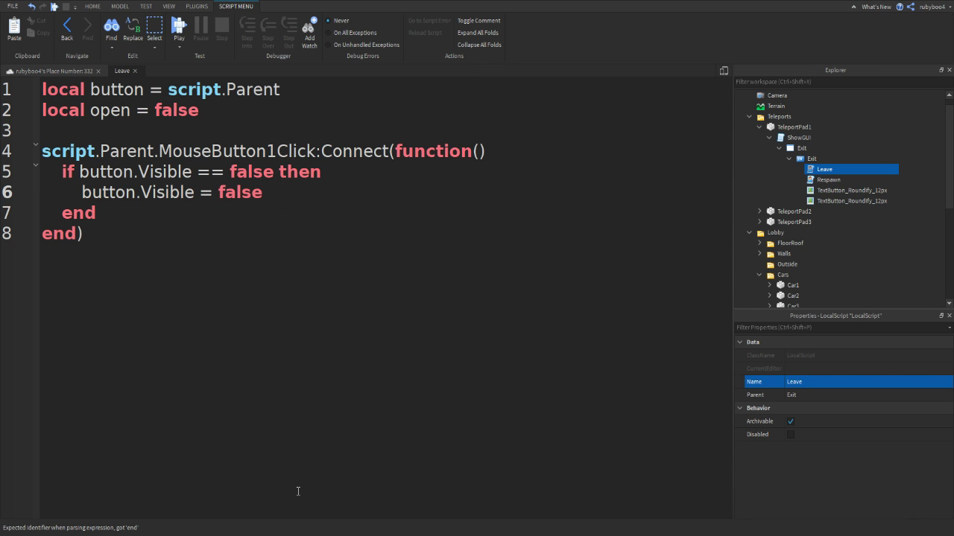
# Step: Add an else branch containing "button.Visible = true", and close the Leave script
pyautogui.press('Return')
pyautogui.write('#')
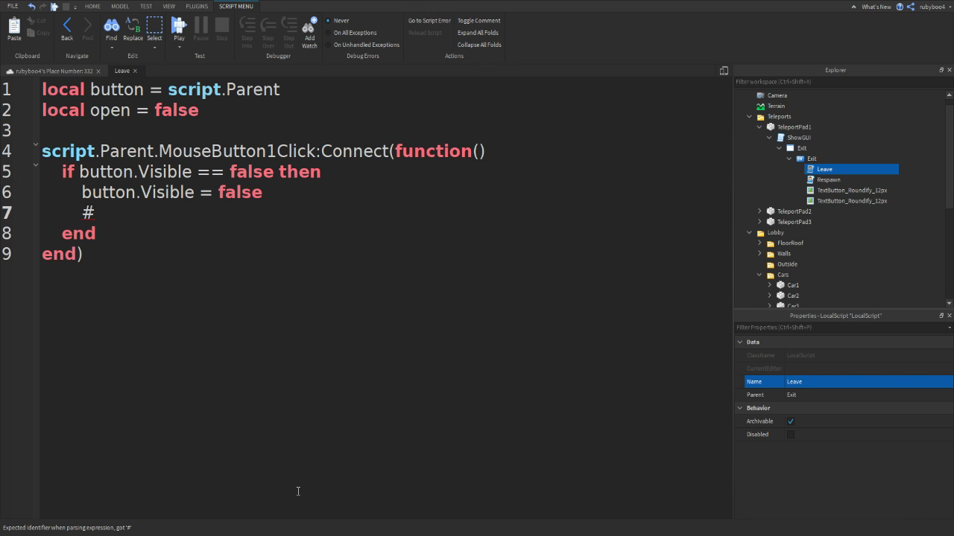
pyautogui.press('BackSpace')
pyautogui.press('BackSpace')
pyautogui.write('else')
pyautogui.press('Return')
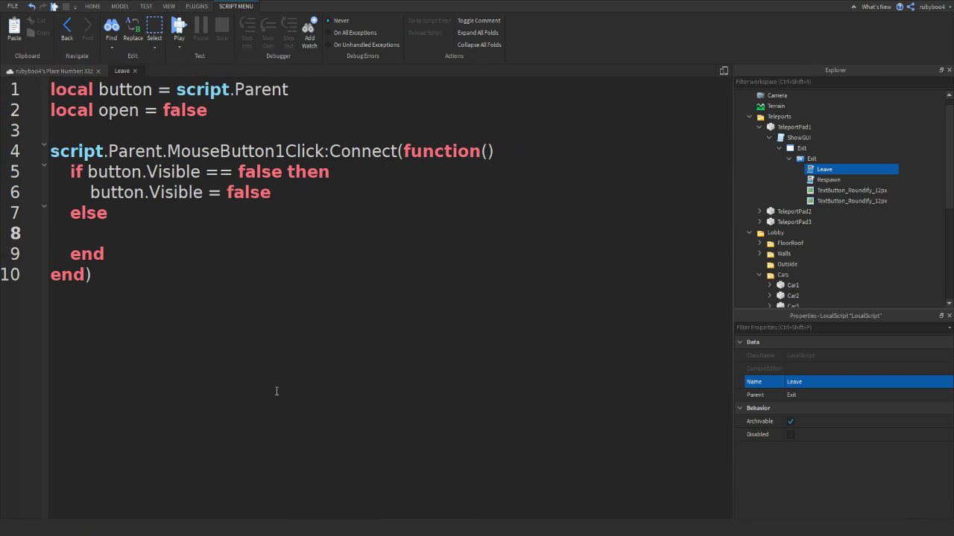
pyautogui.write('button.Vis')
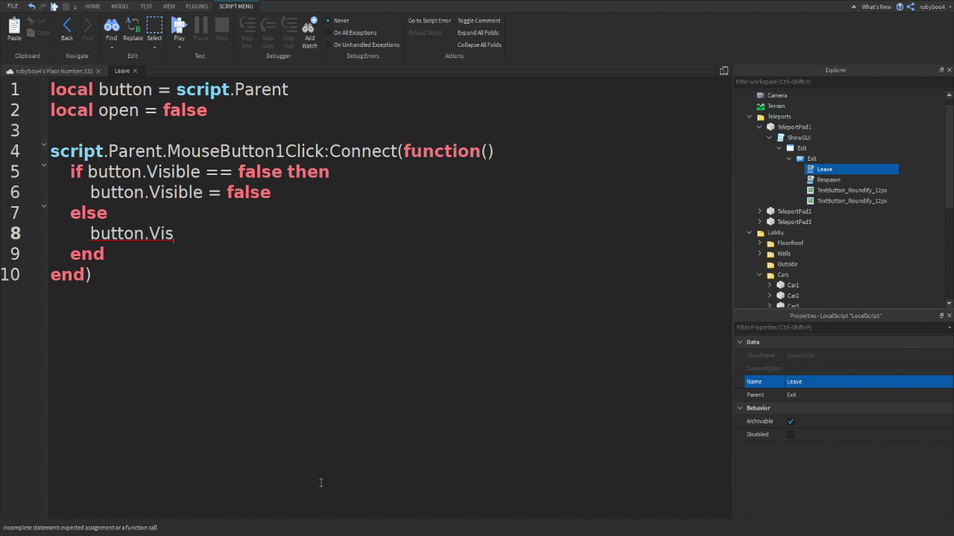
pyautogui.write('s')
pyautogui.press('Tab')
pyautogui.write('= true')
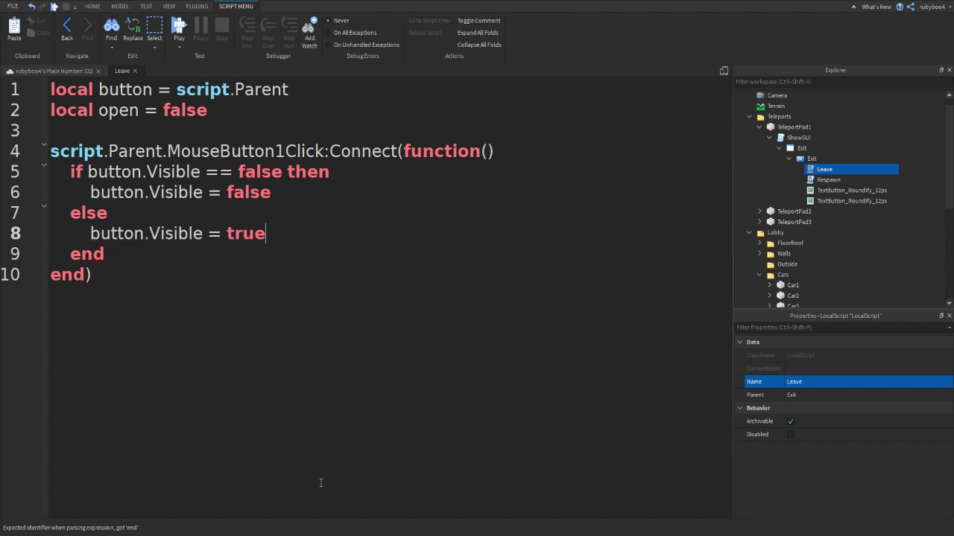
pyautogui.click(135, 70)
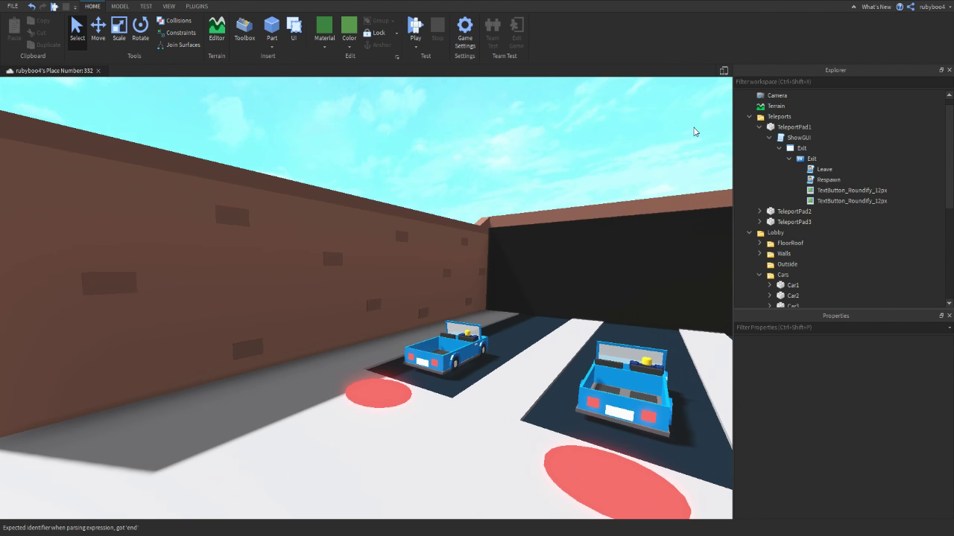
# Step: Start a playtest, walk the character onto a teleport pad and trigger its Exit button
pyautogui.click(415, 28)
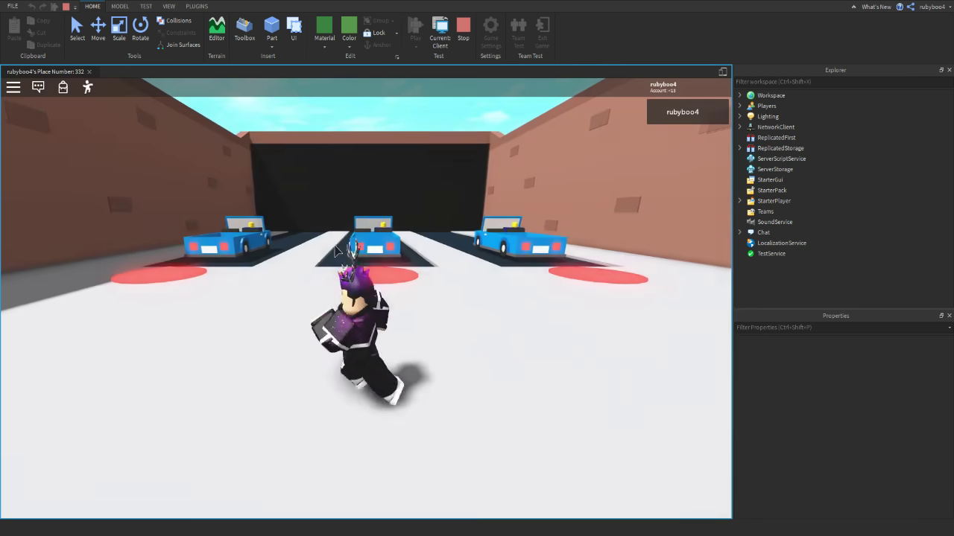
pyautogui.press('w')
pyautogui.moveTo(476, 281); pyautogui.dragTo(473, 274, button='right')
pyautogui.press('d')
pyautogui.click(379, 457)
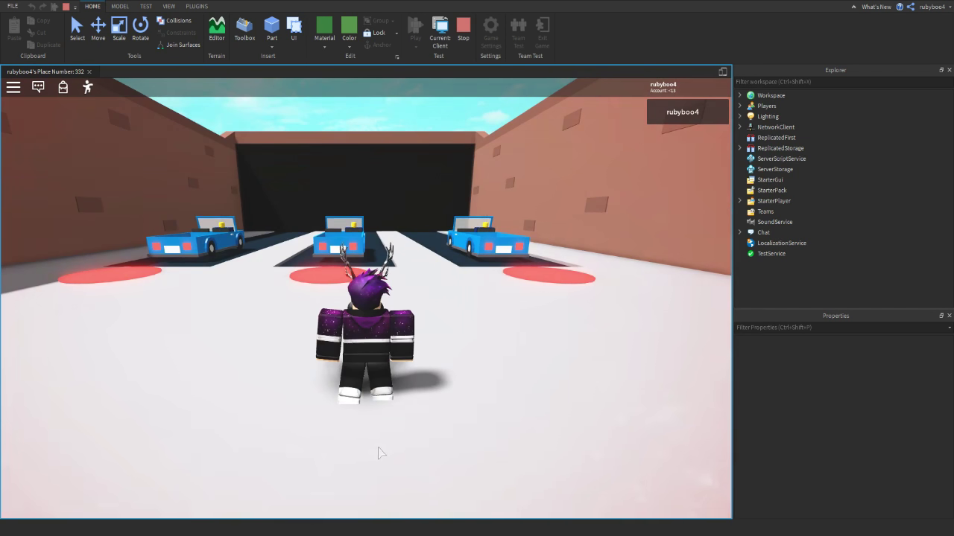
# Step: Walk the respawned character onto the teleport pad beside the shaded wall and test its Exit button
pyautogui.moveTo(384, 338); pyautogui.dragTo(384, 338, button='right')
pyautogui.press('w')
pyautogui.moveTo(413, 288); pyautogui.dragTo(443, 251, button='right')
pyautogui.press('w')
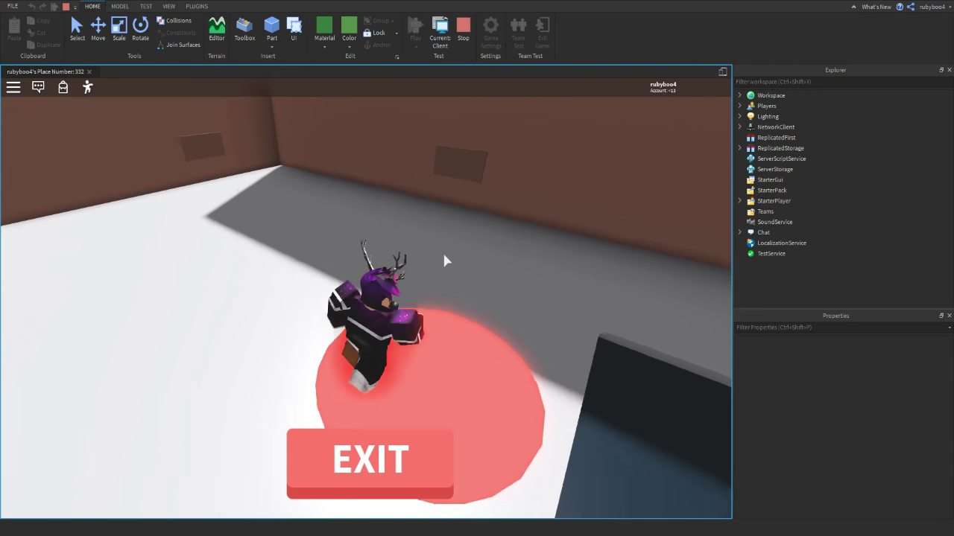
pyautogui.click(369, 456)
# Step: Return the character to the pad beside the shaded wall and repeat the Exit button test
pyautogui.press('w')
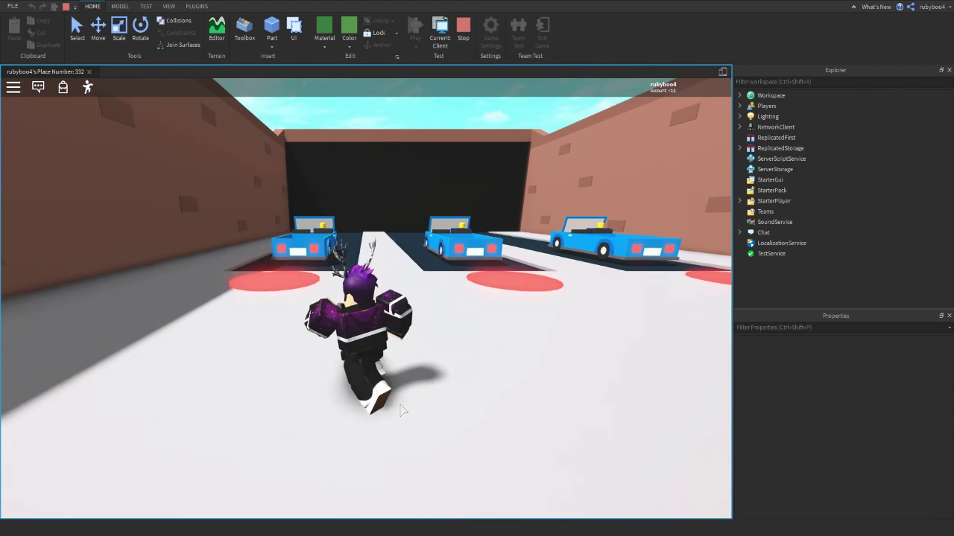
pyautogui.press('w')
pyautogui.moveTo(400, 411); pyautogui.dragTo(410, 405, button='right')
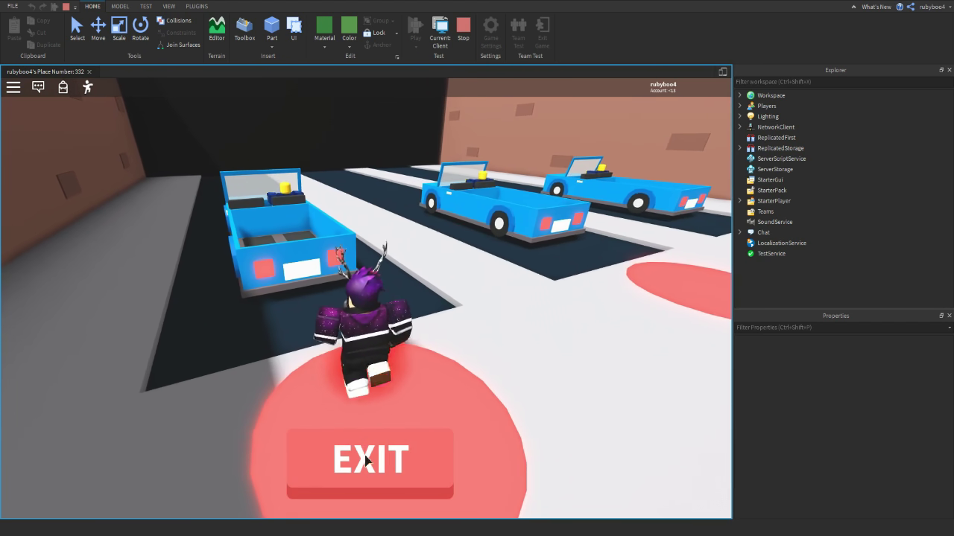
pyautogui.press('w')
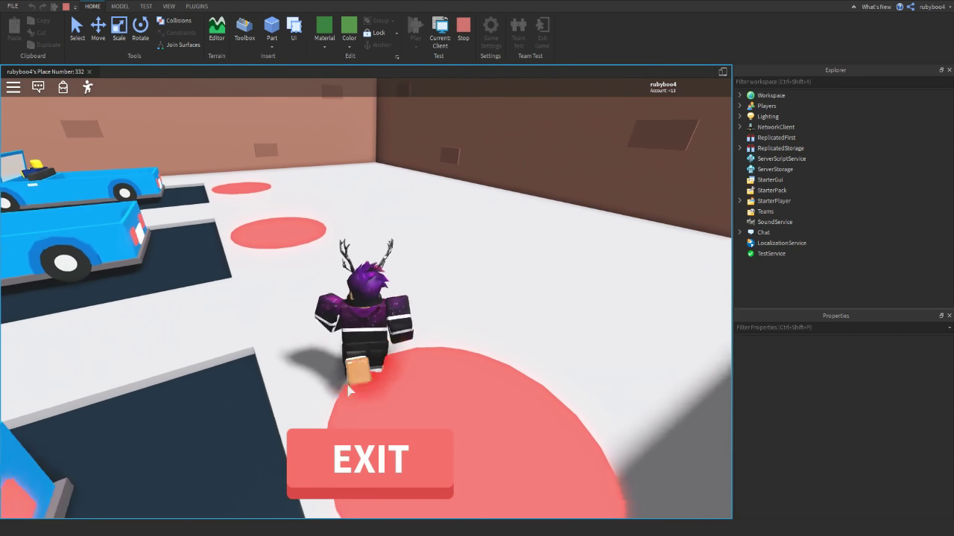
pyautogui.click(366, 433)
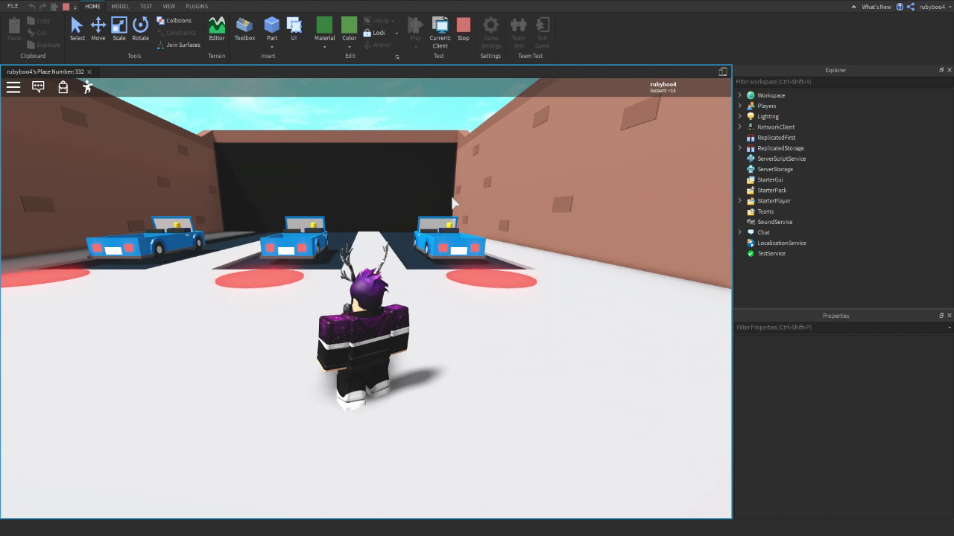
# Step: Stop the playtest and copy the Leave and Respawn scripts from TeleportPad1's Exit button
pyautogui.click(462, 30)
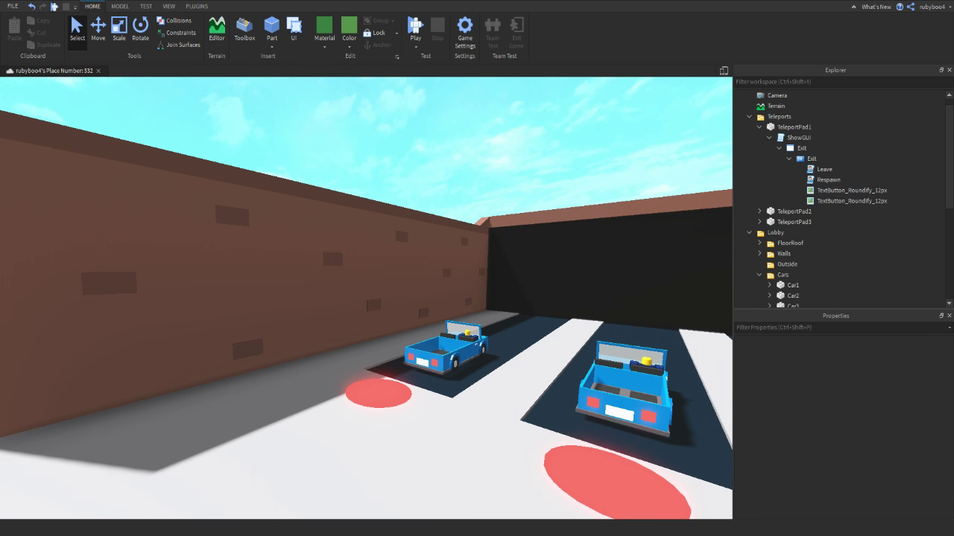
pyautogui.click(824, 169)
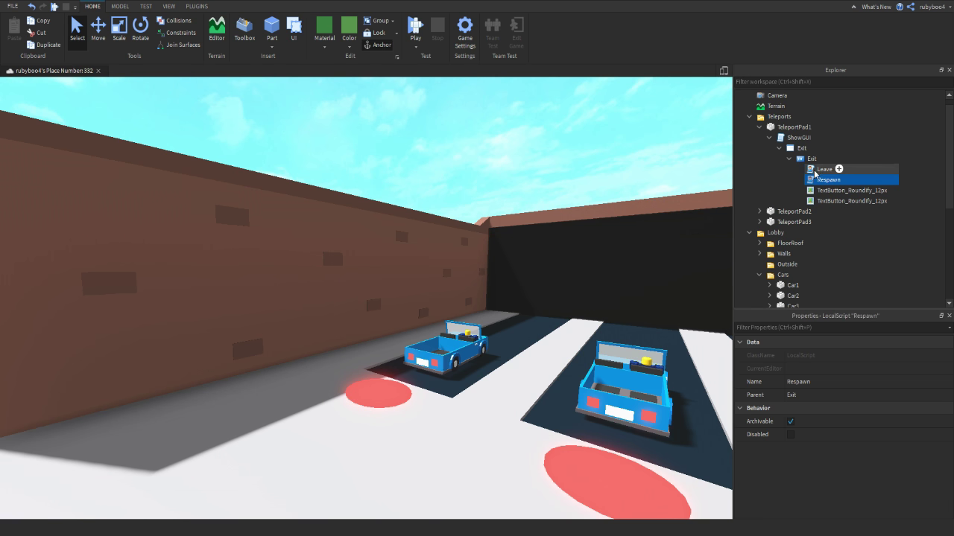
pyautogui.keyDown('shift'); pyautogui.click(827, 179); pyautogui.keyUp('shift')
pyautogui.click(789, 159)
pyautogui.click(769, 137)
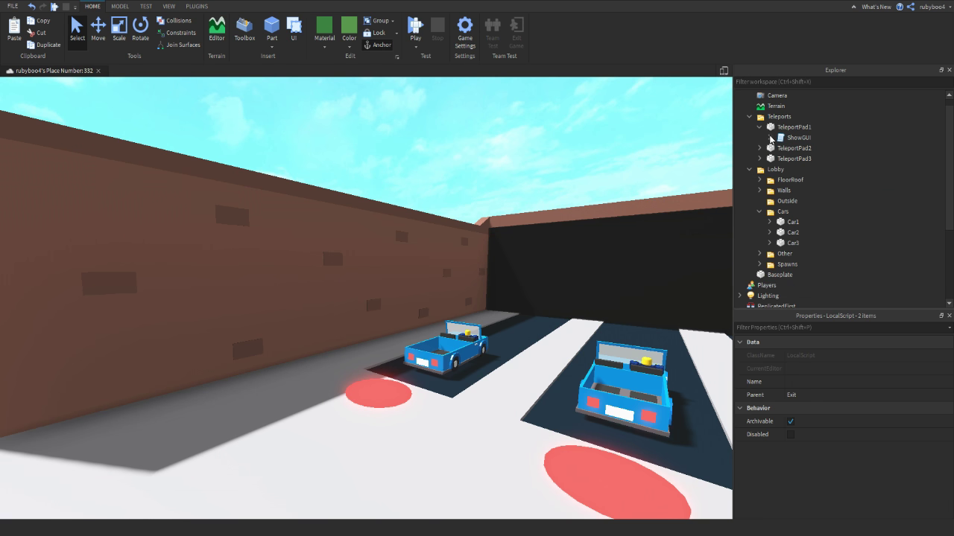
# Step: Paste the copied Leave and Respawn scripts into TeleportPad2's Exit text button
pyautogui.click(759, 148)
pyautogui.click(769, 158)
pyautogui.click(799, 169)
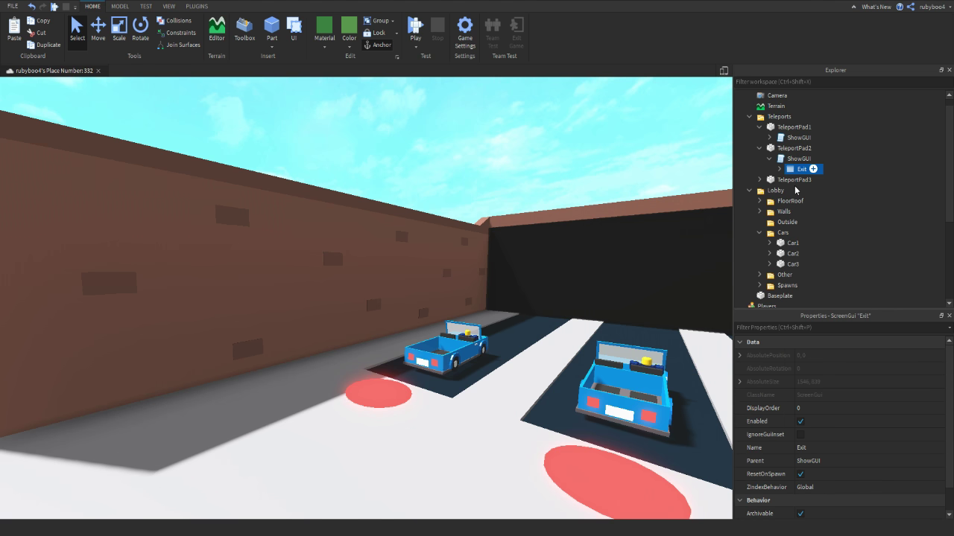
pyautogui.click(779, 170)
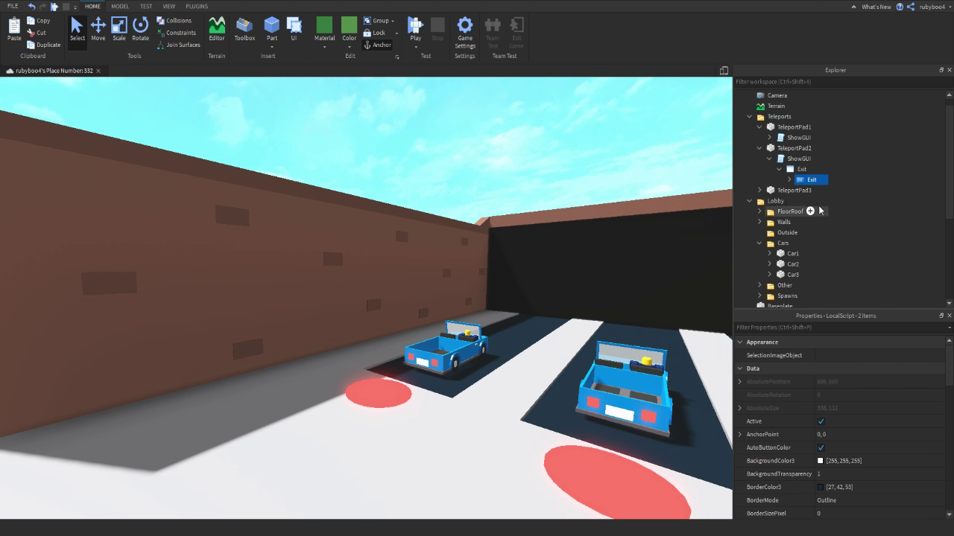
pyautogui.click(780, 168)
pyautogui.click(770, 158)
pyautogui.click(759, 148)
# Step: Paste the copied scripts into TeleportPad3's Exit text button and collapse the teleport pads' hierarchies
pyautogui.click(759, 159)
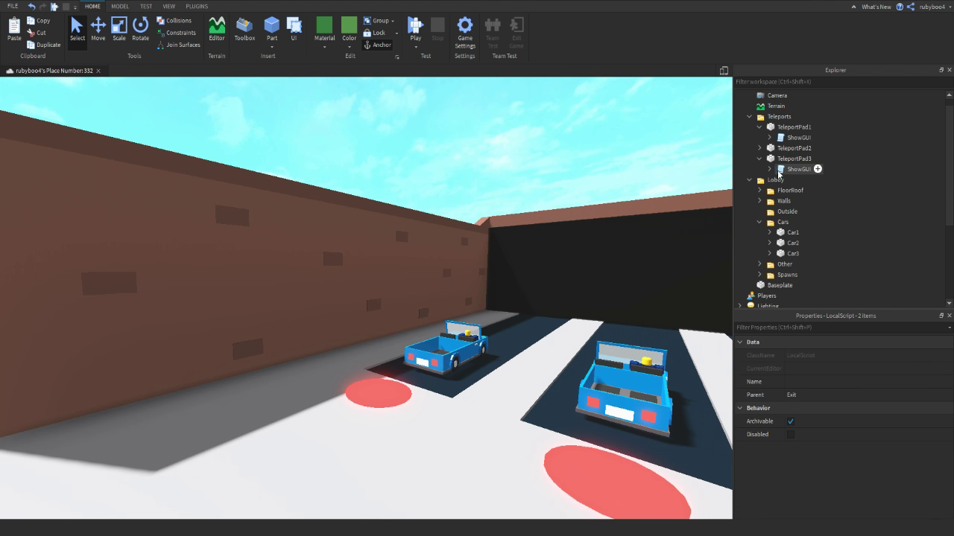
pyautogui.click(770, 169)
pyautogui.click(780, 179)
pyautogui.click(809, 190)
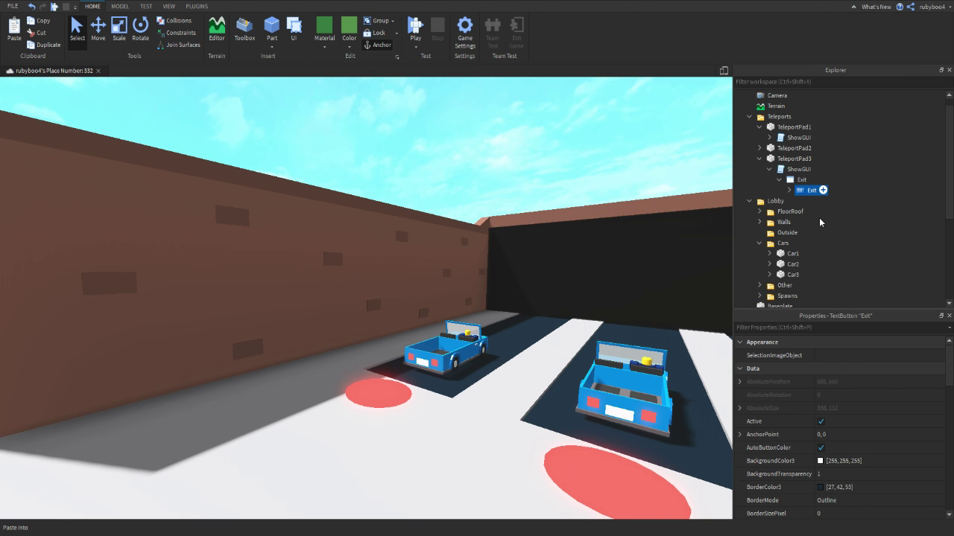
pyautogui.hotkey('ctrl', 'z')
pyautogui.click(789, 190)
pyautogui.click(769, 170)
pyautogui.click(759, 159)
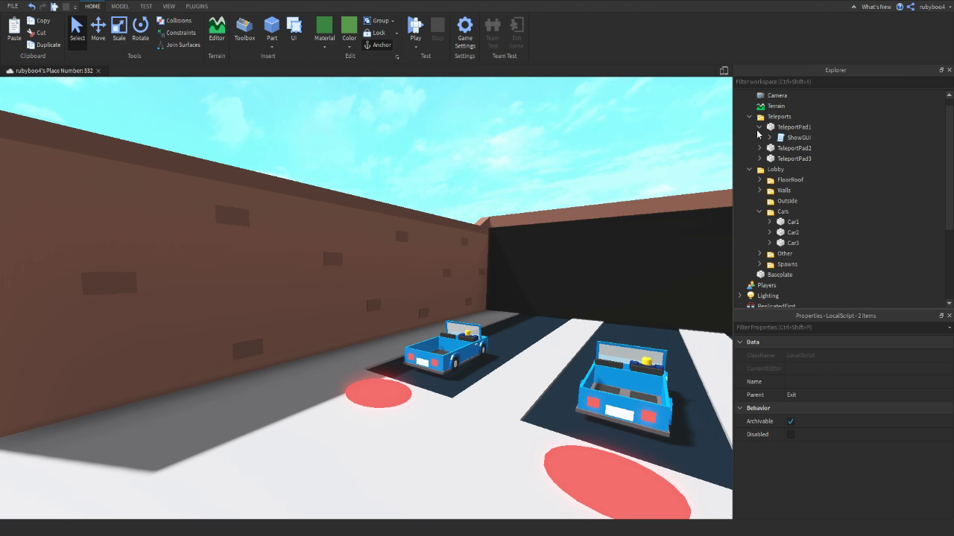
pyautogui.click(760, 127)
pyautogui.click(703, 117)
pyautogui.click(789, 179)
pyautogui.click(781, 170)
pyautogui.click(769, 159)
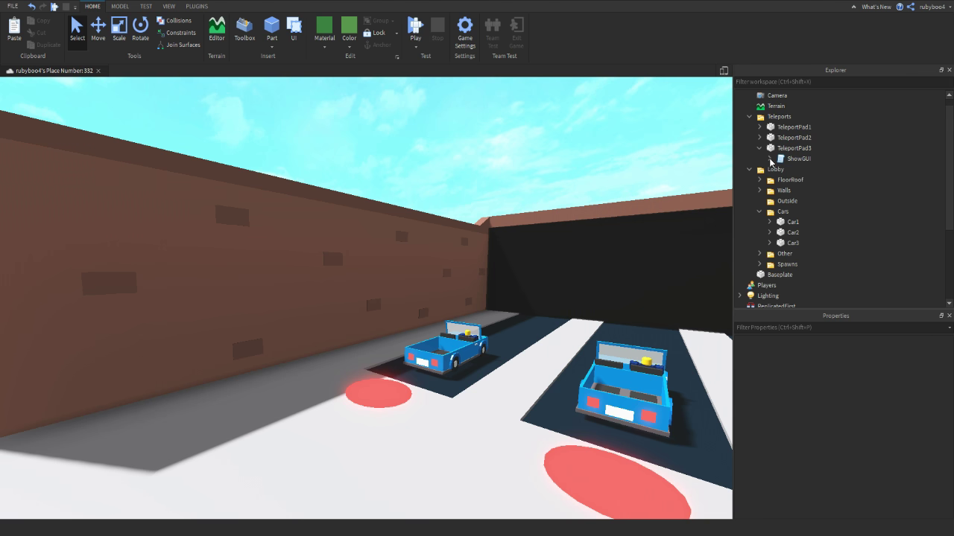
pyautogui.click(760, 148)
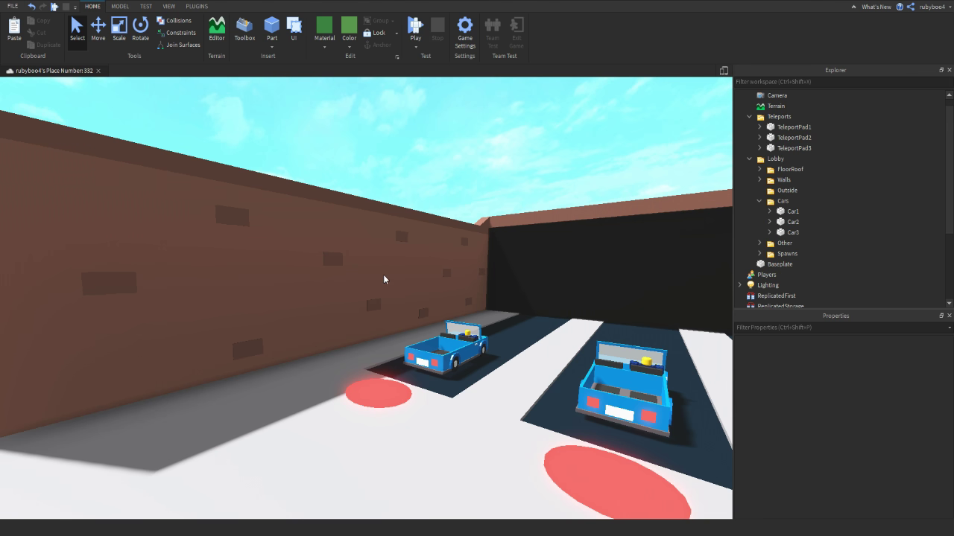
# Step: Insert a block part and place it in the bed of Car1, the car beside the shaded wall
pyautogui.scroll(10, 405, 243)
pyautogui.moveTo(404, 245); pyautogui.dragTo(358, 337, button='right')
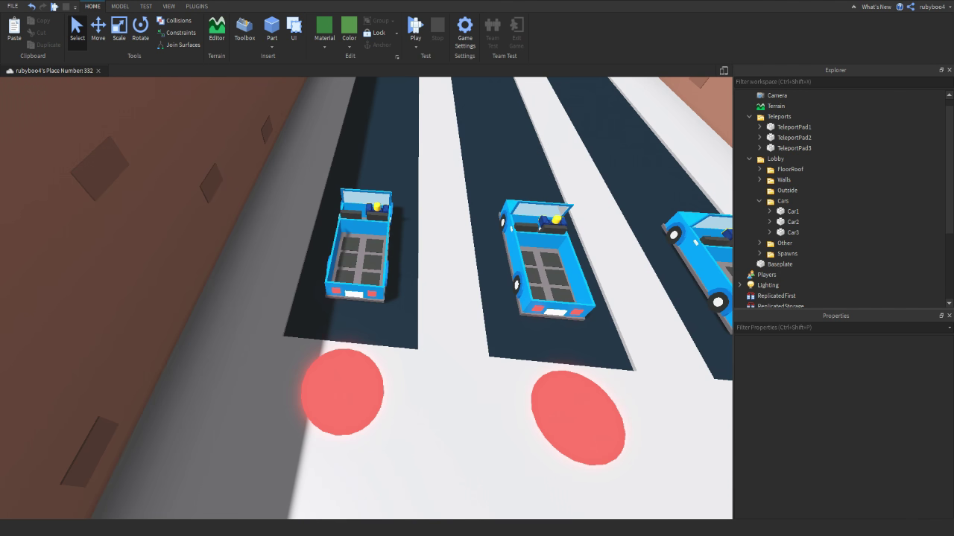
pyautogui.scroll(10, 381, 364)
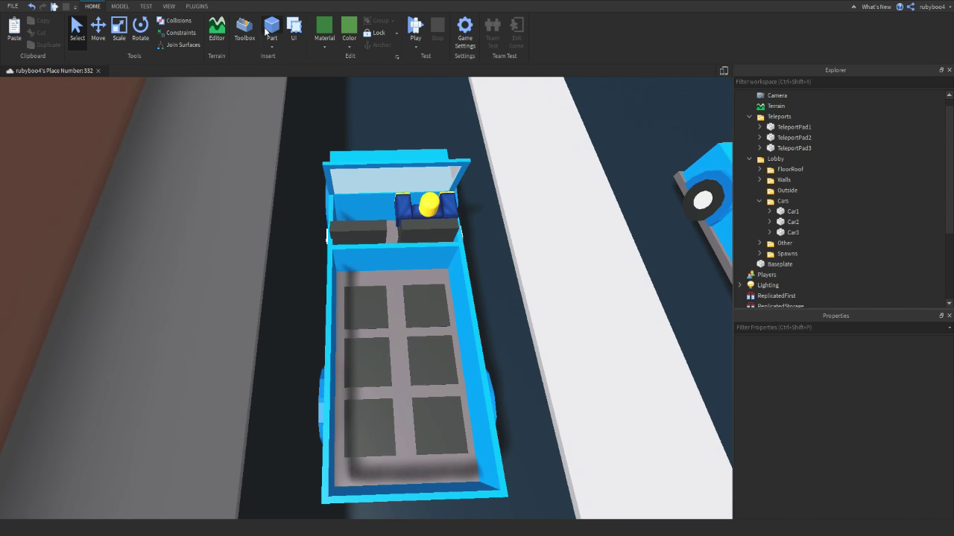
pyautogui.click(271, 29)
pyautogui.moveTo(362, 291); pyautogui.dragTo(374, 363)
pyautogui.press('d')
# Step: Centre the part between Car1's back seats and, with 1-stud snapping, scale it to a 1 × 1 × 1 stud cube
pyautogui.click(120, 6)
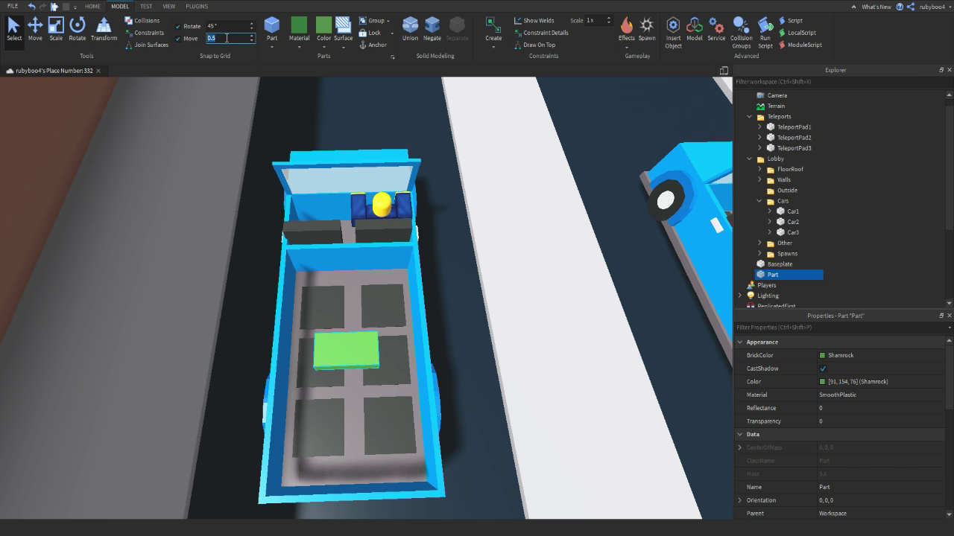
pyautogui.click(42, 34)
pyautogui.moveTo(344, 396); pyautogui.dragTo(353, 405)
pyautogui.hotkey('ctrl', '3')
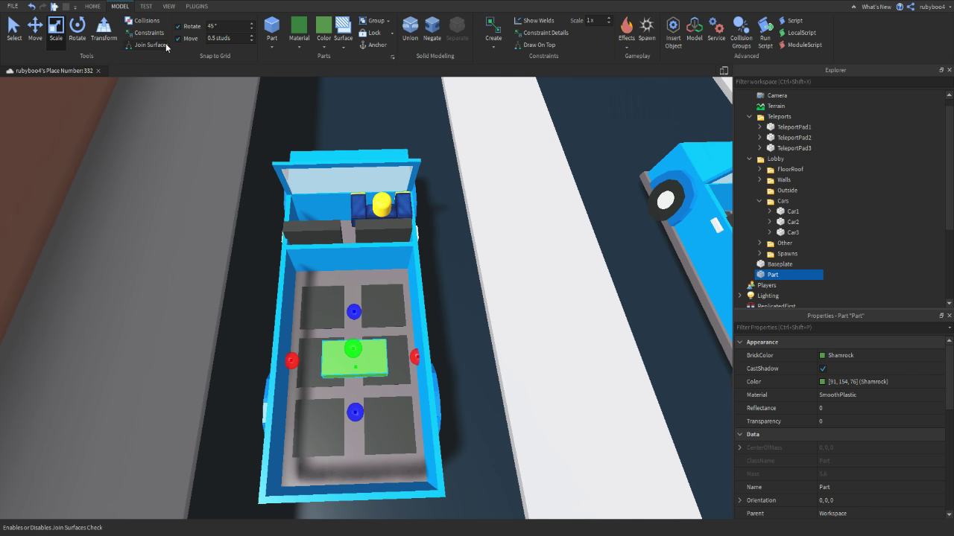
pyautogui.keyDown('ctrl'); pyautogui.moveTo(419, 352); pyautogui.dragTo(396, 355); pyautogui.keyUp('ctrl')
pyautogui.keyDown('ctrl'); pyautogui.moveTo(356, 411); pyautogui.dragTo(357, 401); pyautogui.keyUp('ctrl')
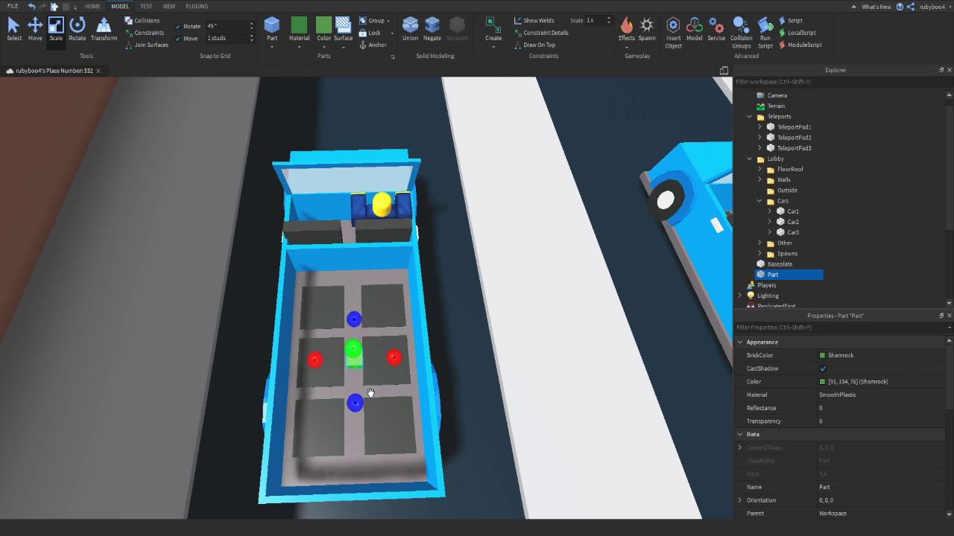
# Step: Fine-position the cube in the aisle of Car1's bed with 0.1-stud snapping, and set the move snap to 1 stud
pyautogui.moveTo(368, 392); pyautogui.dragTo(368, 383, button='right')
pyautogui.scroll(3, 368, 383)
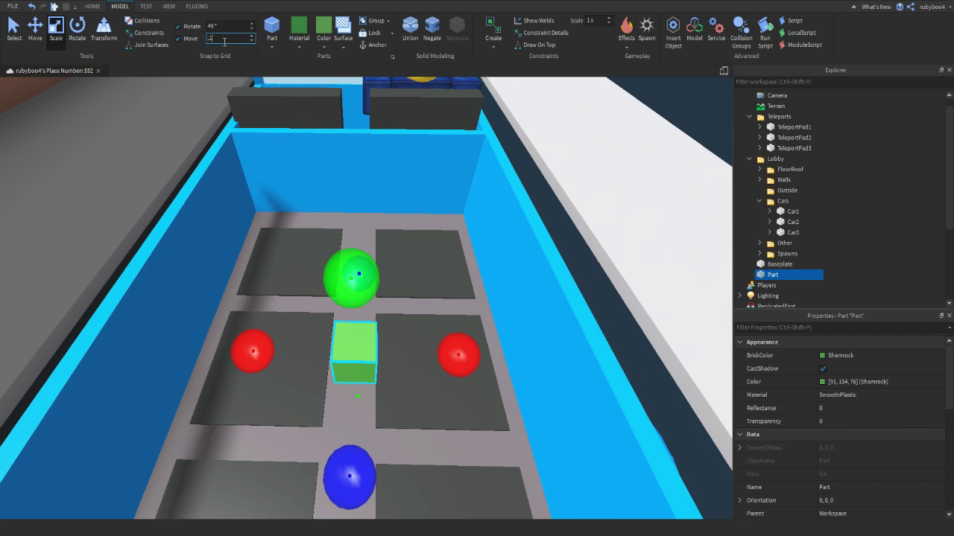
pyautogui.hotkey('ctrl', '2')
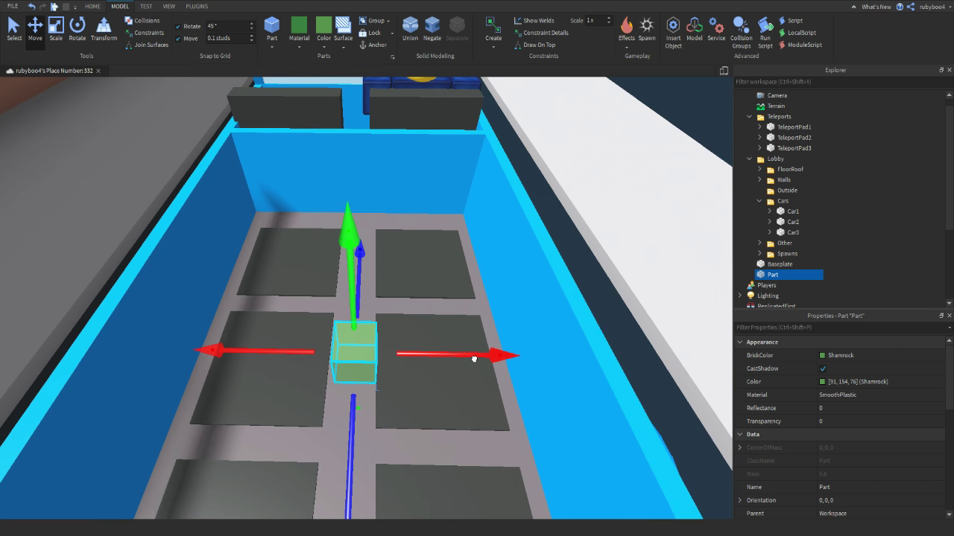
pyautogui.moveTo(472, 364); pyautogui.dragTo(470, 366, button='right')
pyautogui.scroll(-3, 470, 366)
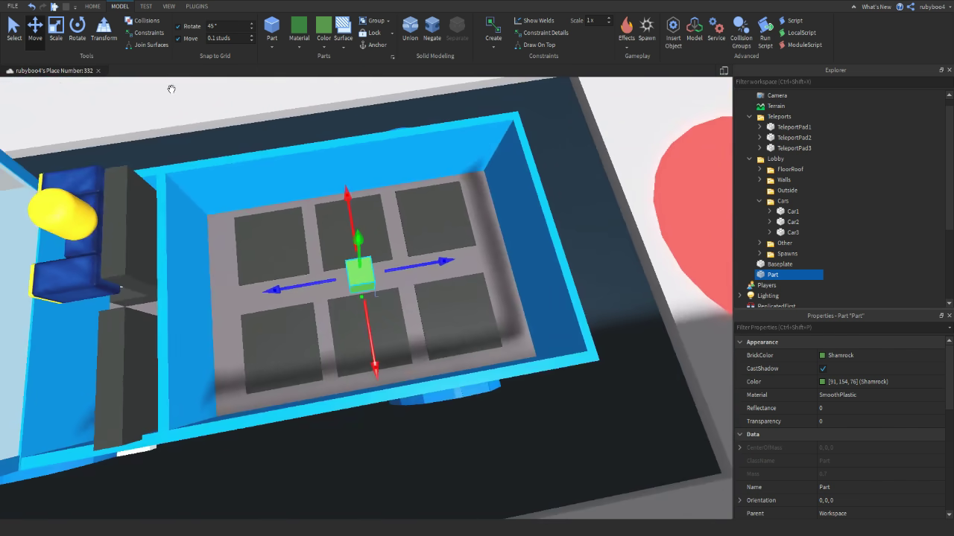
pyautogui.doubleClick(216, 38)
pyautogui.write('1')
pyautogui.click(466, 290)
pyautogui.hotkey('ctrl', 'z')
pyautogui.moveTo(466, 290); pyautogui.dragTo(466, 289, button='right')
# Step: Raise the green cube straight up out of the bed so it floats above Car1
pyautogui.click(361, 369)
pyautogui.scroll(2, 361, 369)
pyautogui.click(388, 385)
pyautogui.scroll(-3, 387, 385)
pyautogui.moveTo(387, 385); pyautogui.dragTo(387, 385, button='right')
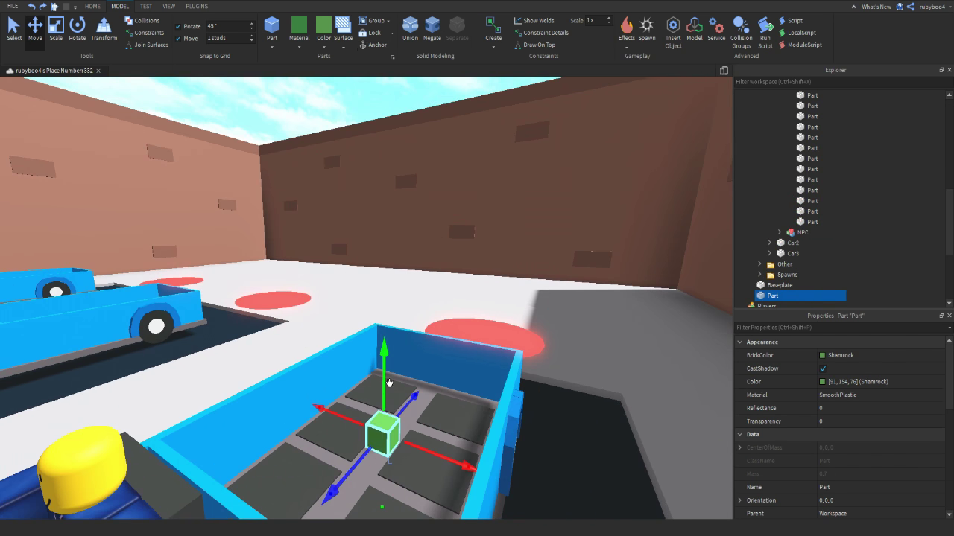
pyautogui.moveTo(389, 383); pyautogui.dragTo(381, 239)
pyautogui.moveTo(381, 240); pyautogui.dragTo(377, 238, button='right')
pyautogui.press('d')
pyautogui.moveTo(330, 225); pyautogui.dragTo(327, 142)
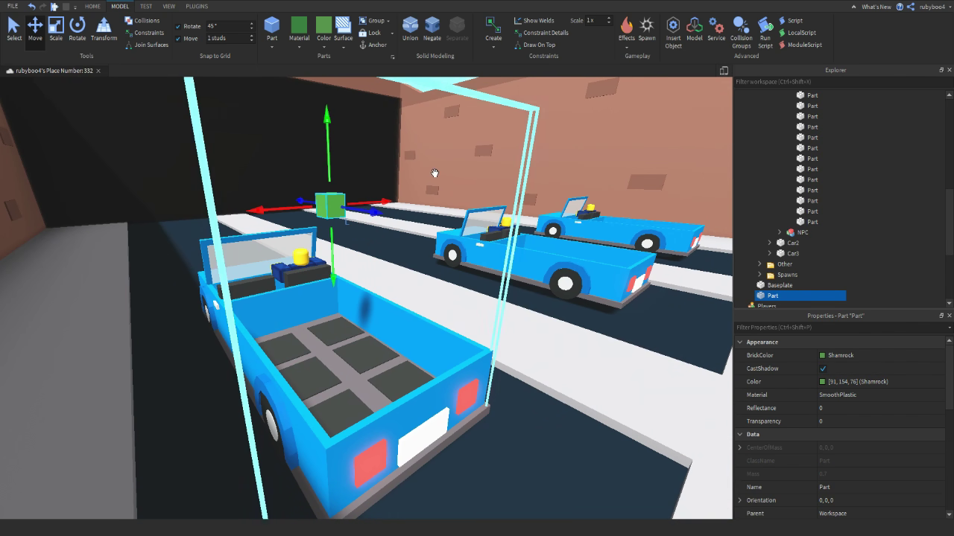
pyautogui.press('d')
pyautogui.moveTo(433, 172); pyautogui.dragTo(433, 172, button='right')
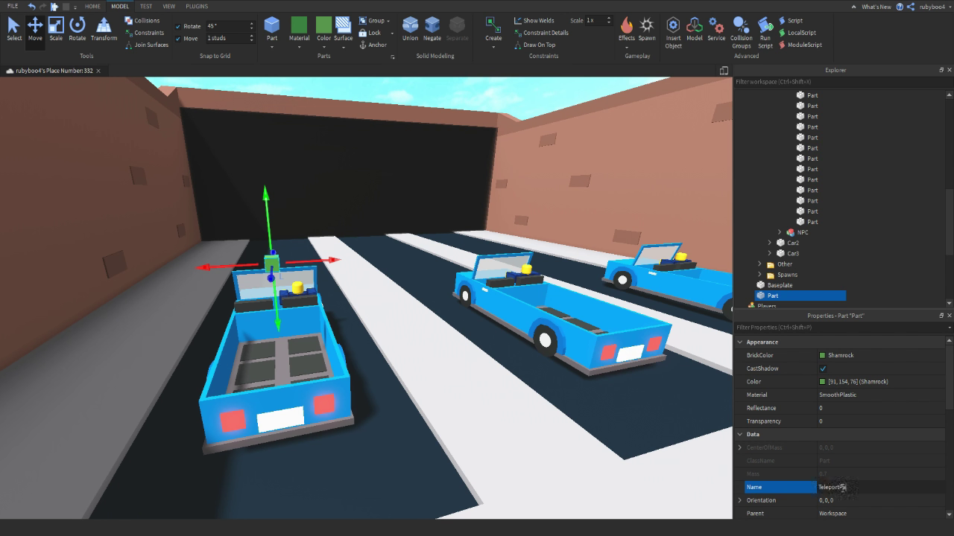
# Step: Rename the cube as TeleportPart1 and turn off its CanCollide property
pyautogui.press('Return')
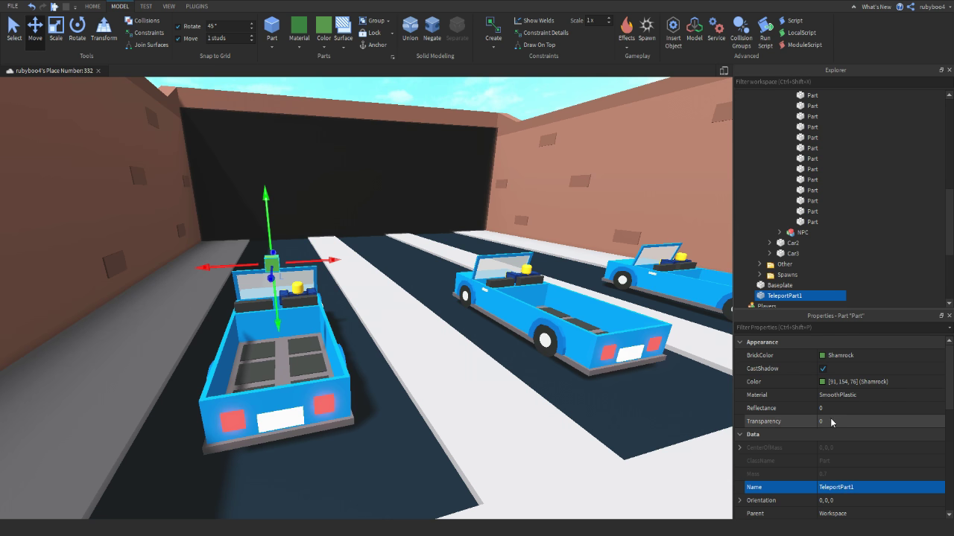
pyautogui.scroll(-6, 869, 430)
pyautogui.click(822, 369)
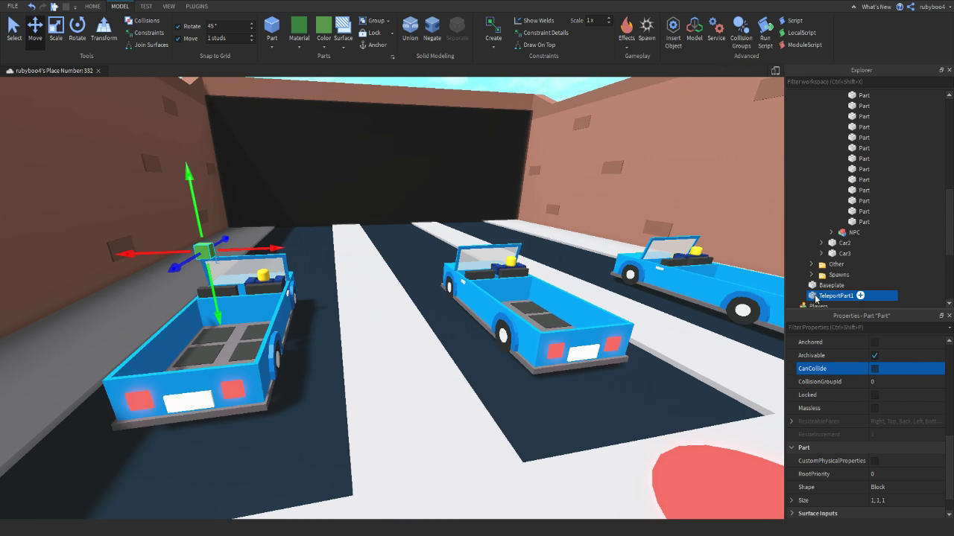
# Step: Move TeleportPart1 from the workspace into the Teleports folder
pyautogui.scroll(5, 861, 278)
pyautogui.moveTo(816, 297); pyautogui.dragTo(830, 130)
pyautogui.scroll(4, 860, 265)
# Step: Add a new script to TeleportPad1, the pad behind Car1
pyautogui.moveTo(693, 175); pyautogui.dragTo(620, 196, button='right')
pyautogui.moveTo(403, 414); pyautogui.dragTo(354, 443, button='right')
pyautogui.click(351, 457)
pyautogui.moveTo(399, 350); pyautogui.dragTo(426, 395, button='right')
pyautogui.press('f')
pyautogui.moveTo(765, 154); pyautogui.dragTo(766, 138, button='right')
pyautogui.scroll(-4, 767, 140)
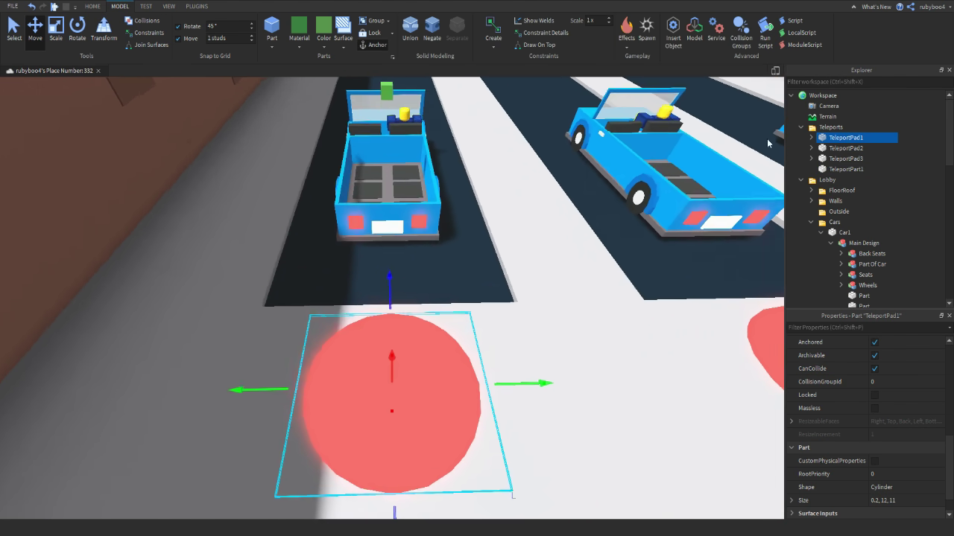
pyautogui.click(811, 139)
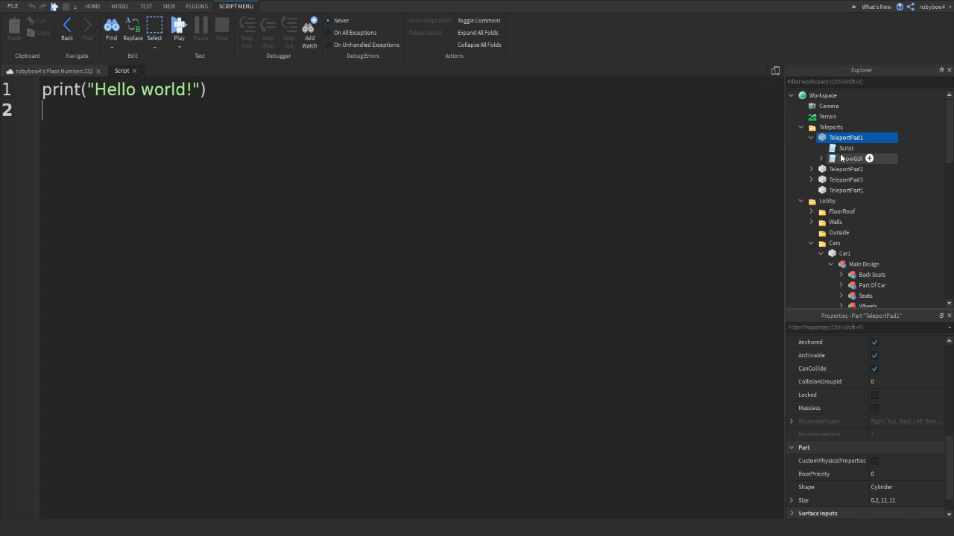
# Step: Rename TeleportPad1's new script as Teleport, replace its content with the Touch teleport code referencing TeleportPart1, and close it
pyautogui.click(886, 380)
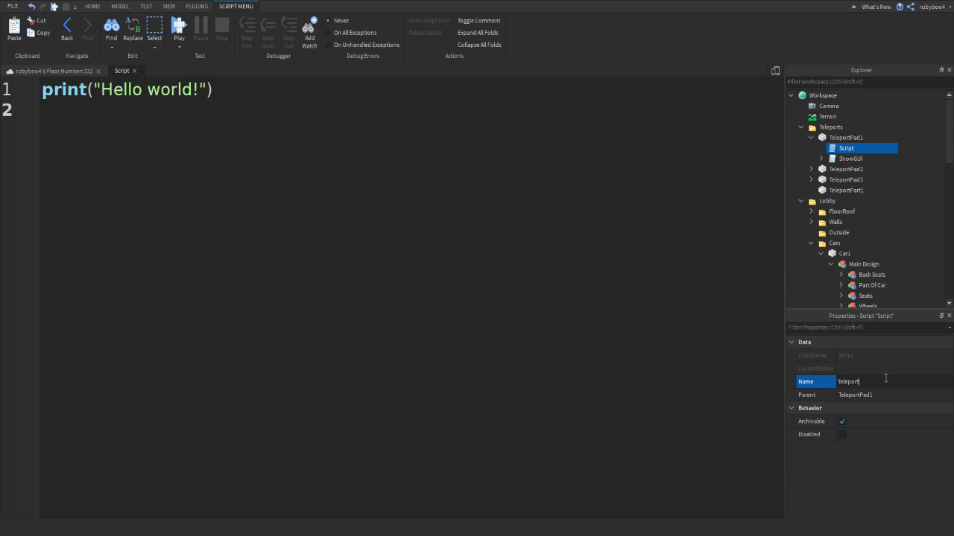
pyautogui.press('Return')
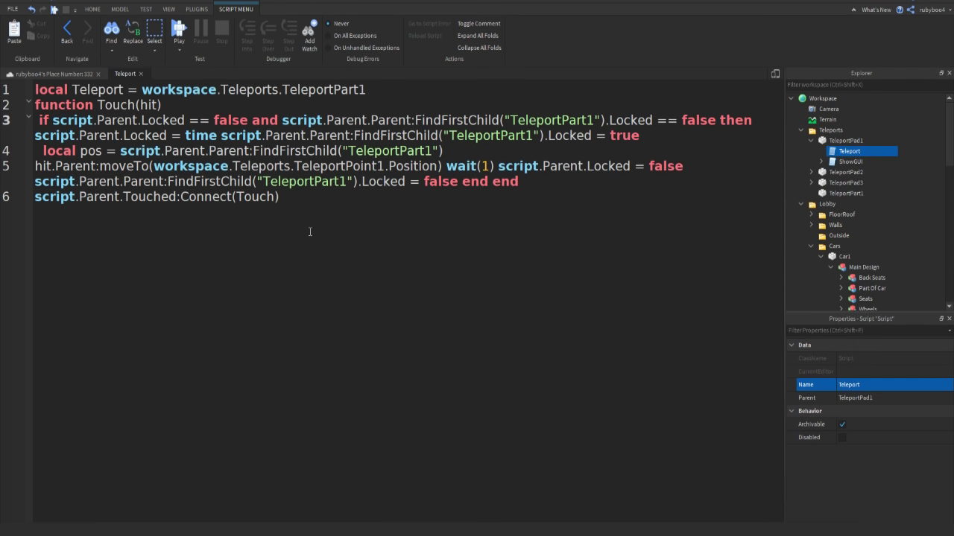
pyautogui.click(139, 71)
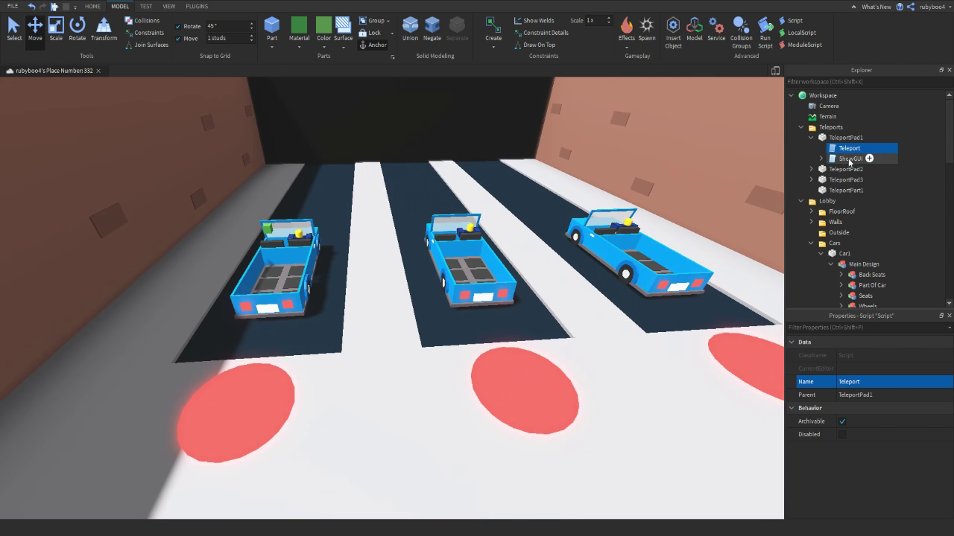
# Step: Copy TeleportPad1's Teleport script into TeleportPad2 and TeleportPad3
pyautogui.moveTo(850, 148); pyautogui.dragTo(823, 96)
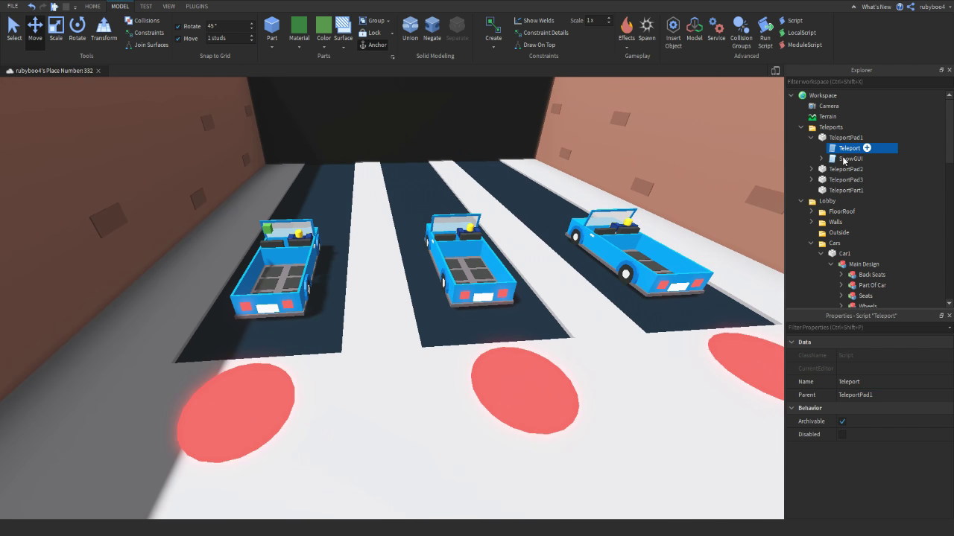
pyautogui.moveTo(823, 299); pyautogui.dragTo(845, 169)
pyautogui.click(846, 198)
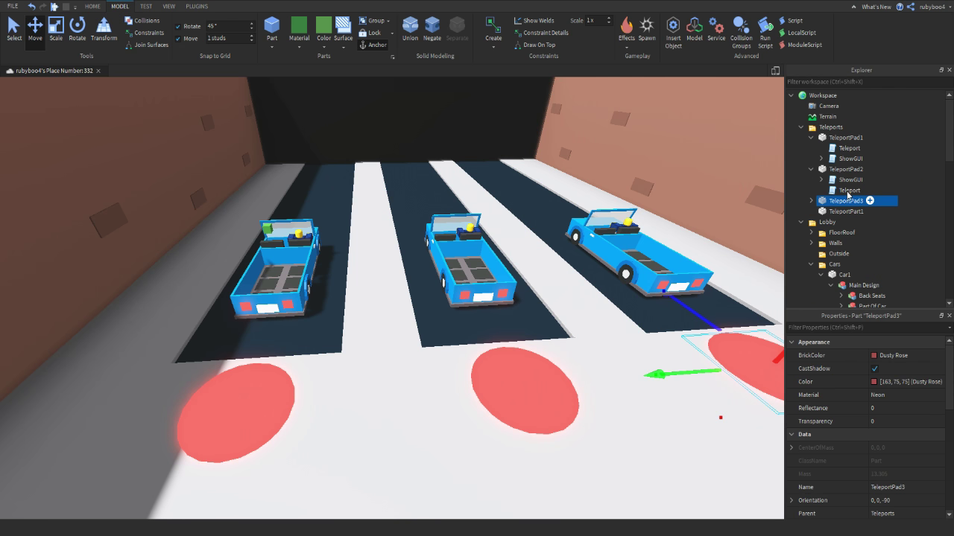
pyautogui.hotkey('ctrl', 'shift', 'v')
# Step: Change the FindFirstChild references to "TeleportPart2" in TeleportPad2's Teleport script and "TeleportPart3" in TeleportPad3's
pyautogui.doubleClick(838, 190)
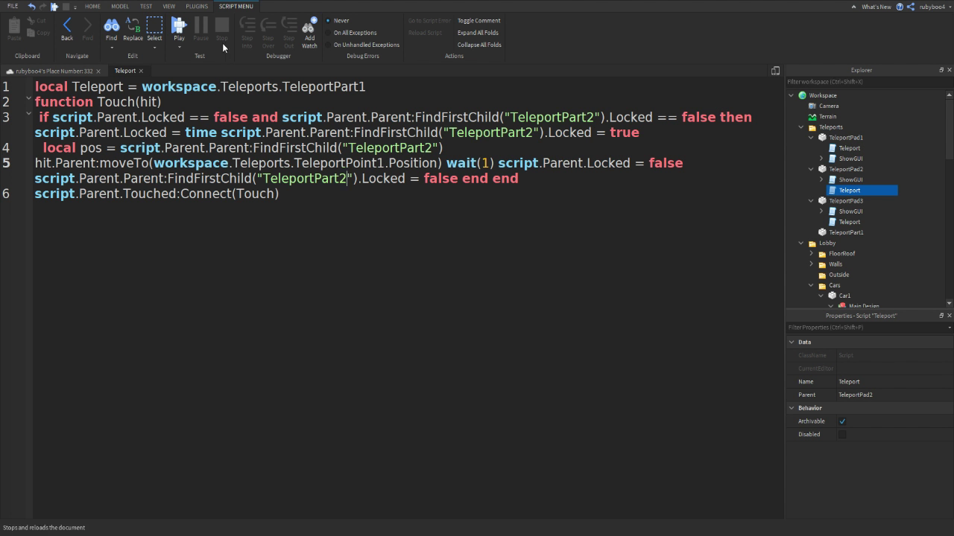
pyautogui.click(143, 71)
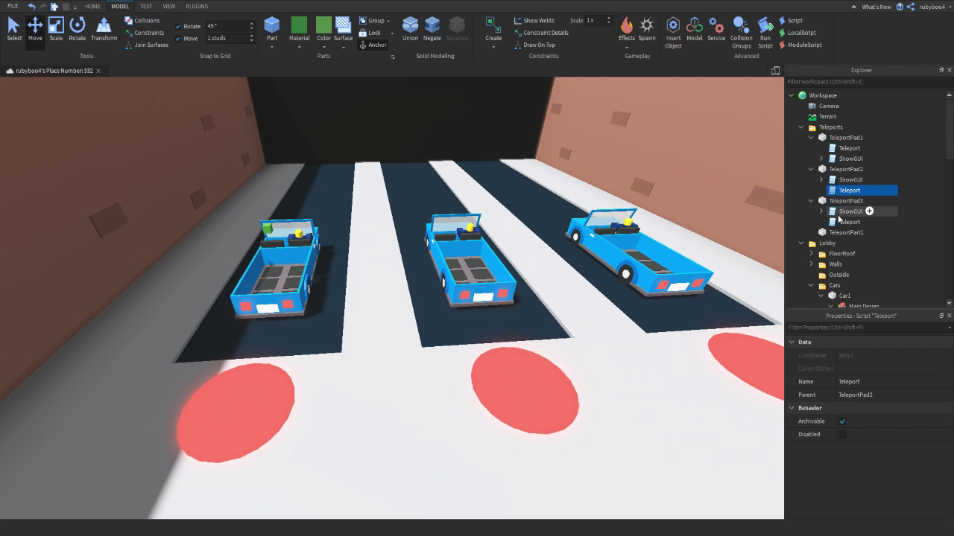
pyautogui.doubleClick(849, 222)
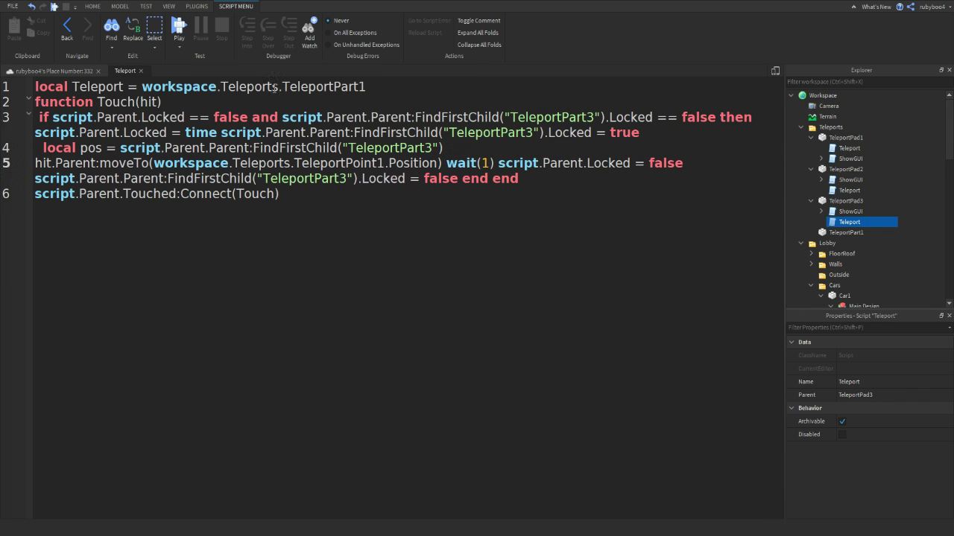
pyautogui.click(140, 71)
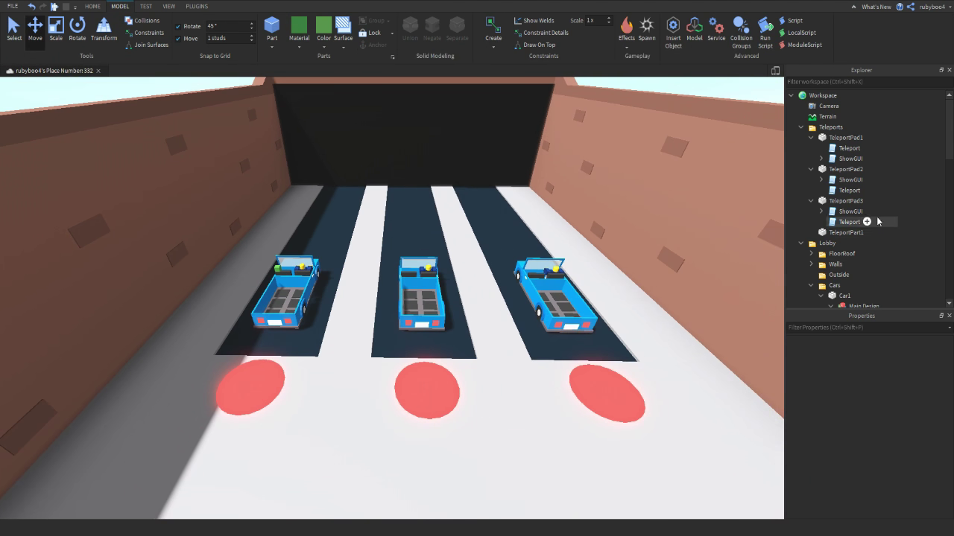
# Step: Collapse the three teleport pads inside the Teleports folder
pyautogui.click(811, 201)
pyautogui.click(810, 170)
pyautogui.click(811, 131)
pyautogui.click(812, 138)
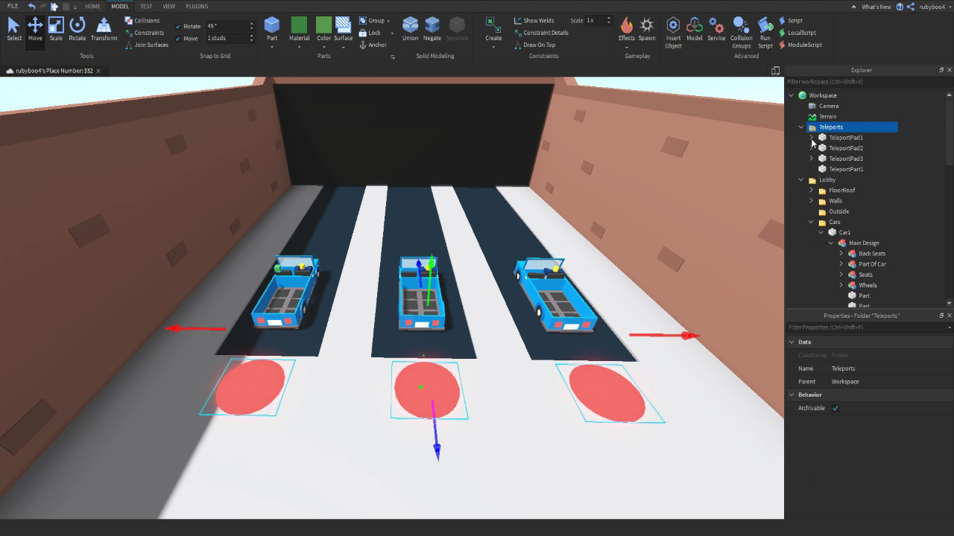
# Step: Collapse Car1 and the Cars folder inside the Lobby folder, keeping the Teleports folder expanded
pyautogui.click(803, 128)
pyautogui.click(831, 201)
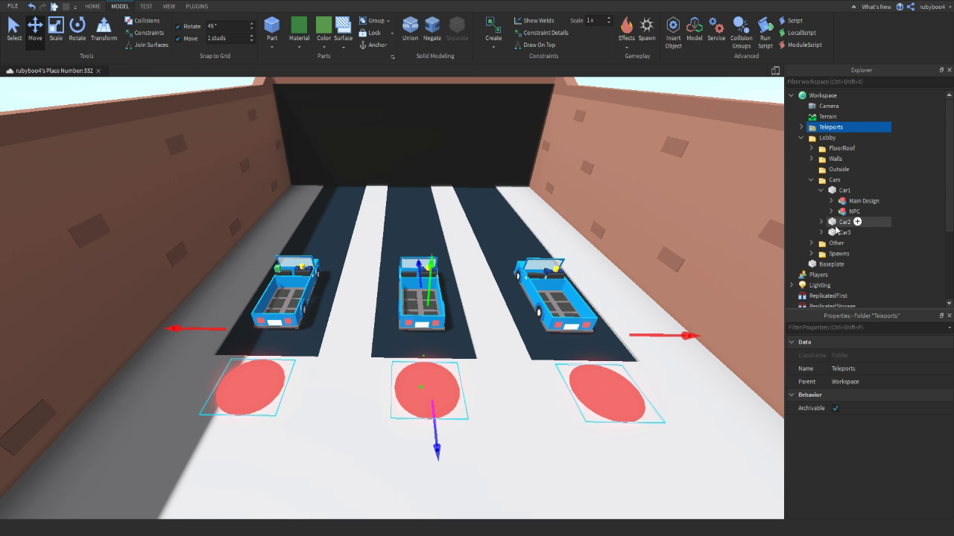
pyautogui.click(821, 190)
pyautogui.click(810, 180)
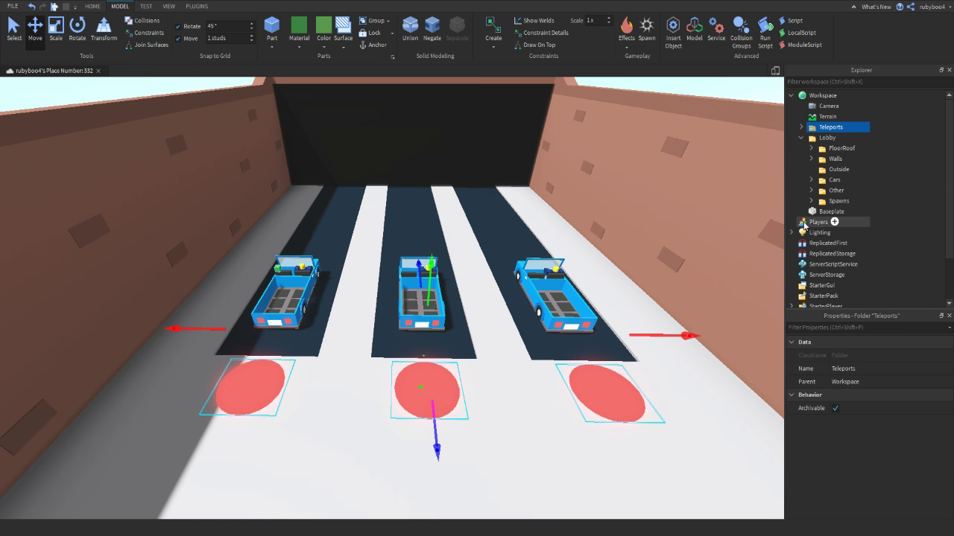
pyautogui.scroll(-1, 810, 222)
pyautogui.scroll(1, 809, 149)
pyautogui.click(800, 128)
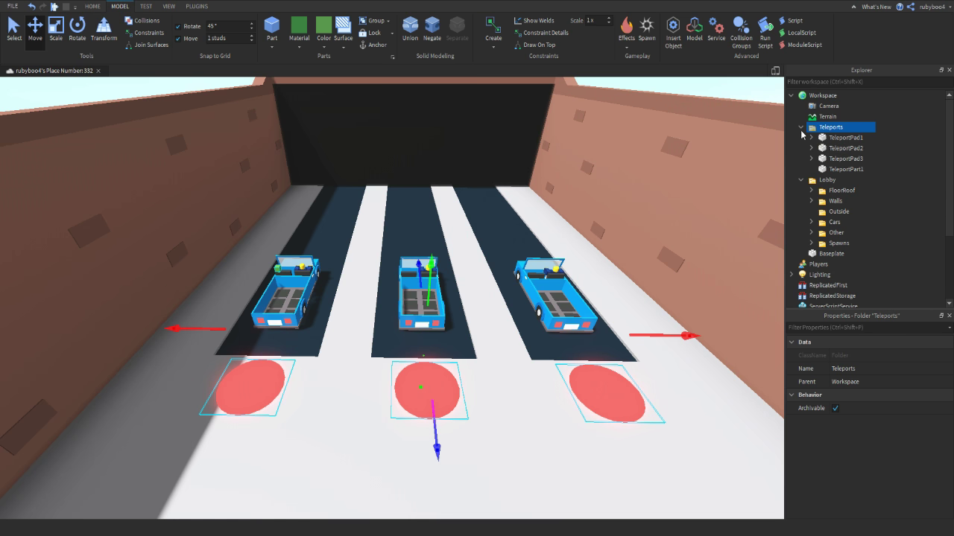
# Step: Duplicate TeleportPart1 twice, placing one copy at the middle car and the other at the third car
pyautogui.click(835, 170)
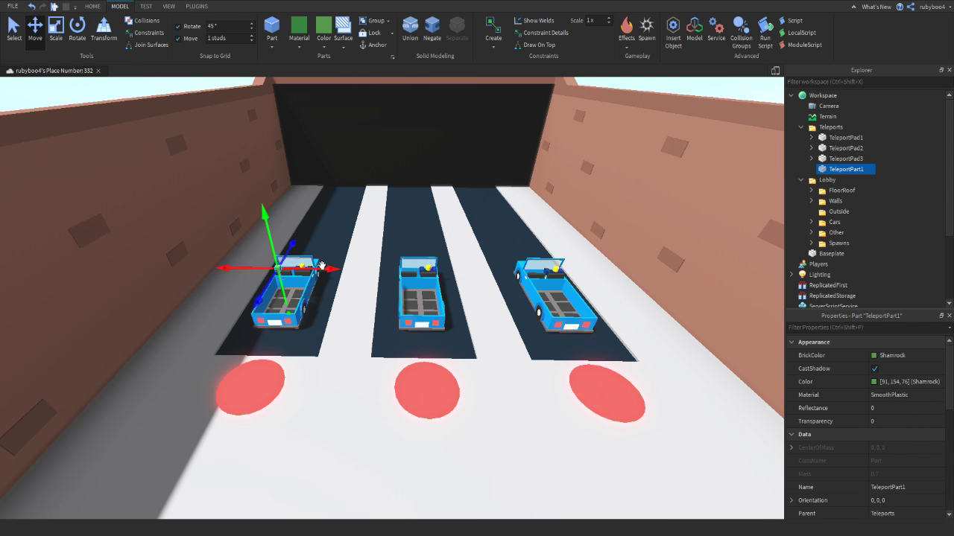
pyautogui.hotkey('ctrl', 'd')
pyautogui.moveTo(322, 266); pyautogui.dragTo(569, 262)
pyautogui.scroll(4, 380, 261)
pyautogui.hotkey('ctrl', 'd')
pyautogui.press('d')
pyautogui.moveTo(484, 298); pyautogui.dragTo(547, 268, button='right')
pyautogui.scroll(-2, 547, 268)
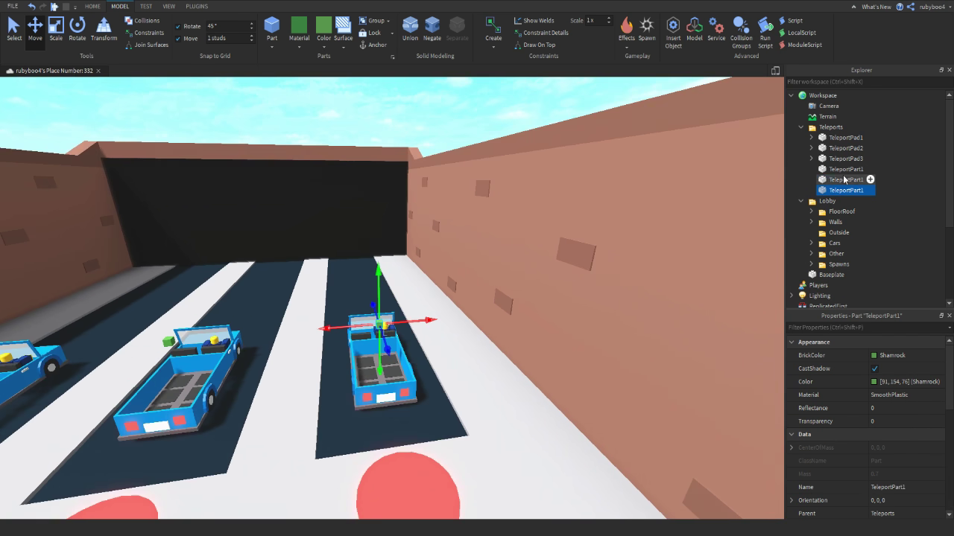
# Step: Rename the middle car's part copy as TeleportPart2 and the third car's copy as TeleportPart3
pyautogui.click(845, 180)
pyautogui.press('Right')
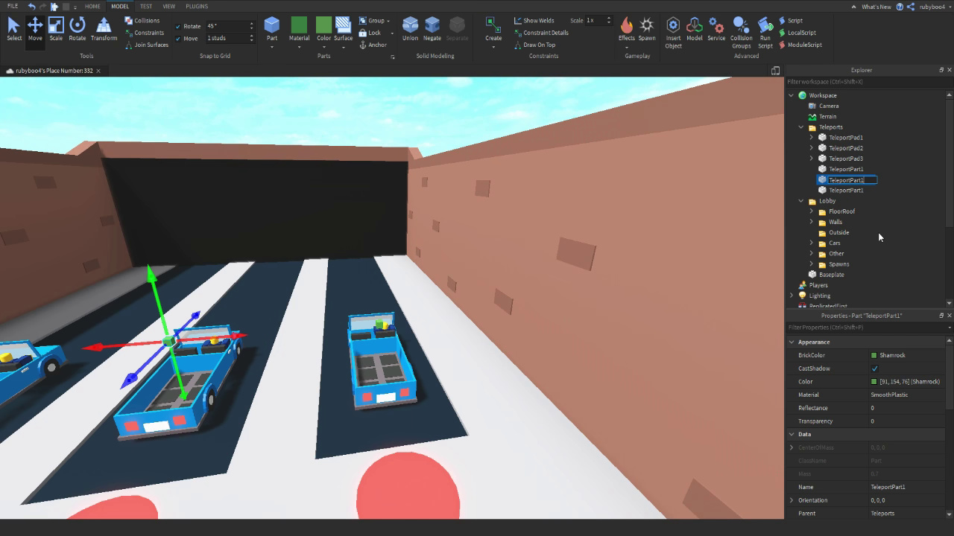
pyautogui.press('BackSpace')
pyautogui.write('2')
pyautogui.press('Return')
pyautogui.click(821, 199)
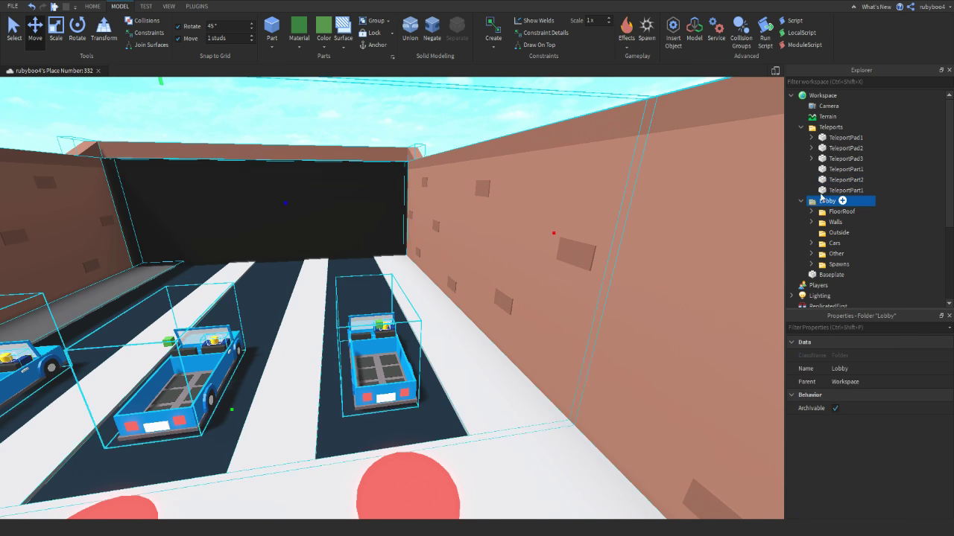
pyautogui.rightClick(827, 192)
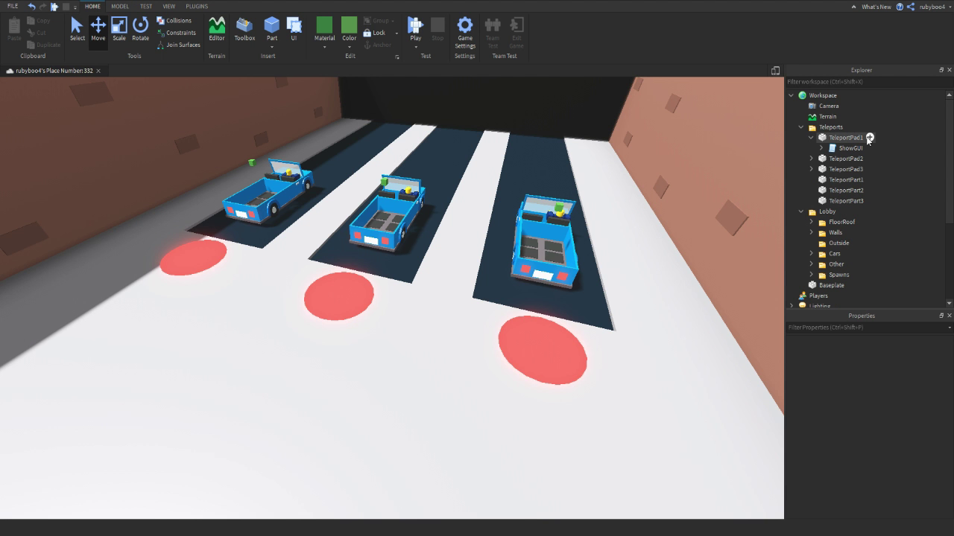
# Step: Add a script named Teleport to TeleportPad1 and replace its content with the onTouched code that sets the Torso's CFrame
pyautogui.click(856, 139)
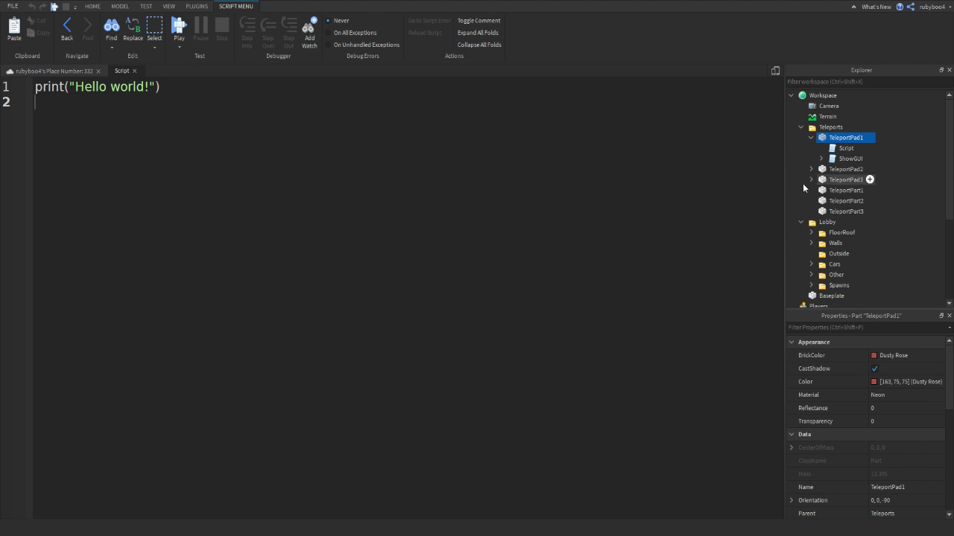
pyautogui.click(846, 147)
pyautogui.click(849, 382)
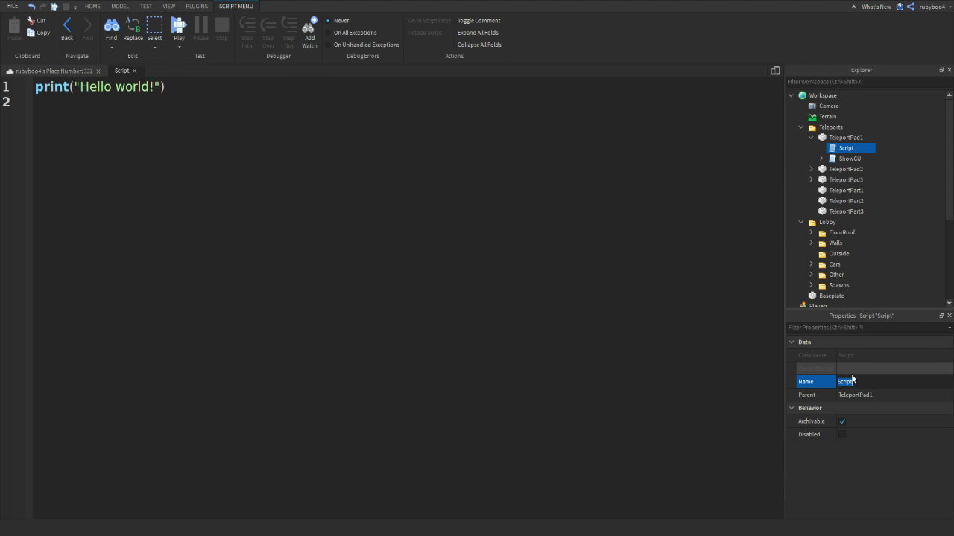
pyautogui.write('Teleport')
pyautogui.press('Return')
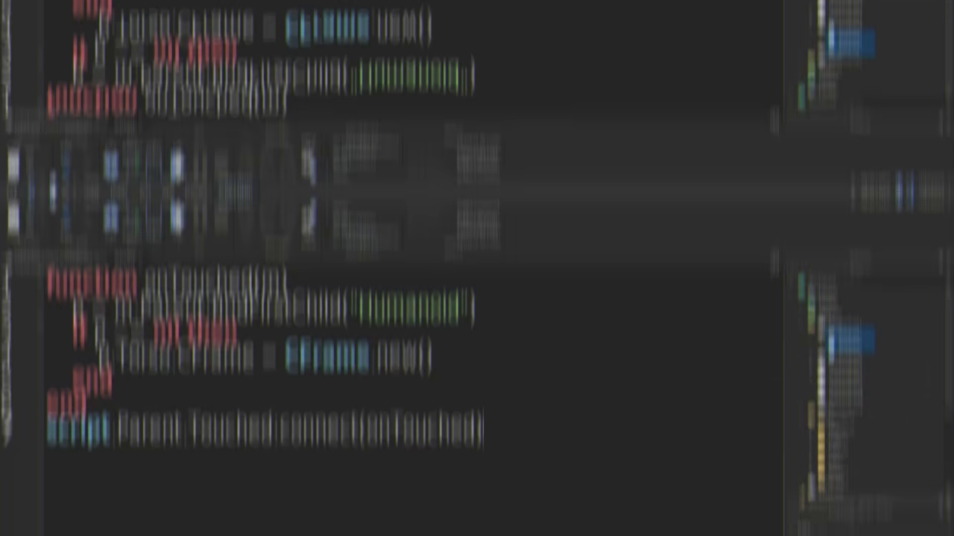
pyautogui.keyDown('ctrl'); pyautogui.scroll(-3, 339, 296); pyautogui.keyUp('ctrl')
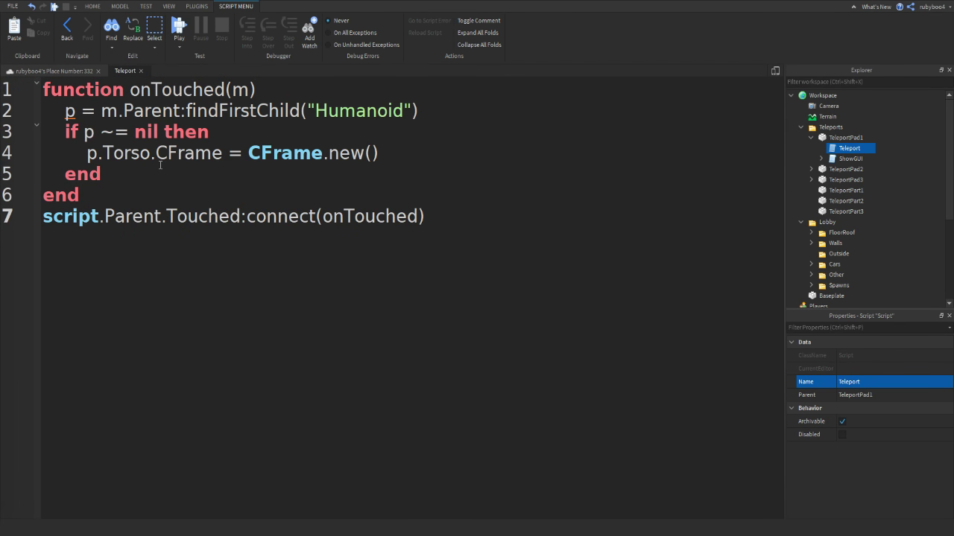
# Step: Copy TeleportPart1's position, -1.993, 10.847, 22.165, into CFrame.new() of TeleportPad1's Teleport script and close the script
pyautogui.click(79, 72)
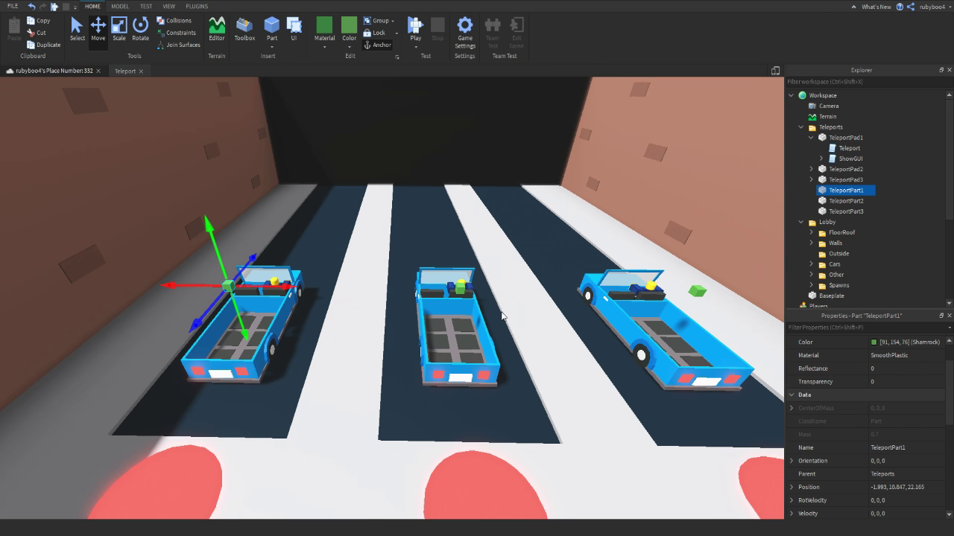
pyautogui.press('f')
pyautogui.click(906, 487)
pyautogui.hotkey('ctrl', 'c')
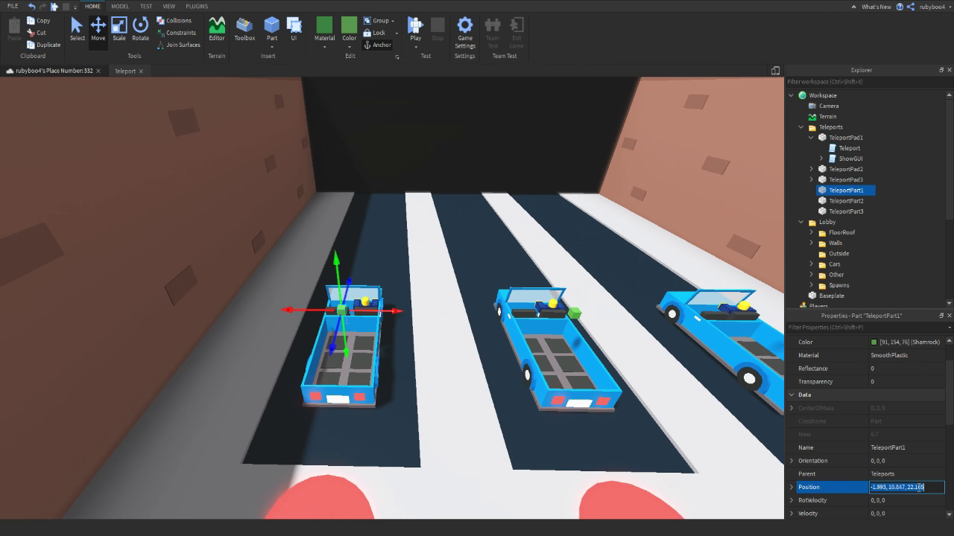
pyautogui.click(125, 71)
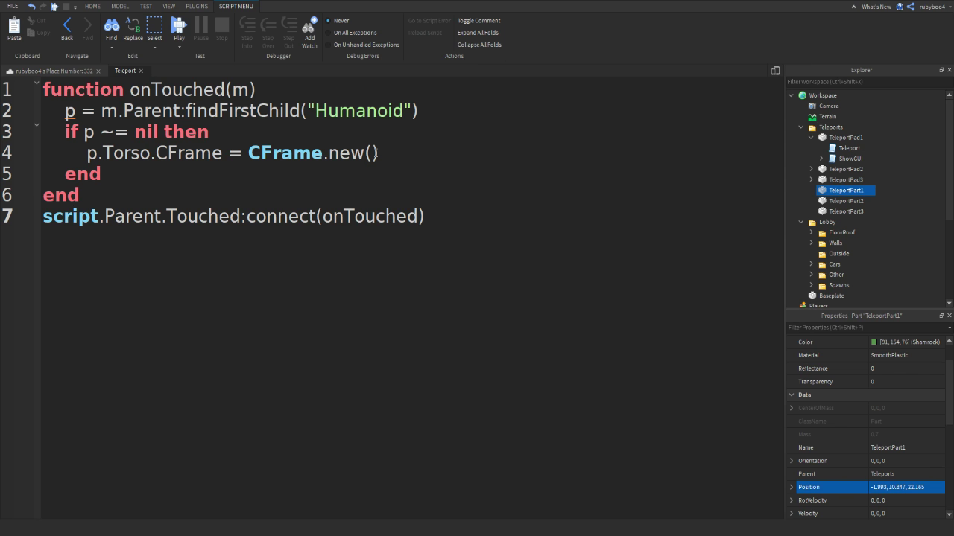
pyautogui.hotkey('ctrl', 'v')
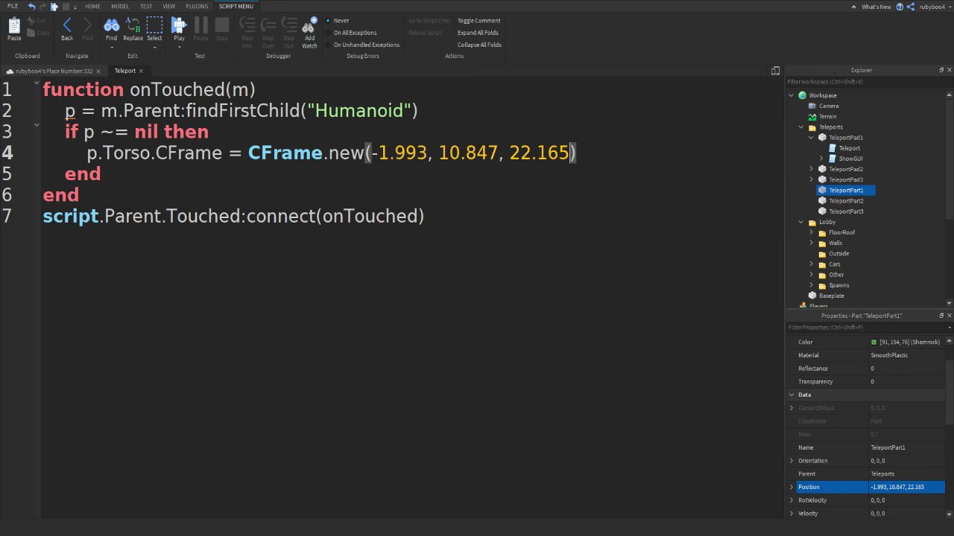
pyautogui.click(138, 71)
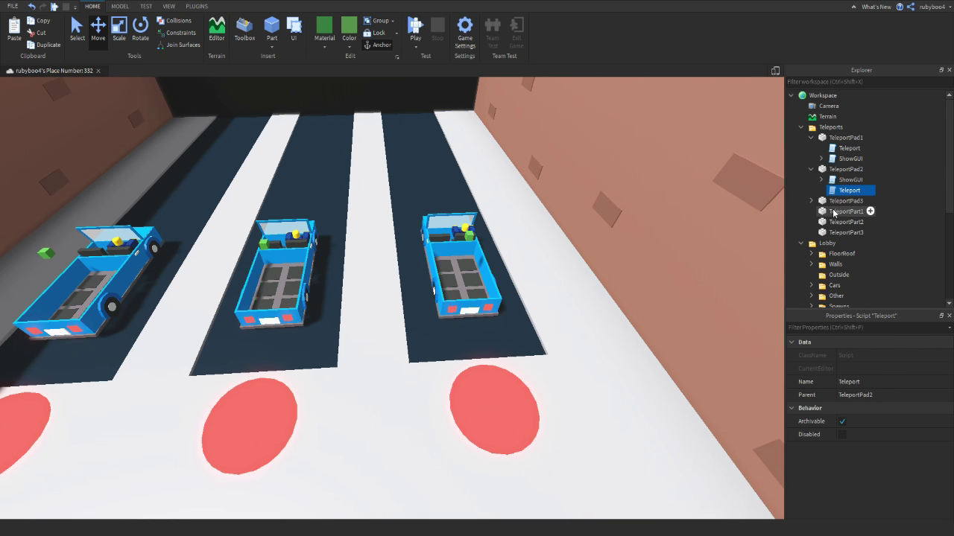
# Step: Set the CFrame coordinates in TeleportPad2's Teleport script to TeleportPart2's position, 28.007, 10.847, 22.165, and close the script
pyautogui.click(834, 213)
pyautogui.click(834, 222)
pyautogui.scroll(-3, 868, 462)
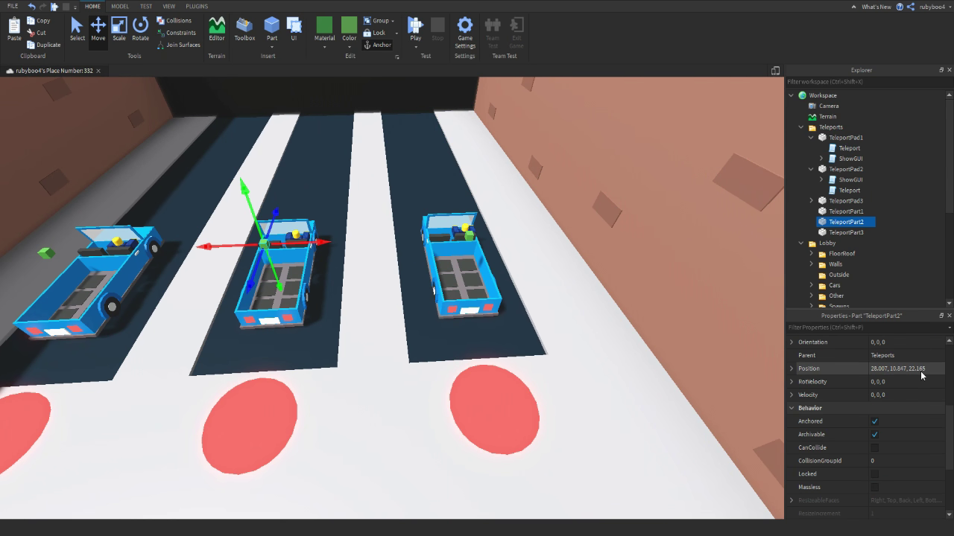
pyautogui.doubleClick(854, 190)
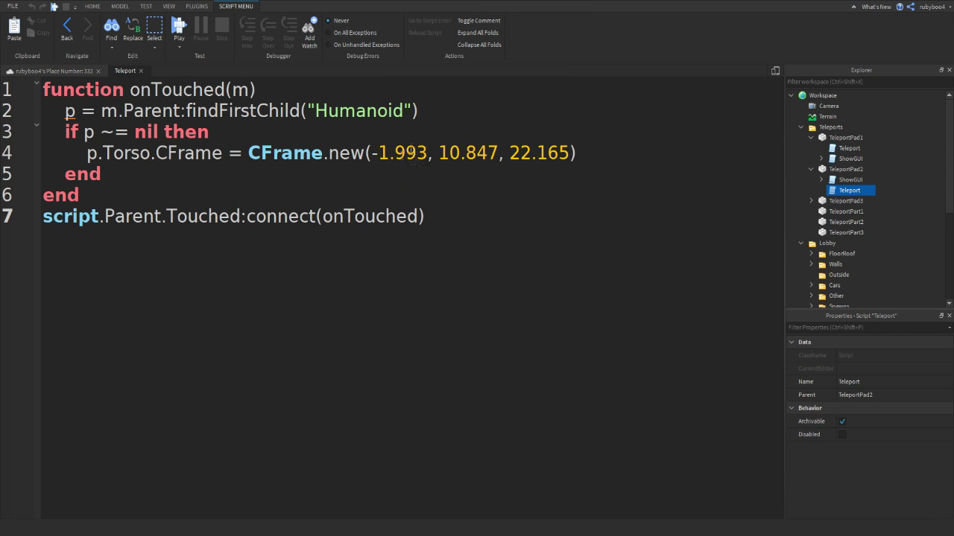
pyautogui.moveTo(374, 153); pyautogui.dragTo(576, 154)
pyautogui.write('28.007, 10.847, 22.165')
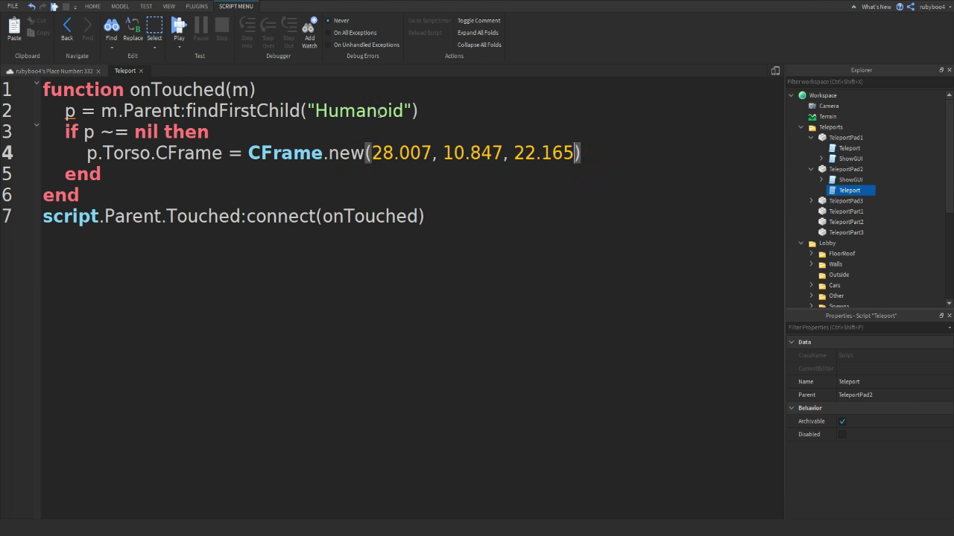
pyautogui.click(141, 70)
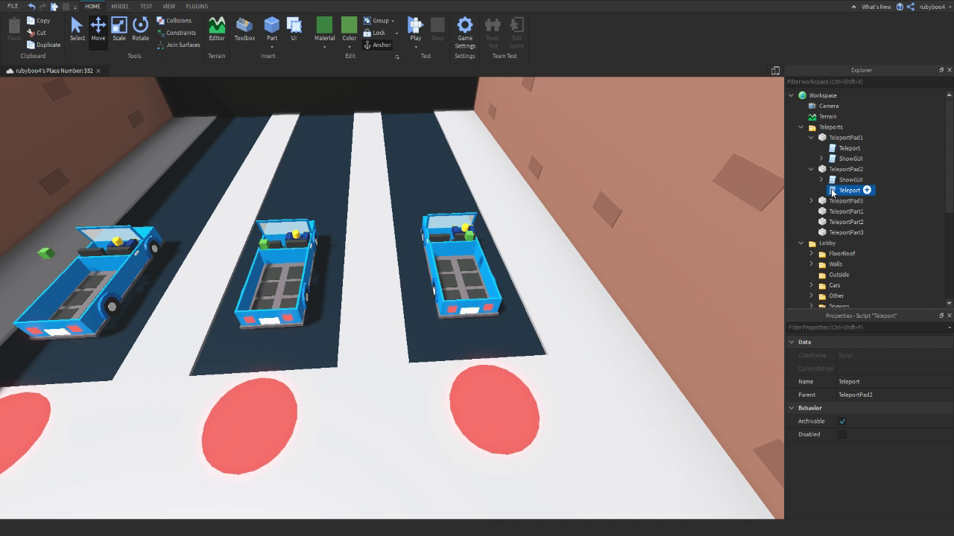
# Step: Copy the Teleport script into TeleportPad3 and set its CFrame coordinates to TeleportPart3's position, 58.007, 10.847, 22.165
pyautogui.hotkey('ctrl', 'd')
pyautogui.moveTo(838, 215); pyautogui.dragTo(839, 213)
pyautogui.click(846, 253)
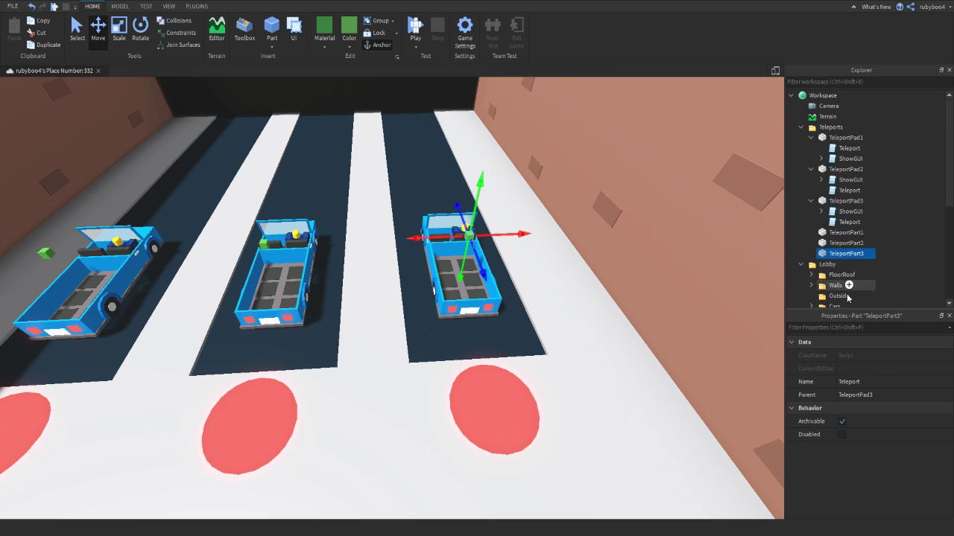
pyautogui.scroll(-1, 915, 487)
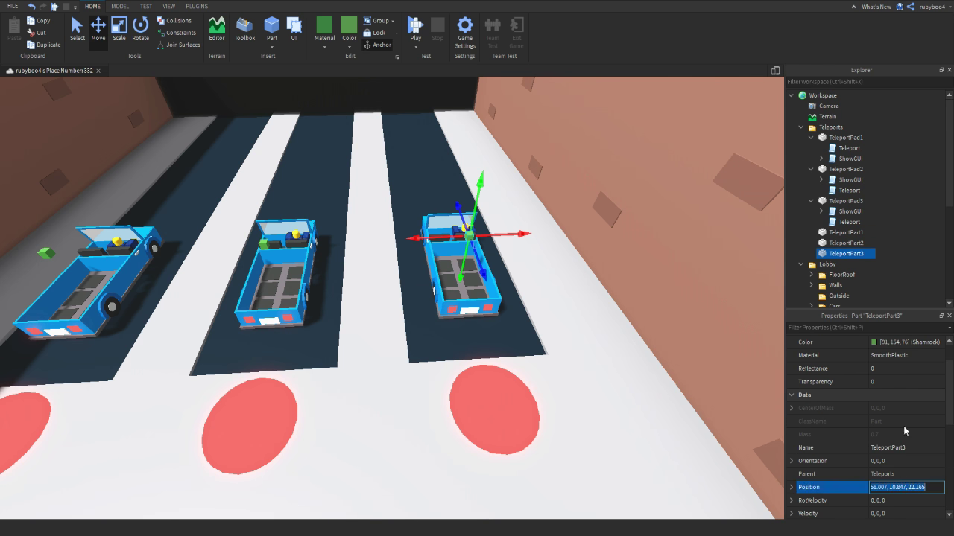
pyautogui.scroll(-3, 915, 488)
pyautogui.scroll(1, 894, 477)
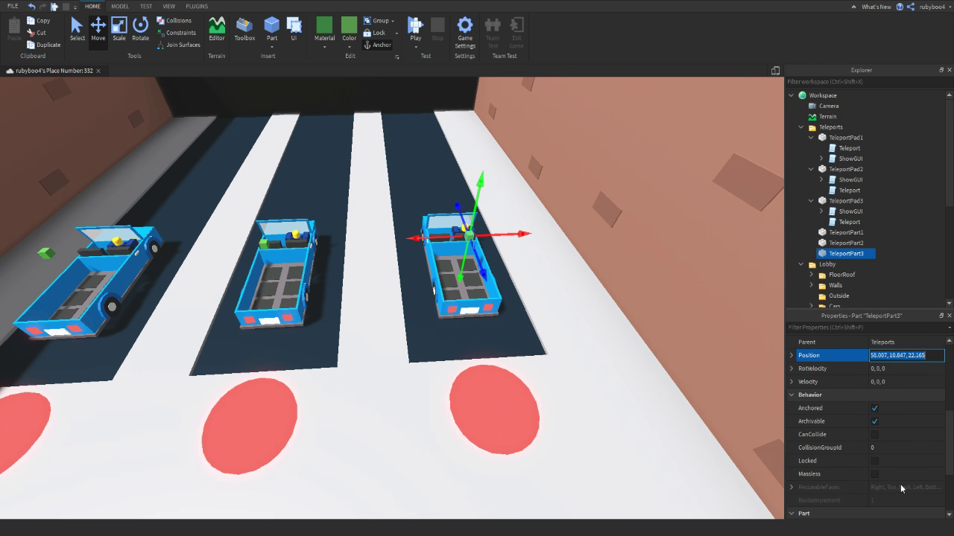
pyautogui.doubleClick(830, 223)
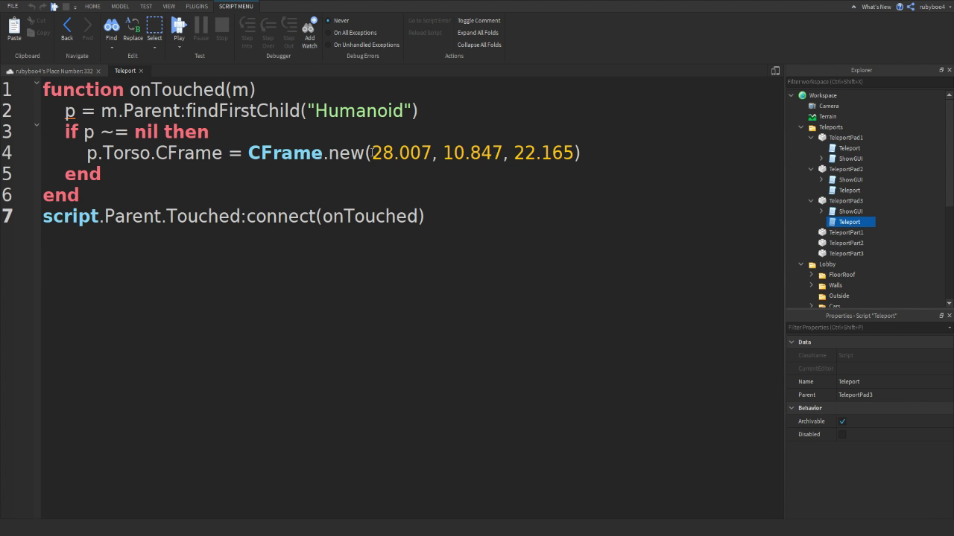
pyautogui.moveTo(372, 153); pyautogui.dragTo(553, 153)
pyautogui.write('58.007, 10.847, 22.165')
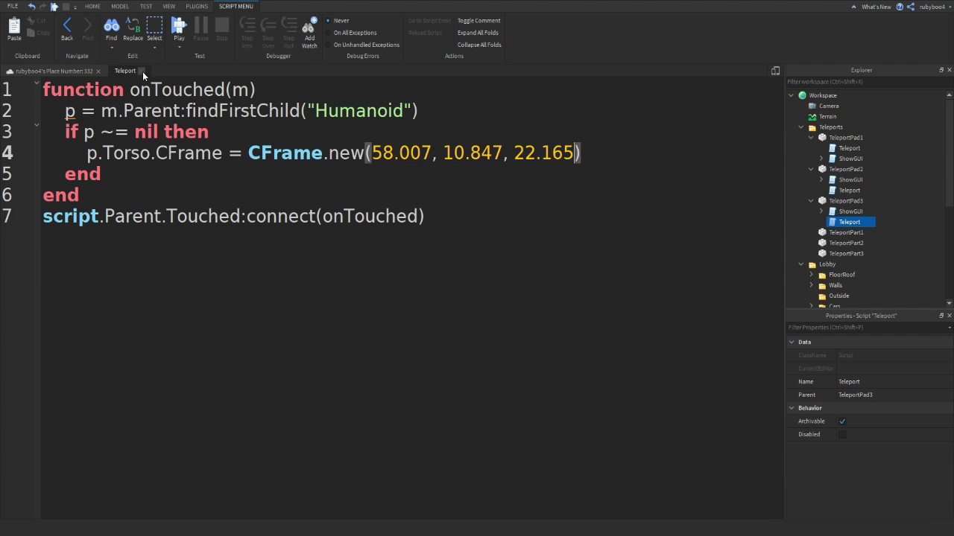
pyautogui.click(141, 70)
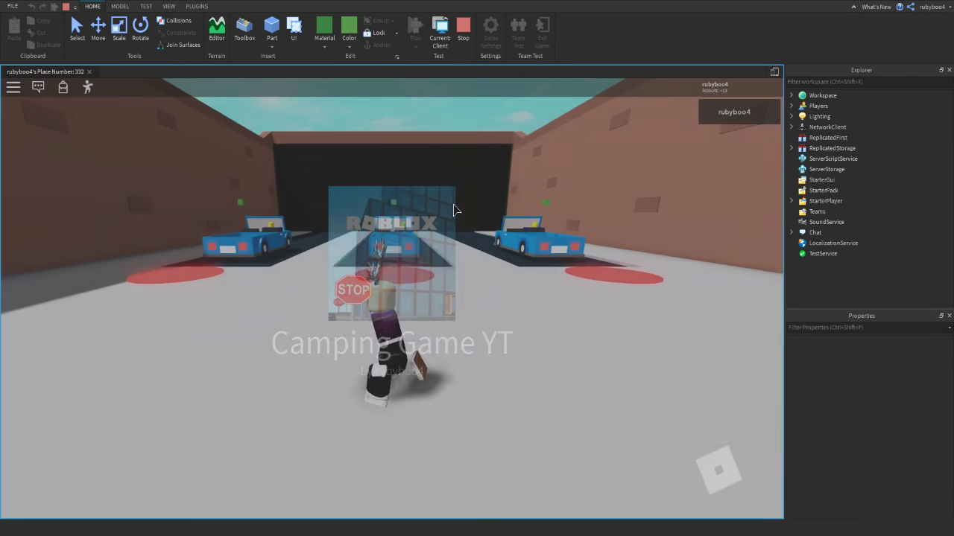
# Step: Playtest TeleportPad1 by walking the character onto it, checking the arrival in the first car and exiting
pyautogui.press('w')
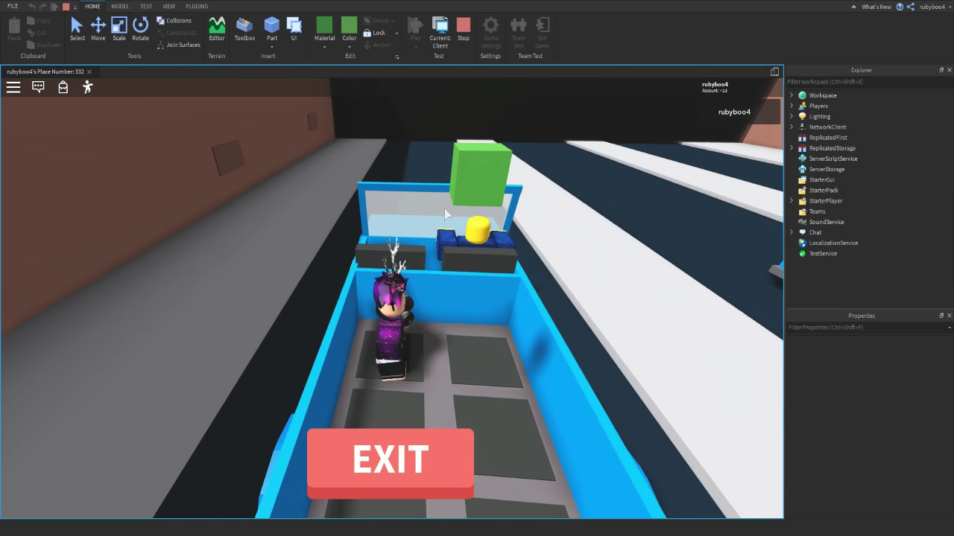
pyautogui.moveTo(445, 210); pyautogui.dragTo(439, 211, button='right')
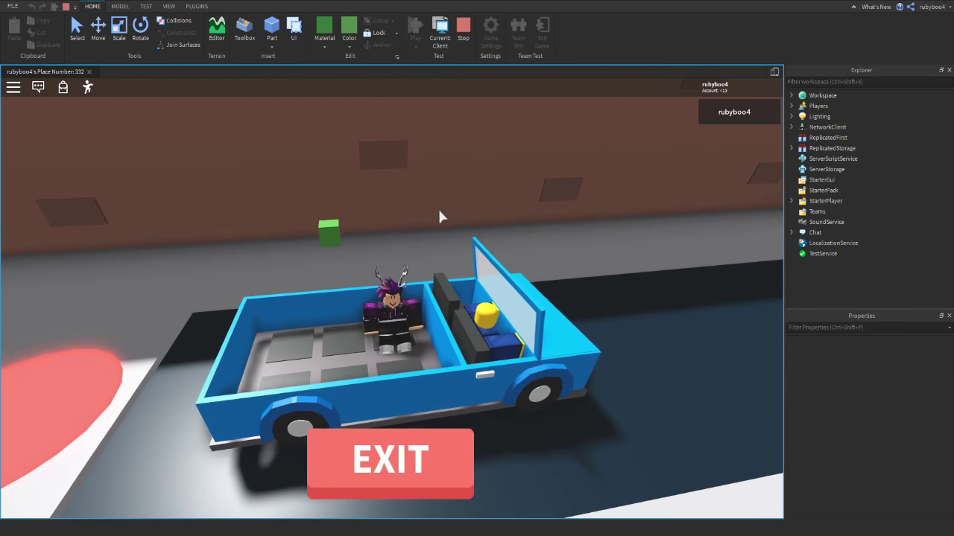
pyautogui.moveTo(420, 301); pyautogui.dragTo(396, 282, button='right')
pyautogui.press('space')
pyautogui.press('w')
pyautogui.press('w')
pyautogui.moveTo(441, 249); pyautogui.dragTo(440, 249, button='right')
pyautogui.click(389, 456)
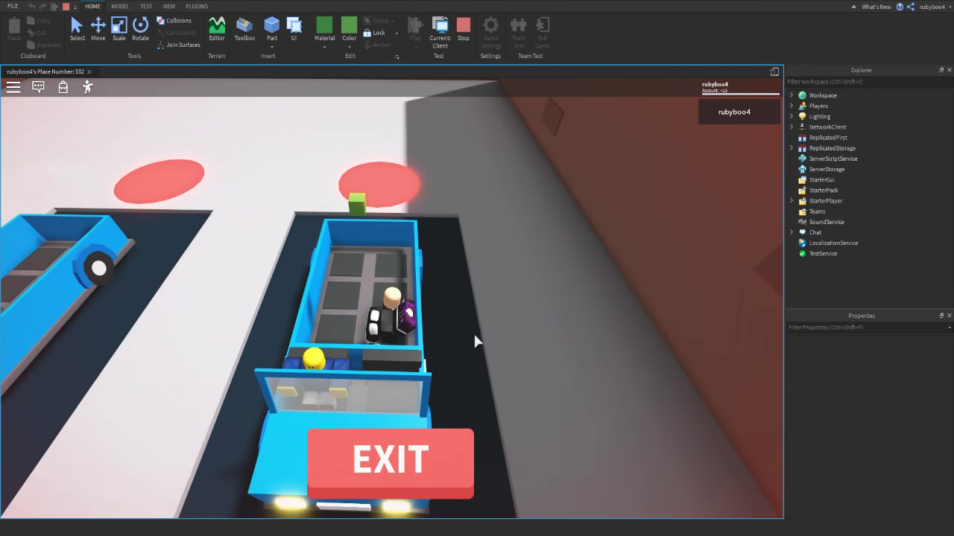
# Step: Test TeleportPad2 by walking onto it, checking the arrival in the middle car and exiting
pyautogui.press('d')
pyautogui.press('w')
pyautogui.moveTo(399, 280); pyautogui.dragTo(398, 280, button='right')
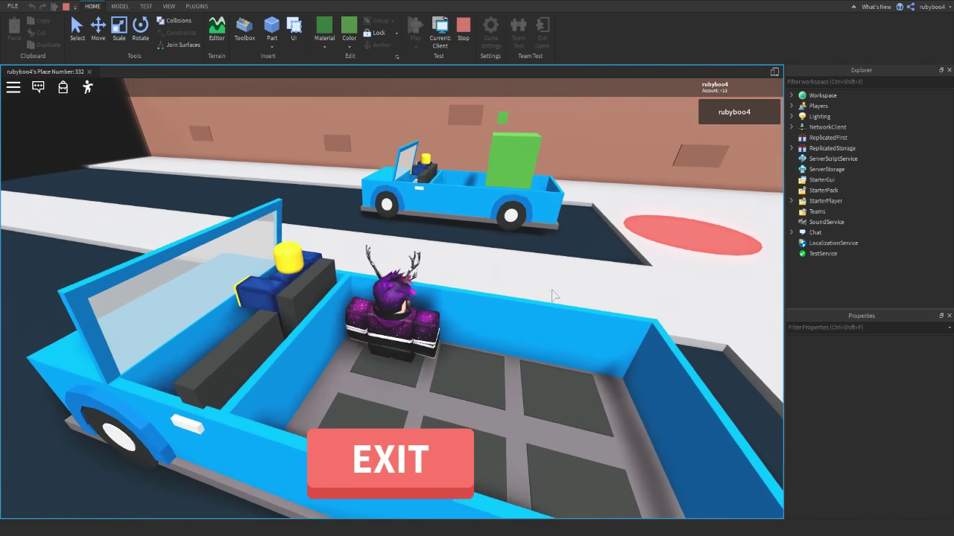
pyautogui.moveTo(554, 295); pyautogui.dragTo(401, 370, button='right')
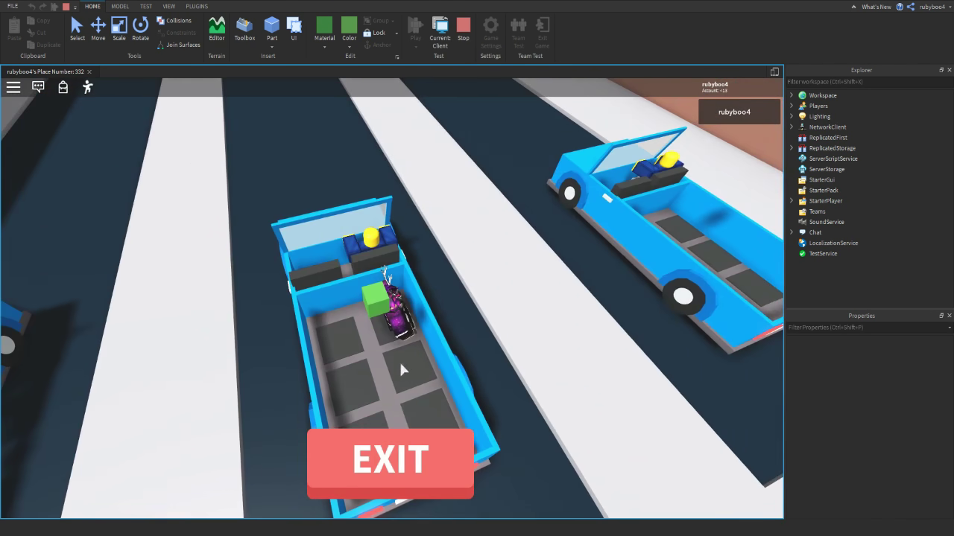
pyautogui.moveTo(425, 430); pyautogui.dragTo(415, 376, button='right')
pyautogui.click(390, 480)
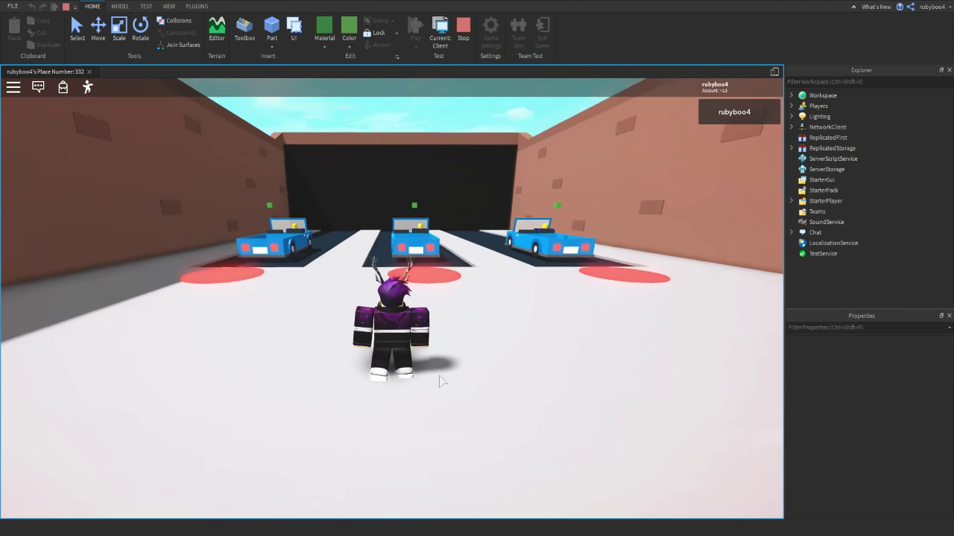
# Step: Test TeleportPad3 by walking onto it, checking the arrival in the third car and exiting
pyautogui.press('w')
pyautogui.press('d')
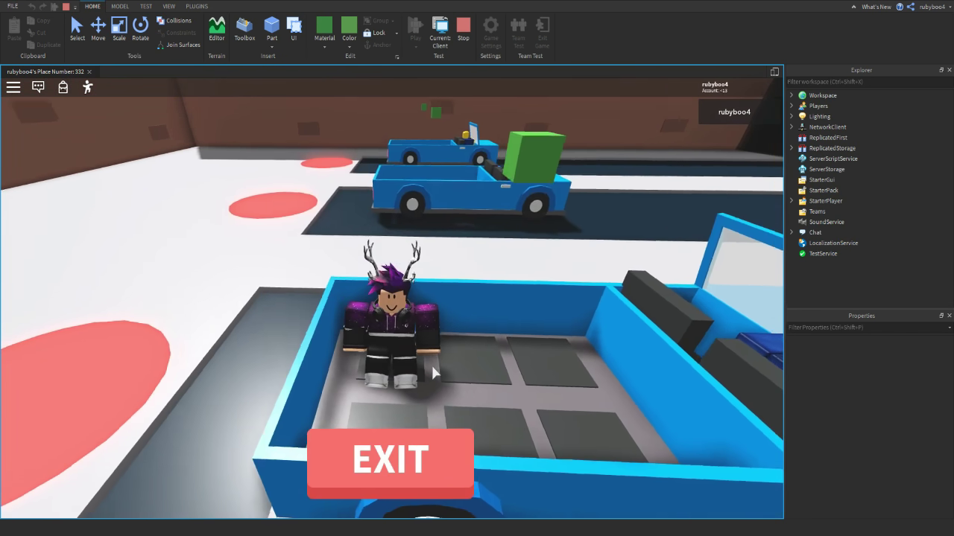
pyautogui.click(395, 458)
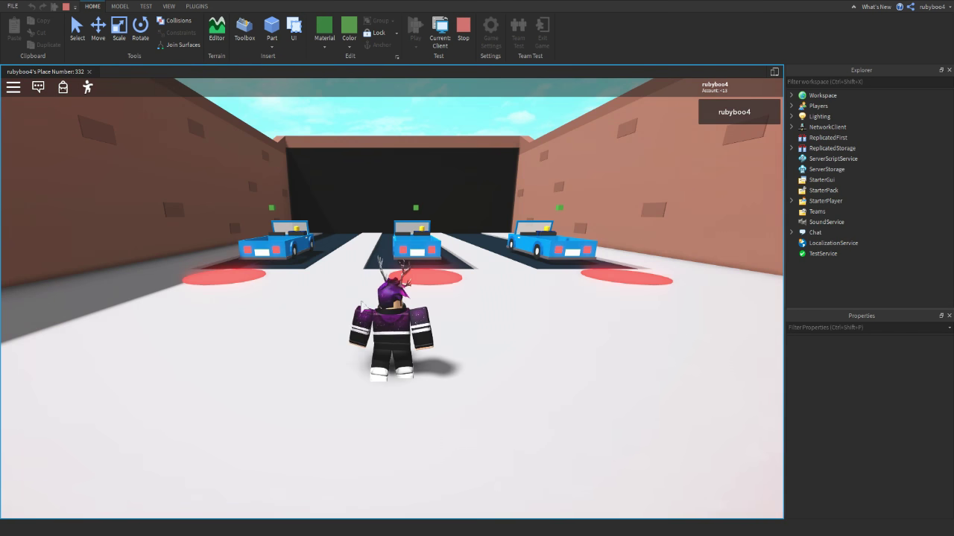
# Step: Stop the playtest and collapse the contents of TeleportPad1, TeleportPad2 and TeleportPad3 in the object hierarchy
pyautogui.press('w')
pyautogui.click(463, 34)
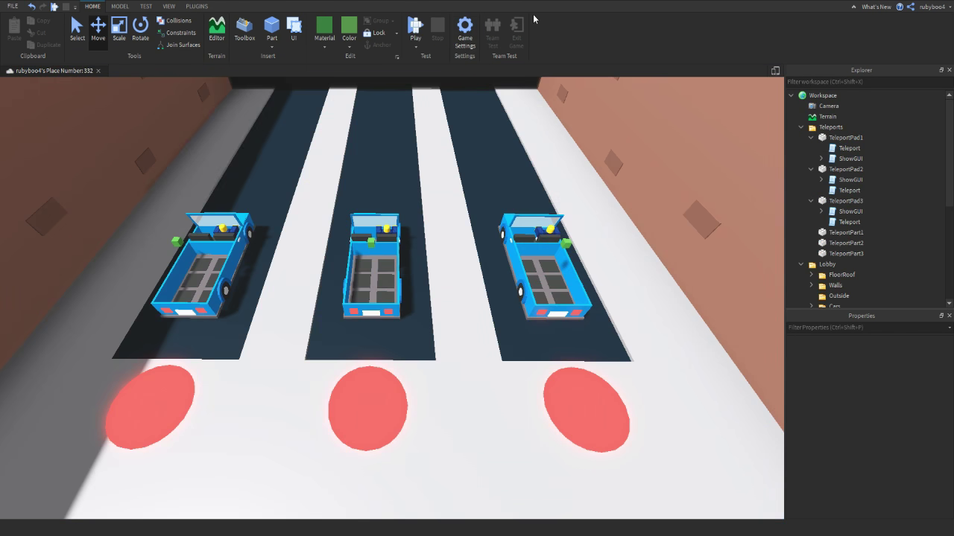
pyautogui.click(823, 170)
pyautogui.click(811, 200)
pyautogui.click(811, 169)
pyautogui.click(810, 137)
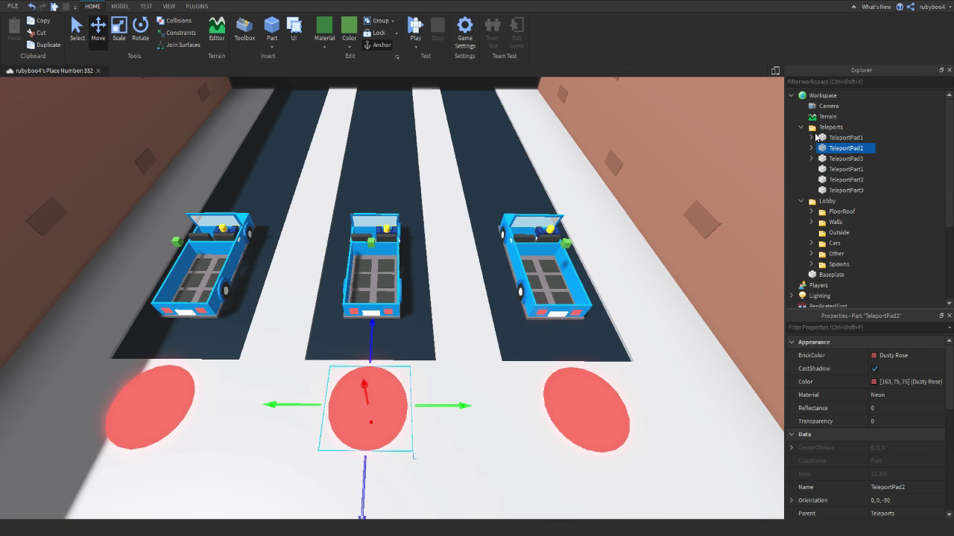
# Step: Make TeleportPart1, TeleportPart2 and TeleportPart3 fully transparent so the green cubes above the cars are hidden
pyautogui.click(842, 169)
pyautogui.keyDown('shift'); pyautogui.click(842, 190); pyautogui.keyUp('shift')
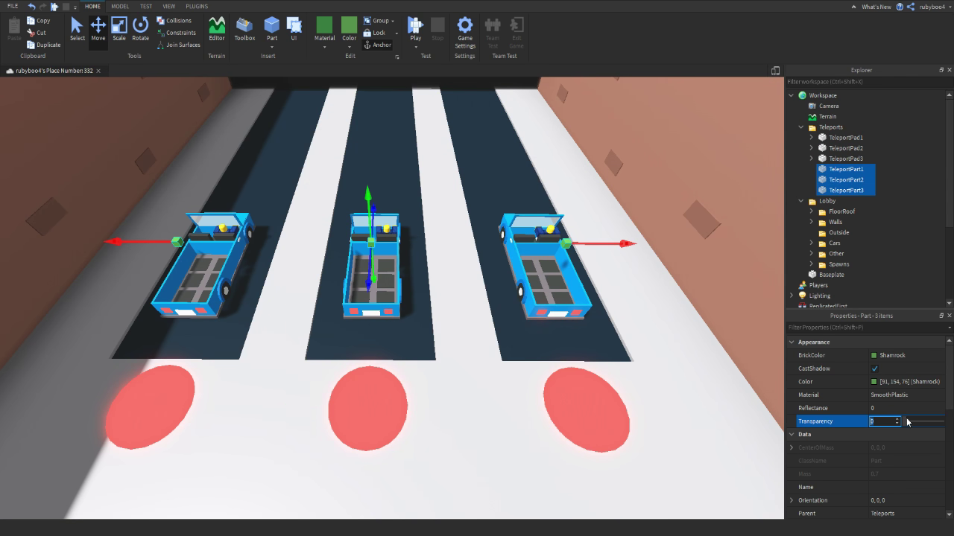
pyautogui.moveTo(684, 327); pyautogui.dragTo(671, 250, button='right')
# Step: Check the CharacterJumpPower setting among StarterPlayer's properties
pyautogui.click(814, 245)
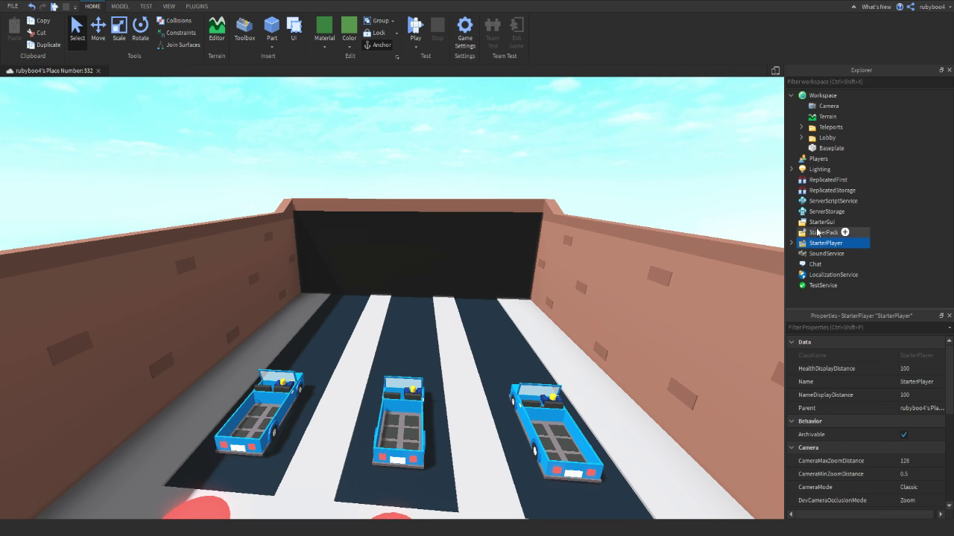
pyautogui.scroll(-5, 894, 395)
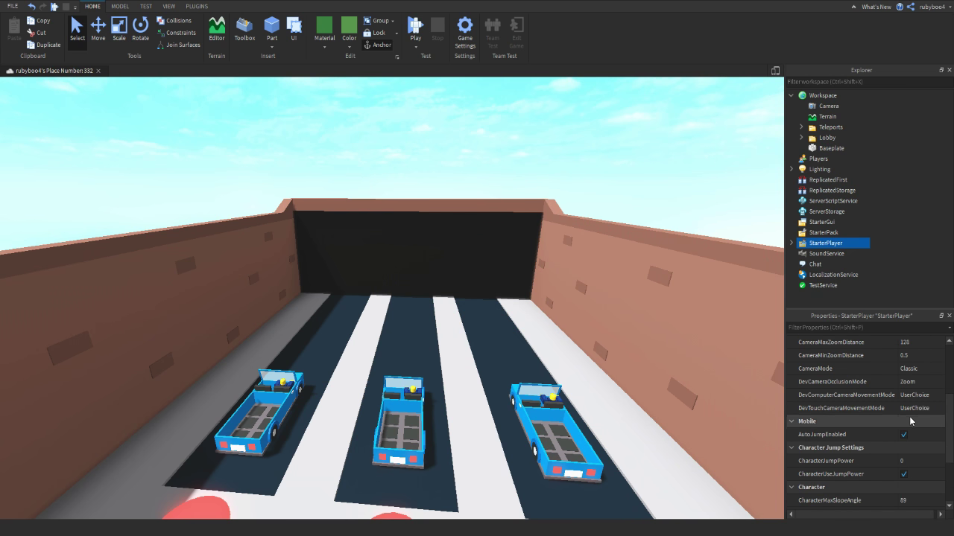
pyautogui.scroll(-1, 842, 421)
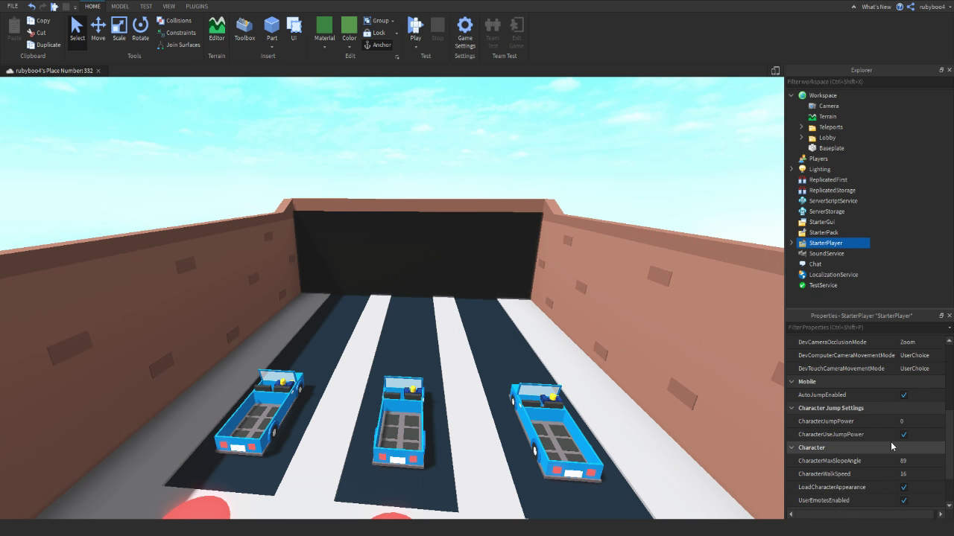
pyautogui.click(902, 421)
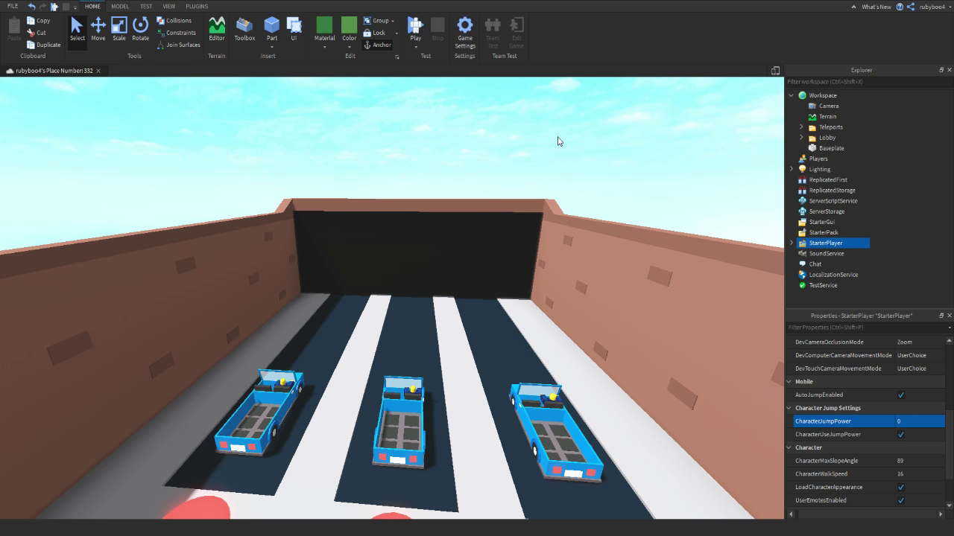
pyautogui.click(558, 143)
# Step: Playtest TeleportPad1 by walking onto it, inspecting how the character sits in the car, exiting and stopping the test
pyautogui.click(411, 27)
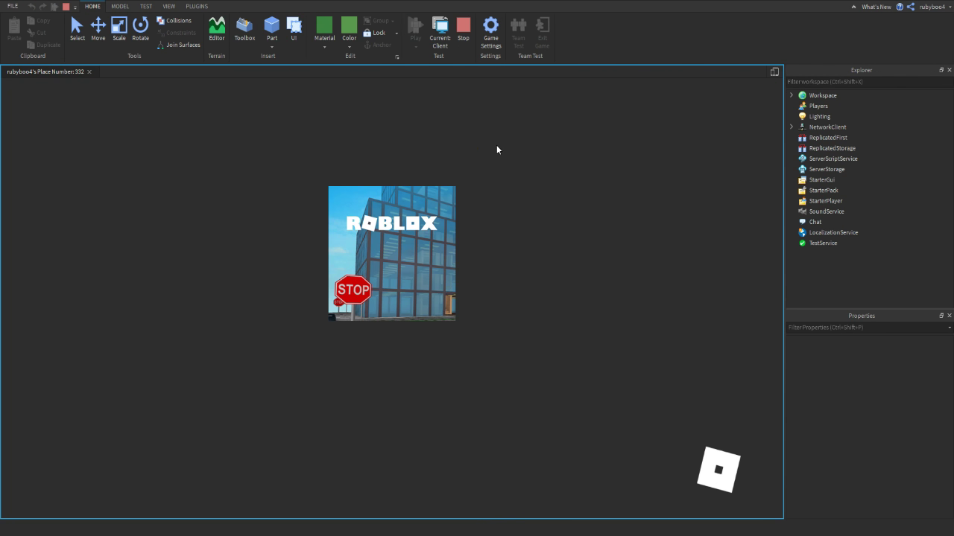
pyautogui.press('w')
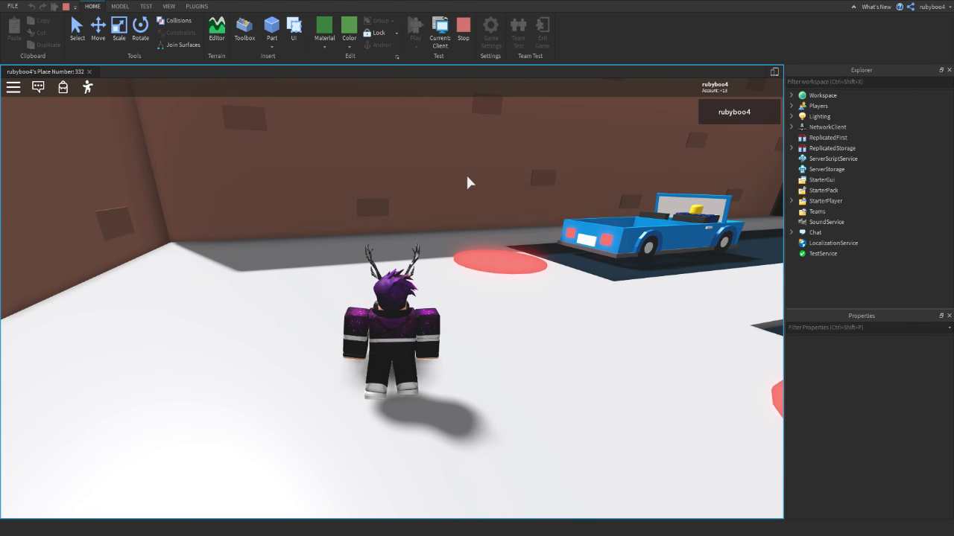
pyautogui.moveTo(467, 177); pyautogui.dragTo(448, 178, button='right')
pyautogui.press('w')
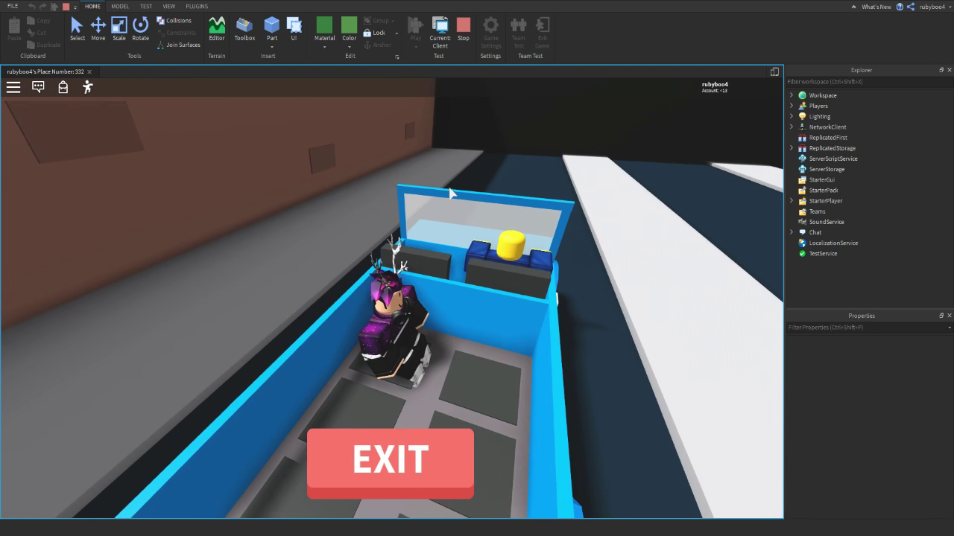
pyautogui.moveTo(449, 182); pyautogui.dragTo(421, 238, button='right')
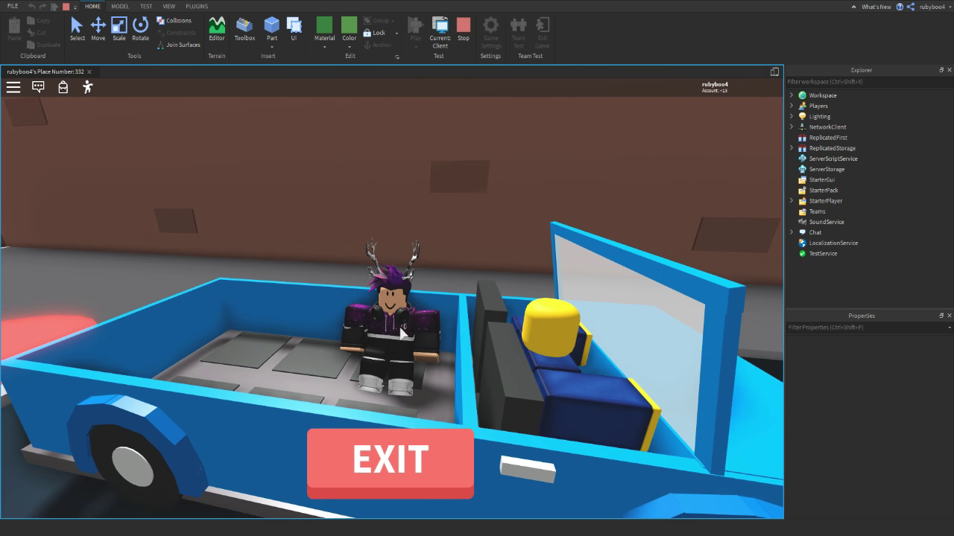
pyautogui.click(399, 441)
pyautogui.press('w')
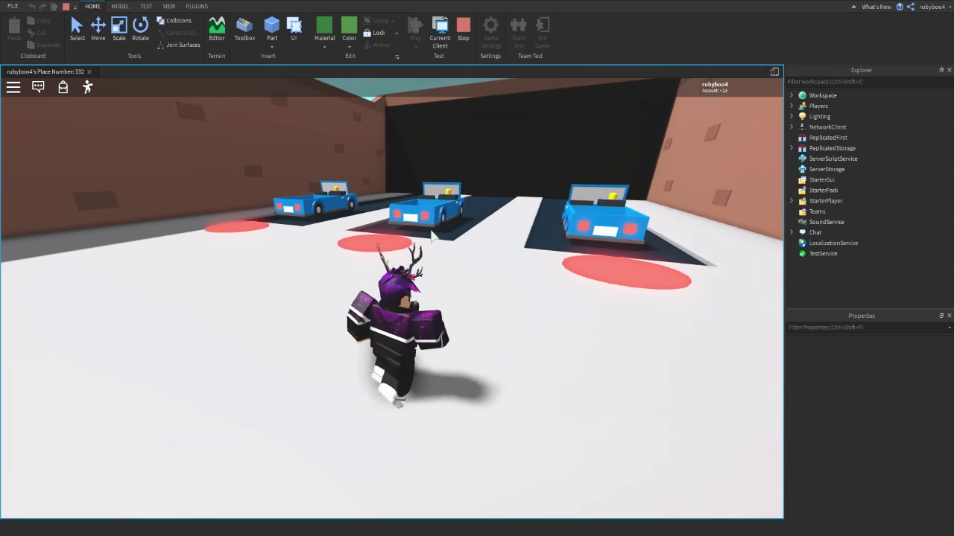
pyautogui.moveTo(514, 220); pyautogui.dragTo(515, 221, button='right')
pyautogui.click(410, 464)
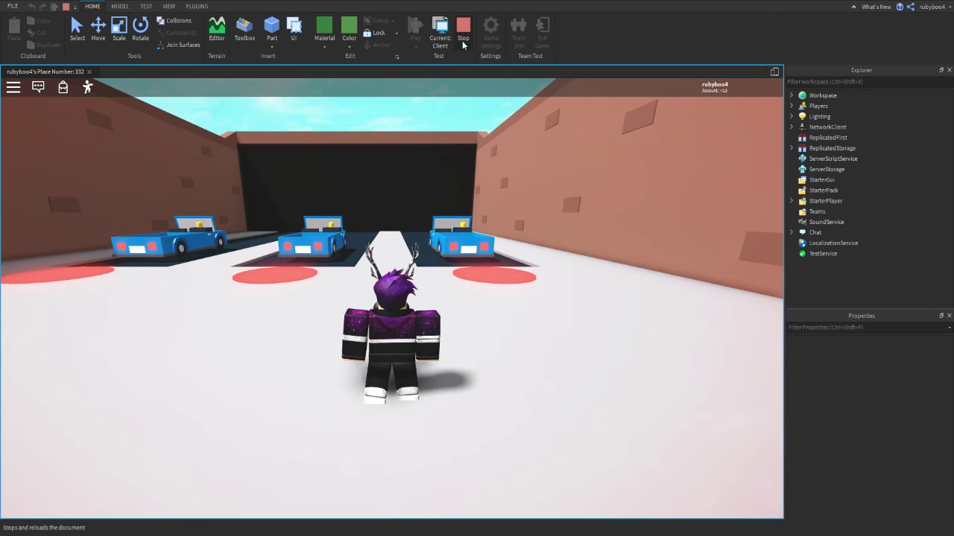
pyautogui.click(463, 42)
# Step: Rotate the three driver's-side back seats of Car1 by 180 degrees, giving an orientation of 0, 90, 0
pyautogui.scroll(8, 322, 287)
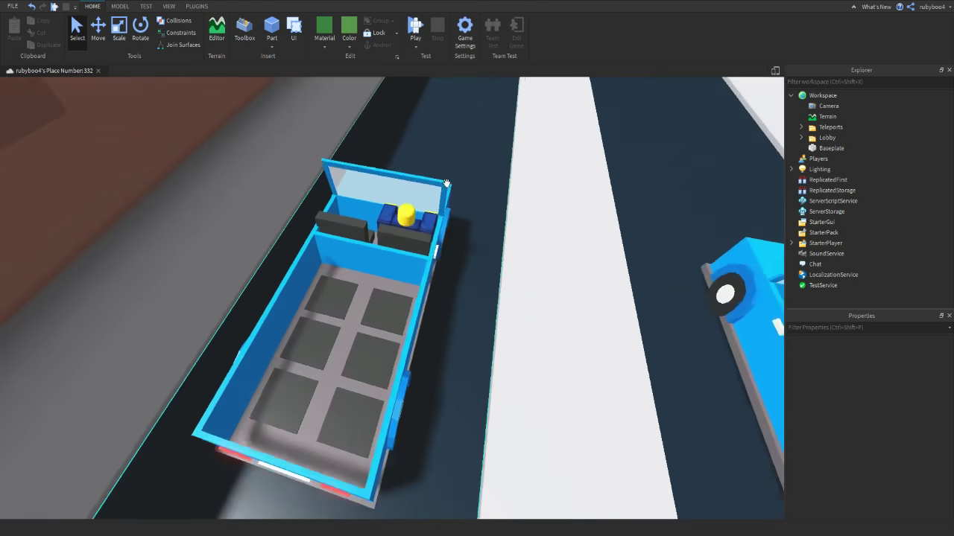
pyautogui.keyDown('alt'); pyautogui.click(432, 248); pyautogui.keyUp('alt')
pyautogui.keyDown('ctrl'); pyautogui.keyDown('alt'); pyautogui.click(387, 391); pyautogui.keyUp('alt'); pyautogui.keyUp('ctrl')
pyautogui.keyDown('ctrl'); pyautogui.keyDown('alt'); pyautogui.click(391, 464); pyautogui.keyUp('alt'); pyautogui.keyUp('ctrl')
pyautogui.press('d')
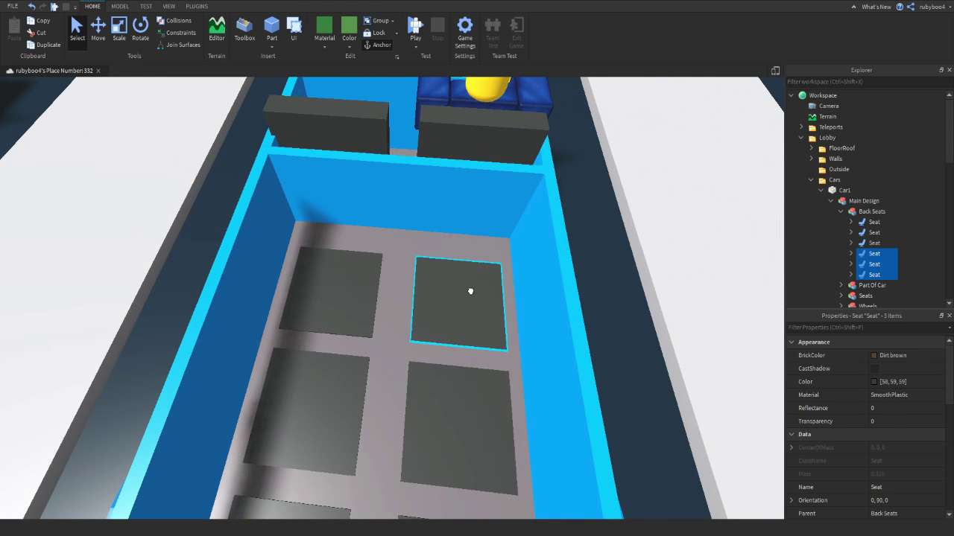
# Step: Turn the three driver's-side back seats of Car2, the middle car, around by 180 degrees
pyautogui.keyDown('alt'); pyautogui.click(469, 291); pyautogui.keyUp('alt')
pyautogui.keyDown('ctrl'); pyautogui.keyDown('alt'); pyautogui.click(440, 414); pyautogui.keyUp('alt'); pyautogui.keyUp('ctrl')
pyautogui.moveTo(435, 411); pyautogui.dragTo(435, 410, button='right')
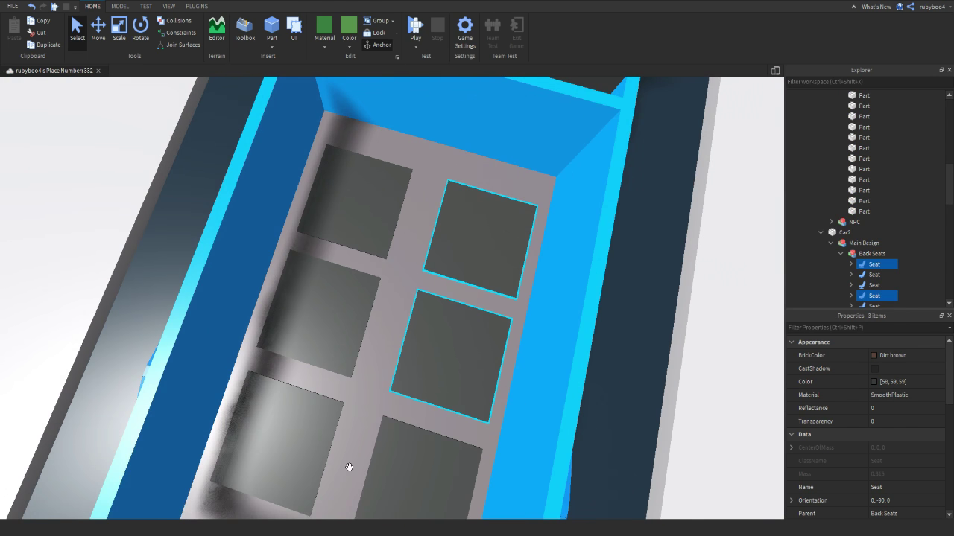
pyautogui.keyDown('ctrl'); pyautogui.keyDown('alt'); pyautogui.click(350, 466); pyautogui.keyUp('alt'); pyautogui.keyUp('ctrl')
pyautogui.keyDown('ctrl'); pyautogui.keyDown('alt'); pyautogui.click(376, 459); pyautogui.keyUp('alt'); pyautogui.keyUp('ctrl')
pyautogui.keyDown('ctrl'); pyautogui.keyDown('alt'); pyautogui.click(397, 451); pyautogui.keyUp('alt'); pyautogui.keyUp('ctrl')
pyautogui.press('d')
# Step: Rotate the three driver's-side back seats of Car3 by 180 degrees to an orientation of 0, 90, 0
pyautogui.moveTo(447, 358); pyautogui.dragTo(447, 358, button='right')
pyautogui.keyDown('alt'); pyautogui.click(415, 312); pyautogui.keyUp('alt')
pyautogui.keyDown('ctrl'); pyautogui.keyDown('alt'); pyautogui.click(399, 395); pyautogui.keyUp('alt'); pyautogui.keyUp('ctrl')
pyautogui.keyDown('ctrl'); pyautogui.keyDown('alt'); pyautogui.click(371, 469); pyautogui.keyUp('alt'); pyautogui.keyUp('ctrl')
pyautogui.hotkey('ctrl', 'r')
pyautogui.hotkey('ctrl', 'r')
pyautogui.moveTo(442, 395); pyautogui.dragTo(467, 196, button='right')
pyautogui.press('s')
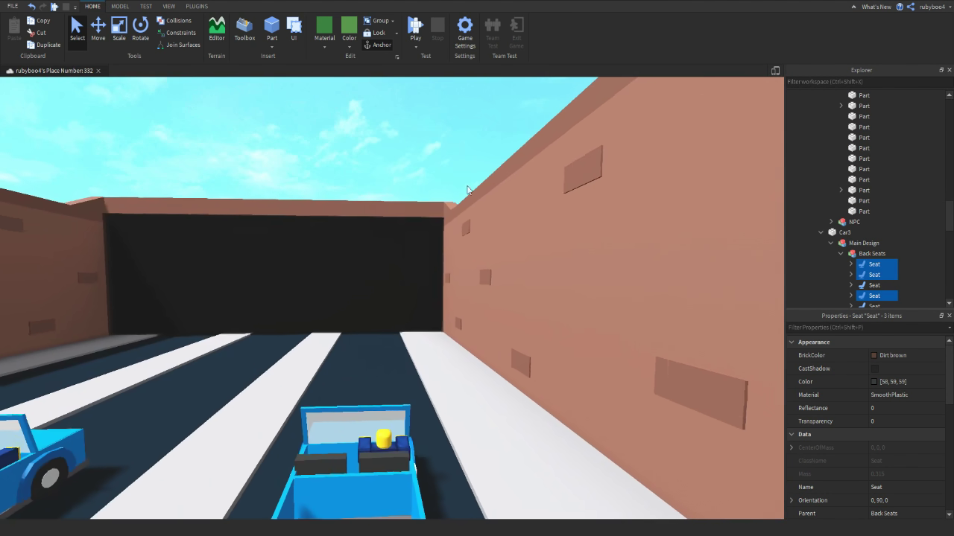
# Step: Collapse the expanded contents of Car3, Car2 and Car1 and the Cars folder in the object hierarchy
pyautogui.click(773, 241)
pyautogui.click(841, 254)
pyautogui.click(831, 243)
pyautogui.click(821, 233)
pyautogui.scroll(11, 838, 197)
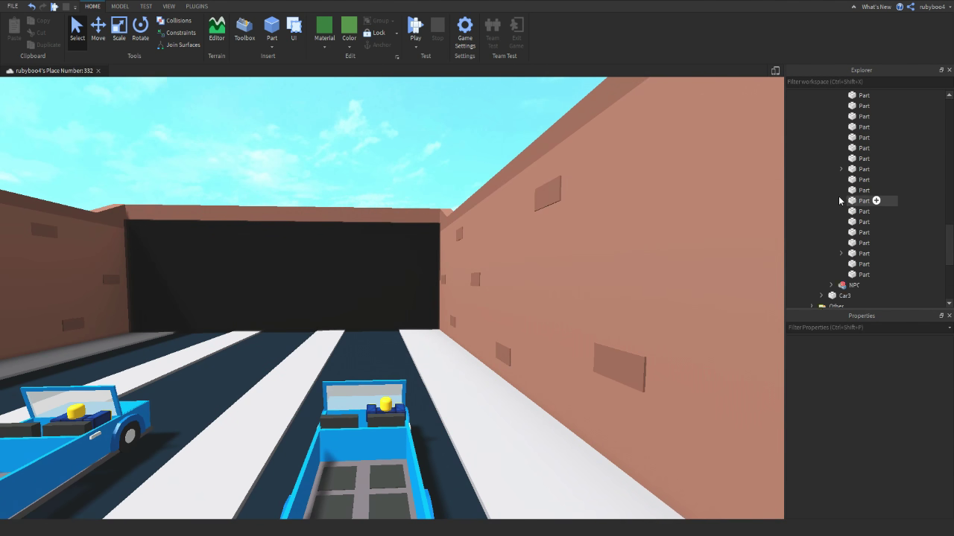
pyautogui.click(841, 169)
pyautogui.click(831, 159)
pyautogui.click(821, 148)
pyautogui.scroll(10, 830, 156)
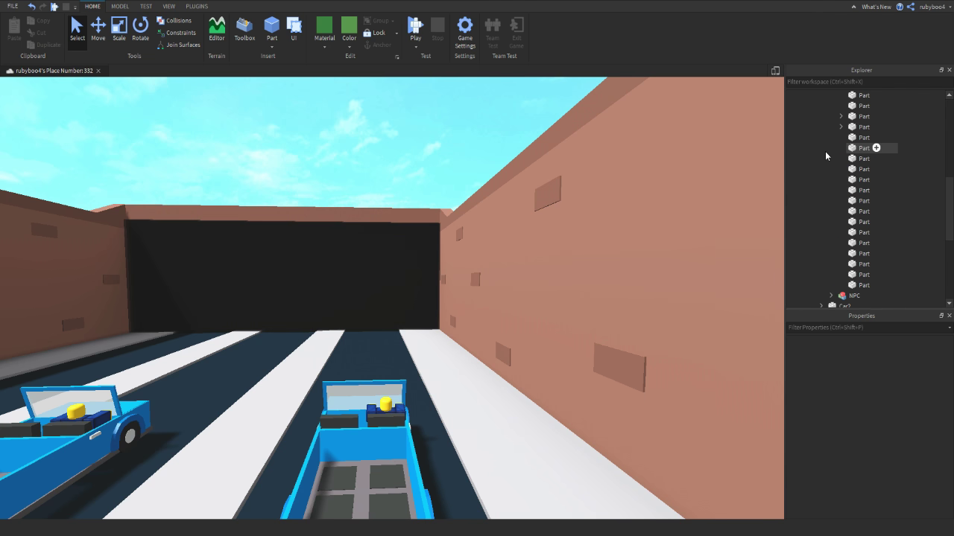
pyautogui.click(841, 149)
pyautogui.click(831, 138)
pyautogui.click(821, 127)
pyautogui.click(810, 116)
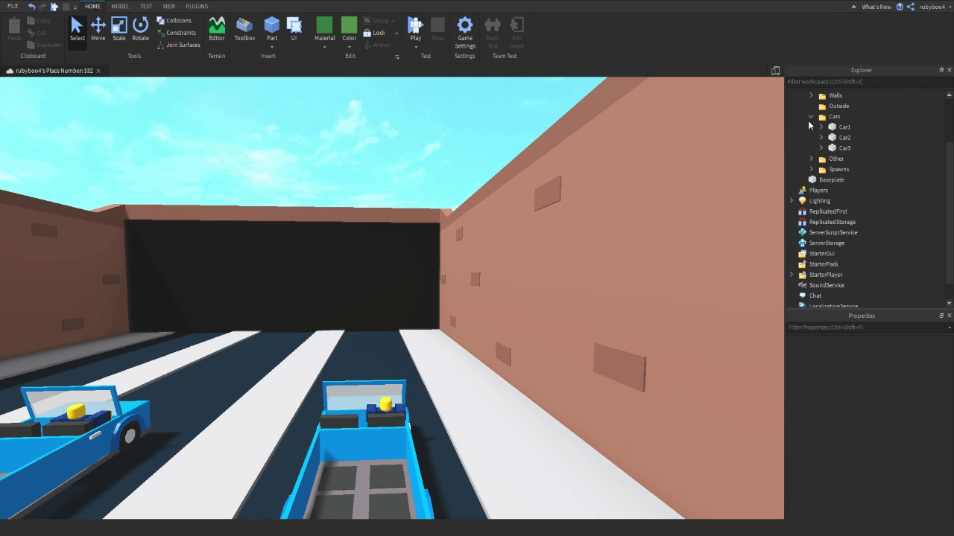
pyautogui.scroll(3, 827, 140)
# Step: Save the place to Roblox
pyautogui.press('s')
pyautogui.moveTo(298, 85); pyautogui.dragTo(284, 97, button='right')
pyautogui.click(13, 7)
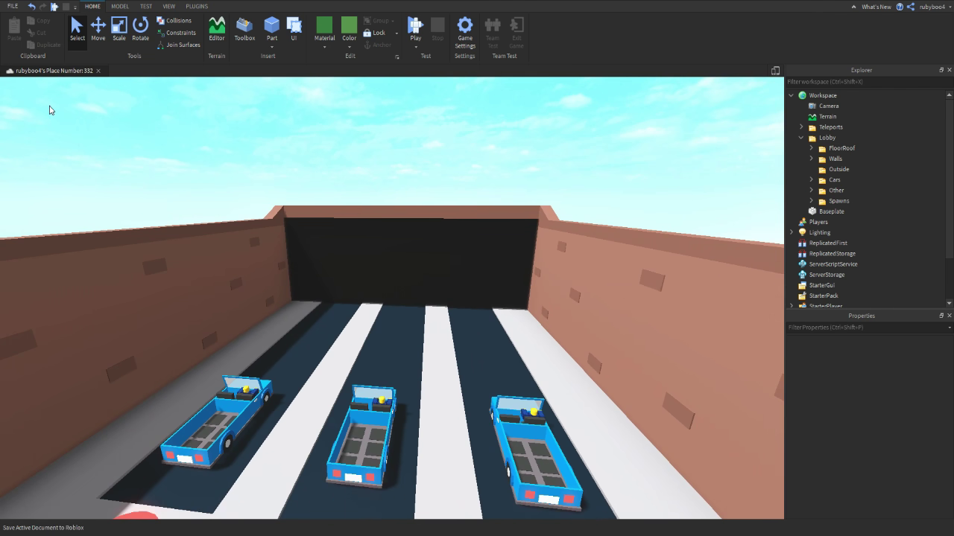
pyautogui.click(49, 110)
pyautogui.press('s')
pyautogui.moveTo(404, 161); pyautogui.dragTo(402, 172, button='right')
pyautogui.press('w')
pyautogui.press('w')
pyautogui.press('s')
pyautogui.press('e')
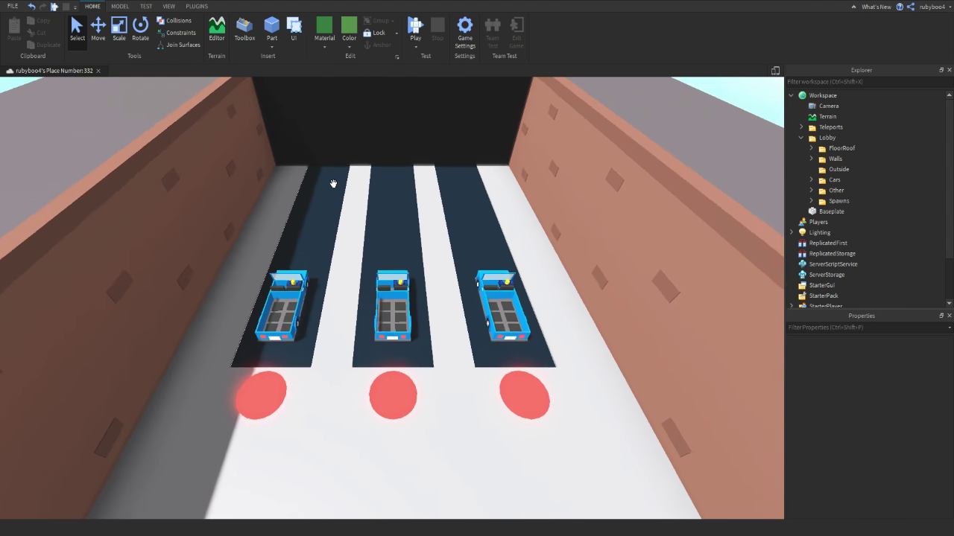
pyautogui.moveTo(332, 184); pyautogui.dragTo(333, 183, button='right')
pyautogui.press('e')
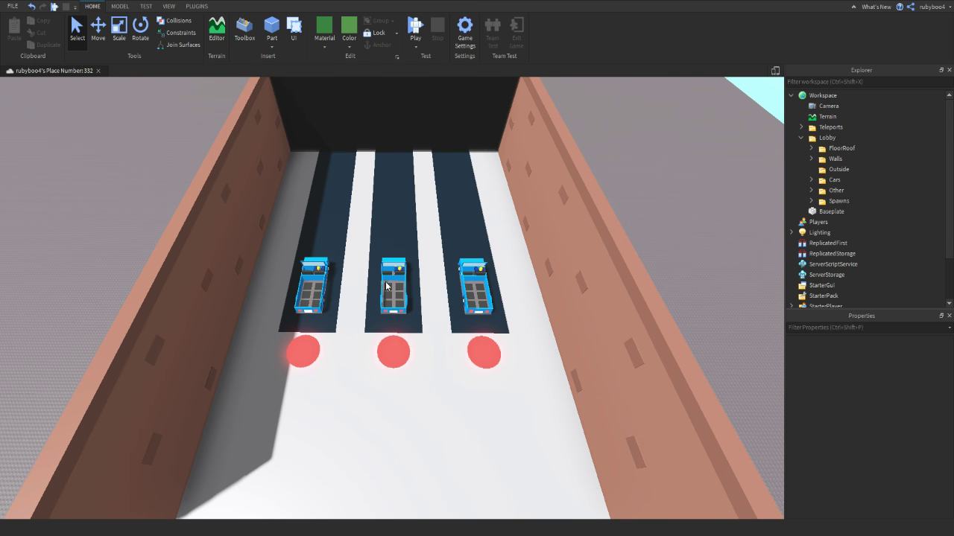
pyautogui.press('w')
pyautogui.moveTo(409, 232); pyautogui.dragTo(413, 225, button='right')
pyautogui.press('s')
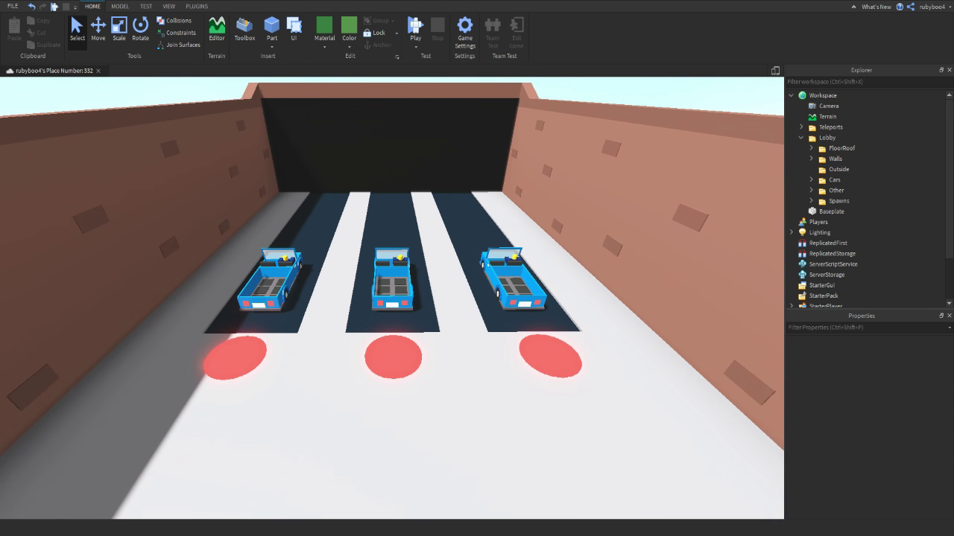
pyautogui.press('s')
pyautogui.moveTo(374, 374); pyautogui.dragTo(378, 372, button='right')
pyautogui.press('e')
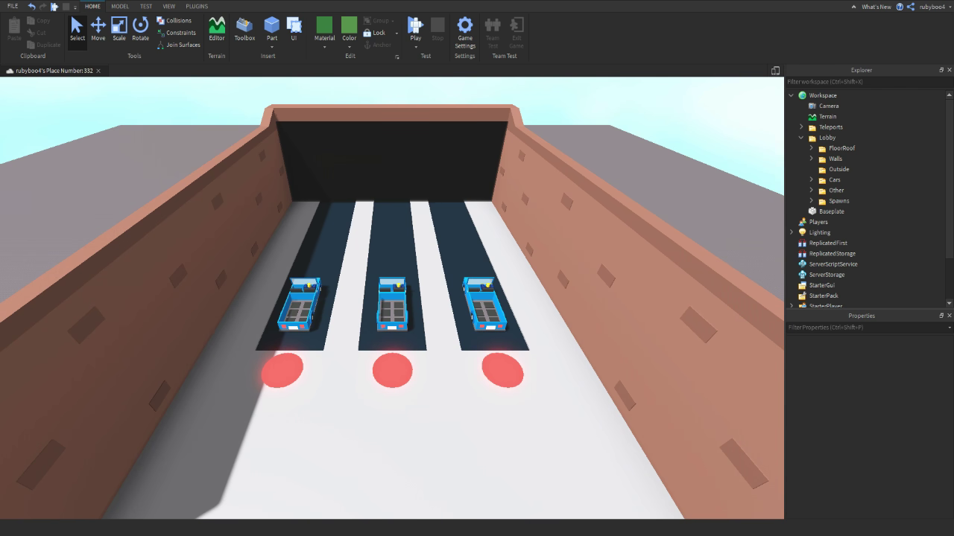
pyautogui.press('q')
# Step: Add a new script to TeleportPad1 and rename it TeleportToGame
pyautogui.click(289, 326)
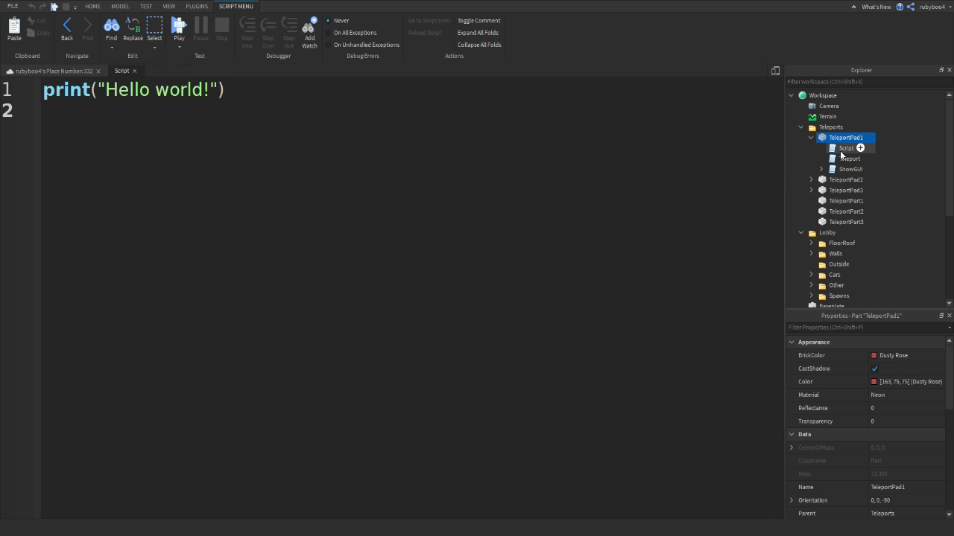
pyautogui.click(842, 151)
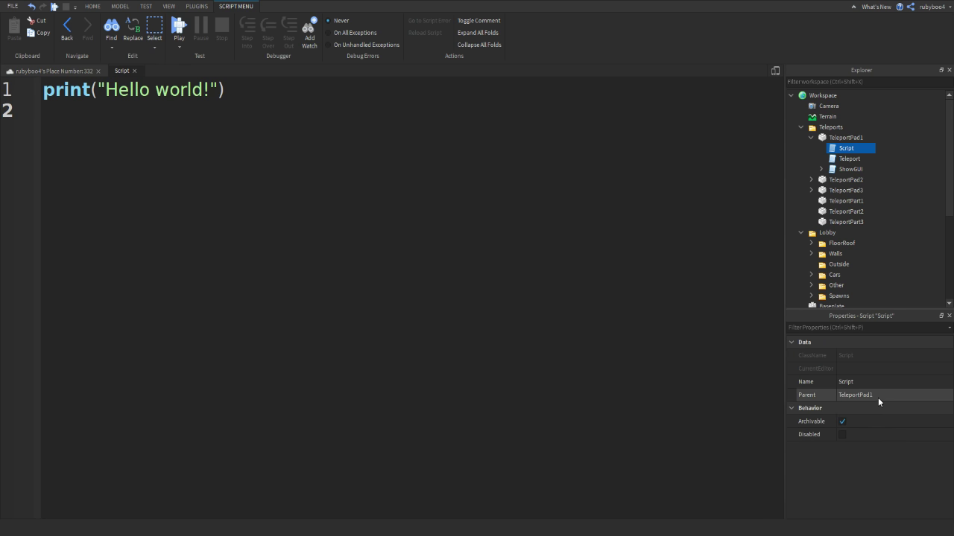
pyautogui.click(877, 394)
pyautogui.click(872, 382)
pyautogui.write('TeleportT')
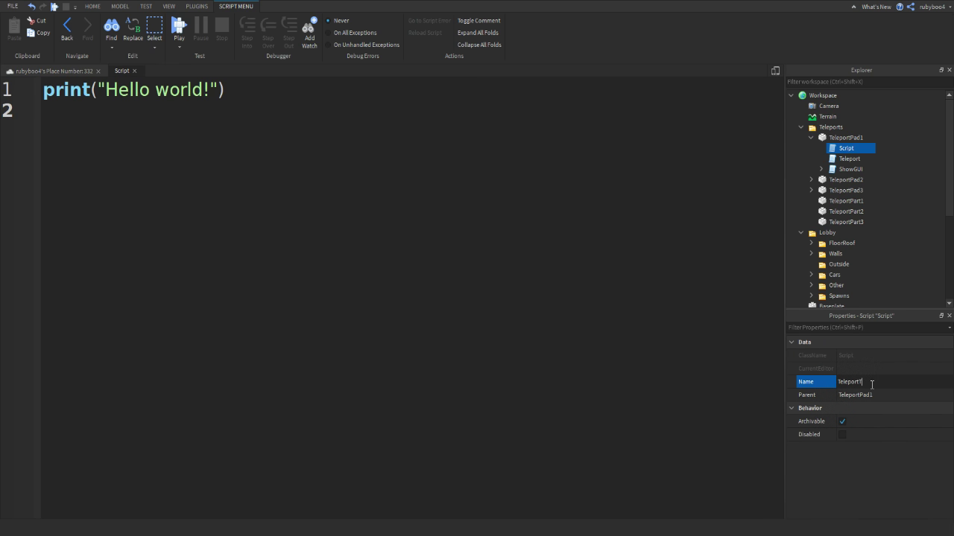
pyautogui.write('oGame')
pyautogui.press('Return')
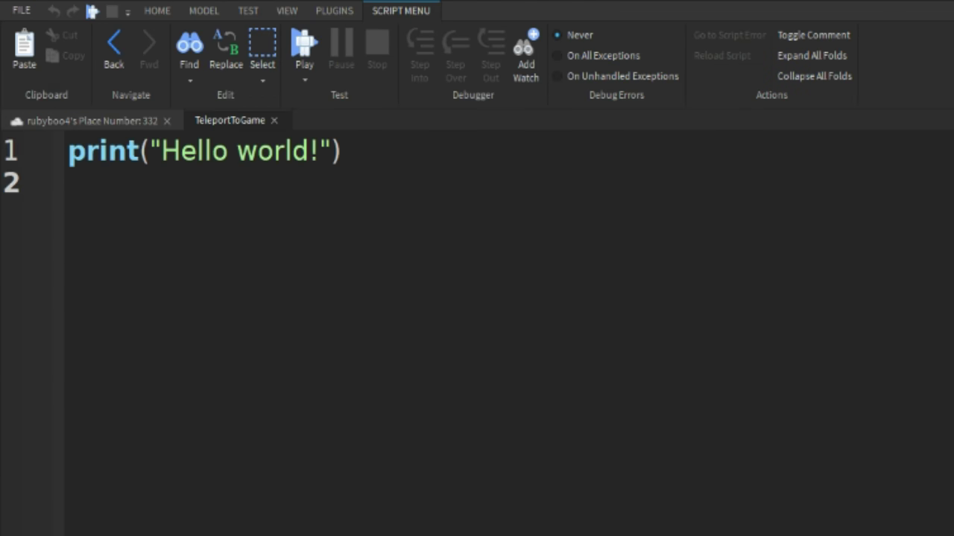
# Step: Delete the default print("Hello world!") line from the TeleportToGame script
pyautogui.press('BackSpace')
pyautogui.press('BackSpace')
pyautogui.press('BackSpace')
pyautogui.press('BackSpace')
pyautogui.press('BackSpace')
pyautogui.press('BackSpace')
pyautogui.press('BackSpace')
pyautogui.press('BackSpace')
pyautogui.press('BackSpace')
pyautogui.press('BackSpace')
pyautogui.press('BackSpace')
pyautogui.press('BackSpace')
pyautogui.press('BackSpace')
pyautogui.press('BackSpace')
pyautogui.press('BackSpace')
pyautogui.press('BackSpace')
pyautogui.press('BackSpace')
pyautogui.press('BackSpace')
pyautogui.press('BackSpace')
pyautogui.press('BackSpace')
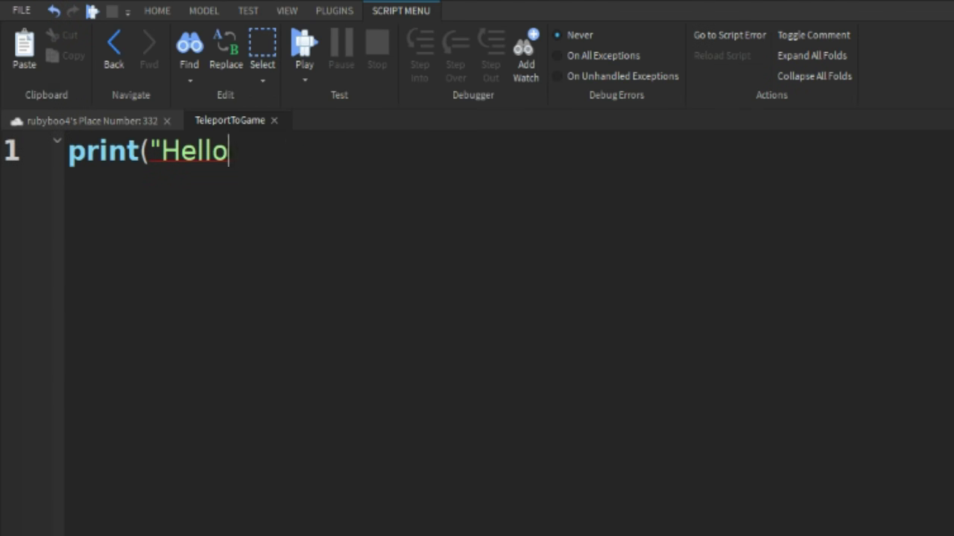
# Step: Declare the local variable teleportservice as game:GetService("TeleportService") and begin a second line with local place =
pyautogui.write('local te')
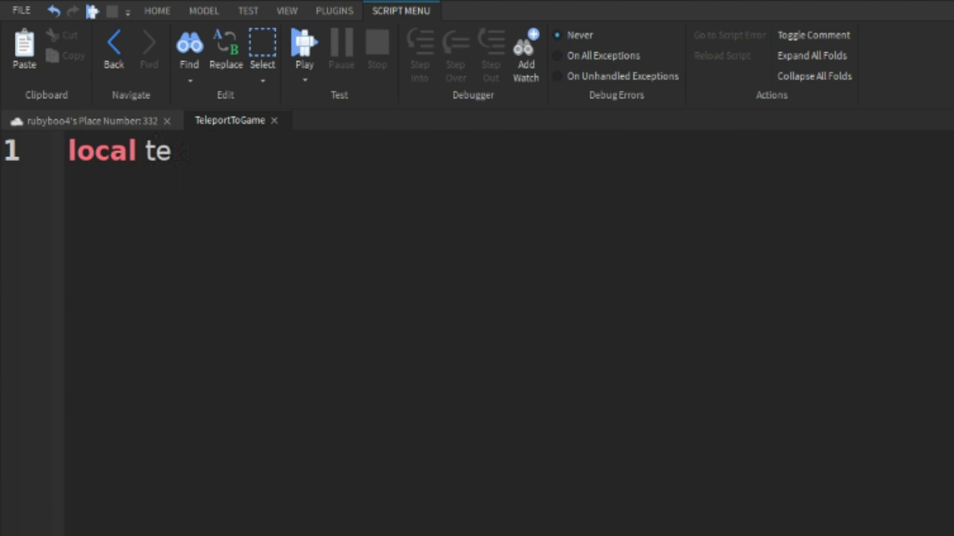
pyautogui.write('leportserc')
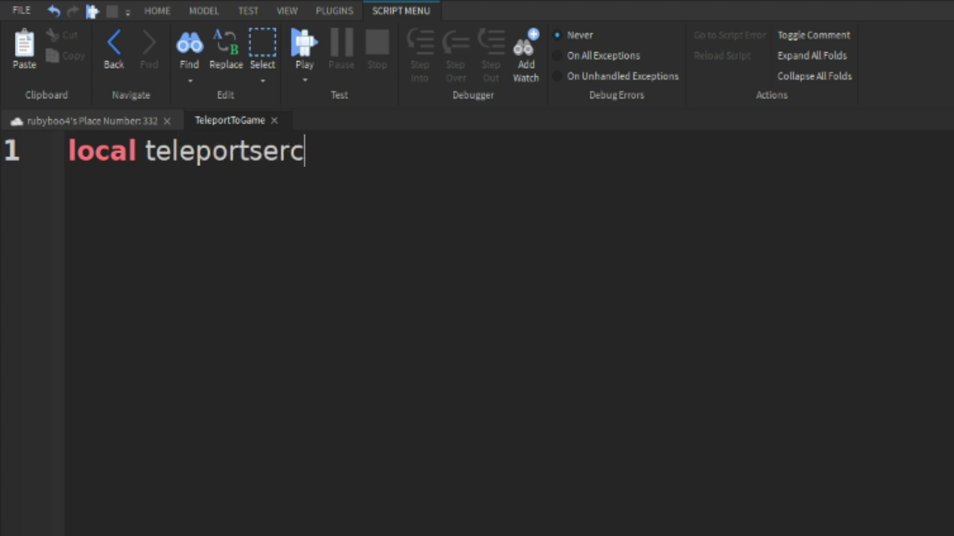
pyautogui.press('BackSpace')
pyautogui.write('vice = game')
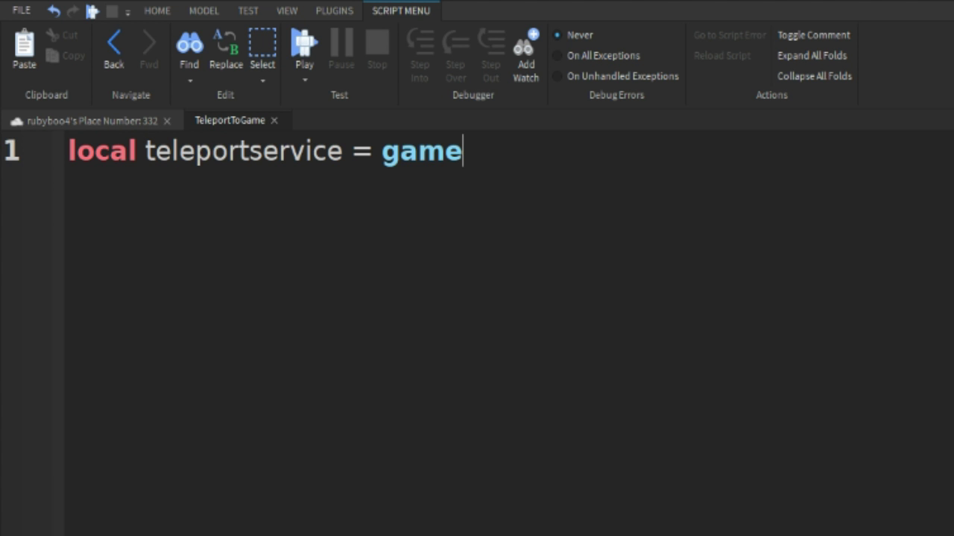
pyautogui.write(':GetService("')
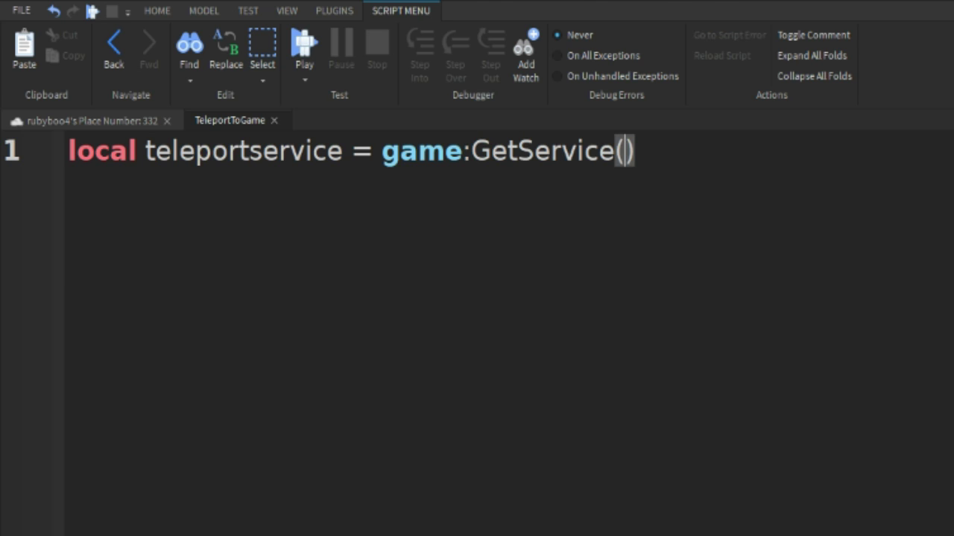
pyautogui.write('Te')
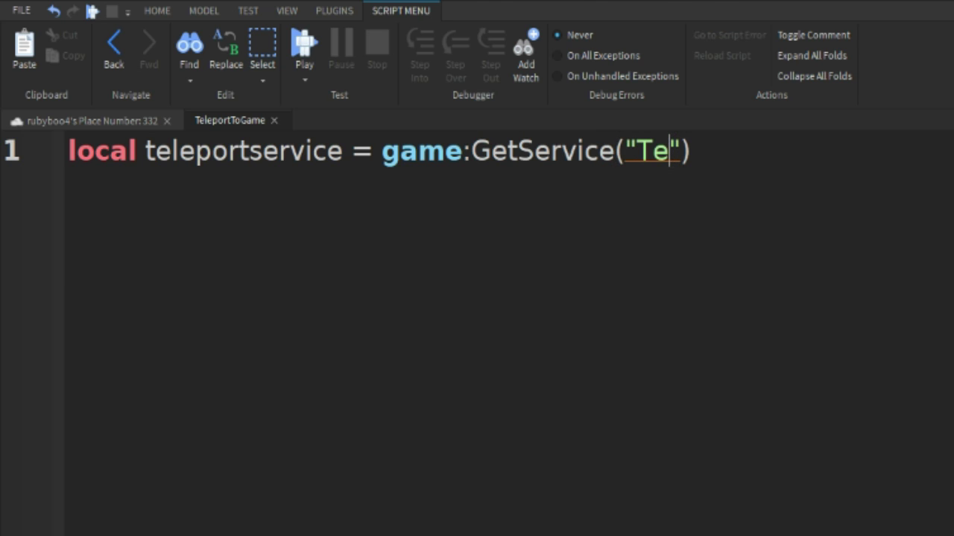
pyautogui.write('leportService')
pyautogui.press('End')
pyautogui.press('Return')
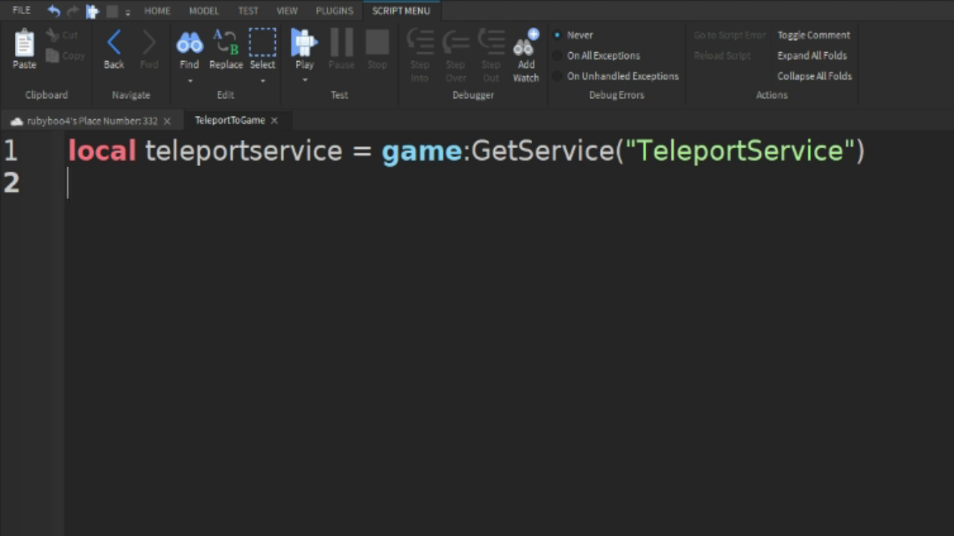
pyautogui.write('local place =')
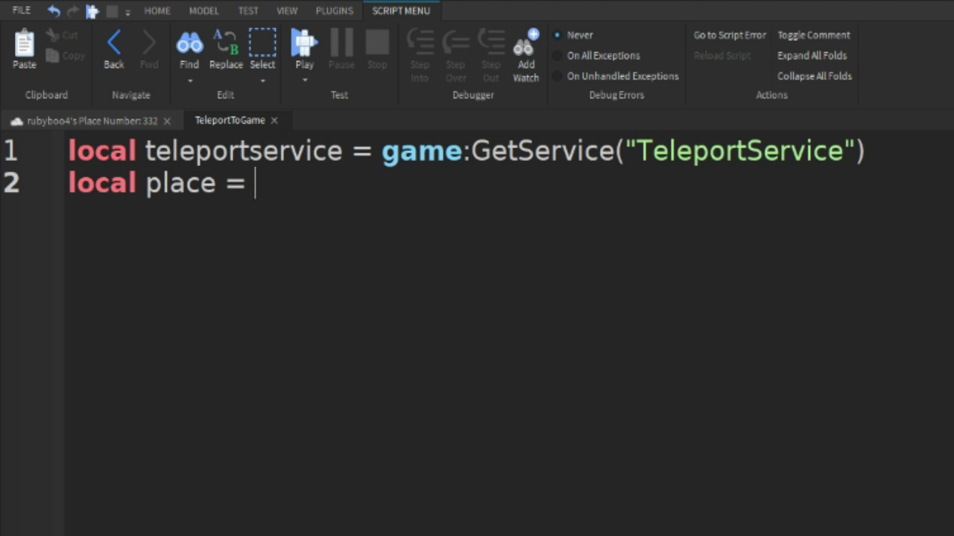
# Step: Show the Game Explorer and expand its Places folder
pyautogui.click(128, 121)
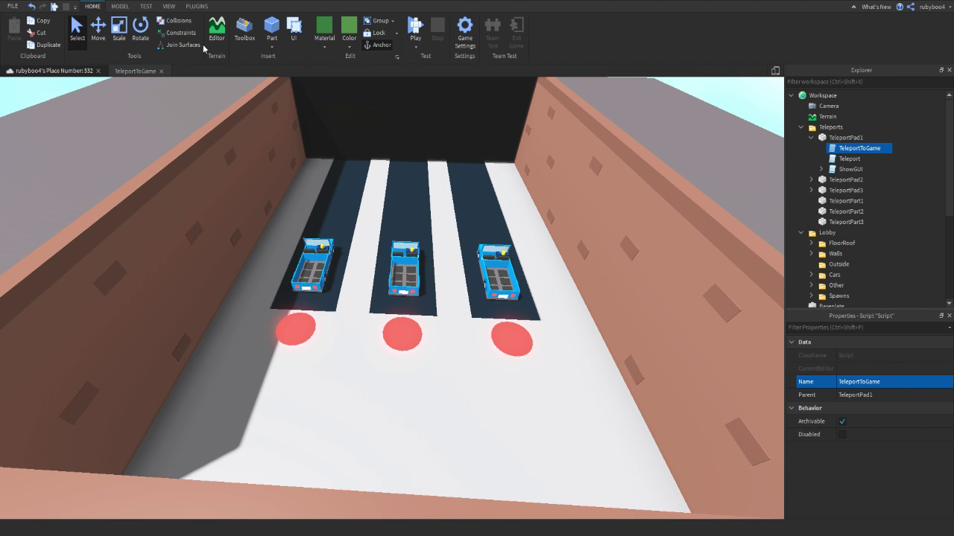
pyautogui.click(169, 7)
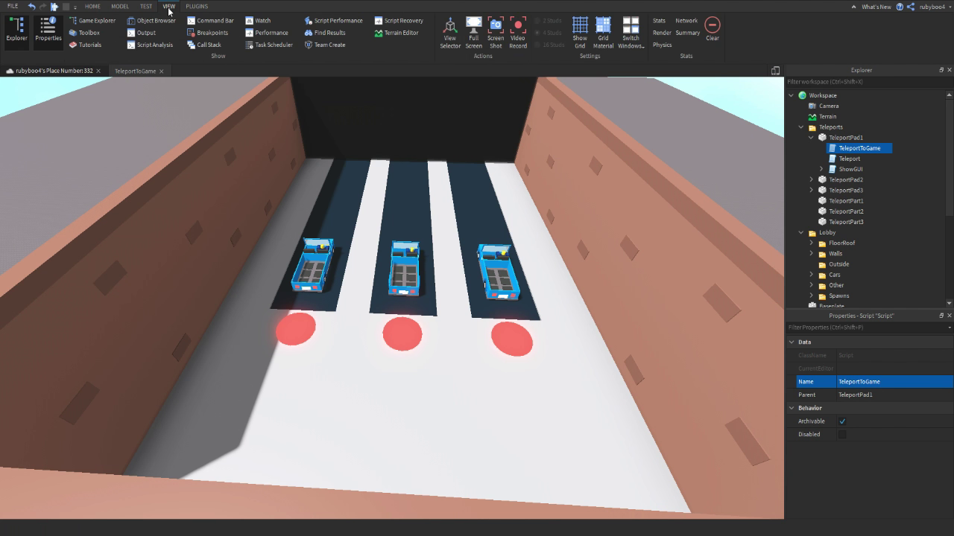
pyautogui.click(92, 22)
pyautogui.click(25, 149)
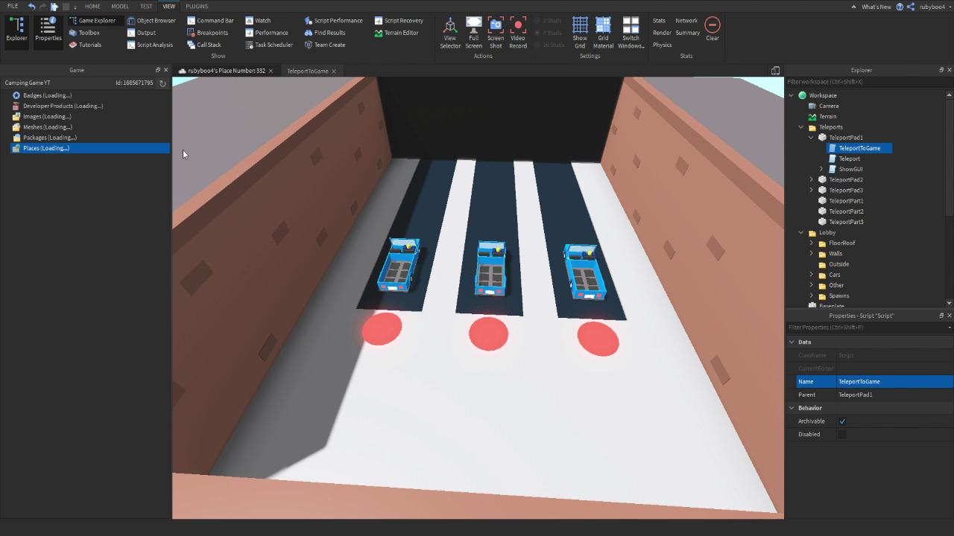
pyautogui.click(6, 149)
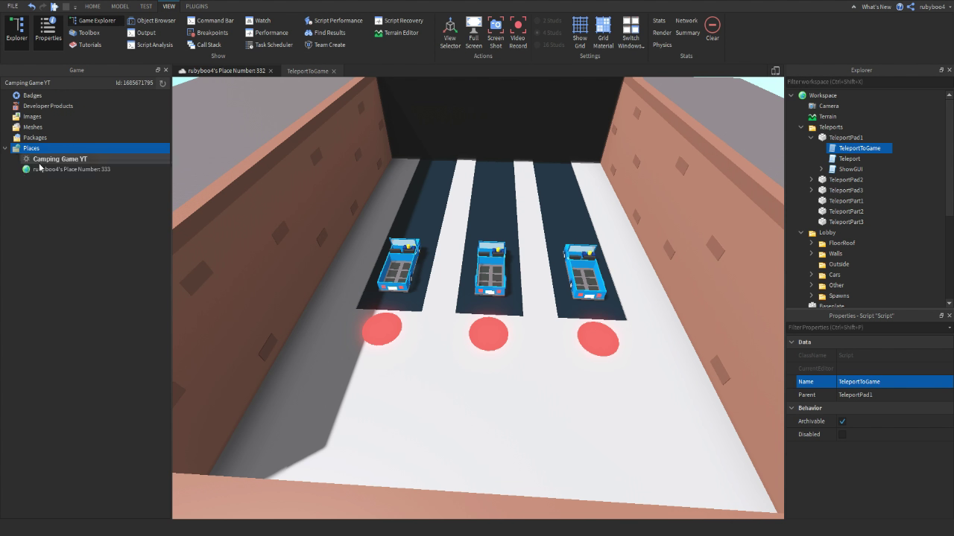
# Step: Rename the second place, listed below Camping Game YT, as Camping Game [Game]
pyautogui.click(24, 160)
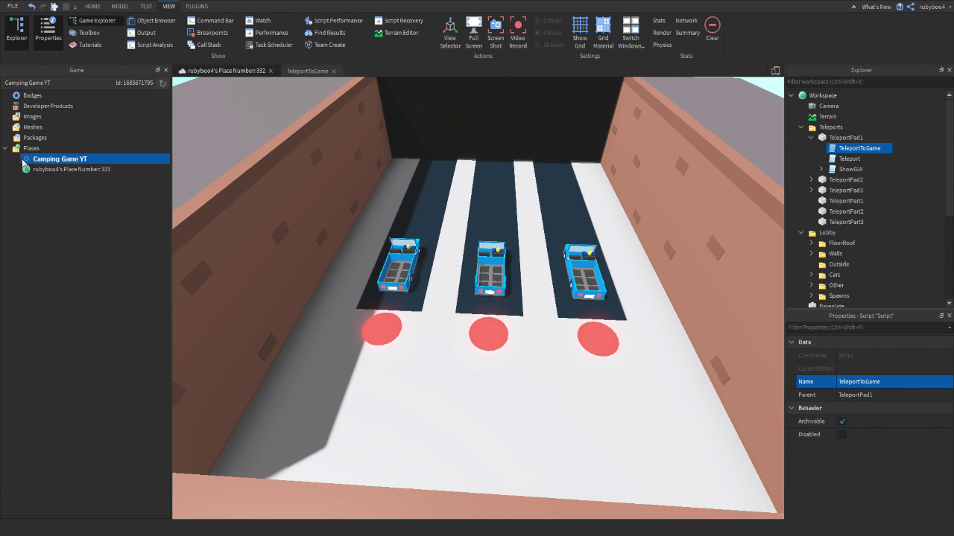
pyautogui.click(58, 170)
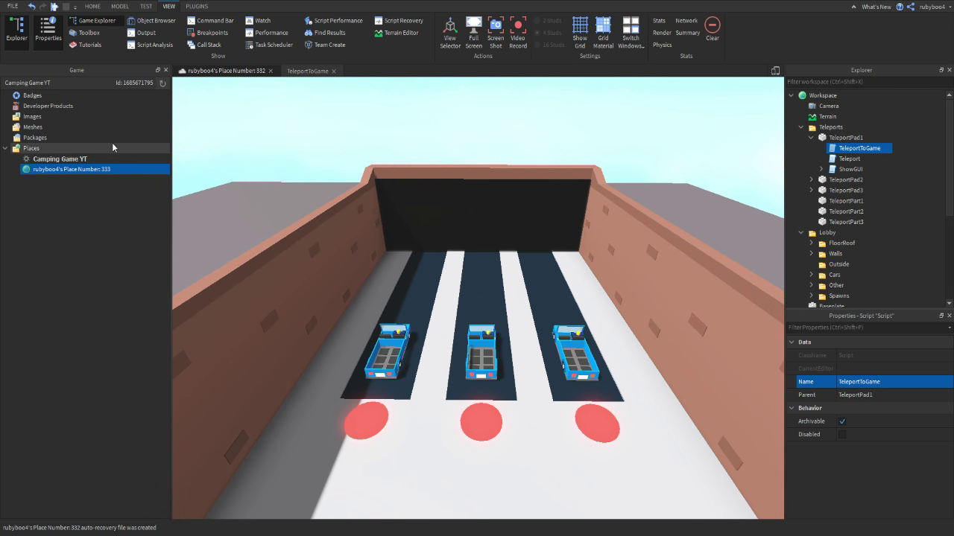
pyautogui.click(89, 161)
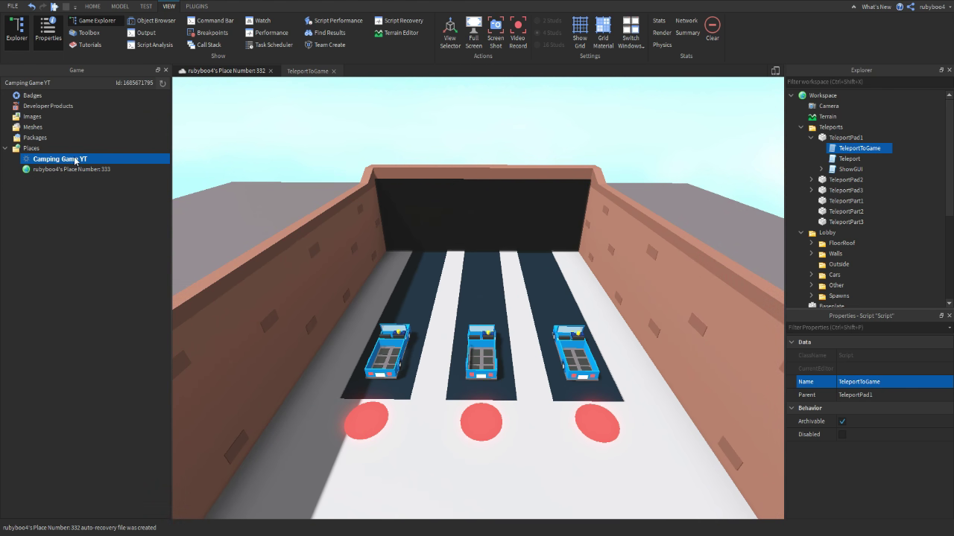
pyautogui.click(84, 172)
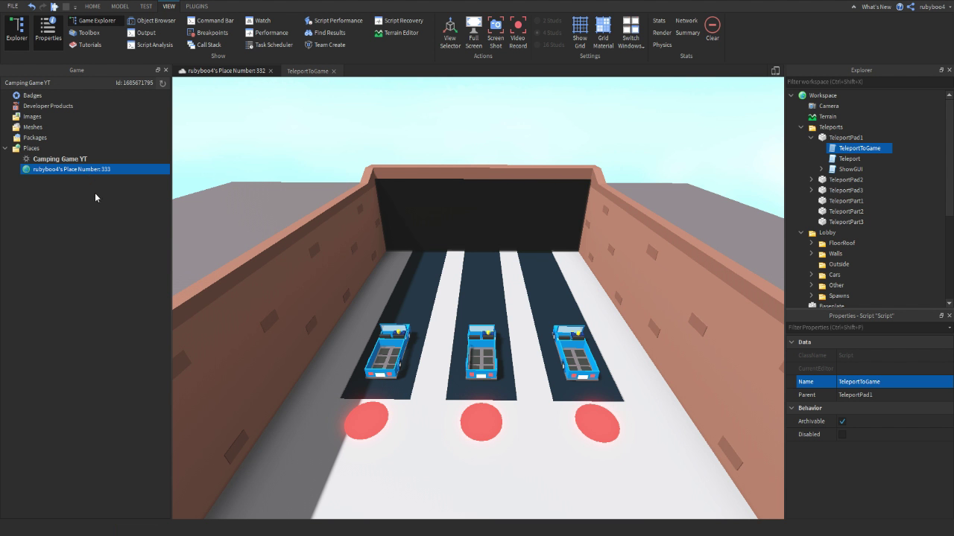
pyautogui.press('F2')
pyautogui.press('BackSpace')
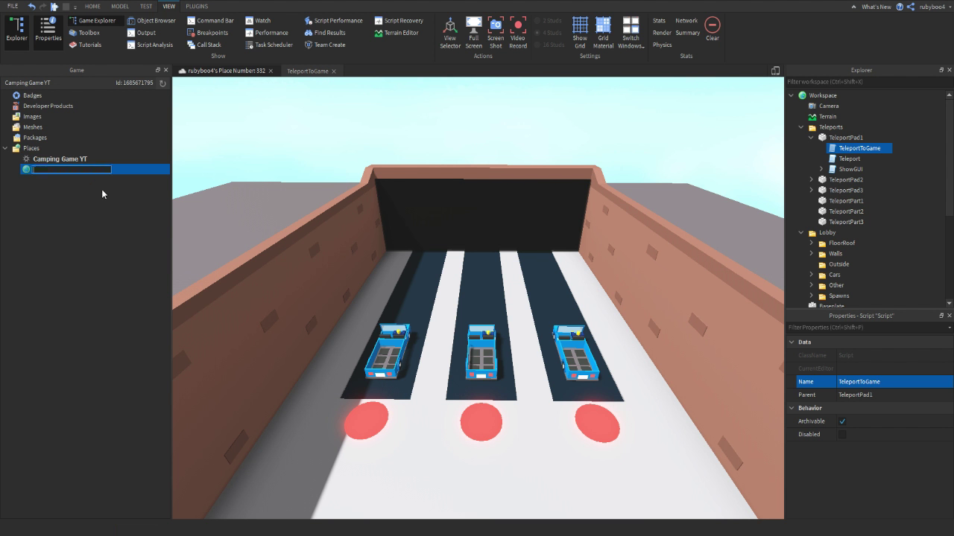
pyautogui.write('Camping Game [Game')
pyautogui.press('Return')
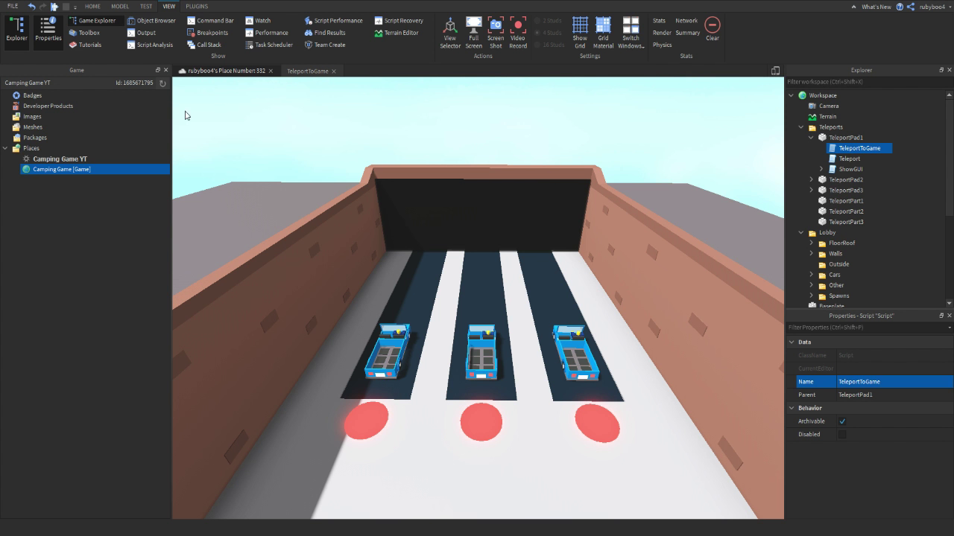
pyautogui.click(311, 72)
pyautogui.click(330, 106)
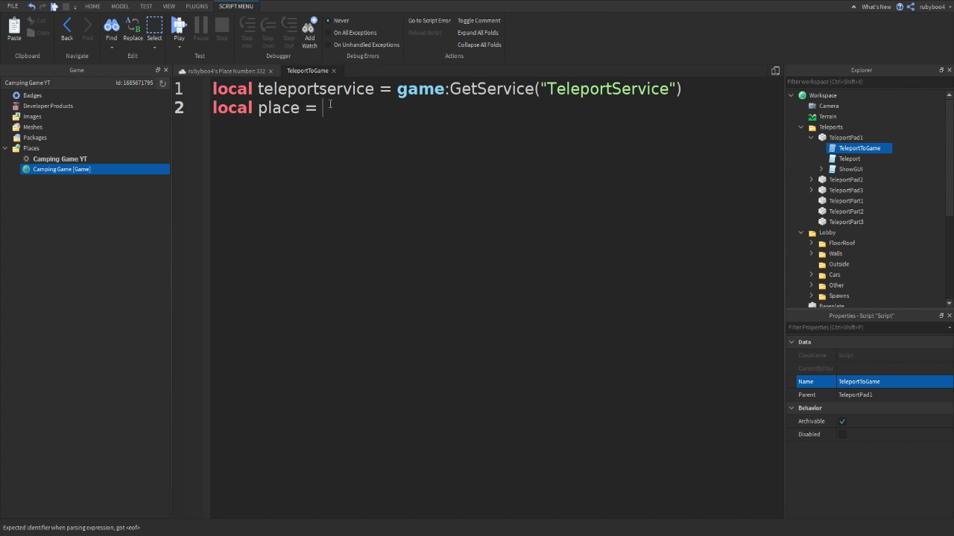
pyautogui.hotkey('ctrl', 'v')
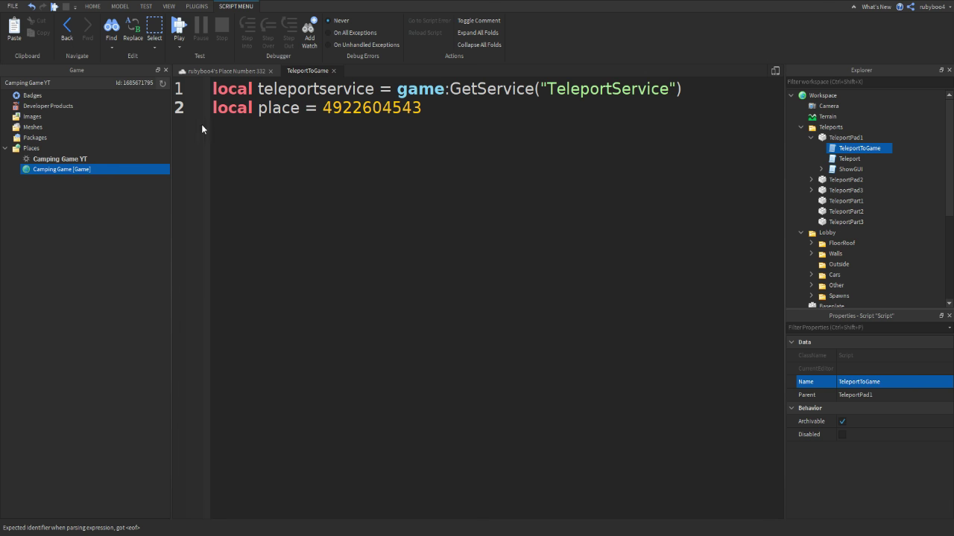
pyautogui.click(165, 70)
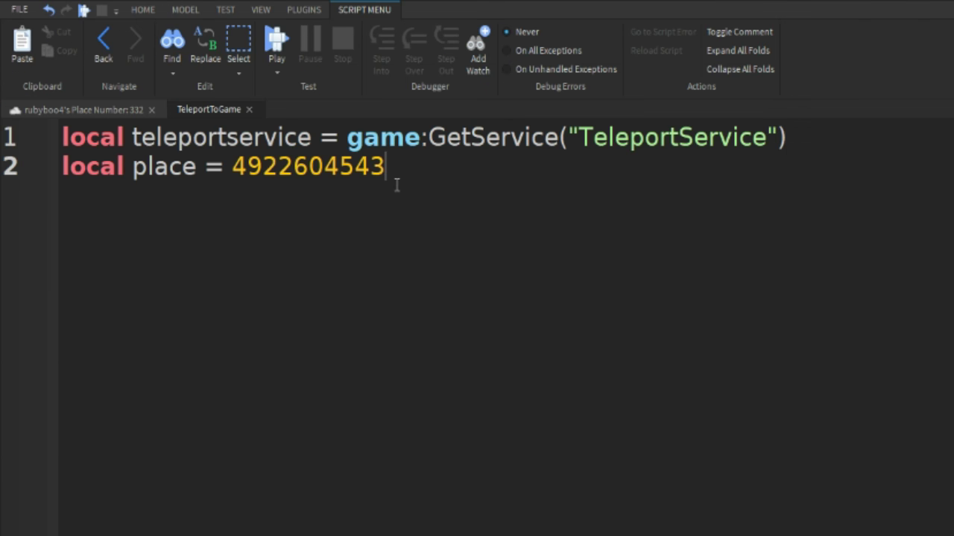
# Step: Add a script.Parent.Touched:Connect(function(hit) handler with its closing end, one blank line below the variables
pyautogui.press('Return')
pyautogui.press('Return')
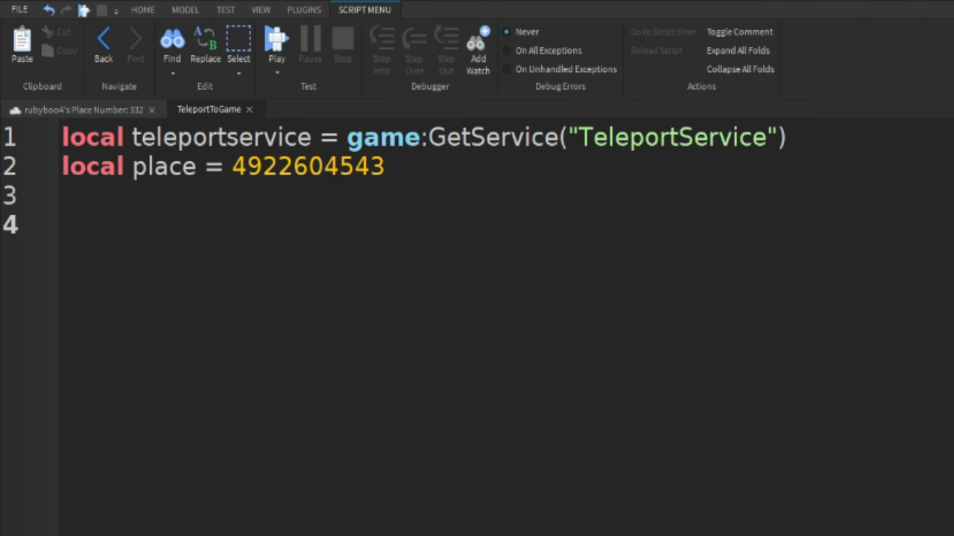
pyautogui.write('script.')
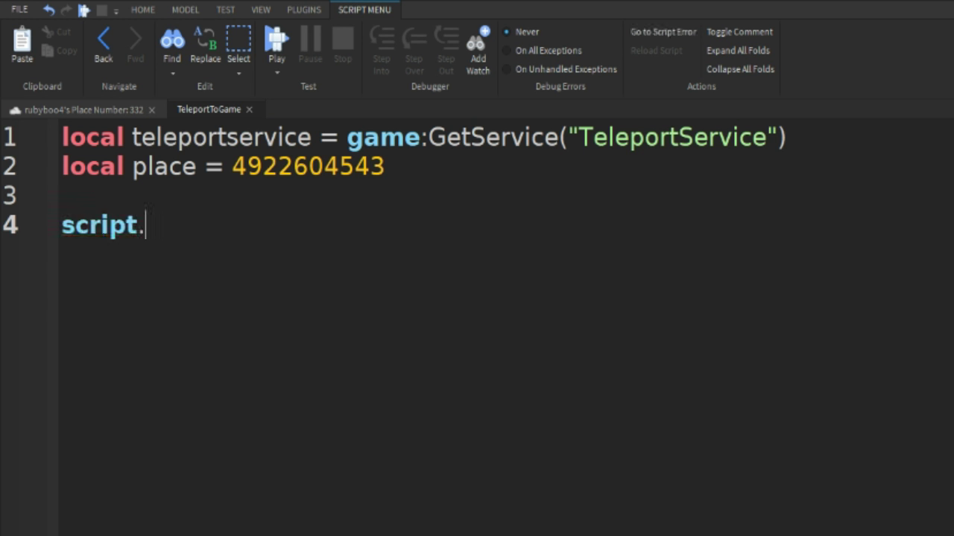
pyautogui.write('Parent.Touched')
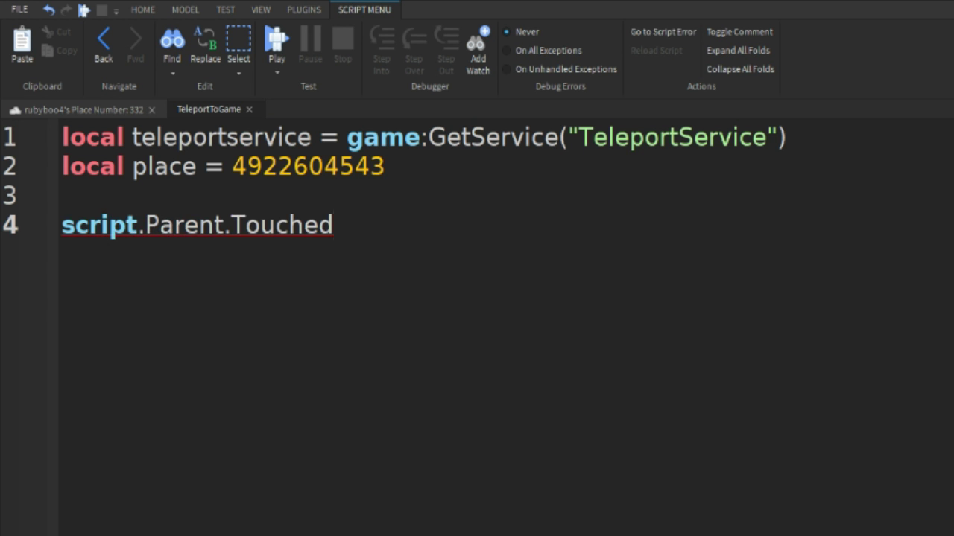
pyautogui.write(':Connect(function(hit')
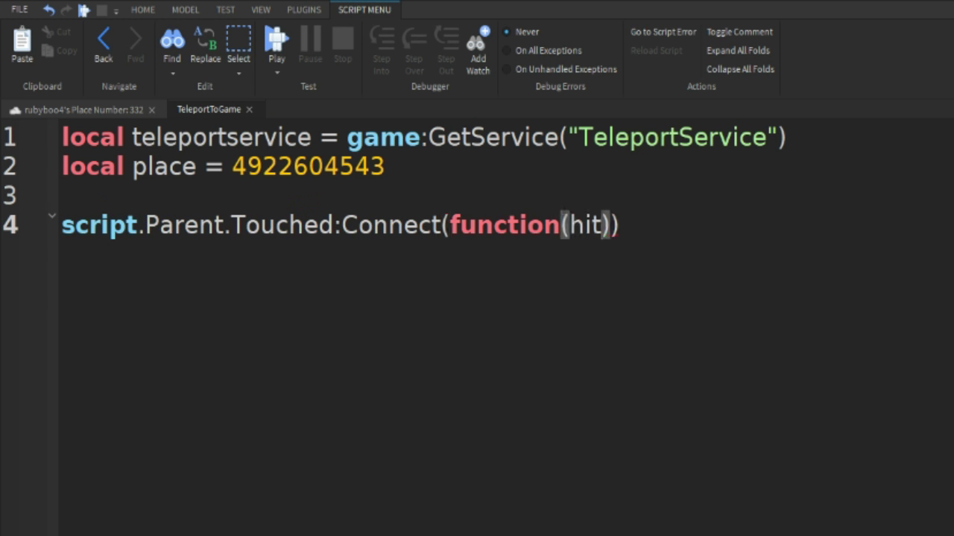
pyautogui.write(')')
pyautogui.press('Return')
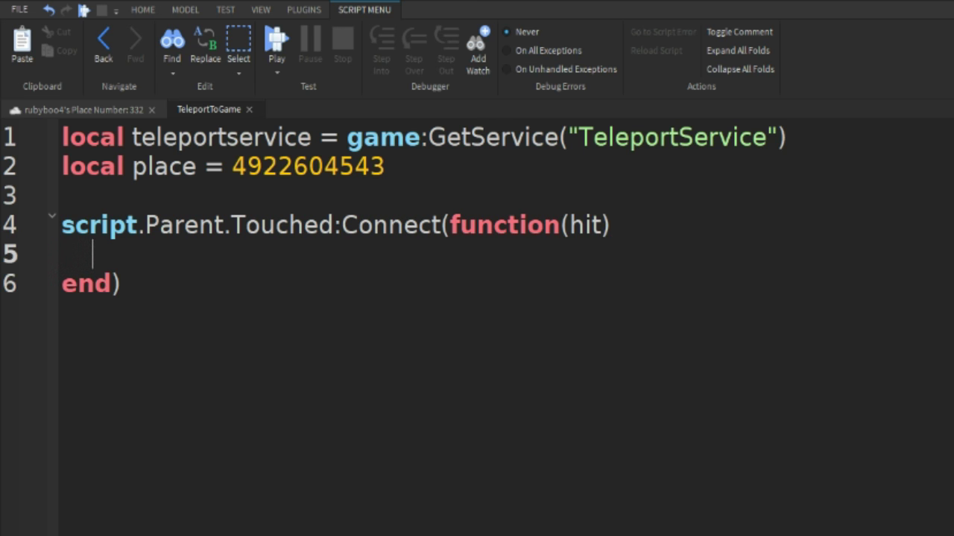
# Step: Inside the Touched handler, declare local player = game.Players:GetPlayerFromCharacter(hit.Parent)
pyautogui.write('local pl')
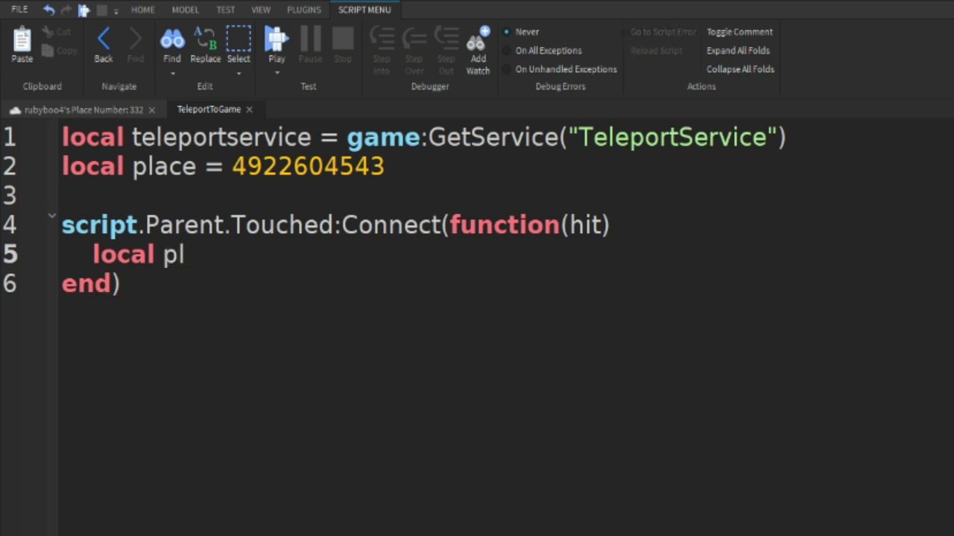
pyautogui.write('ayer')
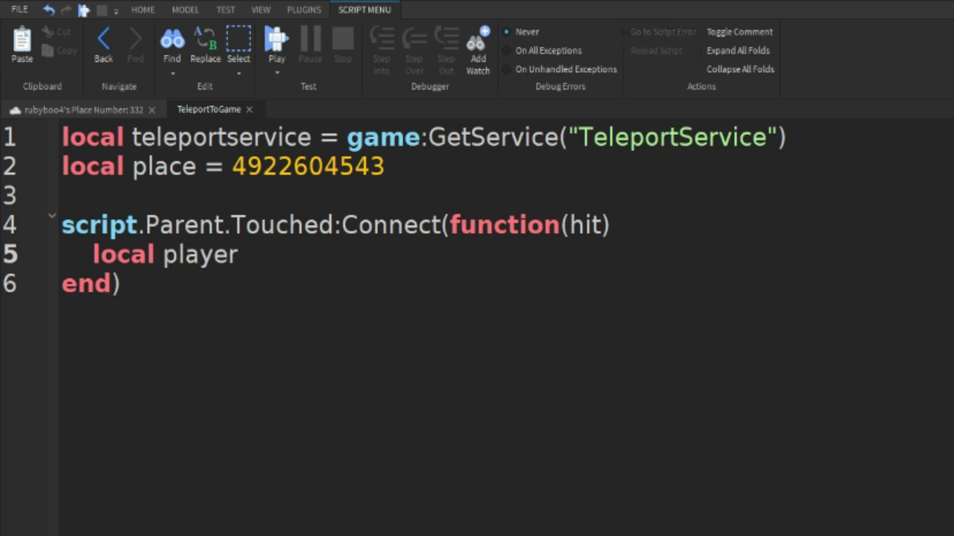
pyautogui.write(' = game')
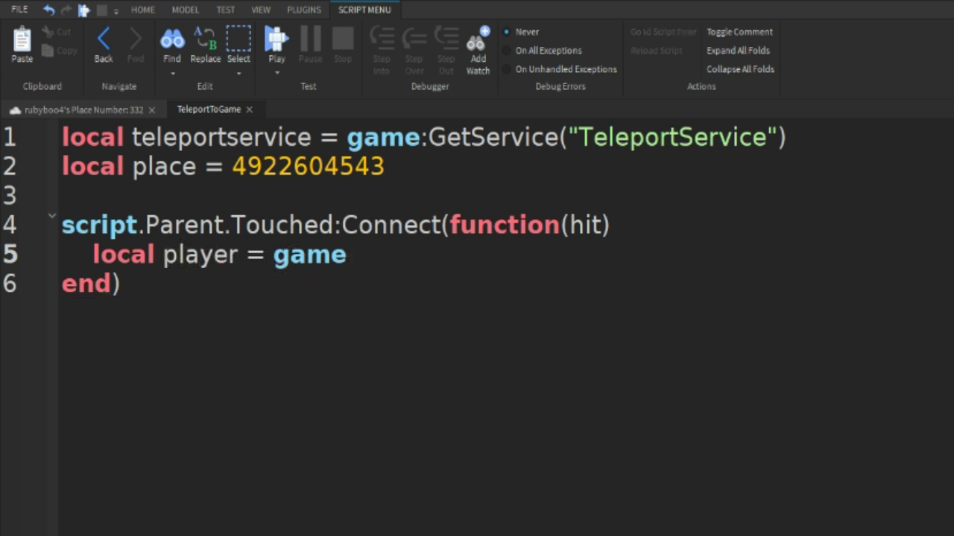
pyautogui.write('.Players:Get')
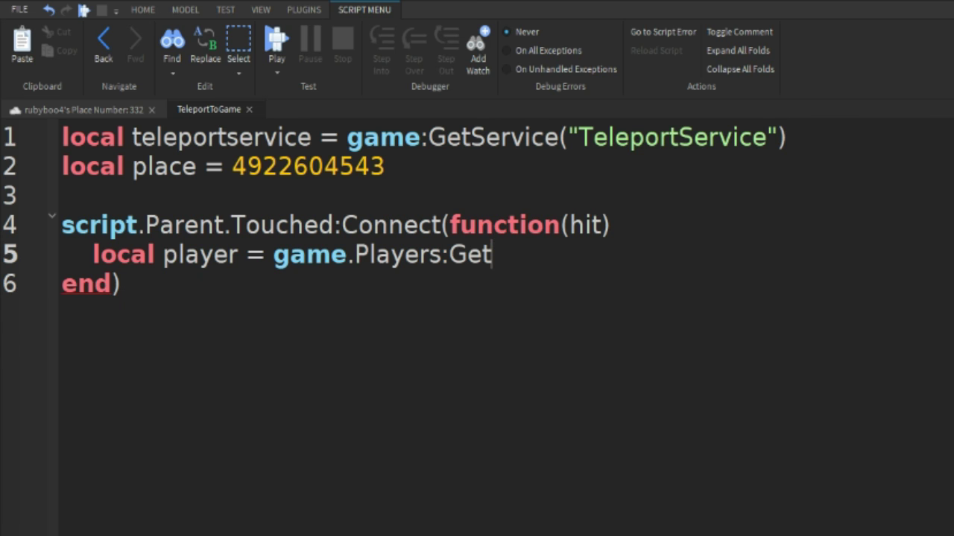
pyautogui.write('PlayerFromCharacter()')
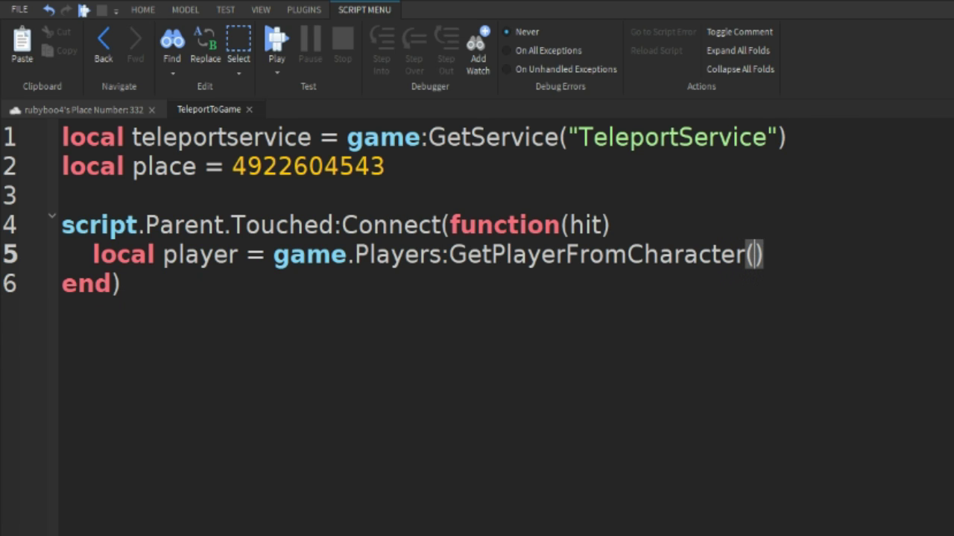
pyautogui.write('hit.Pa')
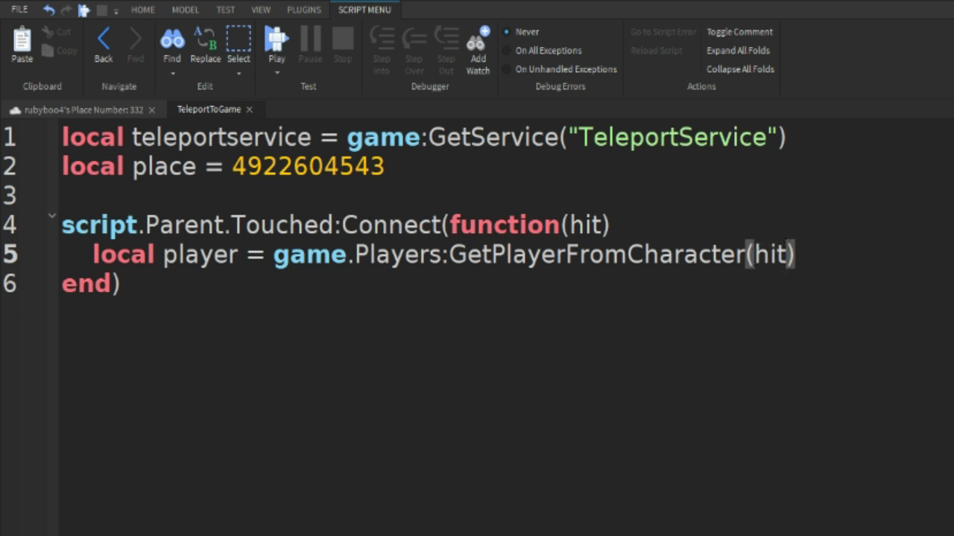
pyautogui.write('rent')
pyautogui.press('End')
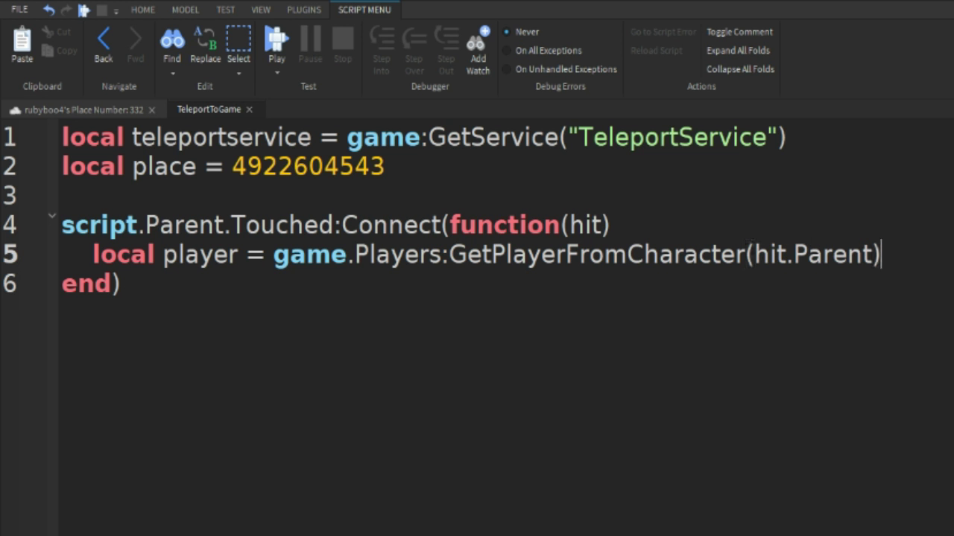
pyautogui.press('Return')
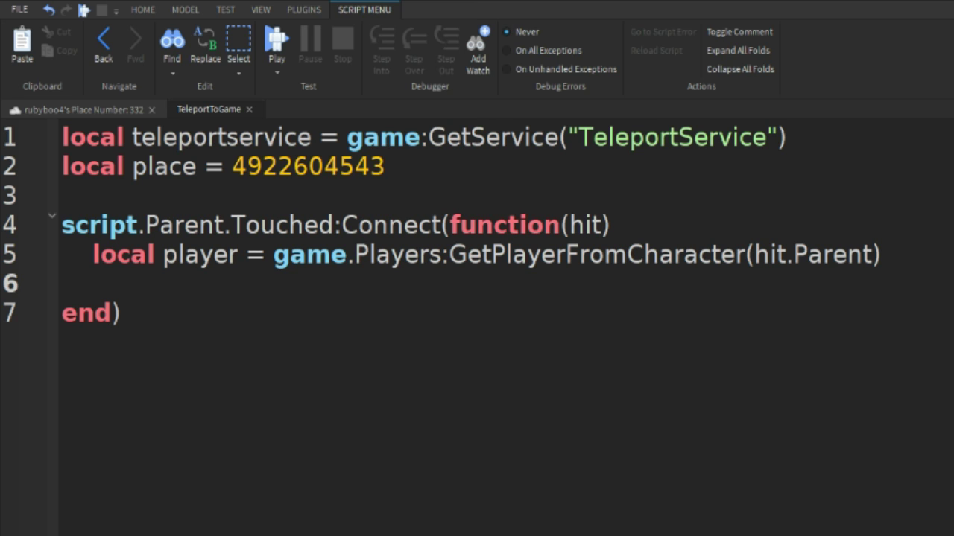
# Step: Below the player variable, add an if player then block that contains wait(10)
pyautogui.write('if player then')
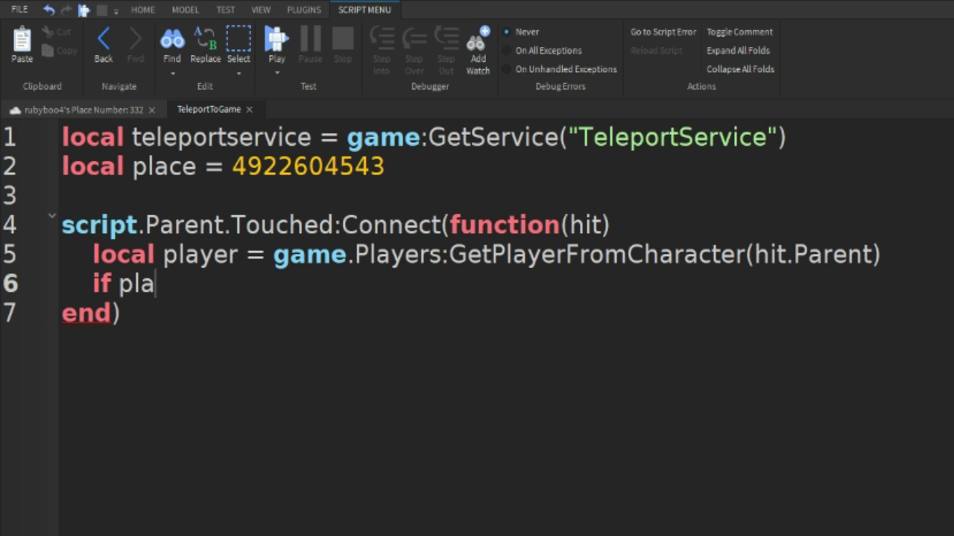
pyautogui.press('Return')
pyautogui.write('wait(10')
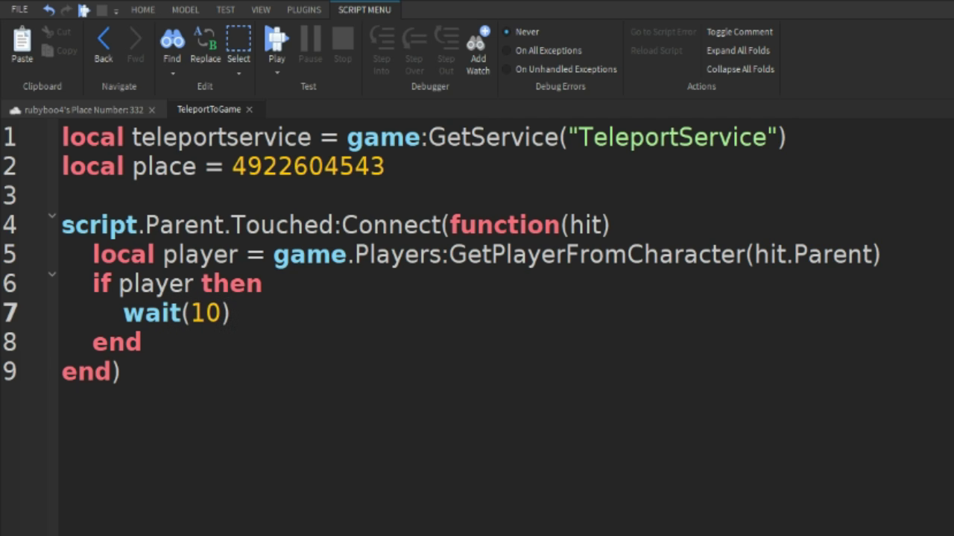
# Step: Below wait(10) in the if block, add the line print("Teleporting To Game")
pyautogui.press('Return')
pyautogui.write('print(')
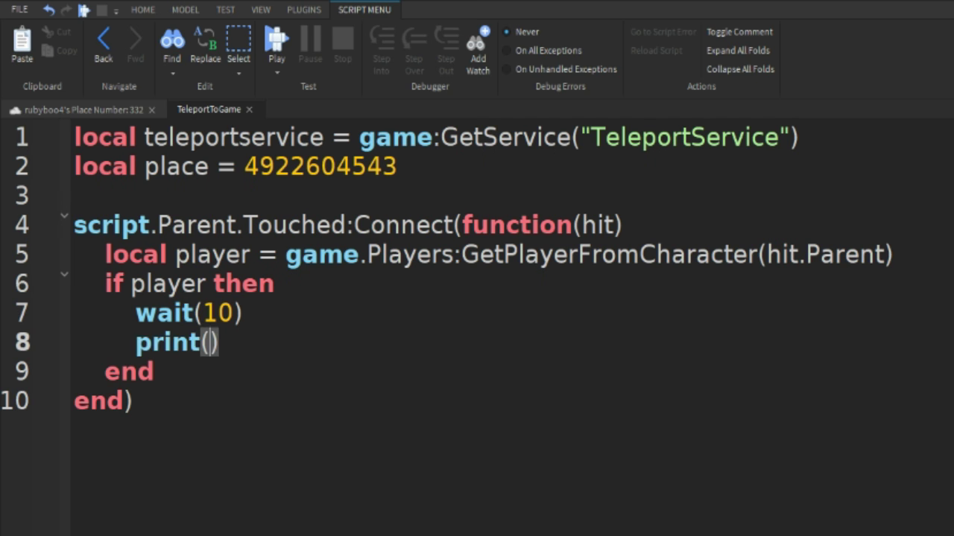
pyautogui.write('"')
pyautogui.write('Telepor')
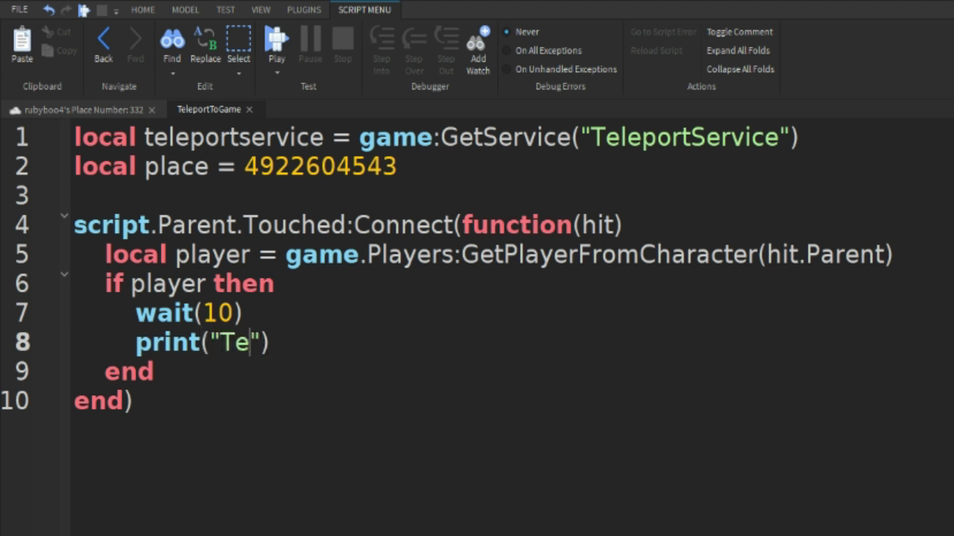
pyautogui.write('ting ')
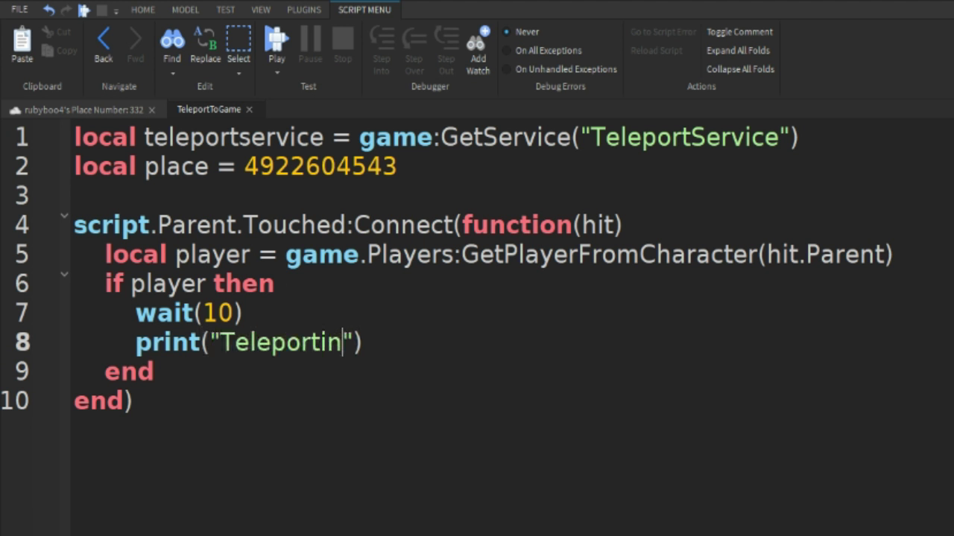
pyautogui.write('To Ga,e')
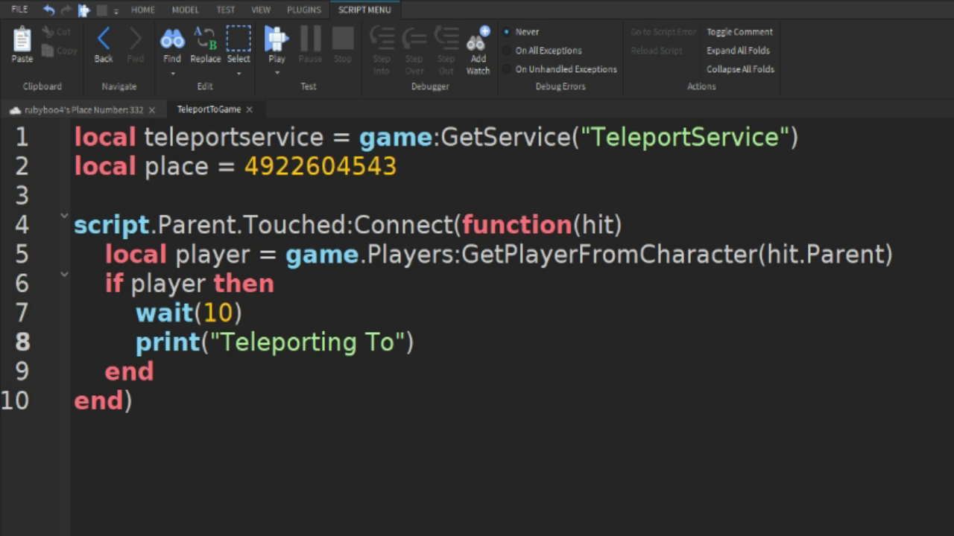
pyautogui.press('BackSpace')
pyautogui.press('BackSpace')
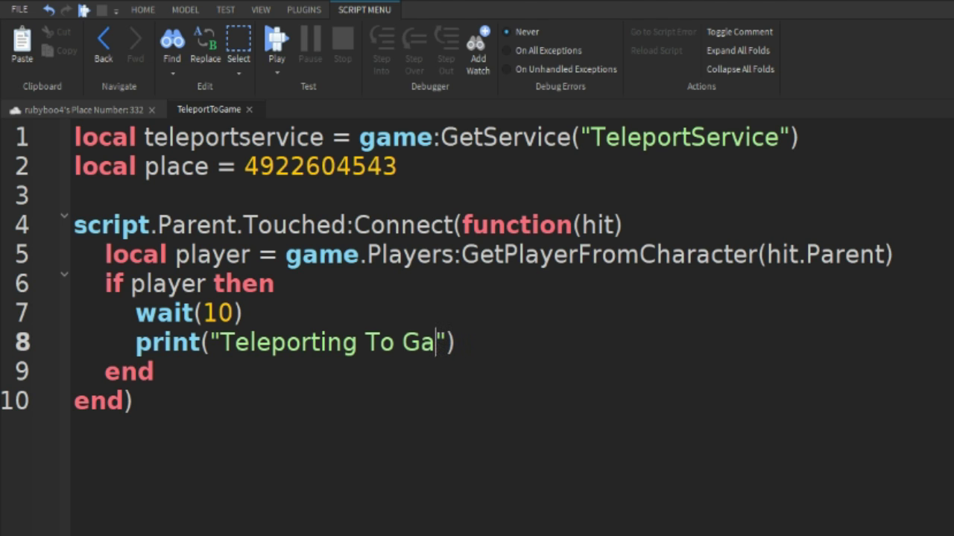
pyautogui.write('me')
pyautogui.press('End')
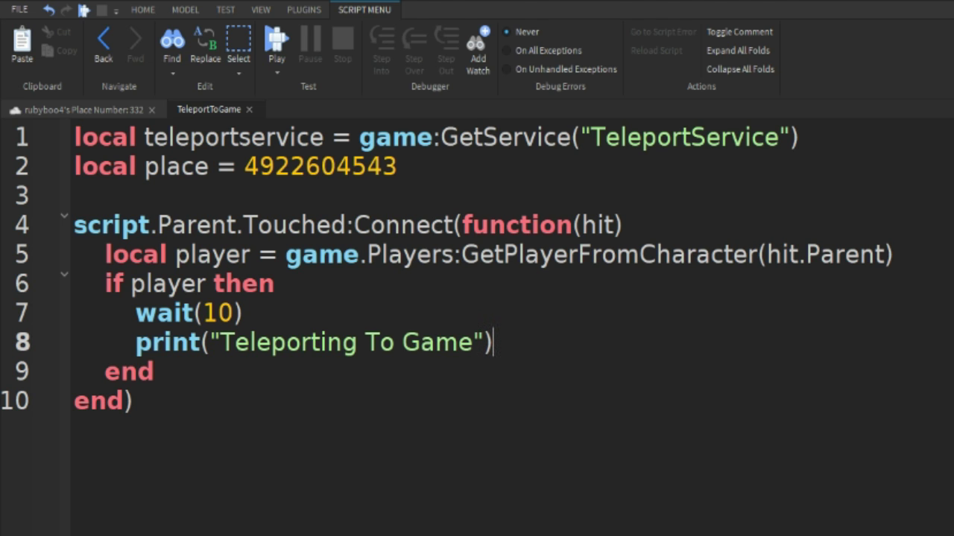
# Step: Below the print line, add teleportservice:Teleport(place, player) and close the TeleportToGame script
pyautogui.press('Return')
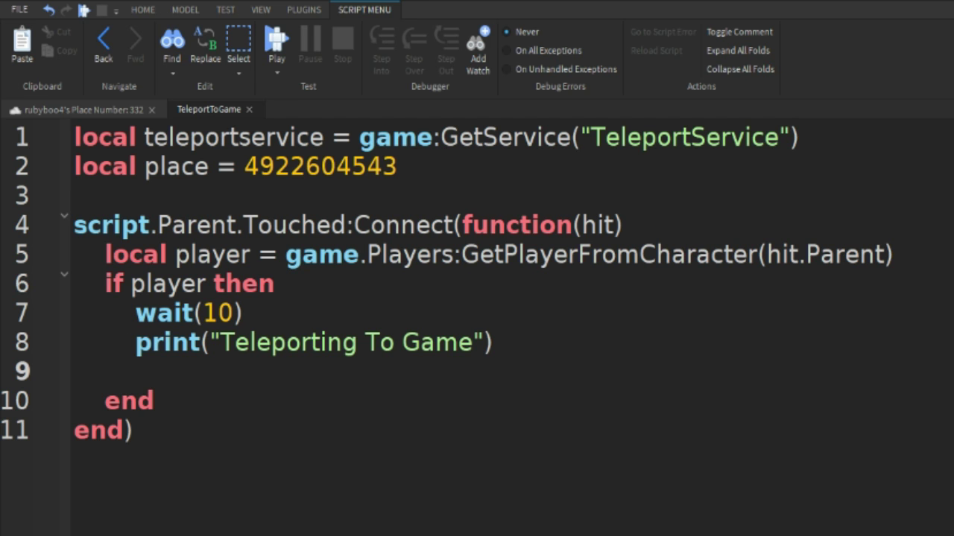
pyautogui.write('te')
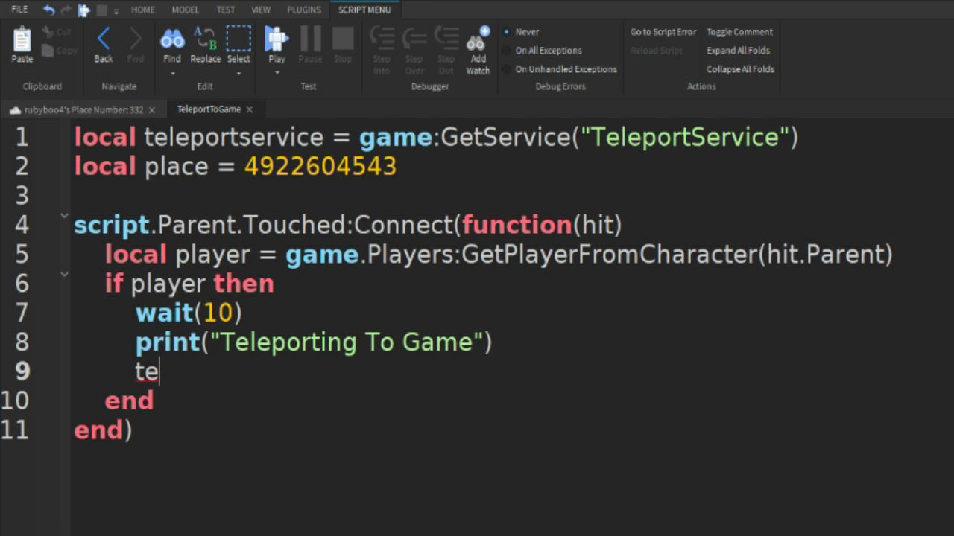
pyautogui.write('leportservice')
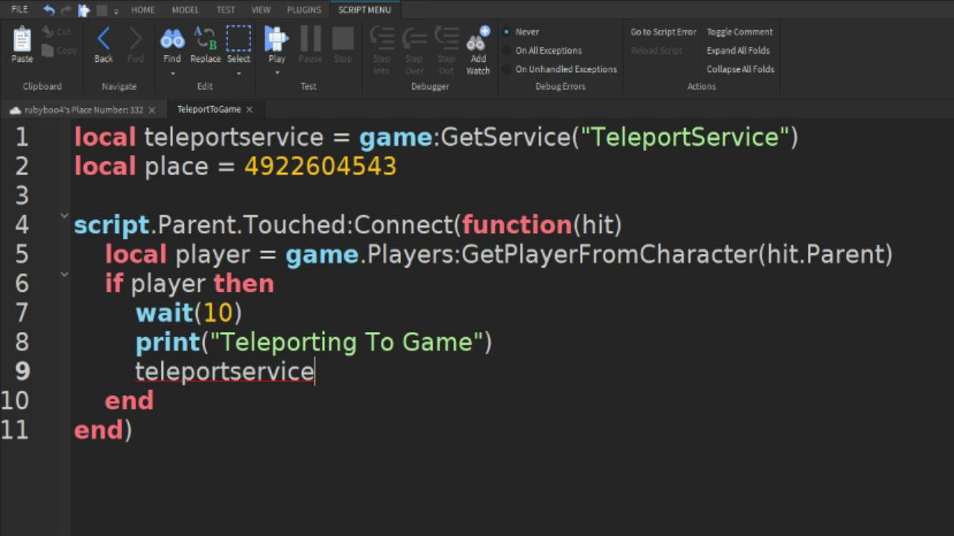
pyautogui.write(':GetTeleportSetting()')
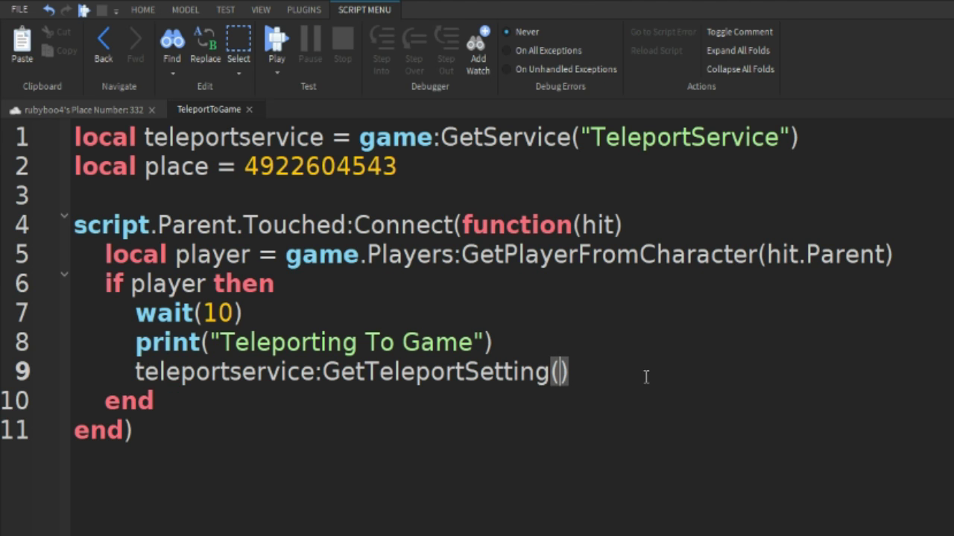
pyautogui.moveTo(646, 377); pyautogui.dragTo(322, 371)
pyautogui.write('Te')
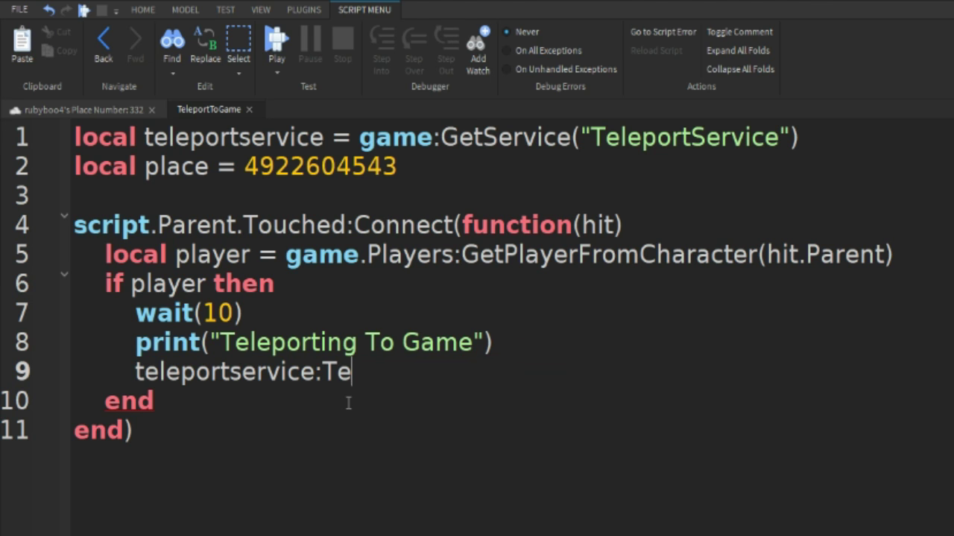
pyautogui.write('leport()')
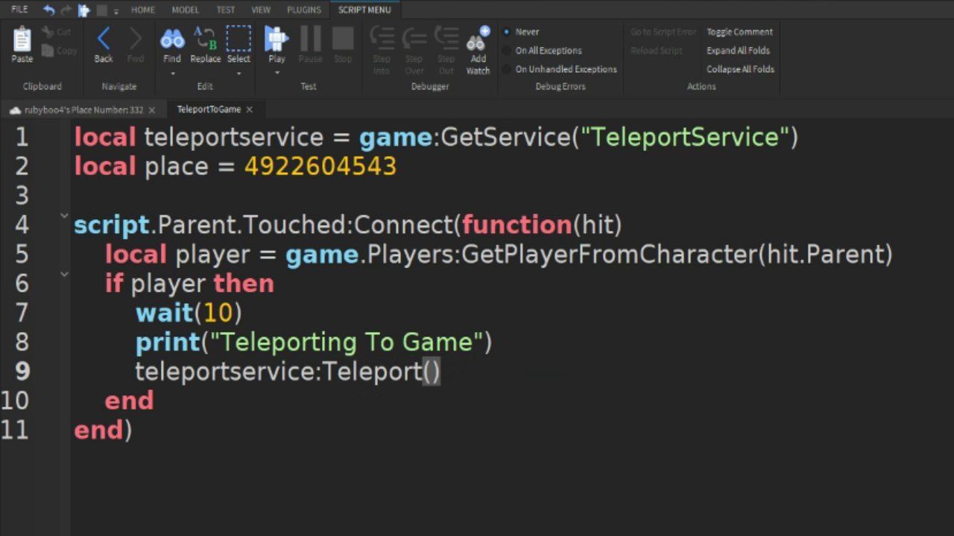
pyautogui.write('po')
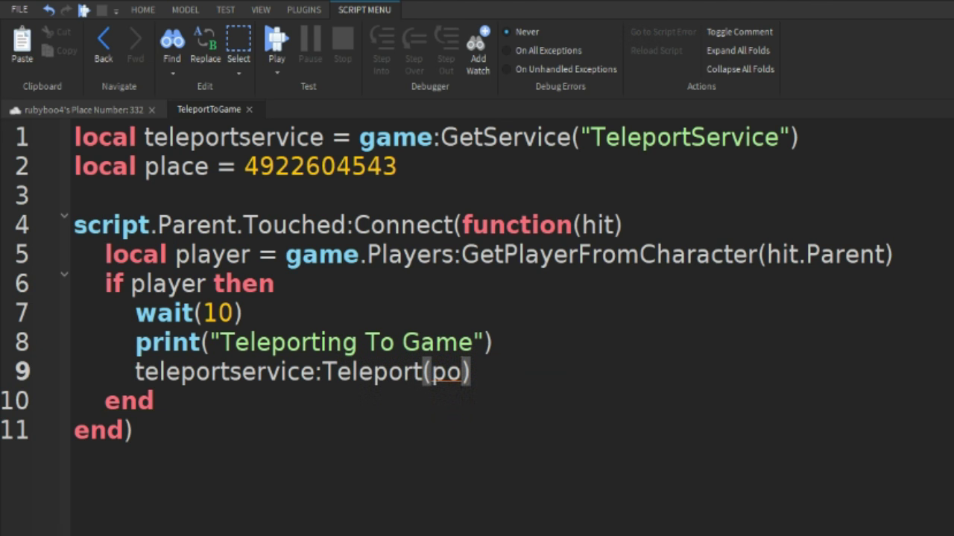
pyautogui.press('BackSpace')
pyautogui.write('lace, player')
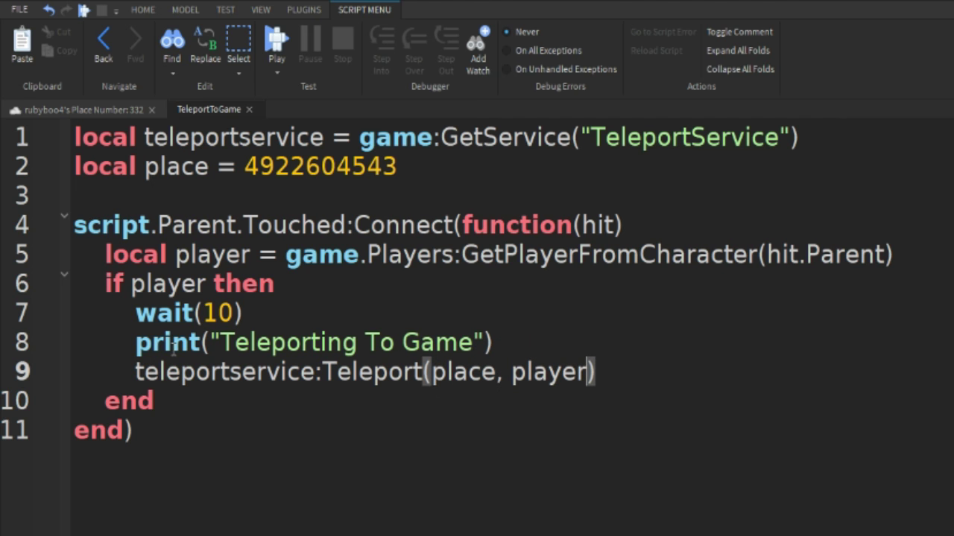
pyautogui.click(250, 109)
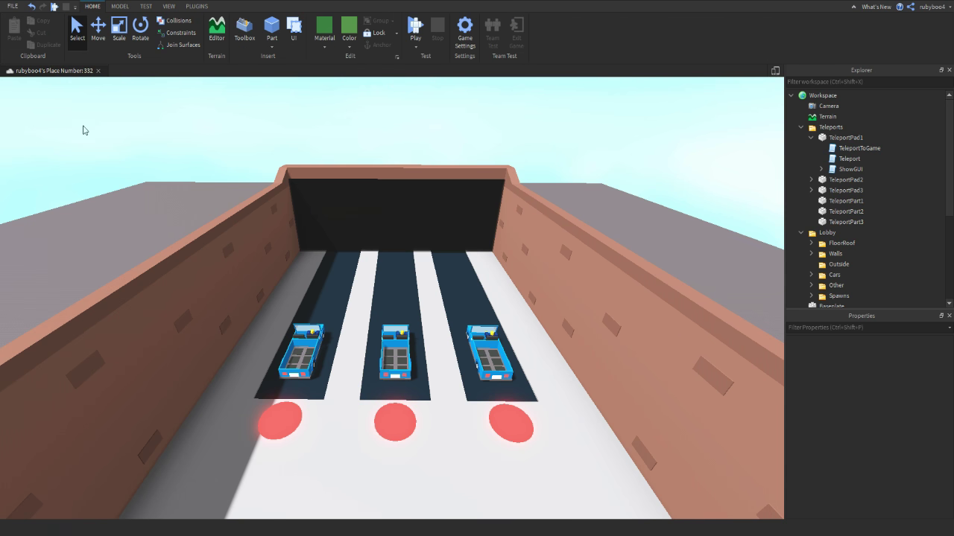
# Step: Collapse the Teleports folder, insert a script into Car1's Main Design model and rename it Move
pyautogui.click(802, 128)
pyautogui.moveTo(366, 120); pyautogui.dragTo(411, 163)
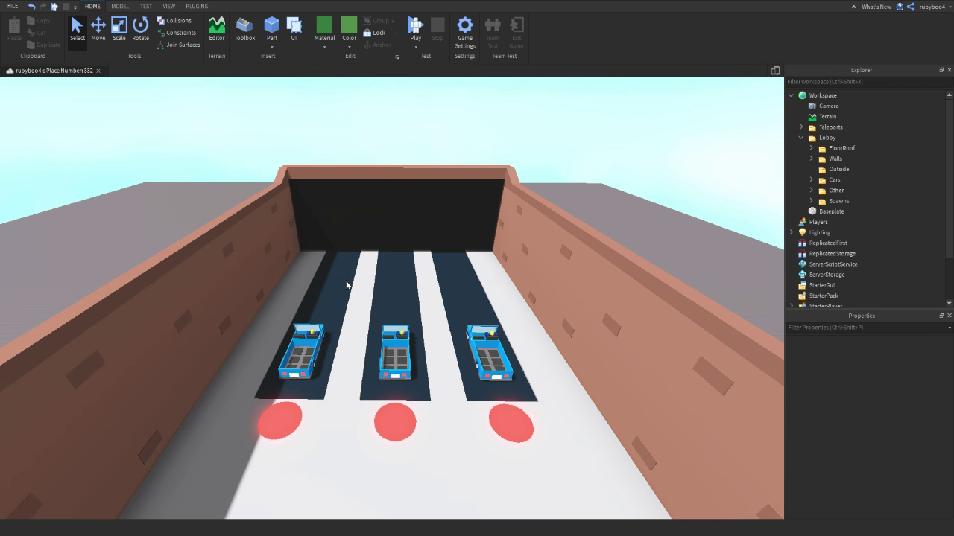
pyautogui.moveTo(359, 285); pyautogui.dragTo(357, 289, button='right')
pyautogui.press('w')
pyautogui.press('a')
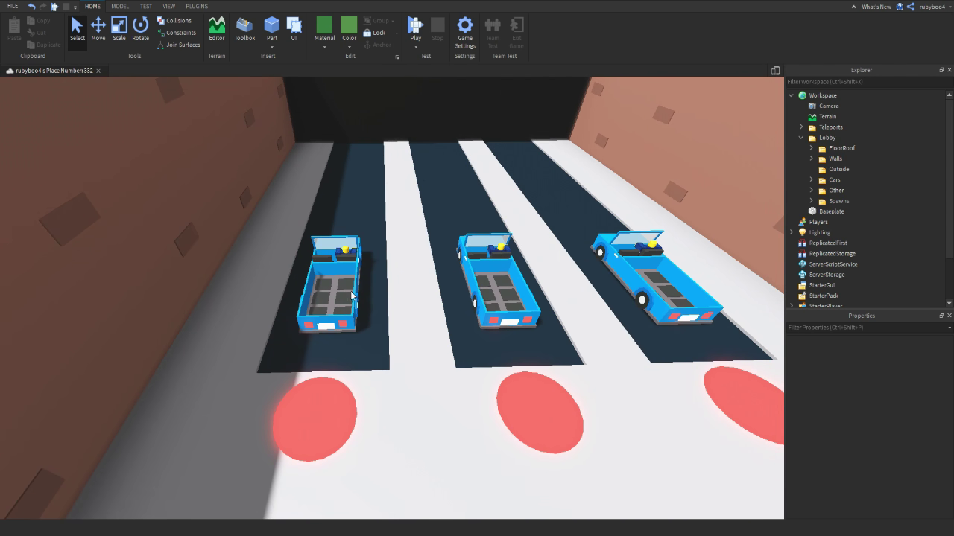
pyautogui.click(352, 296)
pyautogui.press('f')
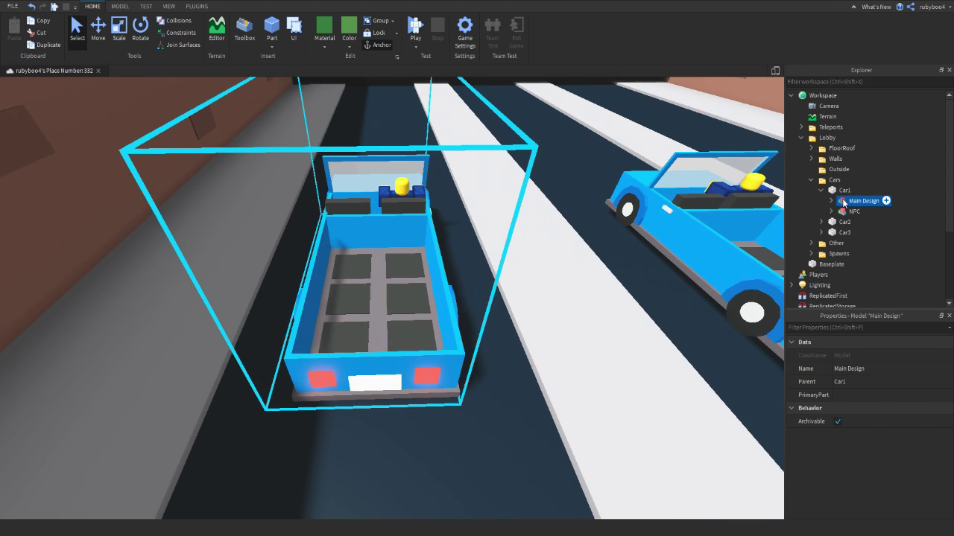
pyautogui.doubleClick(846, 203)
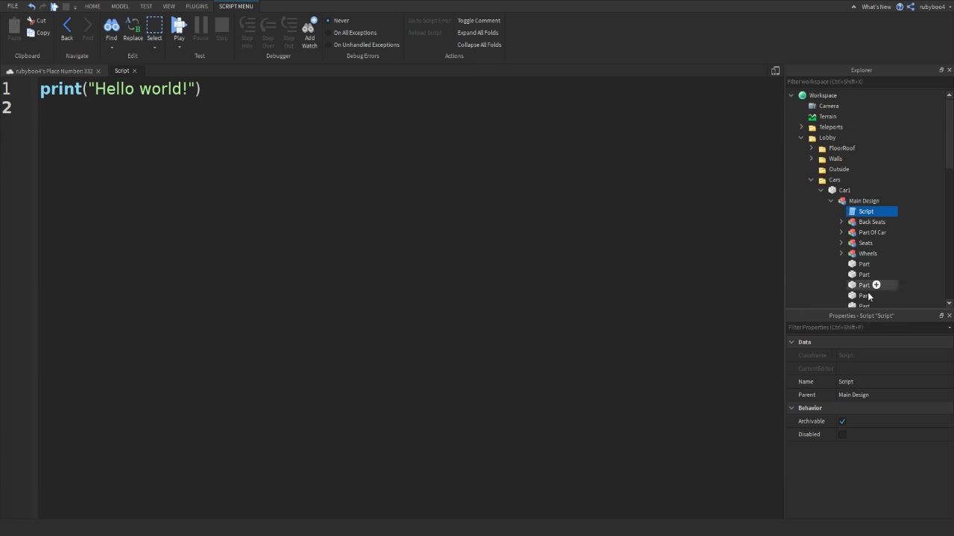
pyautogui.click(850, 380)
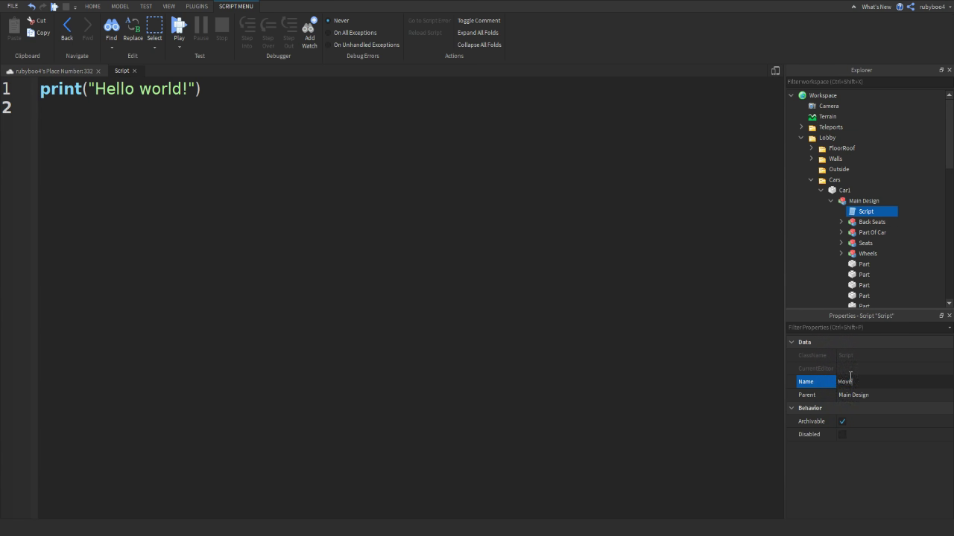
pyautogui.press('Return')
# Step: Replace the Move script's default code with local car = script.Parent, followed by a blank line
pyautogui.moveTo(80, 132); pyautogui.dragTo(42, 93)
pyautogui.write('loca')
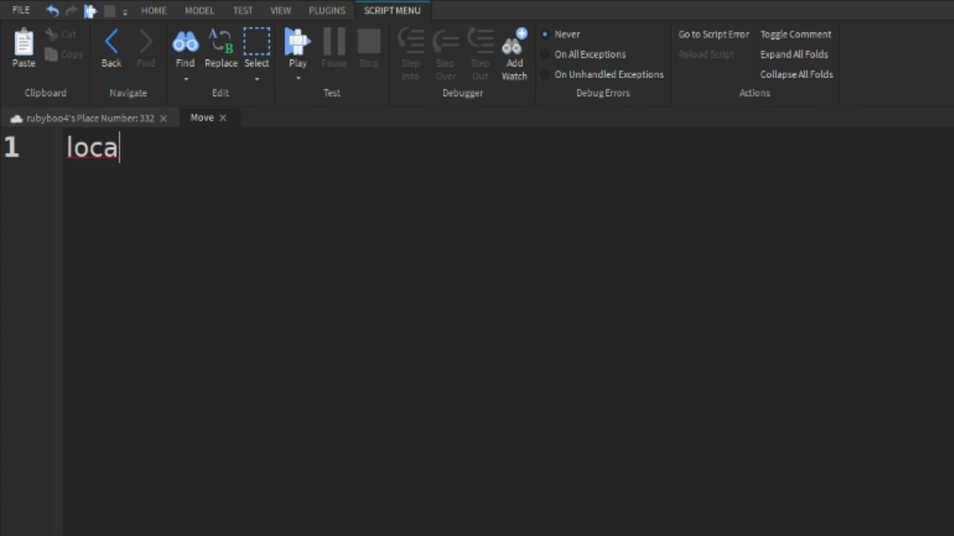
pyautogui.write('l car = script.Parent')
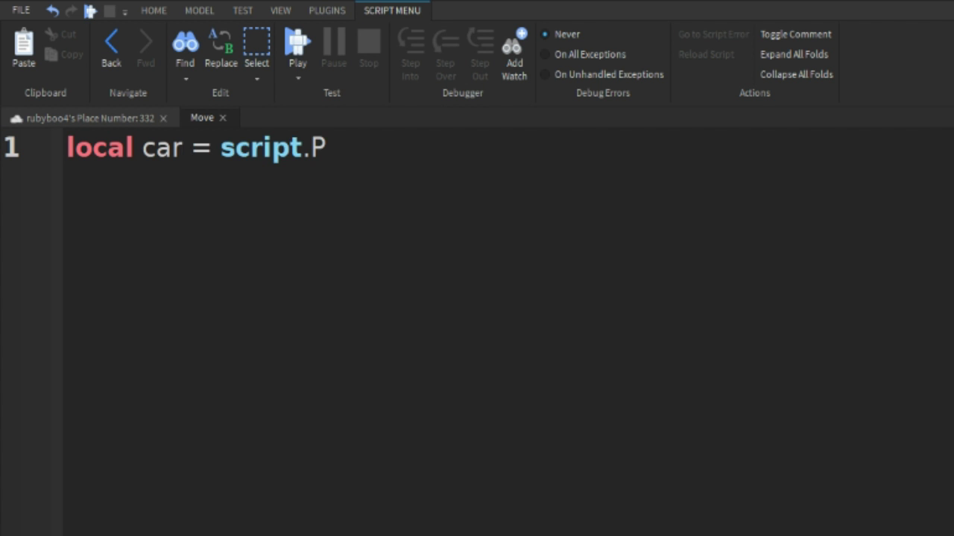
pyautogui.press('Return')
pyautogui.press('Return')
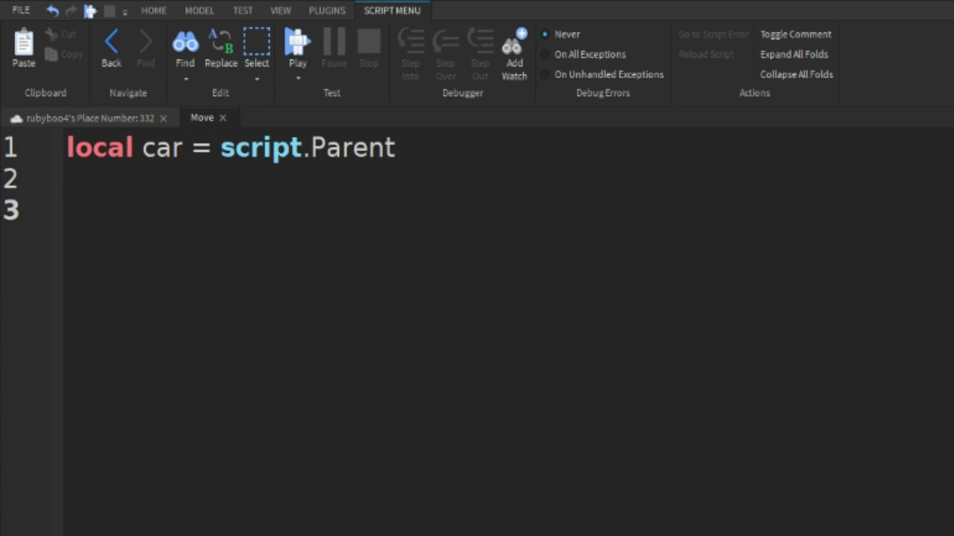
# Step: Below the car variable, add a while true do loop that contains wait(8)
pyautogui.write('wh')
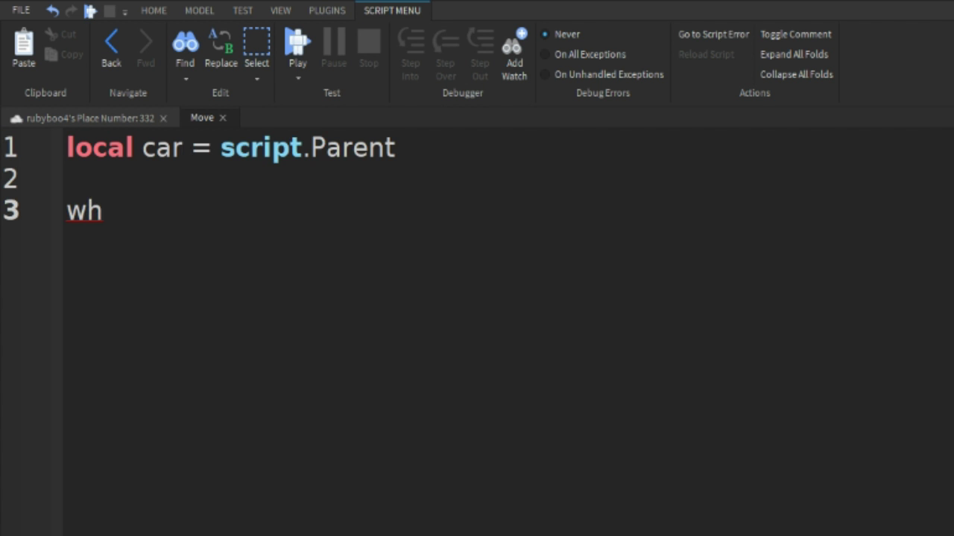
pyautogui.write('ile true do')
pyautogui.press('Return')
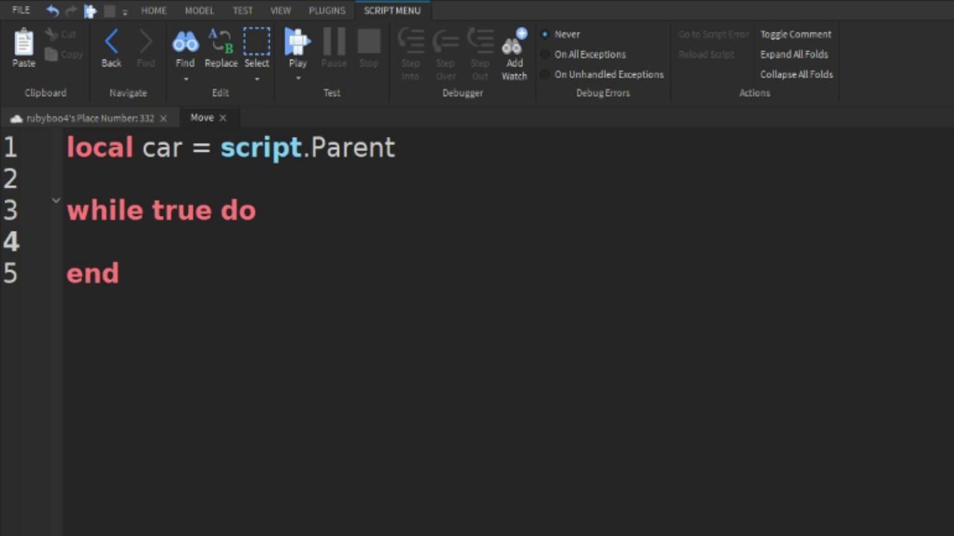
pyautogui.write('wait(')
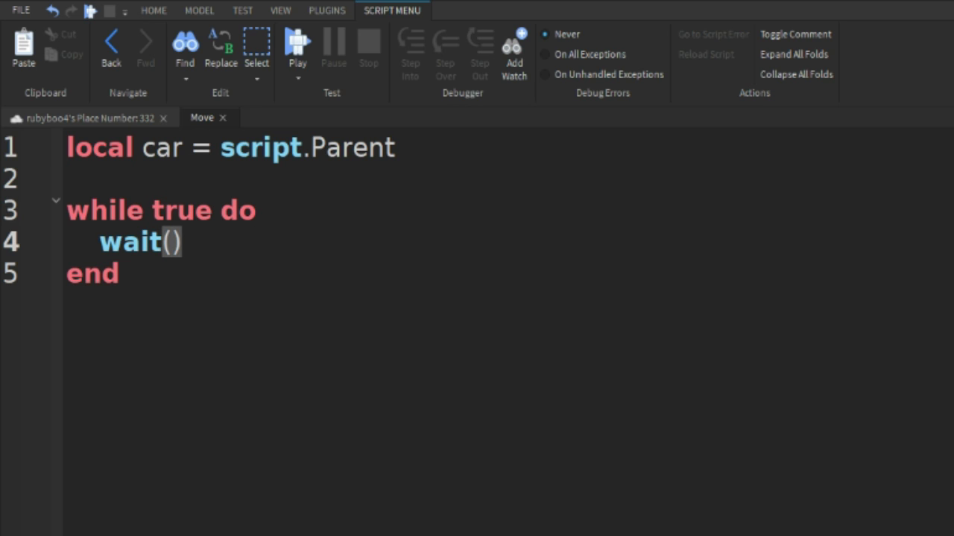
pyautogui.write('10')
pyautogui.press('Return')
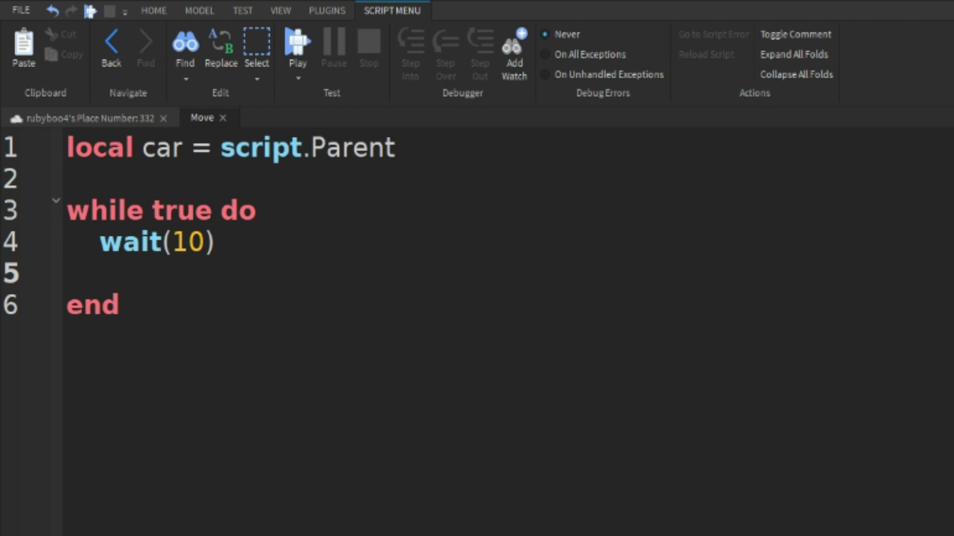
pyautogui.doubleClick(192, 240)
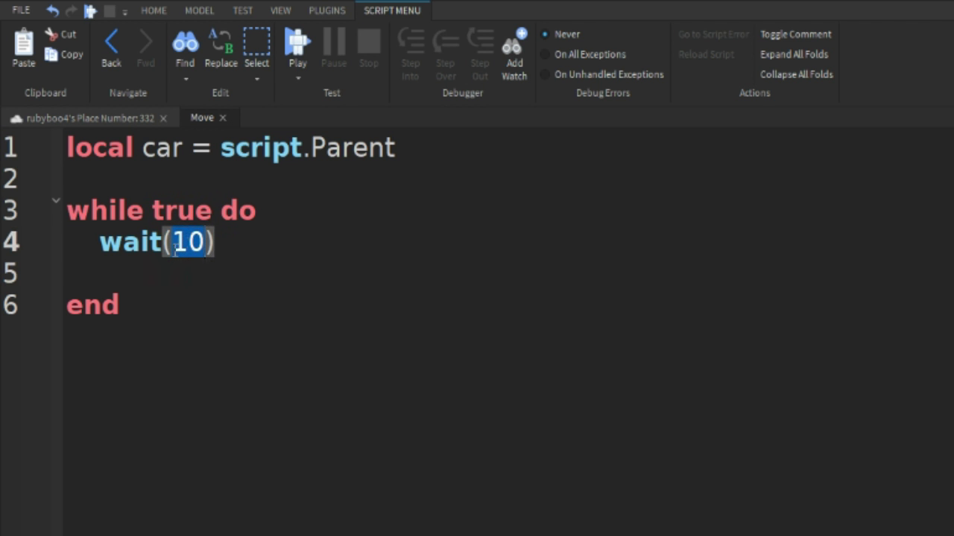
pyautogui.write('8')
pyautogui.click(229, 269)
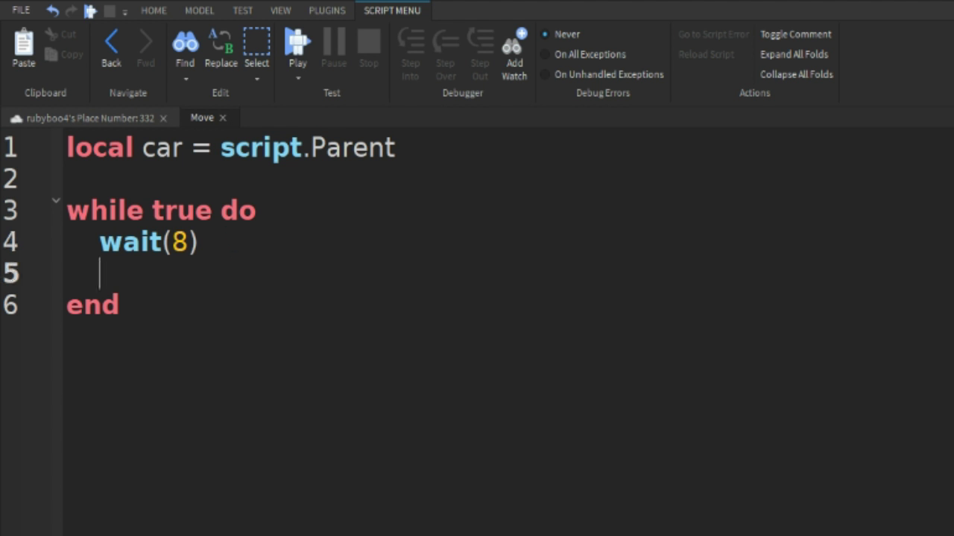
# Step: Below wait(8) in the while loop, add a for i = 1,100 do loop with its closing end
pyautogui.write('for i ')
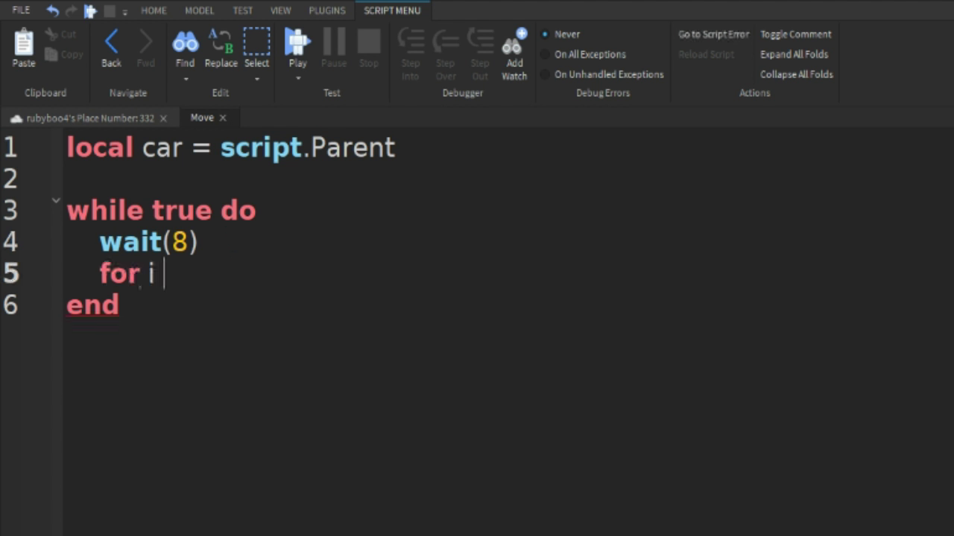
pyautogui.write('= 1,100 do')
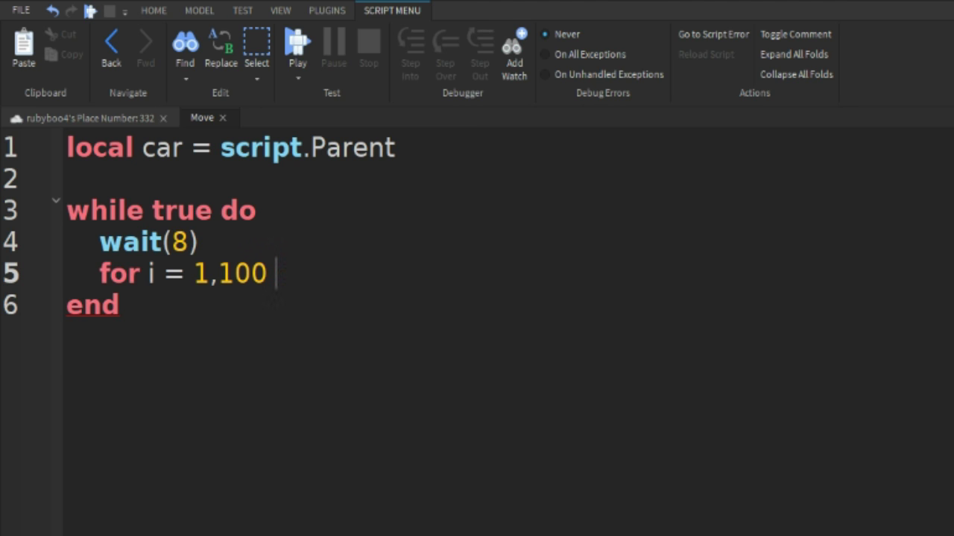
pyautogui.press('Return')
# Step: Inside the for loop, add the line car:TranslateBy(Vector3.new(0,0,-1))
pyautogui.write('car')
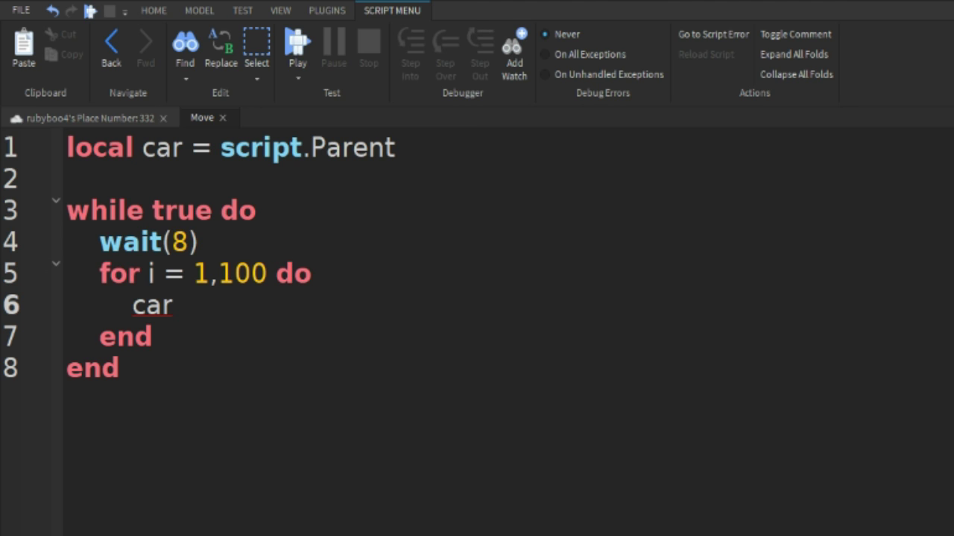
pyautogui.write(':TranslateBy()')
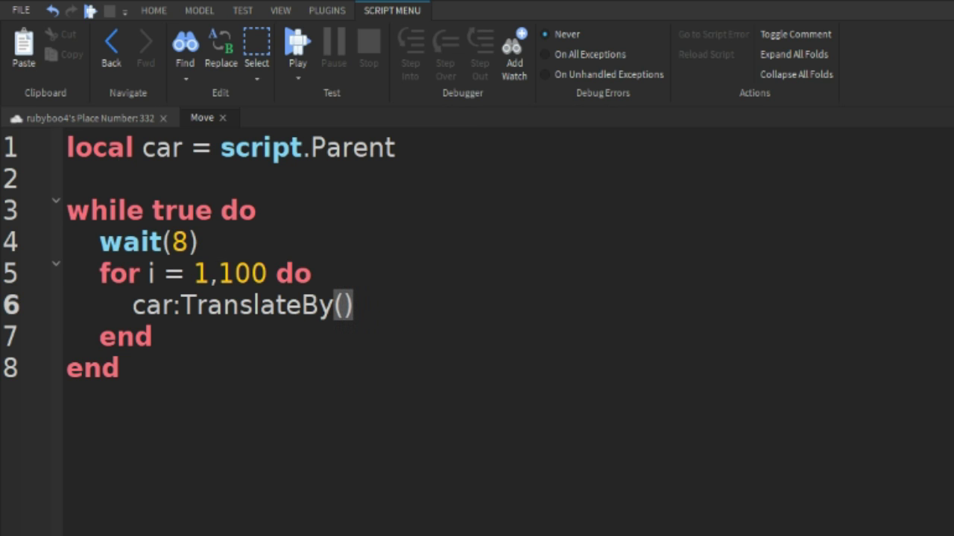
pyautogui.write('v')
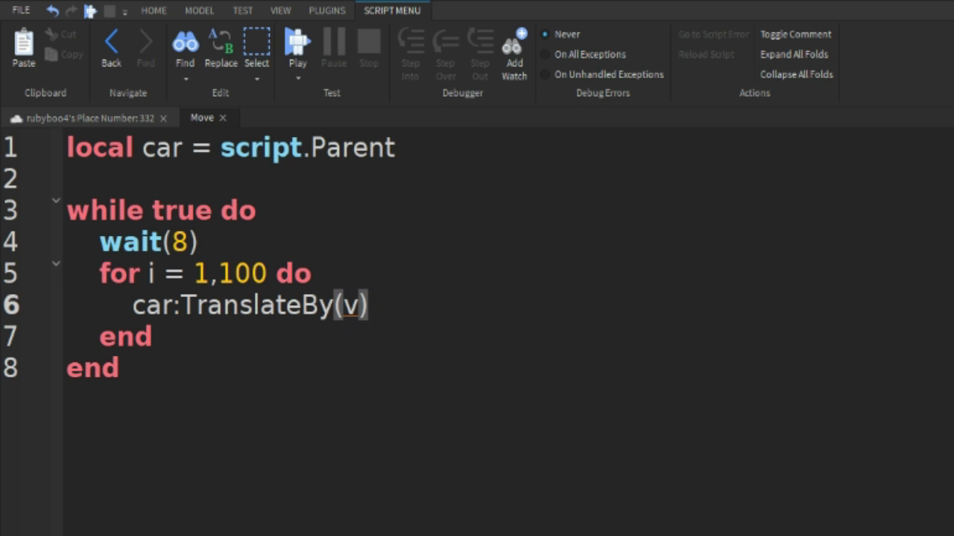
pyautogui.write('ector3')
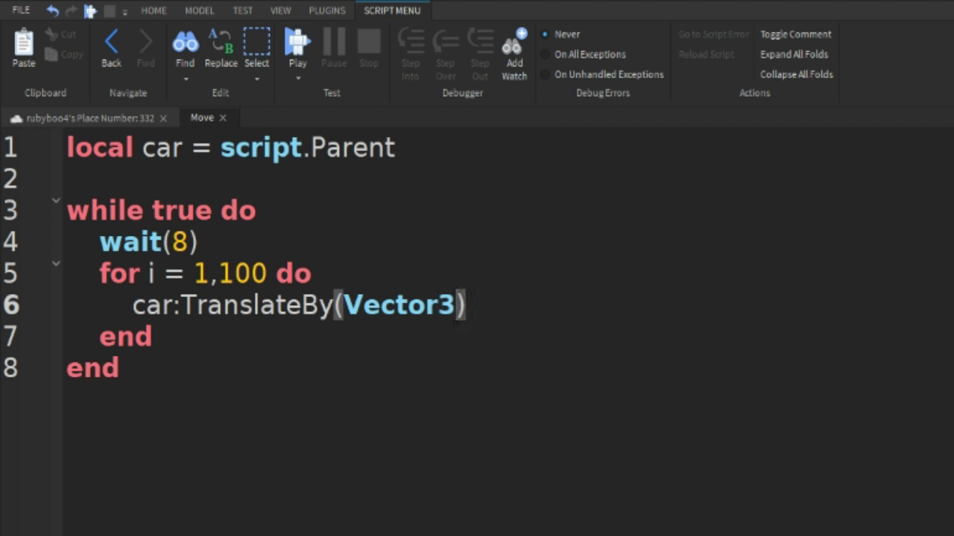
pyautogui.write('.new(')
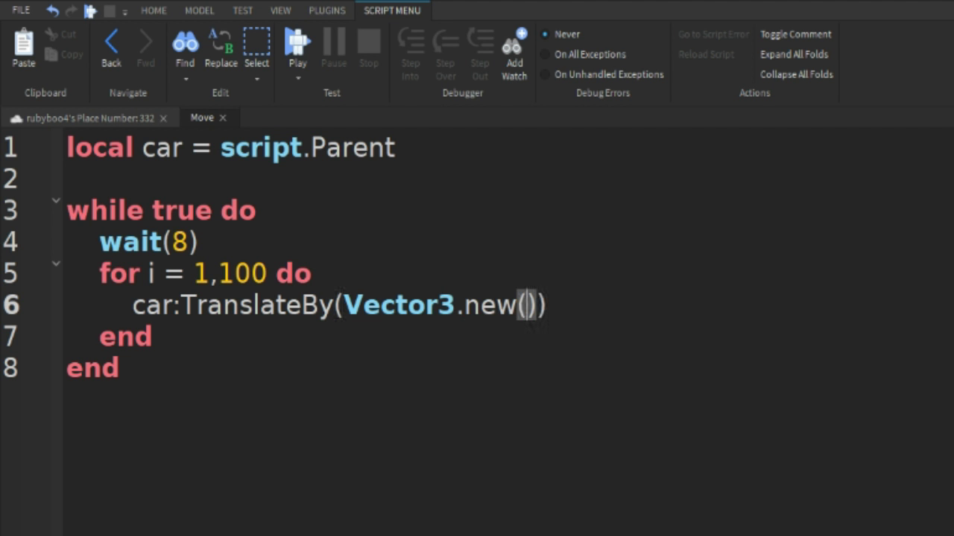
pyautogui.write('0,0')
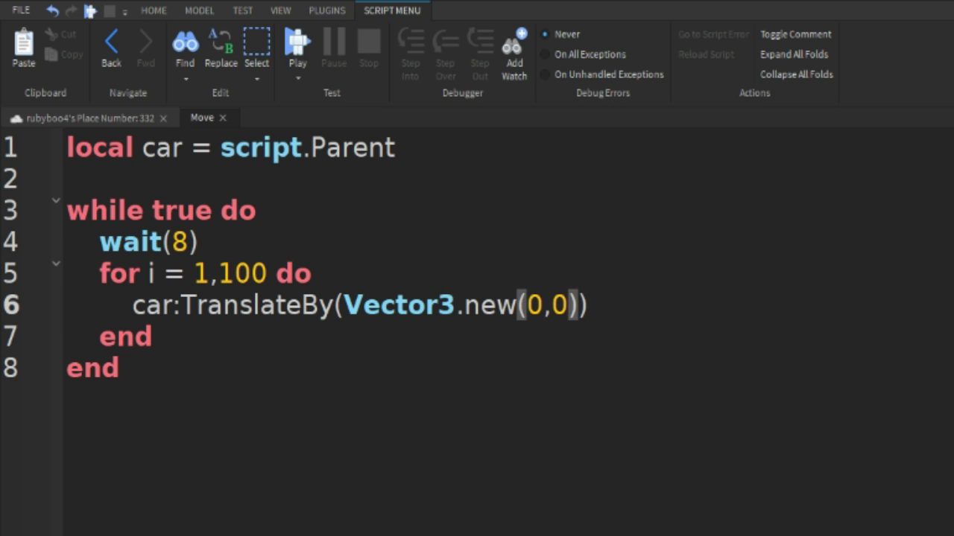
pyautogui.write('-')
pyautogui.press('BackSpace')
pyautogui.write(',-1')
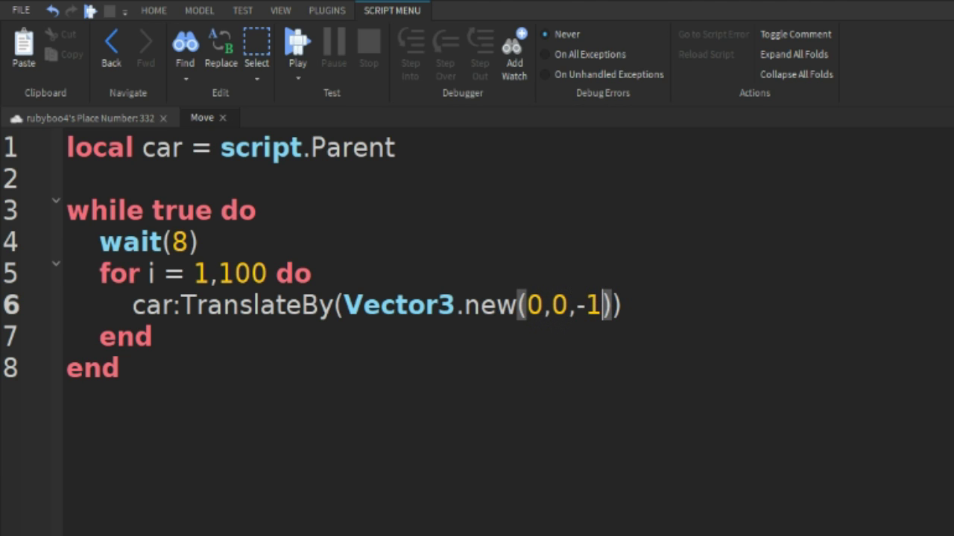
# Step: Add wait() below the TranslateBy line as the last line of the for loop
pyautogui.press('End')
pyautogui.press('Return')
pyautogui.write('wait(')
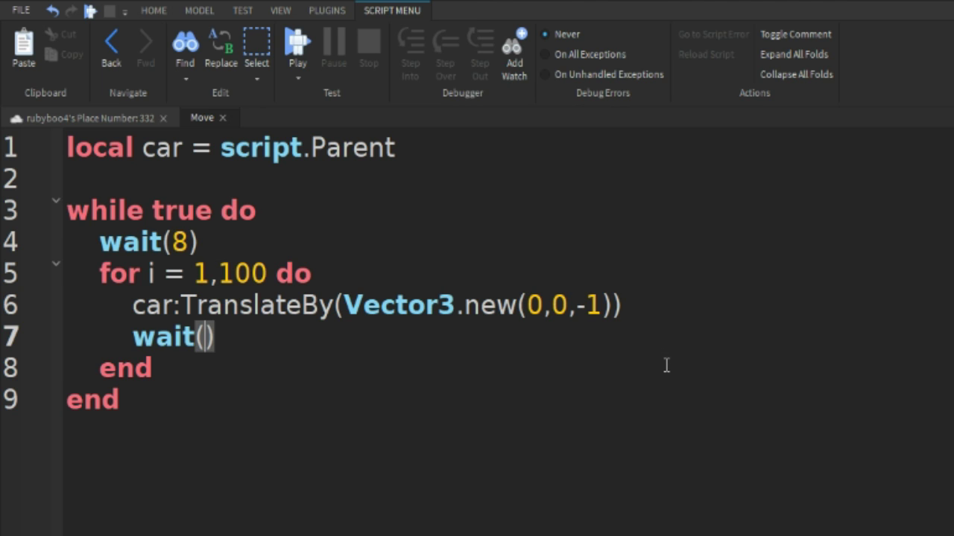
pyautogui.press('End')
pyautogui.press('Return')
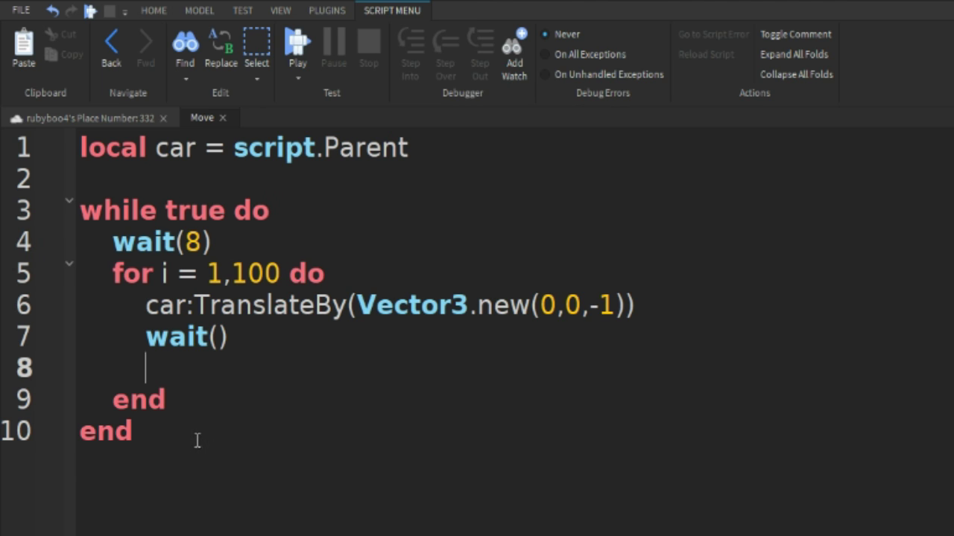
pyautogui.press('BackSpace')
pyautogui.press('BackSpace')
pyautogui.press('BackSpace')
# Step: Duplicate the for line, TranslateBy call and wait() below the first for loop's end
pyautogui.click(174, 366)
pyautogui.press('Return')
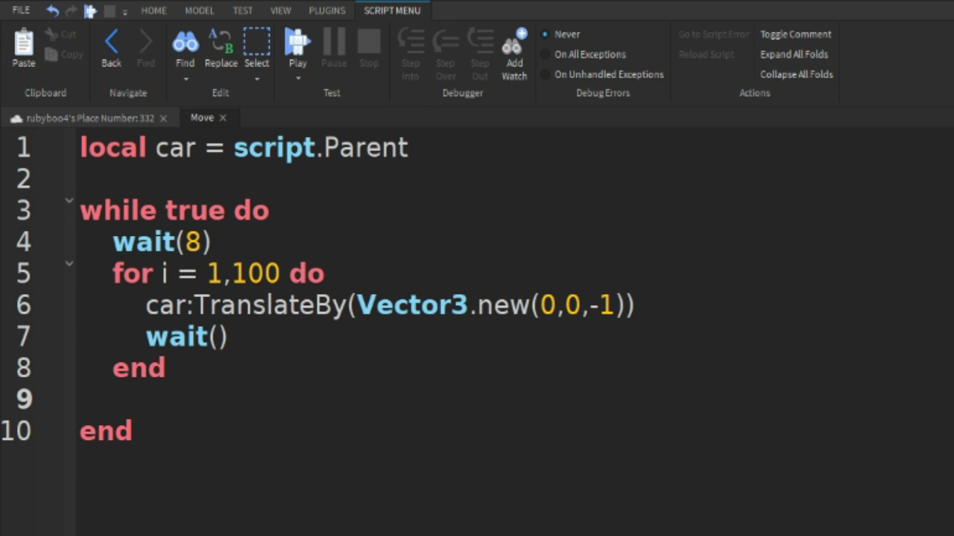
pyautogui.moveTo(112, 274); pyautogui.dragTo(251, 335)
pyautogui.hotkey('ctrl', 'c')
pyautogui.click(169, 395)
pyautogui.hotkey('ctrl', 'v')
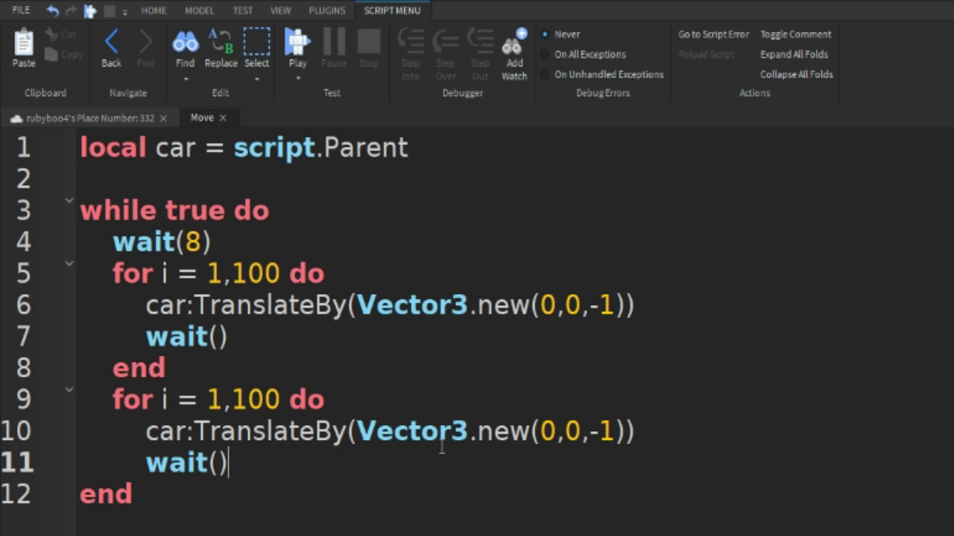
# Step: Change the second loop's vector to (0,0,1) and add another end on a new last line of the script
pyautogui.click(599, 432)
pyautogui.press('BackSpace')
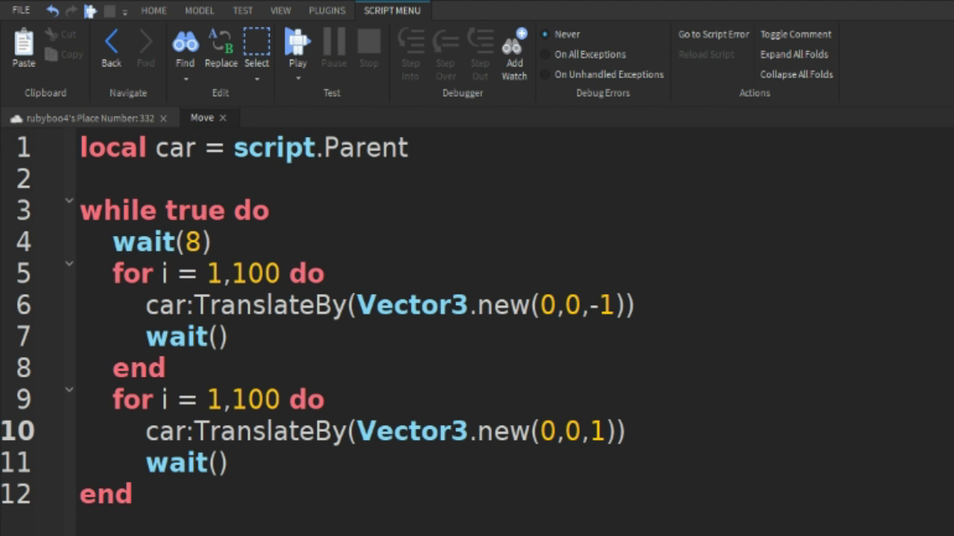
pyautogui.click(167, 502)
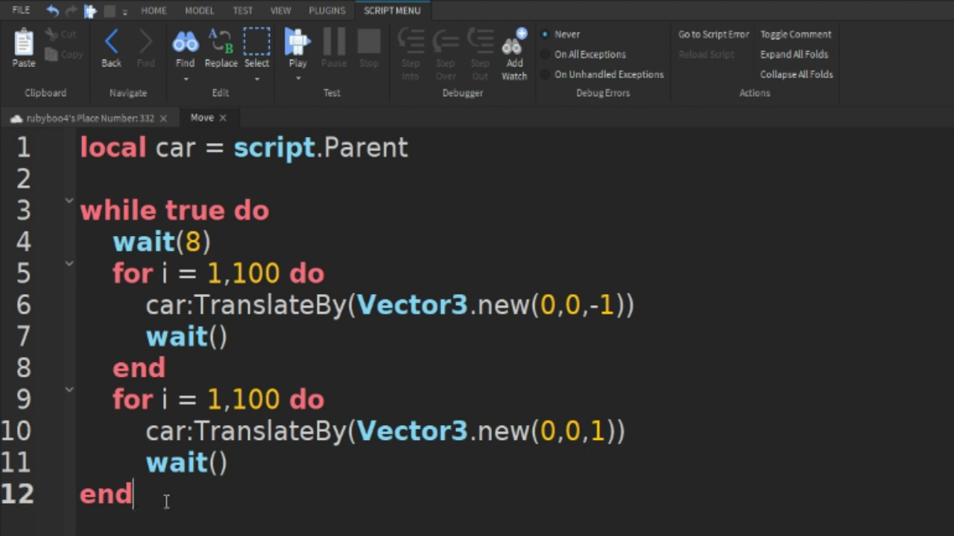
pyautogui.press('Return')
pyautogui.write('end')
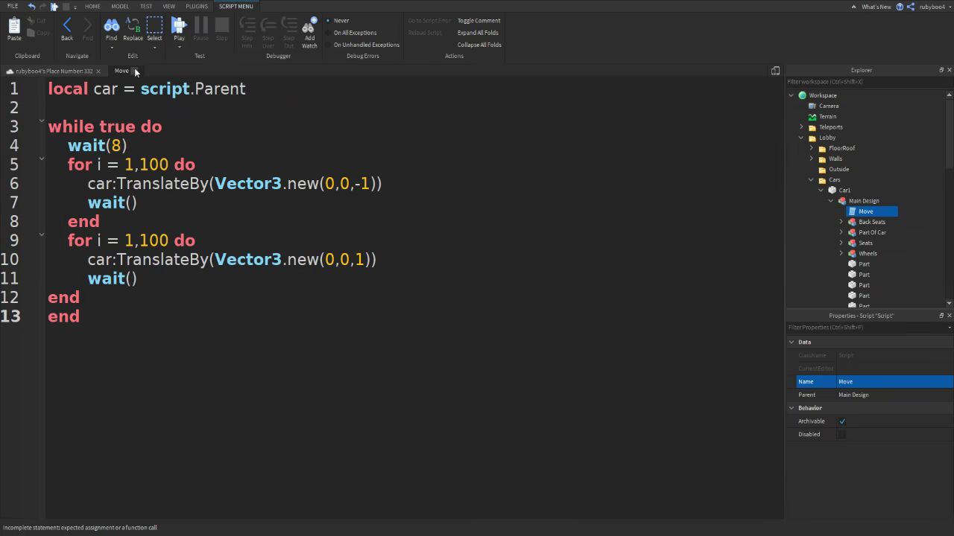
# Step: Close the Move script, playtest the lobby by boarding the first car, and leave it with the in-game Exit button
pyautogui.click(135, 72)
pyautogui.scroll(-4, 184, 102)
pyautogui.moveTo(184, 102); pyautogui.dragTo(224, 97, button='right')
pyautogui.click(224, 96)
pyautogui.click(421, 39)
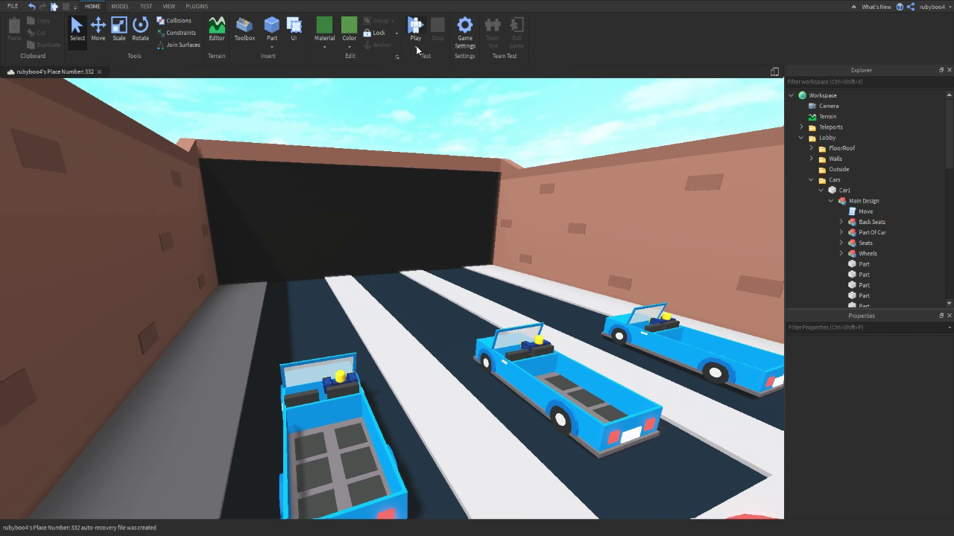
pyautogui.press('a')
pyautogui.press('w')
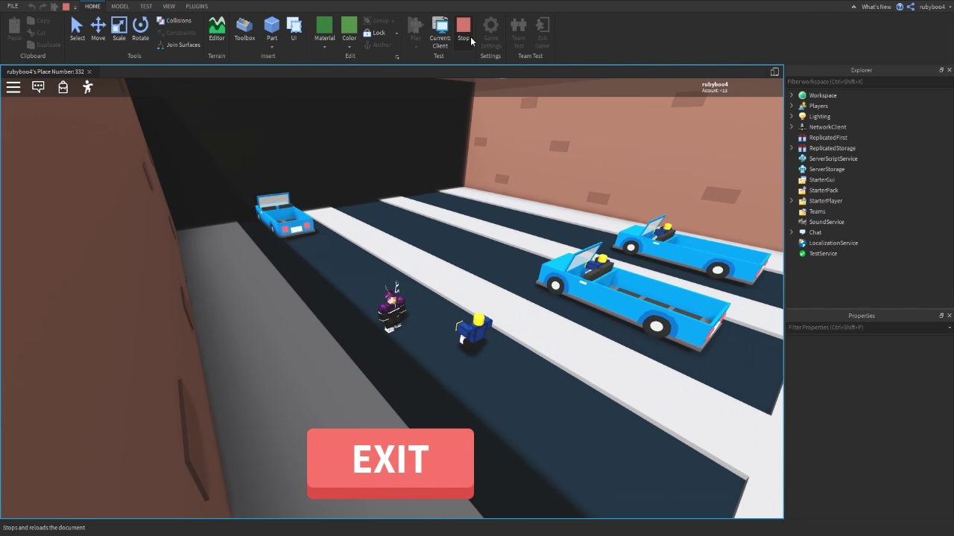
pyautogui.click(415, 452)
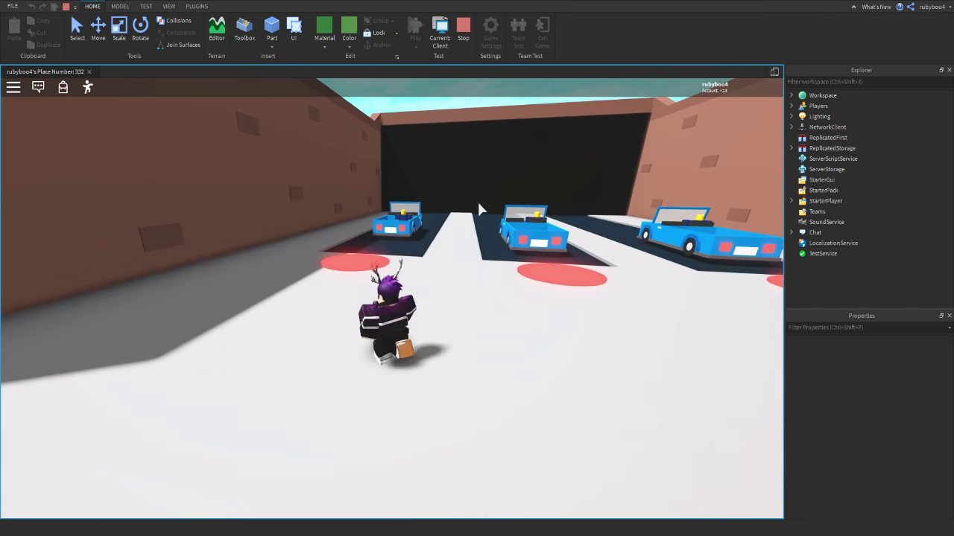
# Step: Board the first car again, check how it moves with the player inside, and stop the playtest
pyautogui.press('w')
pyautogui.scroll(3, 479, 210)
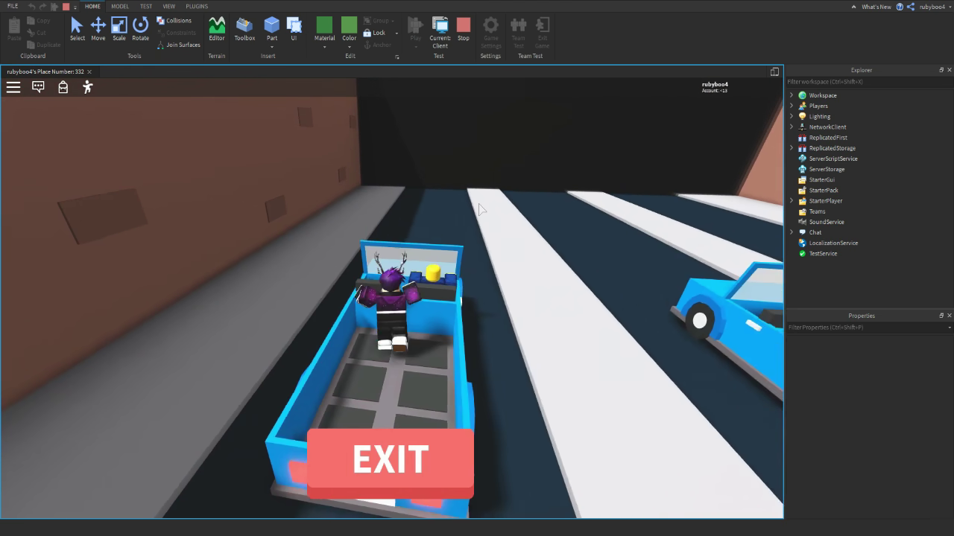
pyautogui.moveTo(479, 210); pyautogui.dragTo(438, 209, button='right')
pyautogui.scroll(-3, 479, 210)
pyautogui.scroll(2, 479, 210)
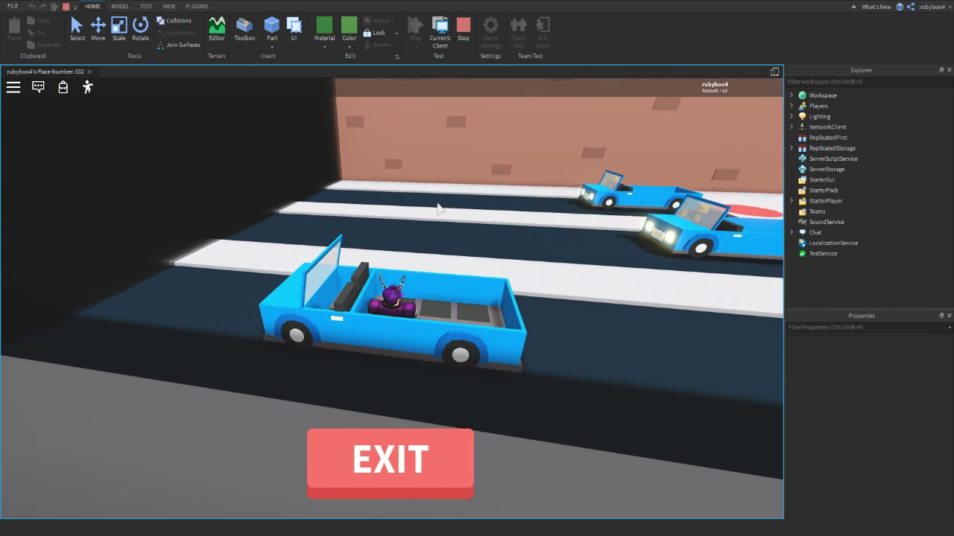
pyautogui.press('w')
pyautogui.press('s')
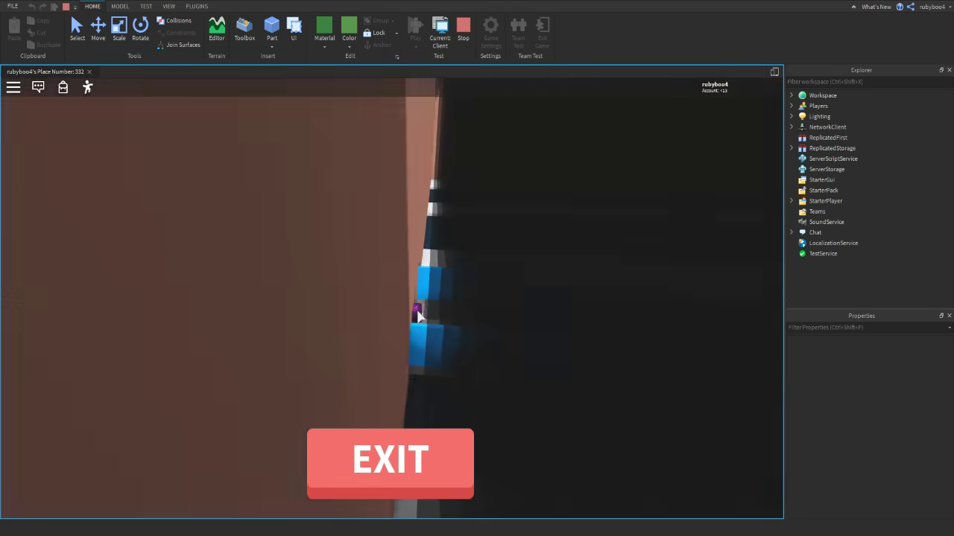
pyautogui.hotkey('shift', 'F5')
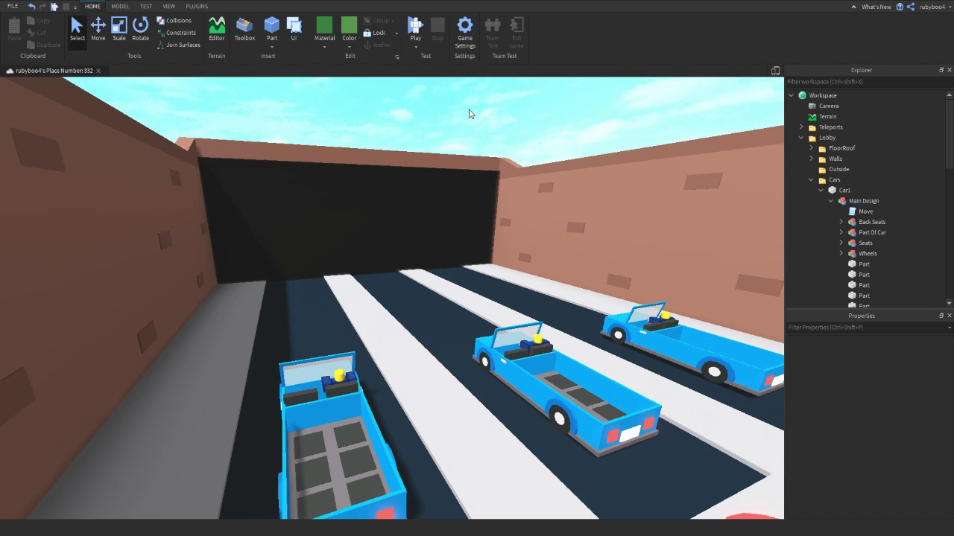
# Step: Set the wait at the start of the Move script's while loop to 15 and close the script
pyautogui.moveTo(476, 149); pyautogui.dragTo(477, 162, button='right')
pyautogui.scroll(-3, 476, 162)
pyautogui.doubleClick(877, 212)
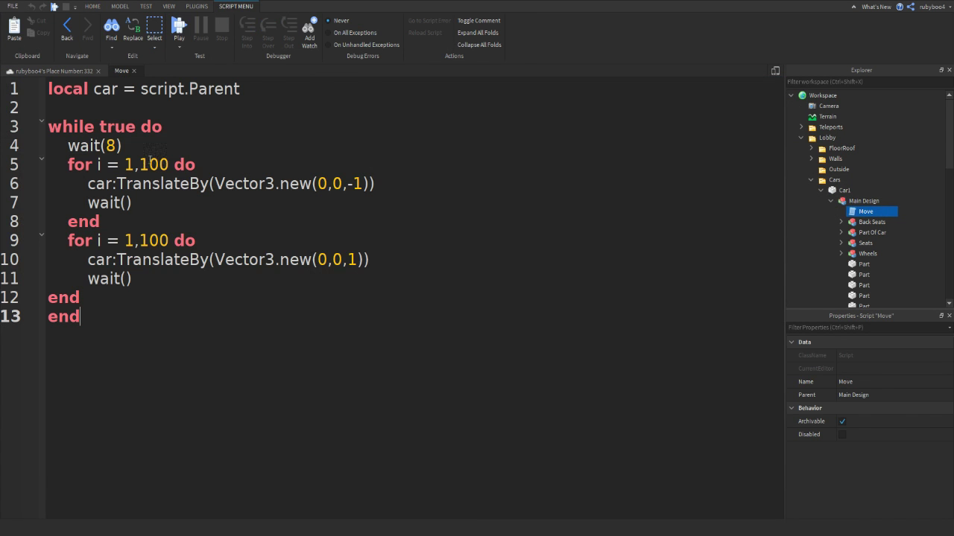
pyautogui.doubleClick(115, 145)
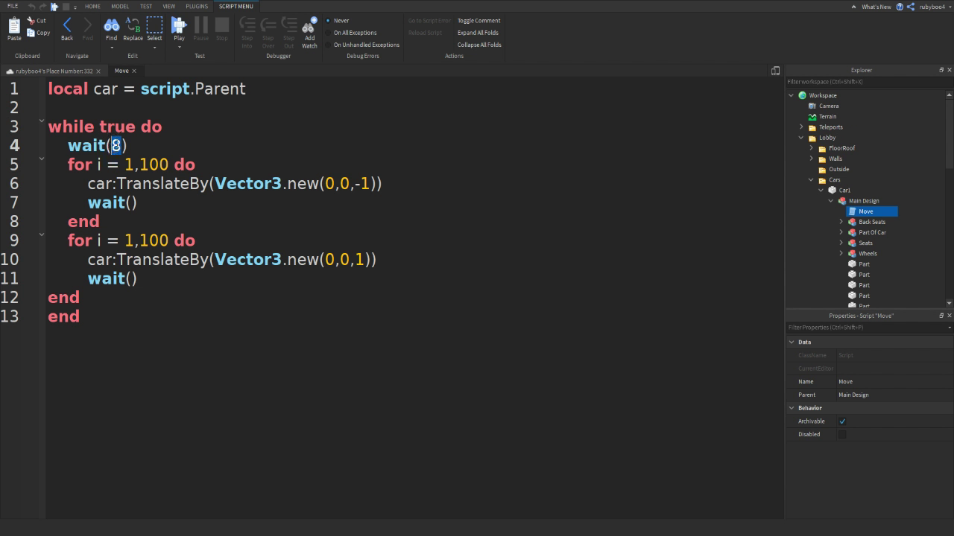
pyautogui.write('15')
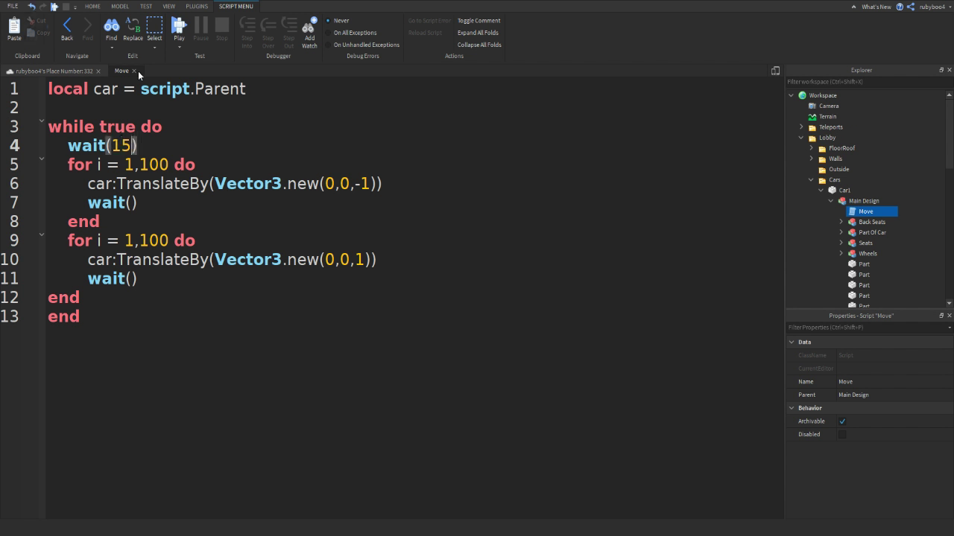
pyautogui.click(135, 70)
# Step: Copy the TeleportToGame script from TeleportPad1 into TeleportPad2 and TeleportPad3
pyautogui.scroll(-4, 870, 215)
pyautogui.scroll(-5, 870, 215)
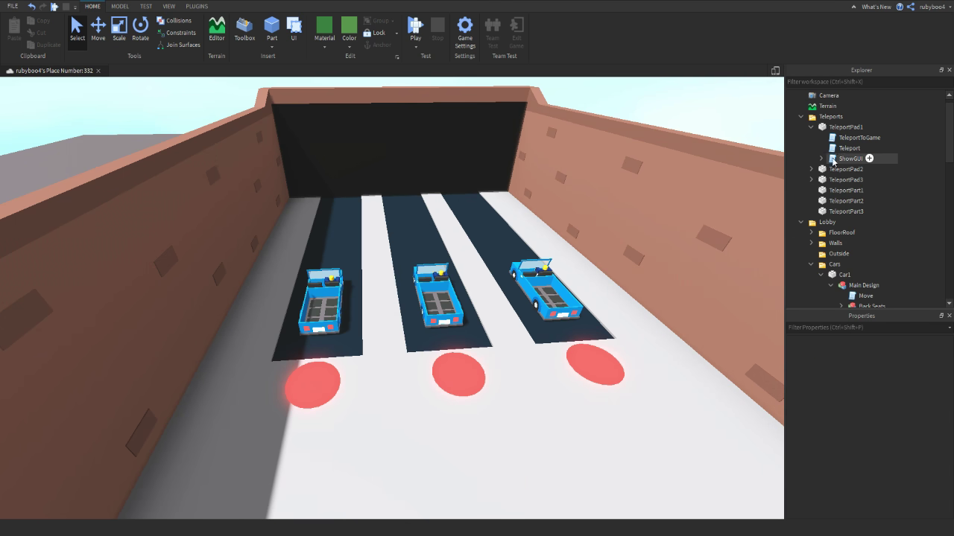
pyautogui.click(853, 138)
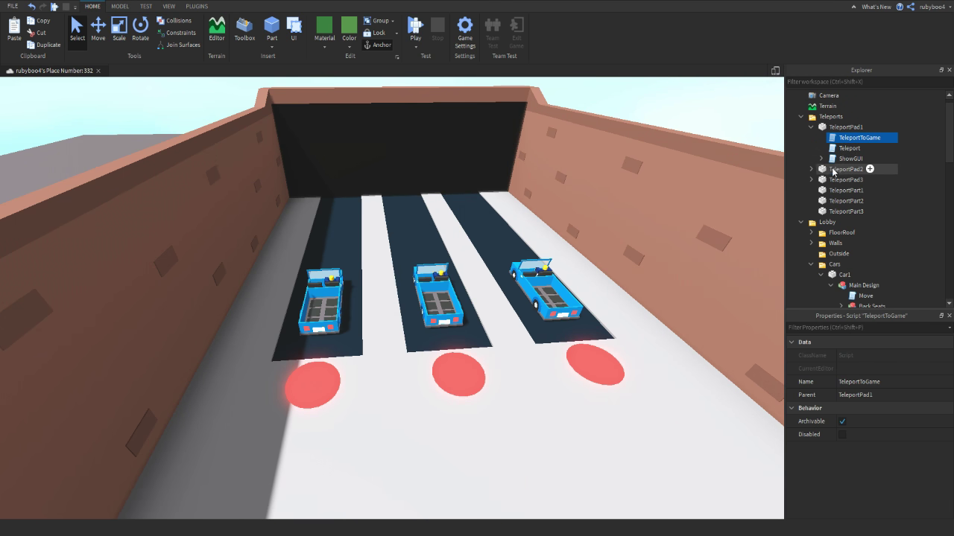
pyautogui.click(846, 169)
pyautogui.hotkey('ctrl', 'shift', 'v')
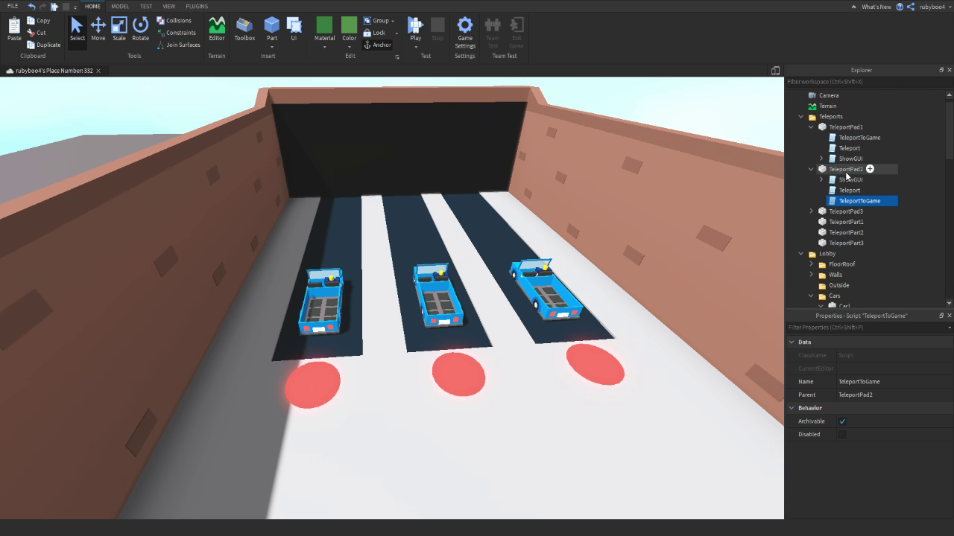
pyautogui.click(828, 211)
pyautogui.hotkey('ctrl', 'shift', 'v')
# Step: Collapse the three teleport pads and the Teleports folder
pyautogui.click(804, 176)
pyautogui.click(811, 169)
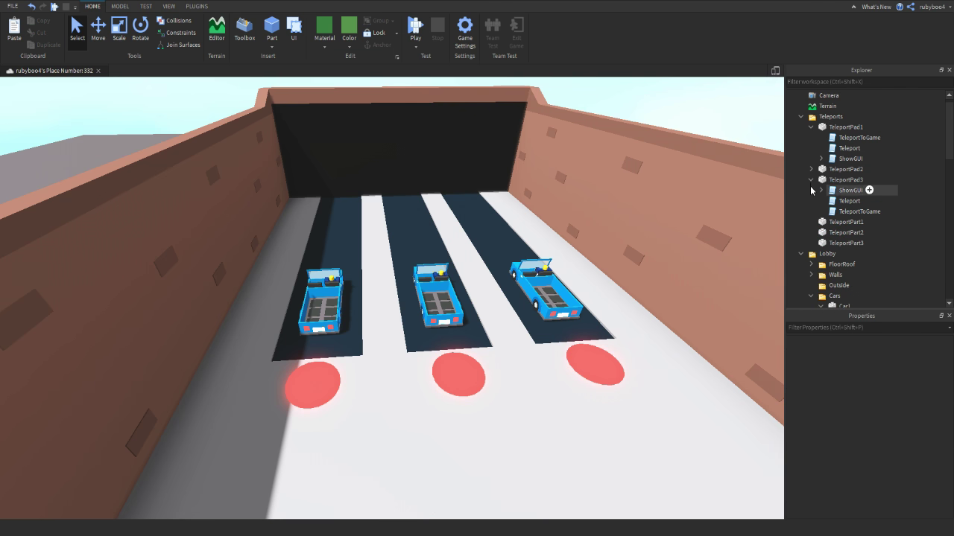
pyautogui.click(810, 180)
pyautogui.click(811, 127)
pyautogui.click(801, 116)
# Step: Copy the Move script from Car1 and paste it into Car2's Main Design model
pyautogui.scroll(5, 755, 159)
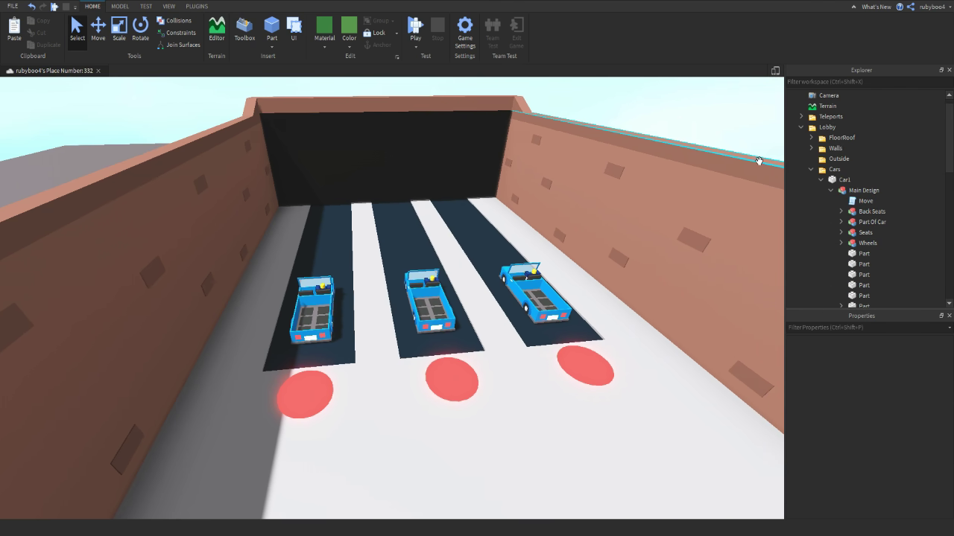
pyautogui.click(865, 201)
pyautogui.click(832, 190)
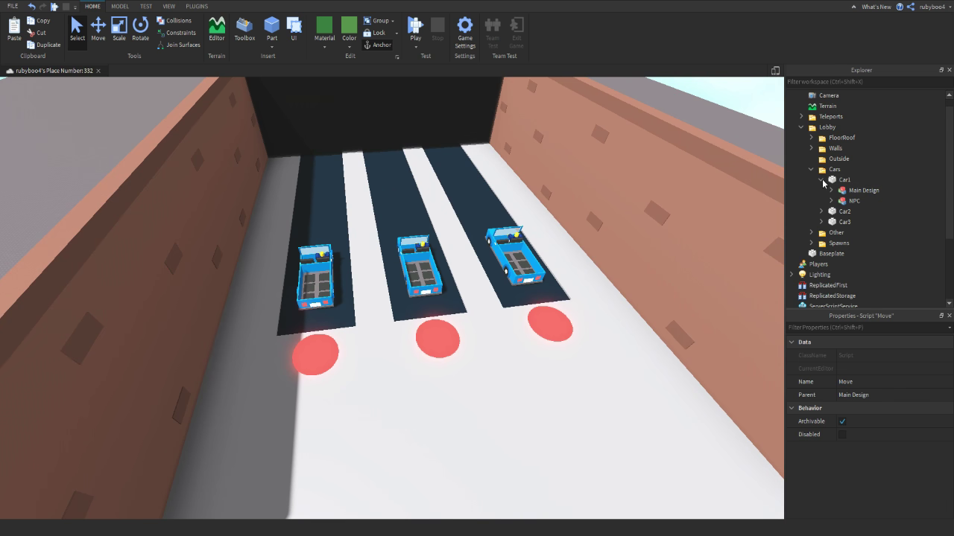
pyautogui.click(821, 180)
pyautogui.click(821, 190)
pyautogui.click(831, 200)
pyautogui.rightClick(858, 204)
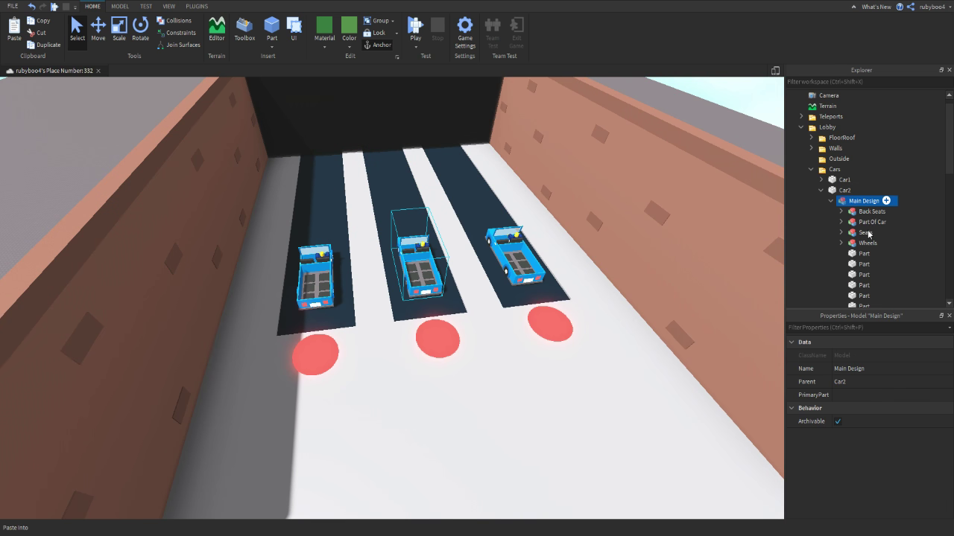
pyautogui.click(867, 232)
# Step: Collapse Car2 and paste the Move script into Car3's Main Design model
pyautogui.click(831, 201)
pyautogui.click(821, 191)
pyautogui.click(821, 201)
pyautogui.click(843, 213)
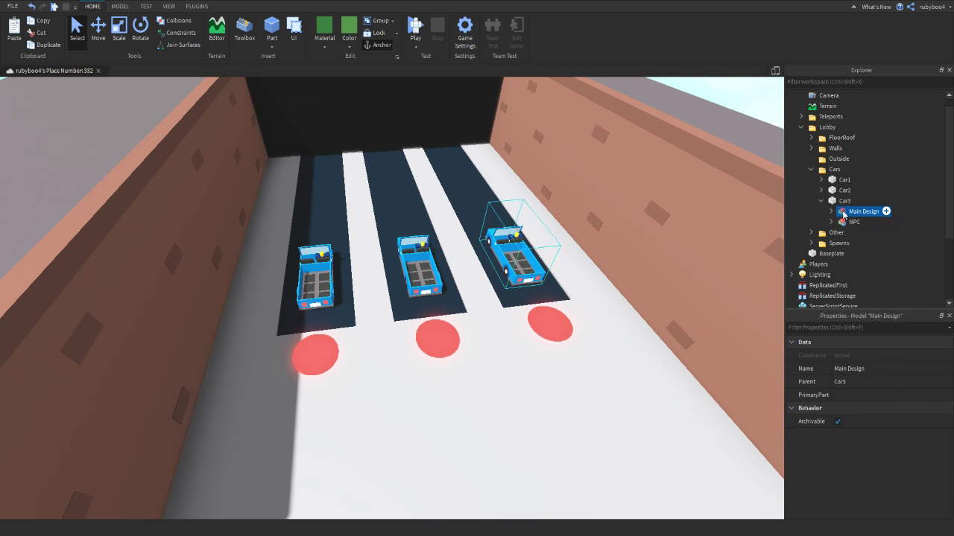
pyautogui.click(830, 213)
pyautogui.click(830, 212)
pyautogui.rightClick(854, 213)
pyautogui.click(865, 240)
# Step: Collapse Car3, the Cars folder and the Lobby folder
pyautogui.click(826, 160)
pyautogui.click(831, 212)
pyautogui.click(822, 201)
pyautogui.click(777, 140)
pyautogui.click(811, 170)
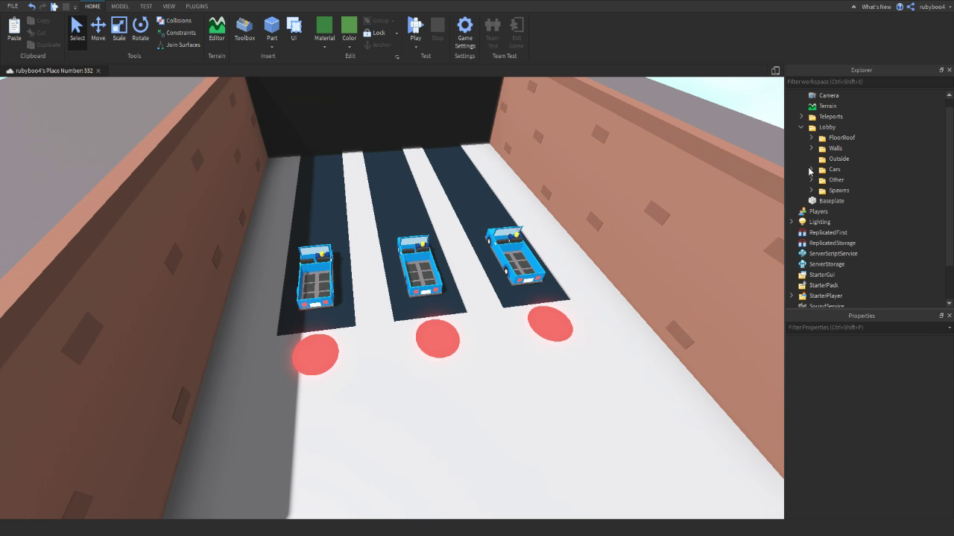
pyautogui.click(803, 133)
pyautogui.click(802, 130)
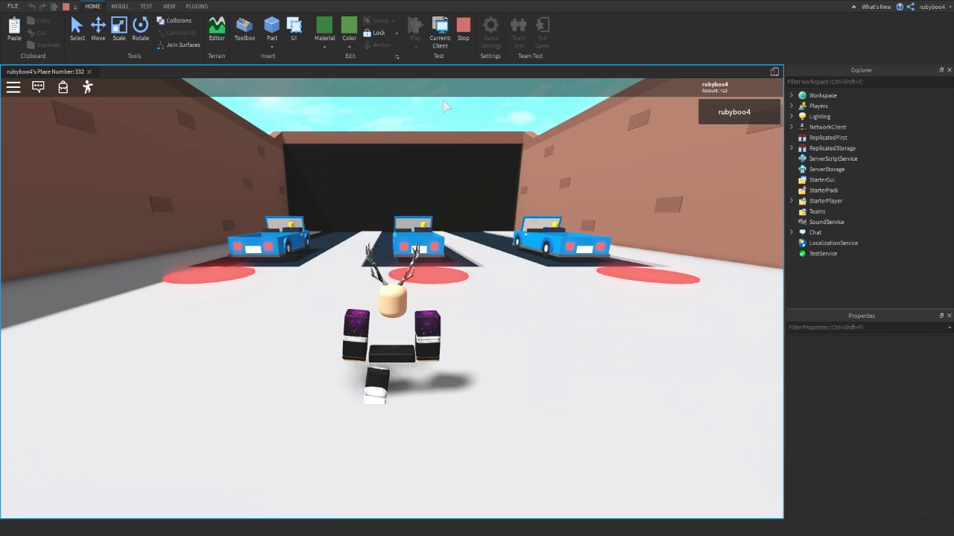
# Step: Walk the character onto the middle teleport pad in the playtest to check the seating and movement of its car
pyautogui.press('w')
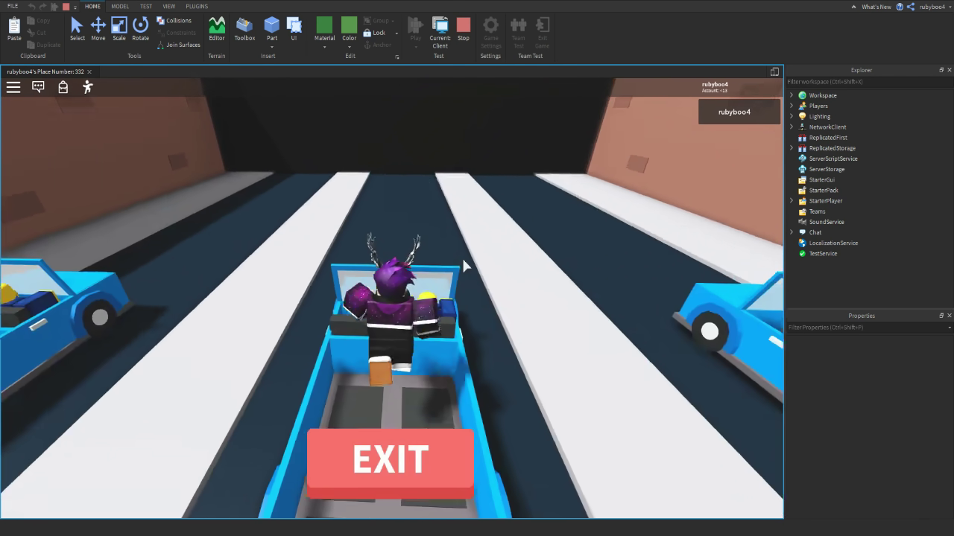
pyautogui.moveTo(463, 266); pyautogui.dragTo(462, 266, button='right')
pyautogui.scroll(-2, 462, 266)
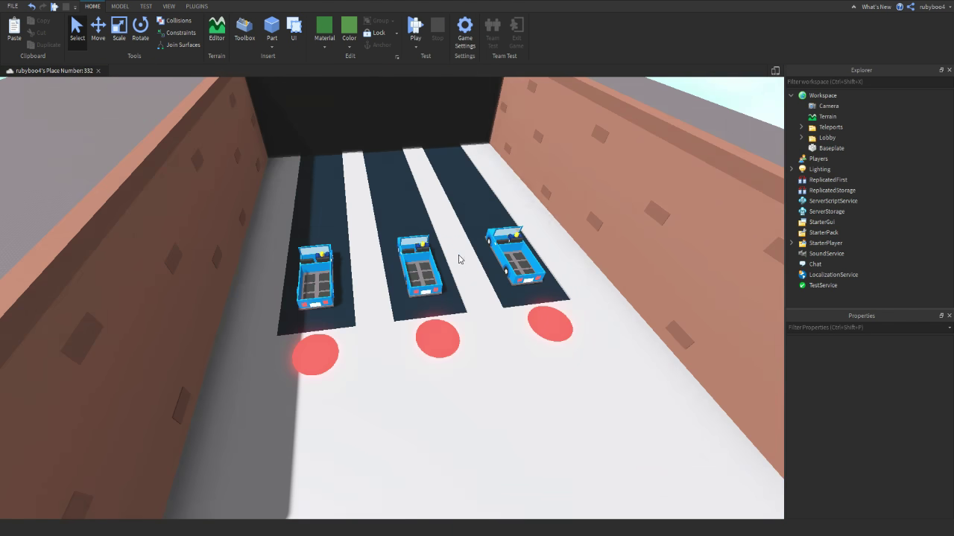
# Step: Move Car2's NPC model into that car's Main Design model
pyautogui.moveTo(460, 258); pyautogui.dragTo(402, 201, button='right')
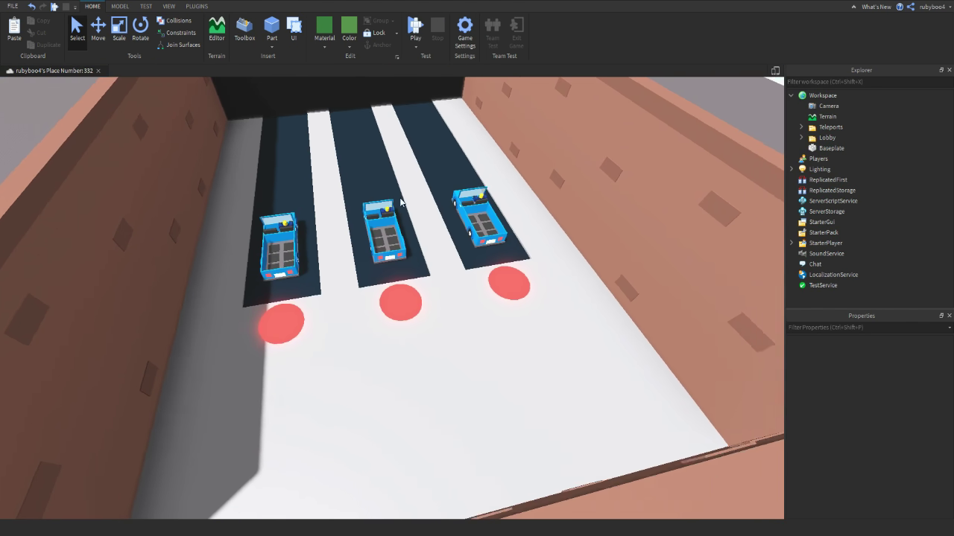
pyautogui.scroll(6, 402, 200)
pyautogui.scroll(-8, 393, 366)
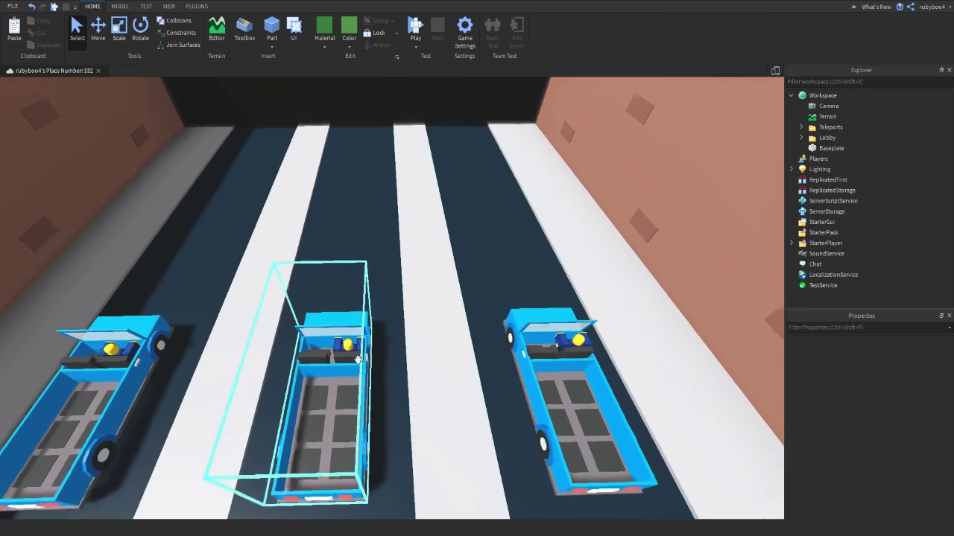
pyautogui.scroll(-1, 357, 359)
pyautogui.click(350, 354)
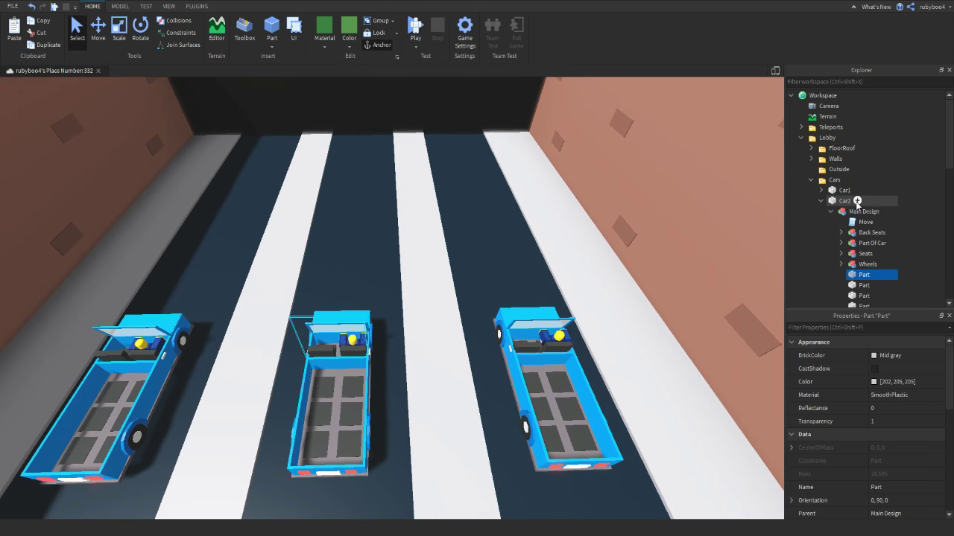
pyautogui.click(836, 222)
pyautogui.click(832, 222)
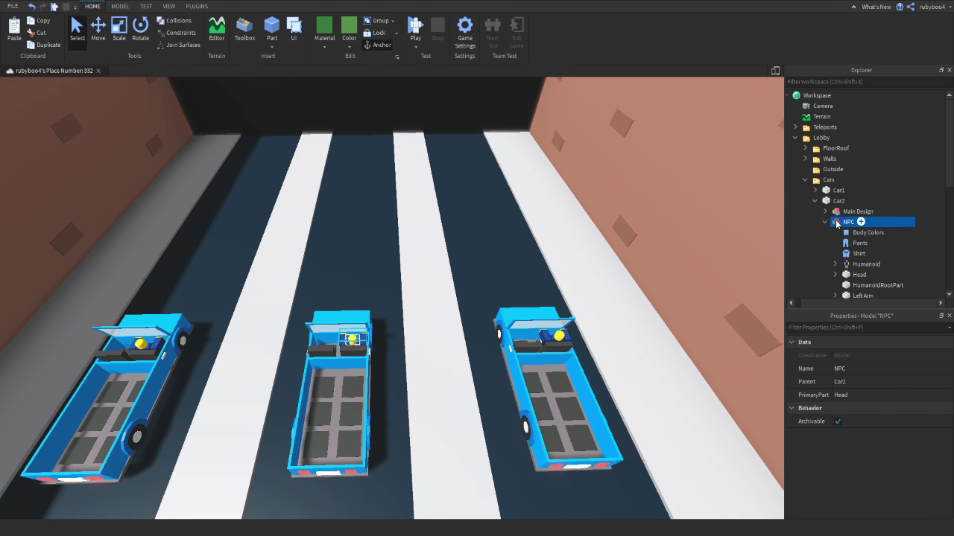
pyautogui.click(825, 223)
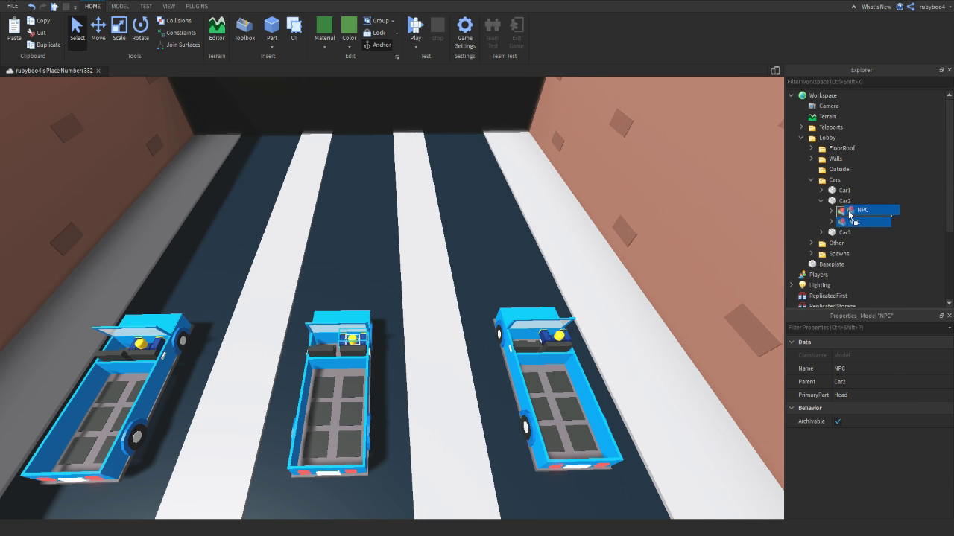
pyautogui.moveTo(849, 214); pyautogui.dragTo(832, 215)
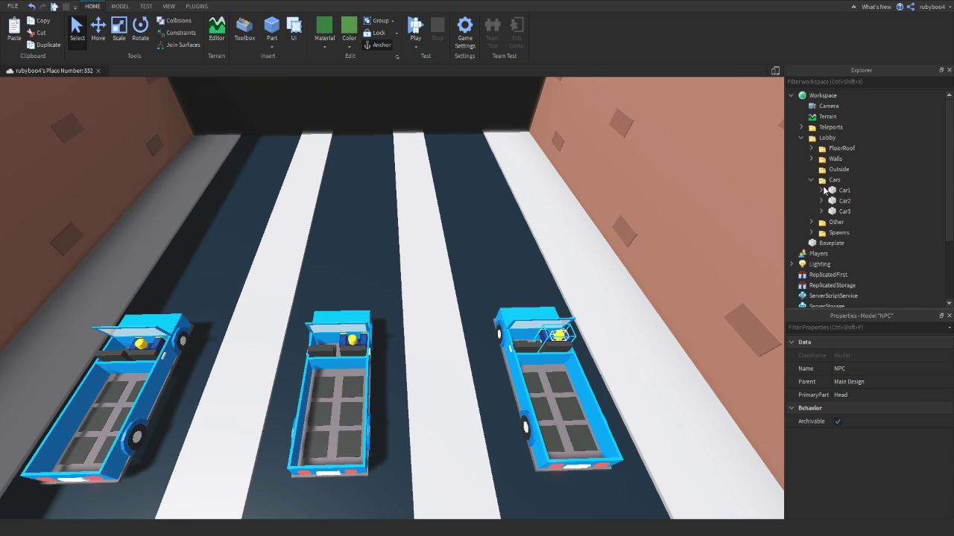
# Step: Move Car1's NPC model into its Main Design model, and collapse Car1 and the Cars folder
pyautogui.click(822, 190)
pyautogui.moveTo(849, 213); pyautogui.dragTo(849, 203)
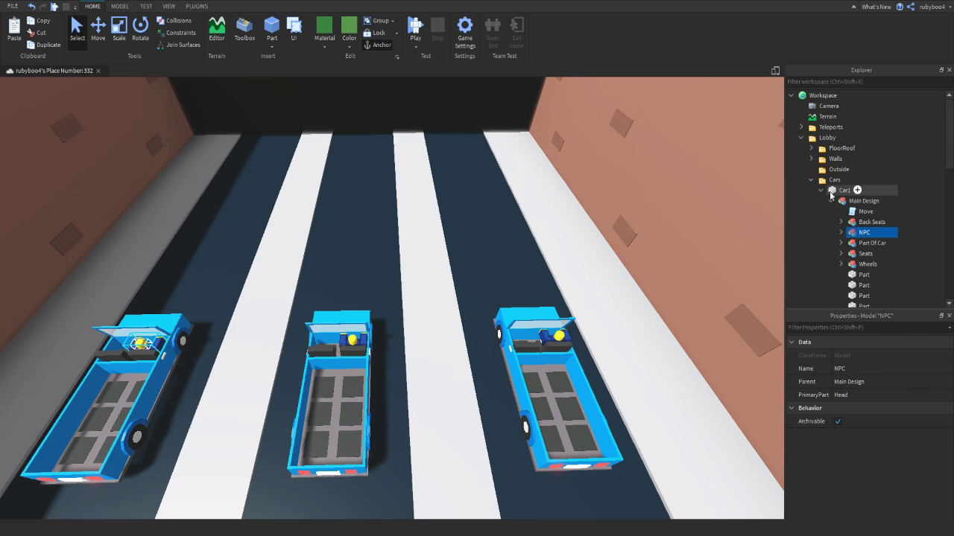
pyautogui.click(831, 200)
pyautogui.click(827, 192)
pyautogui.click(821, 190)
pyautogui.click(811, 181)
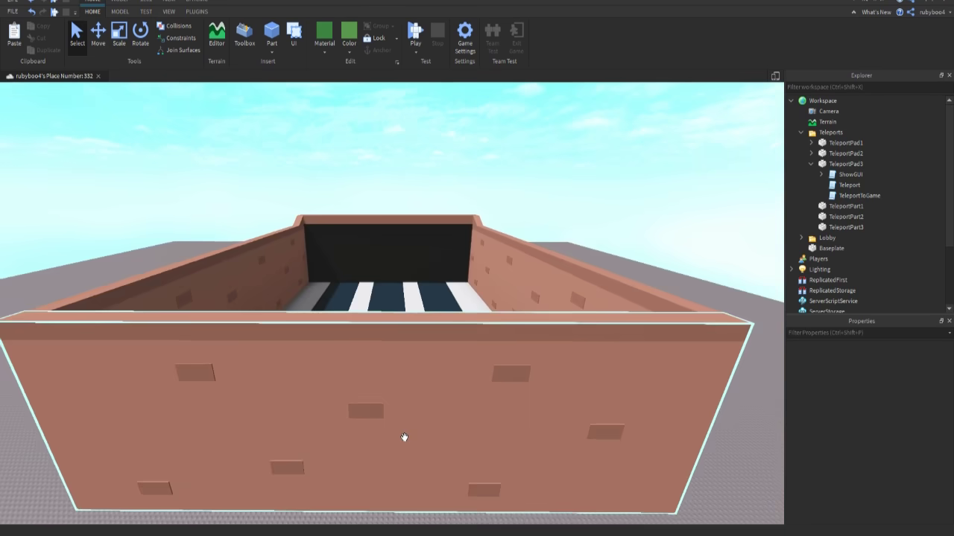
pyautogui.scroll(-10, 404, 436)
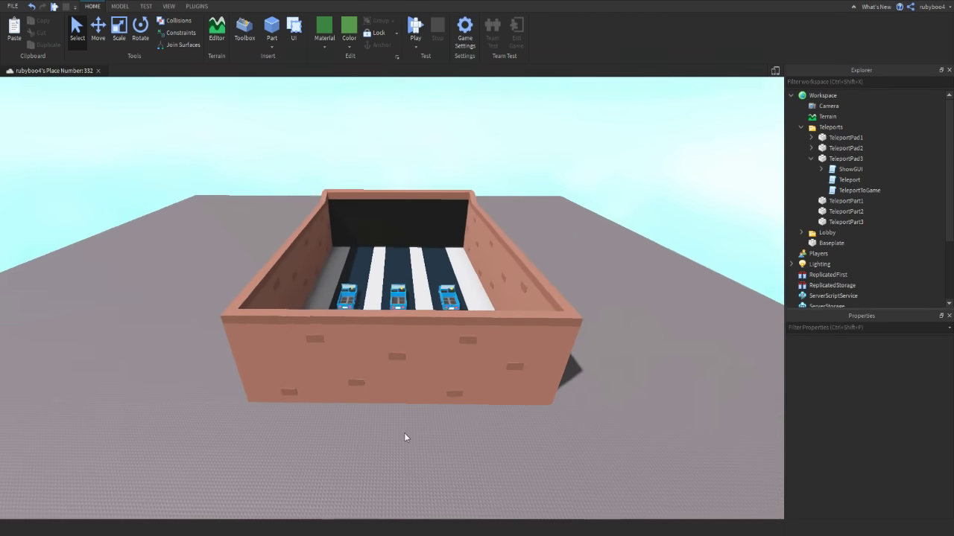